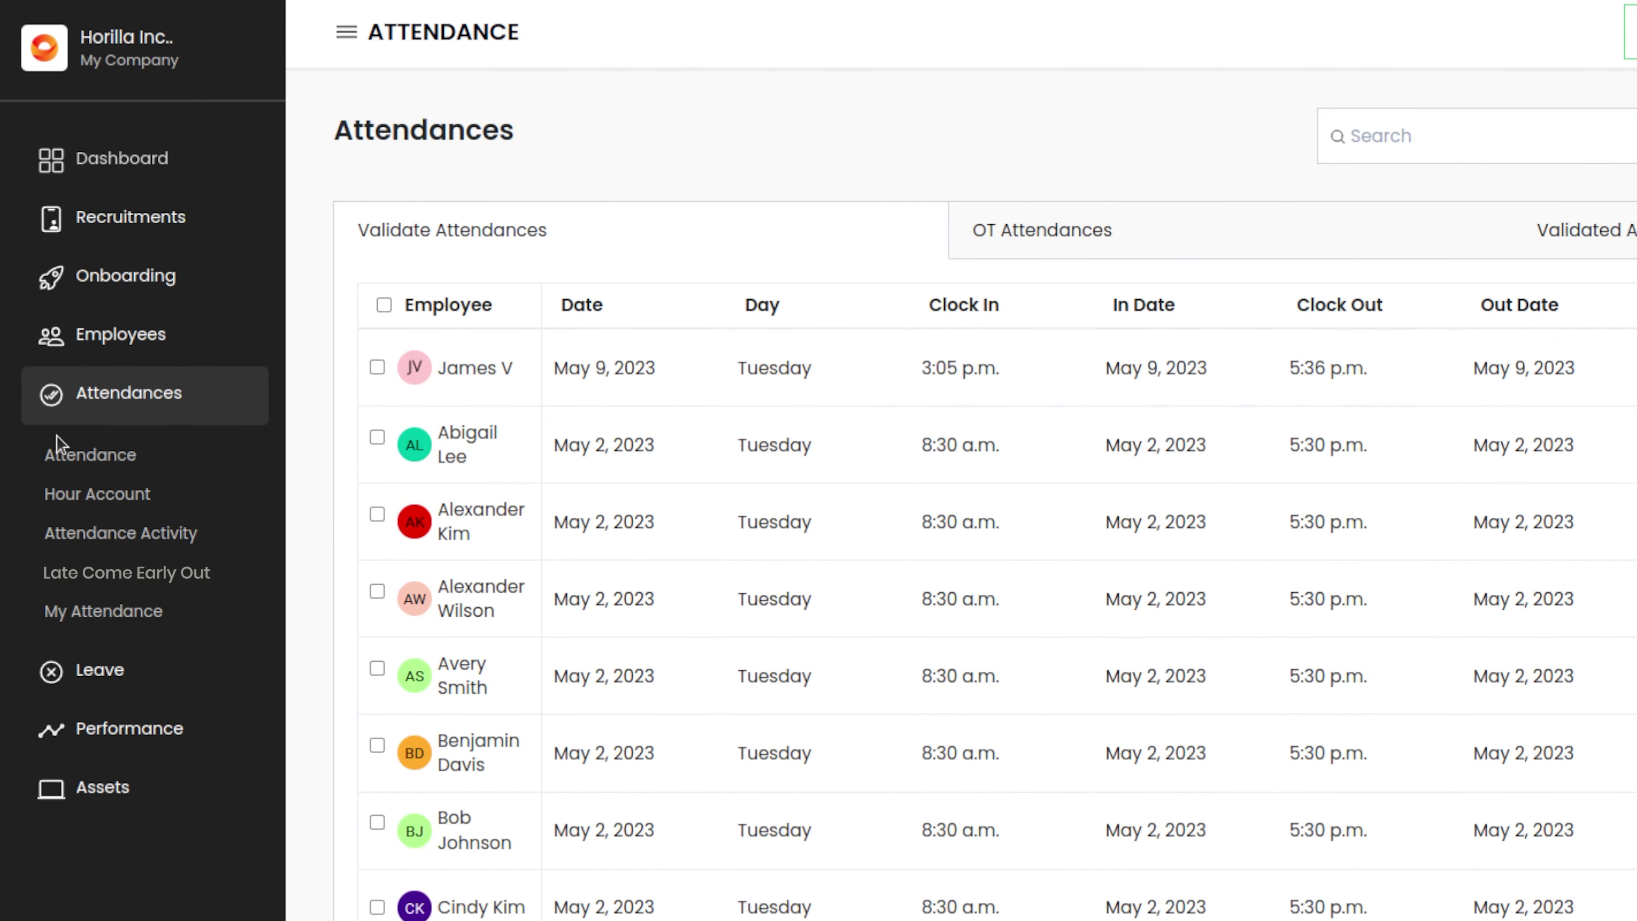
# Step: Open the Attendance page of the Attendances module and review the columns of the Validate Attendances list
pyautogui.click(155, 391)
pyautogui.click(155, 391)
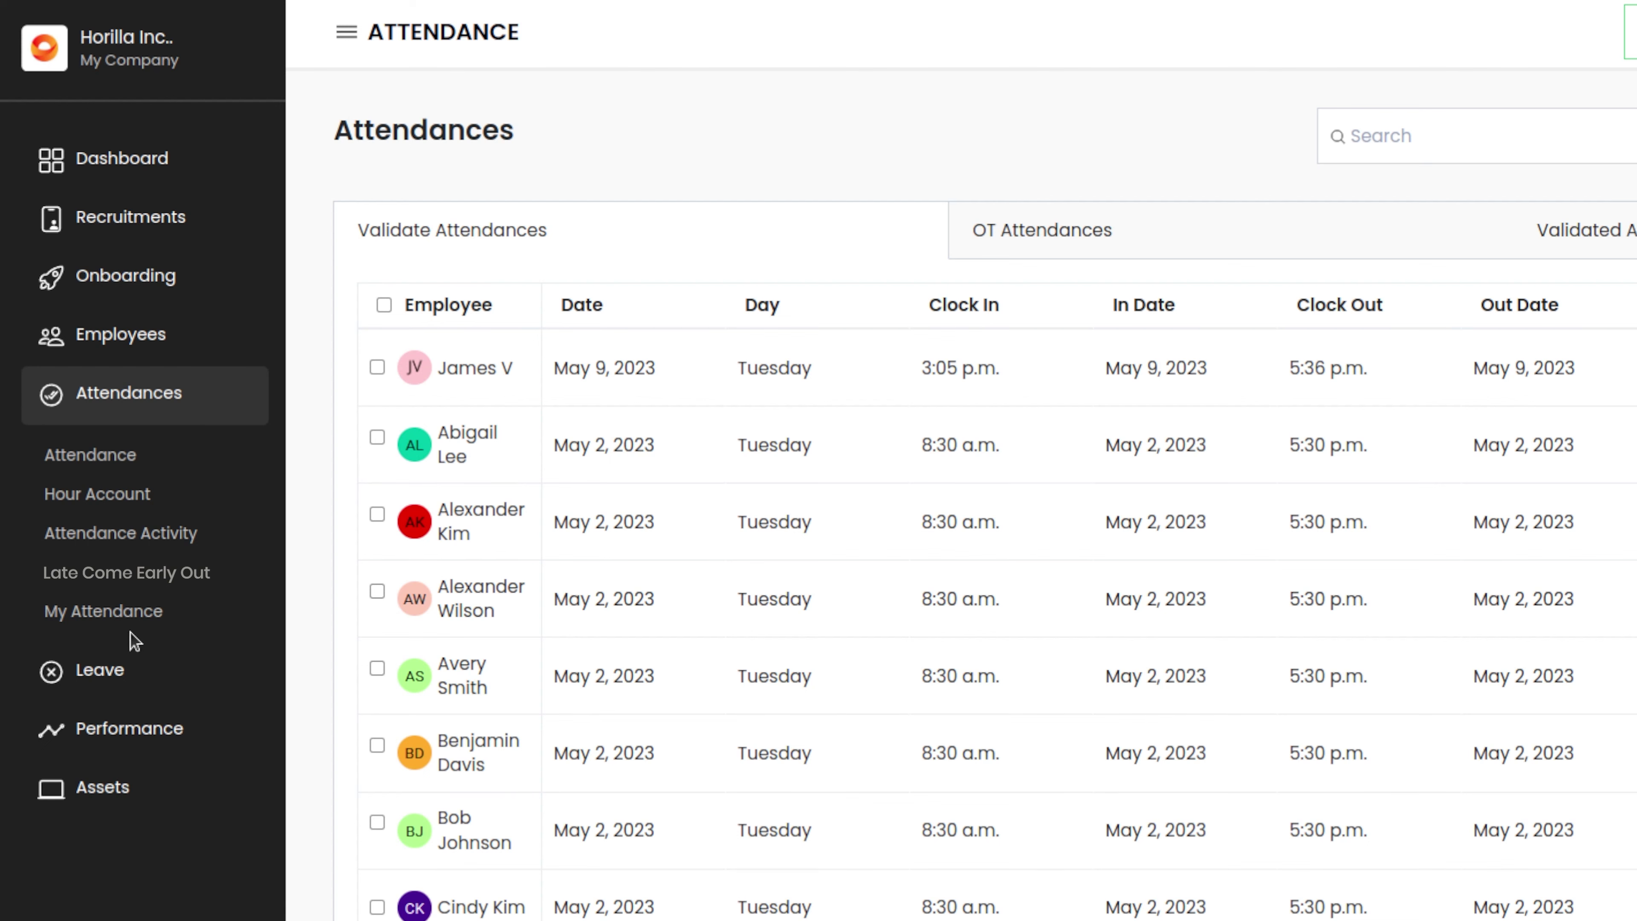
pyautogui.click(105, 454)
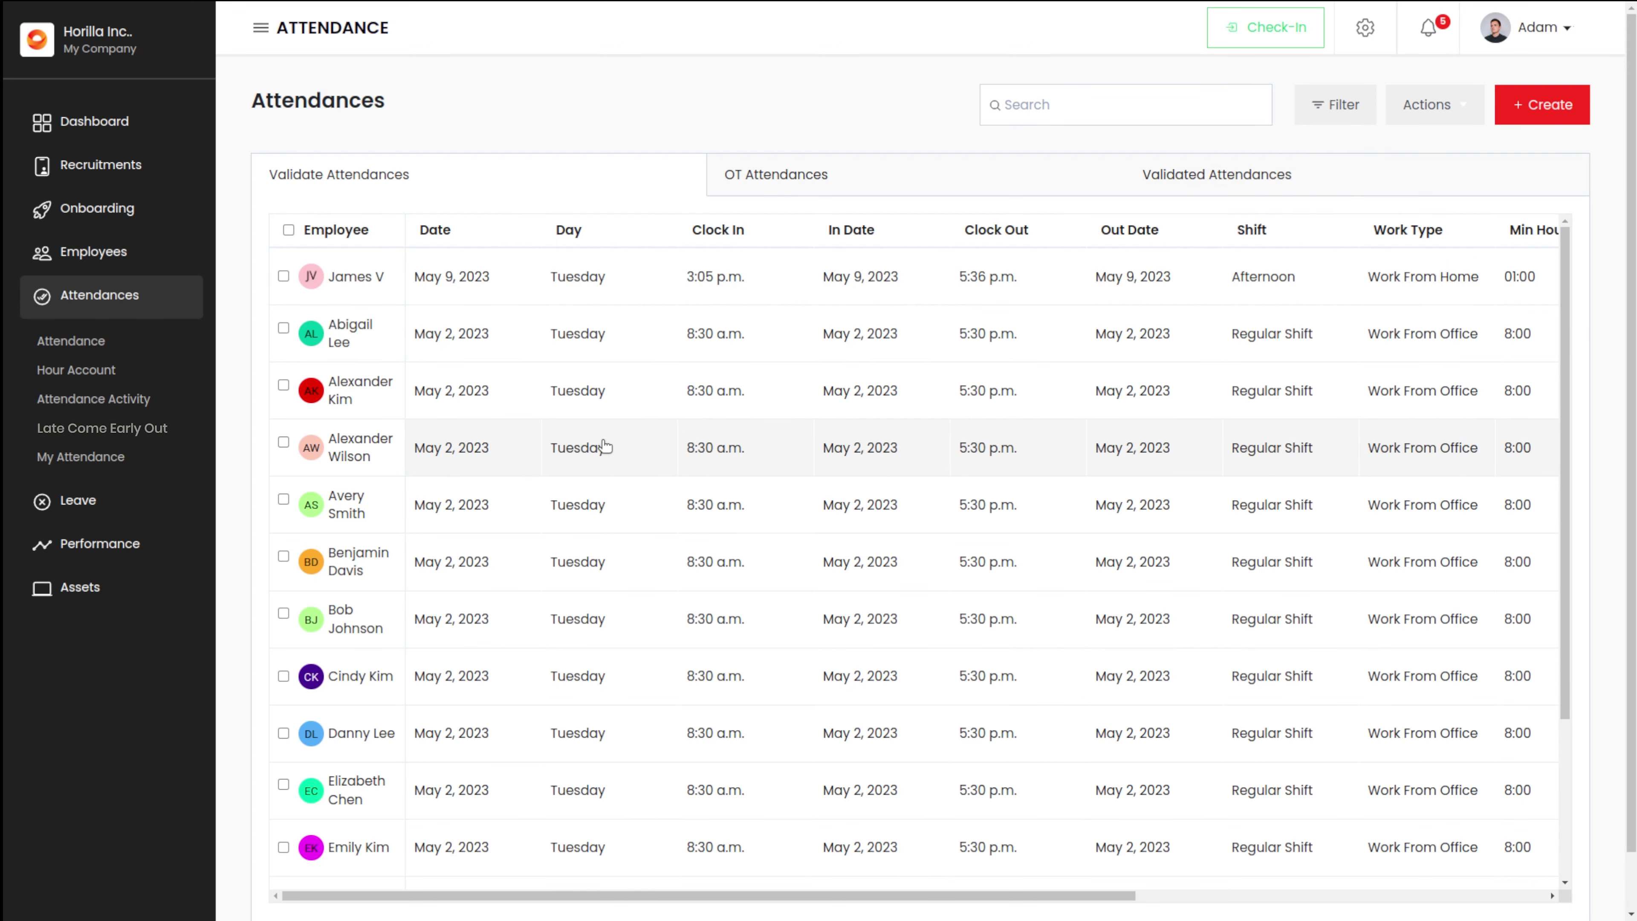
pyautogui.hscroll(10, 605, 447)
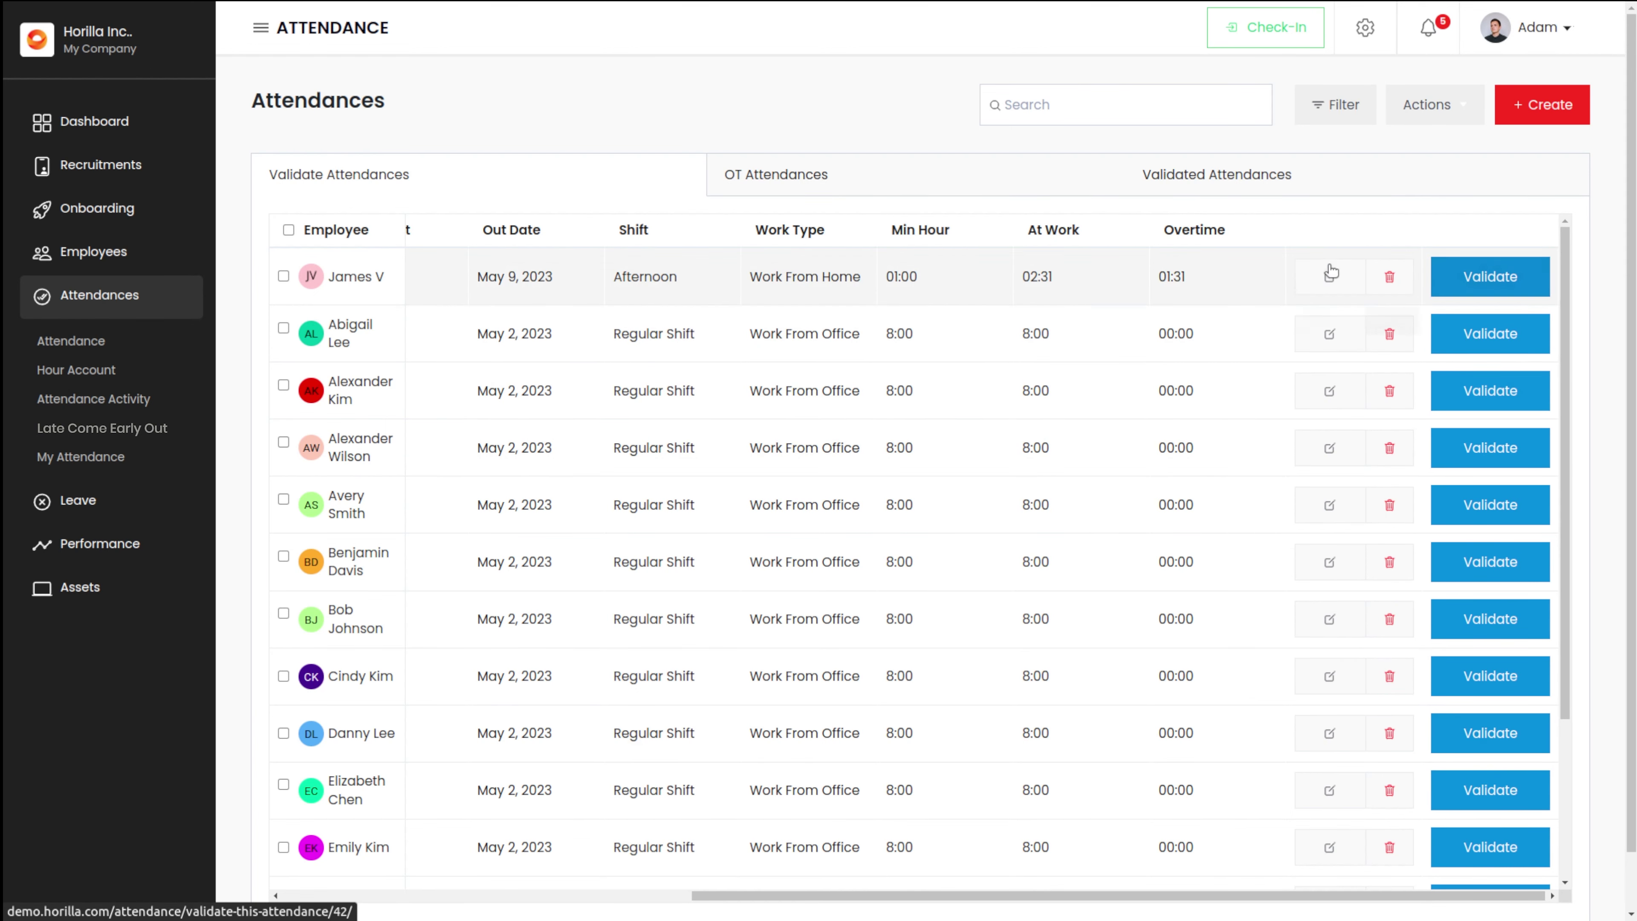
pyautogui.hscroll(-10, 752, 313)
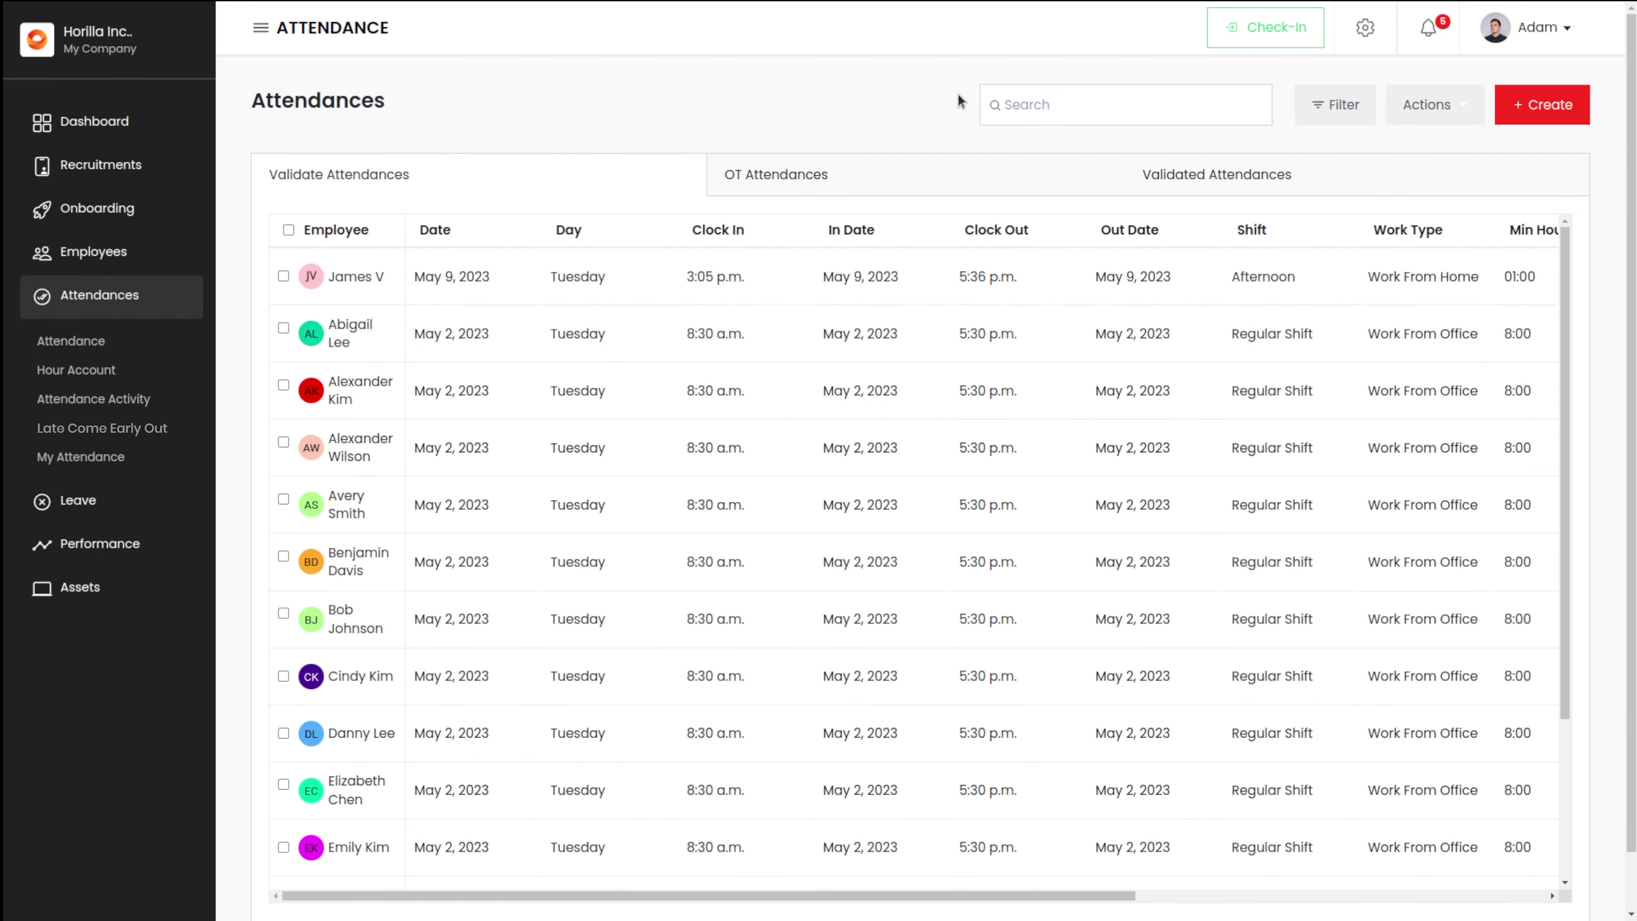
# Step: Review the Validated Attendances list across all its columns
pyautogui.click(1236, 180)
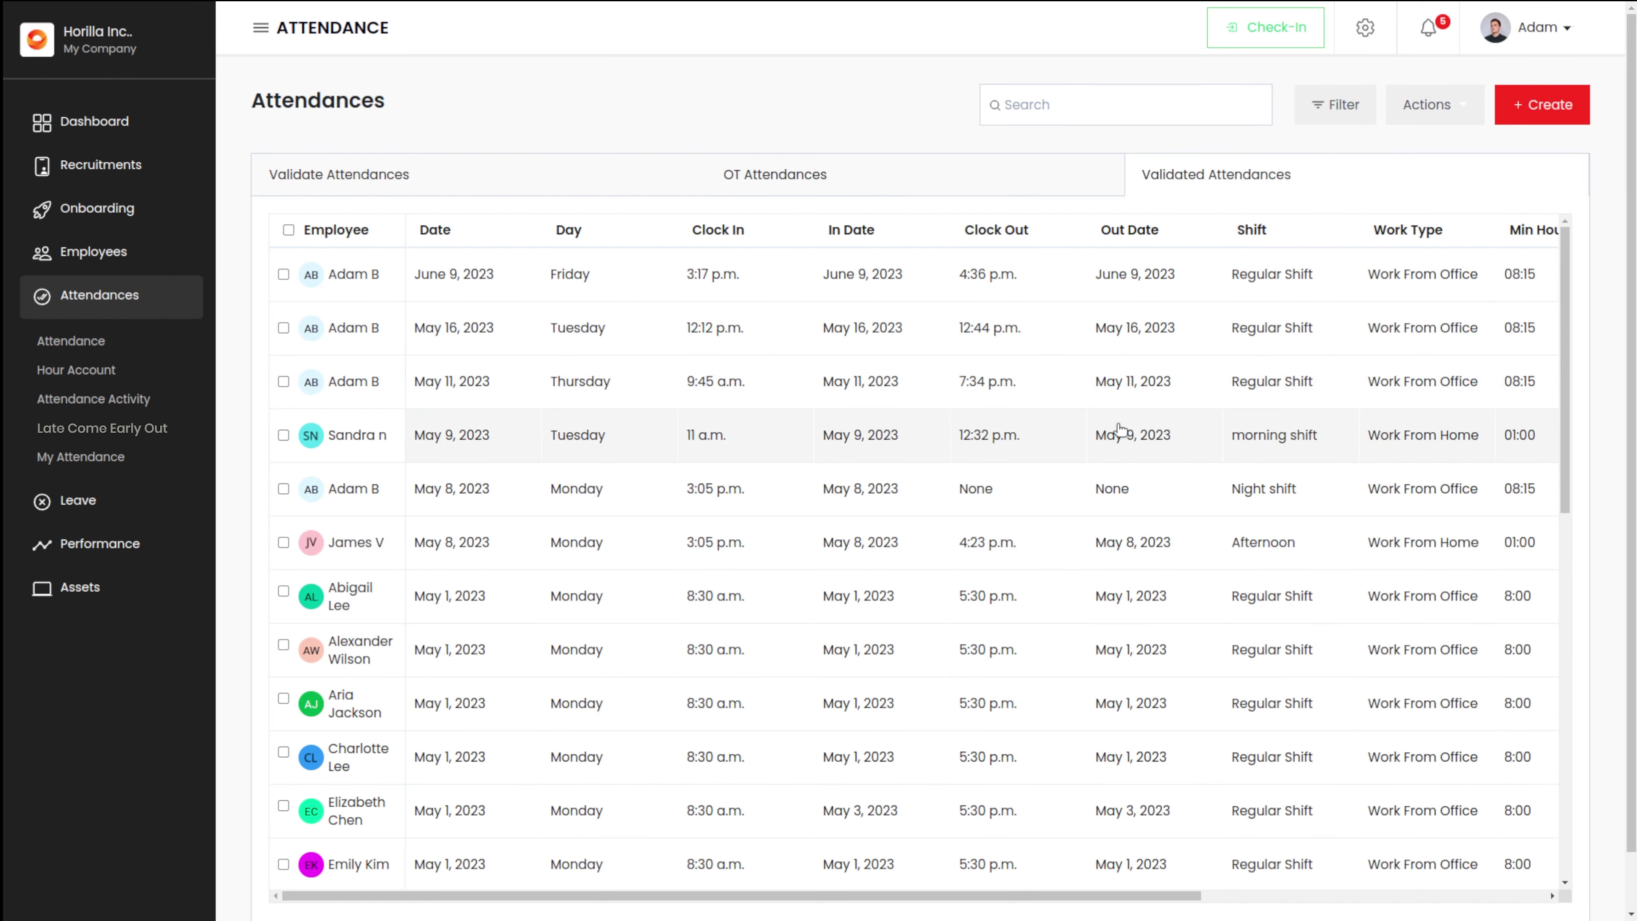
pyautogui.hscroll(10, 1121, 428)
pyautogui.hscroll(-10, 1120, 430)
pyautogui.hscroll(1, 1122, 431)
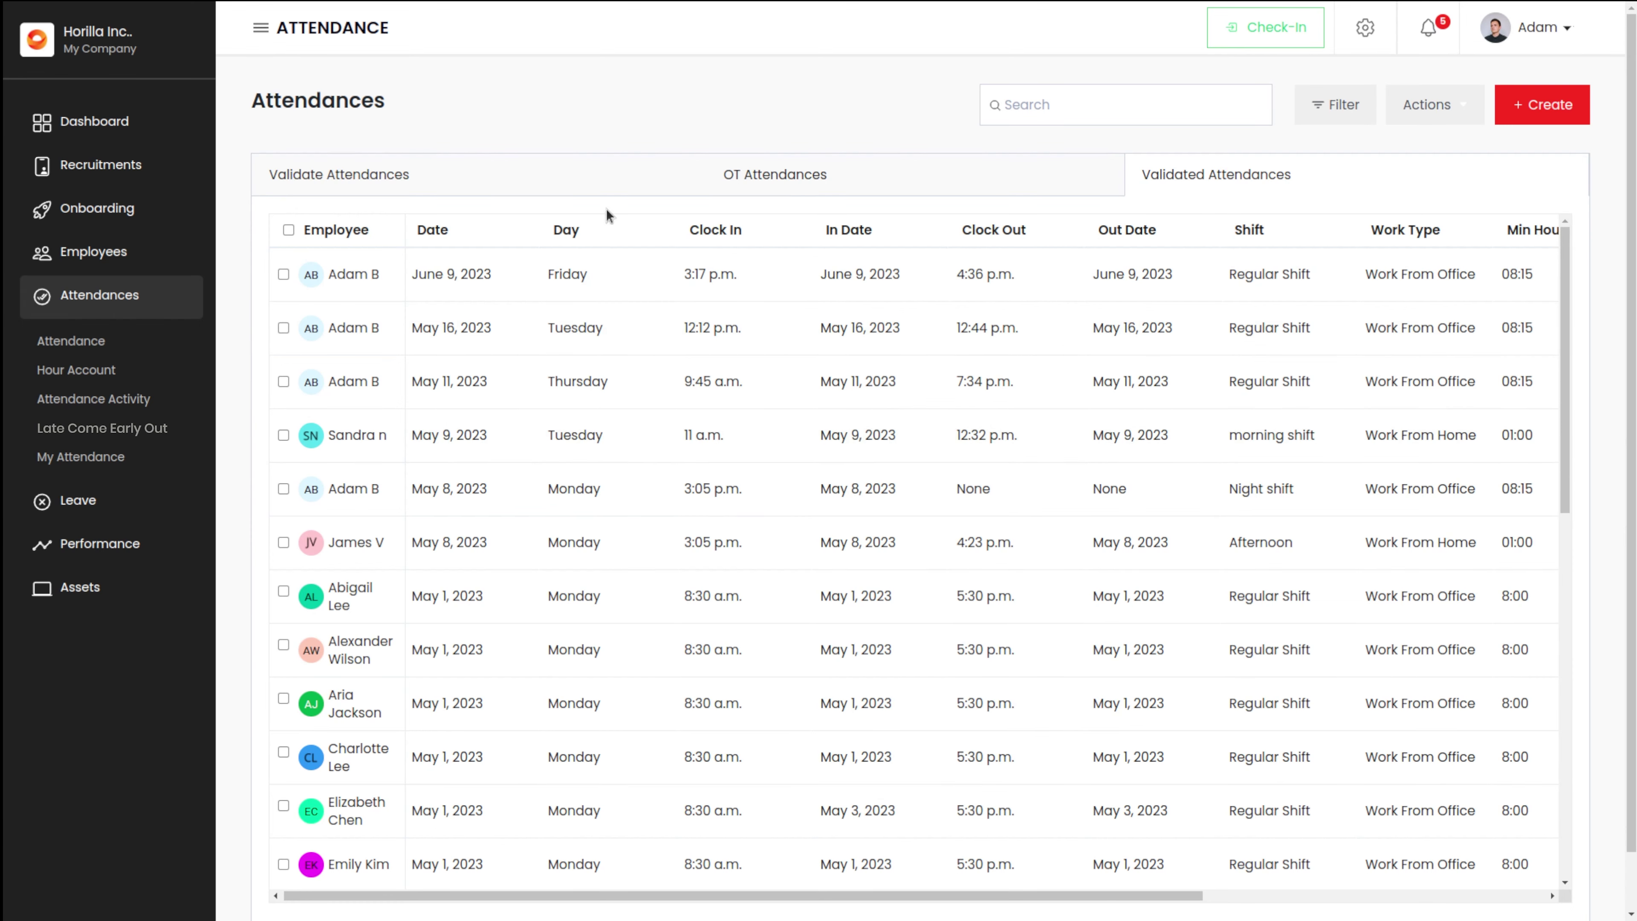
# Step: Review the OT Attendances list across its columns, including the overtime values and approval options
pyautogui.click(887, 187)
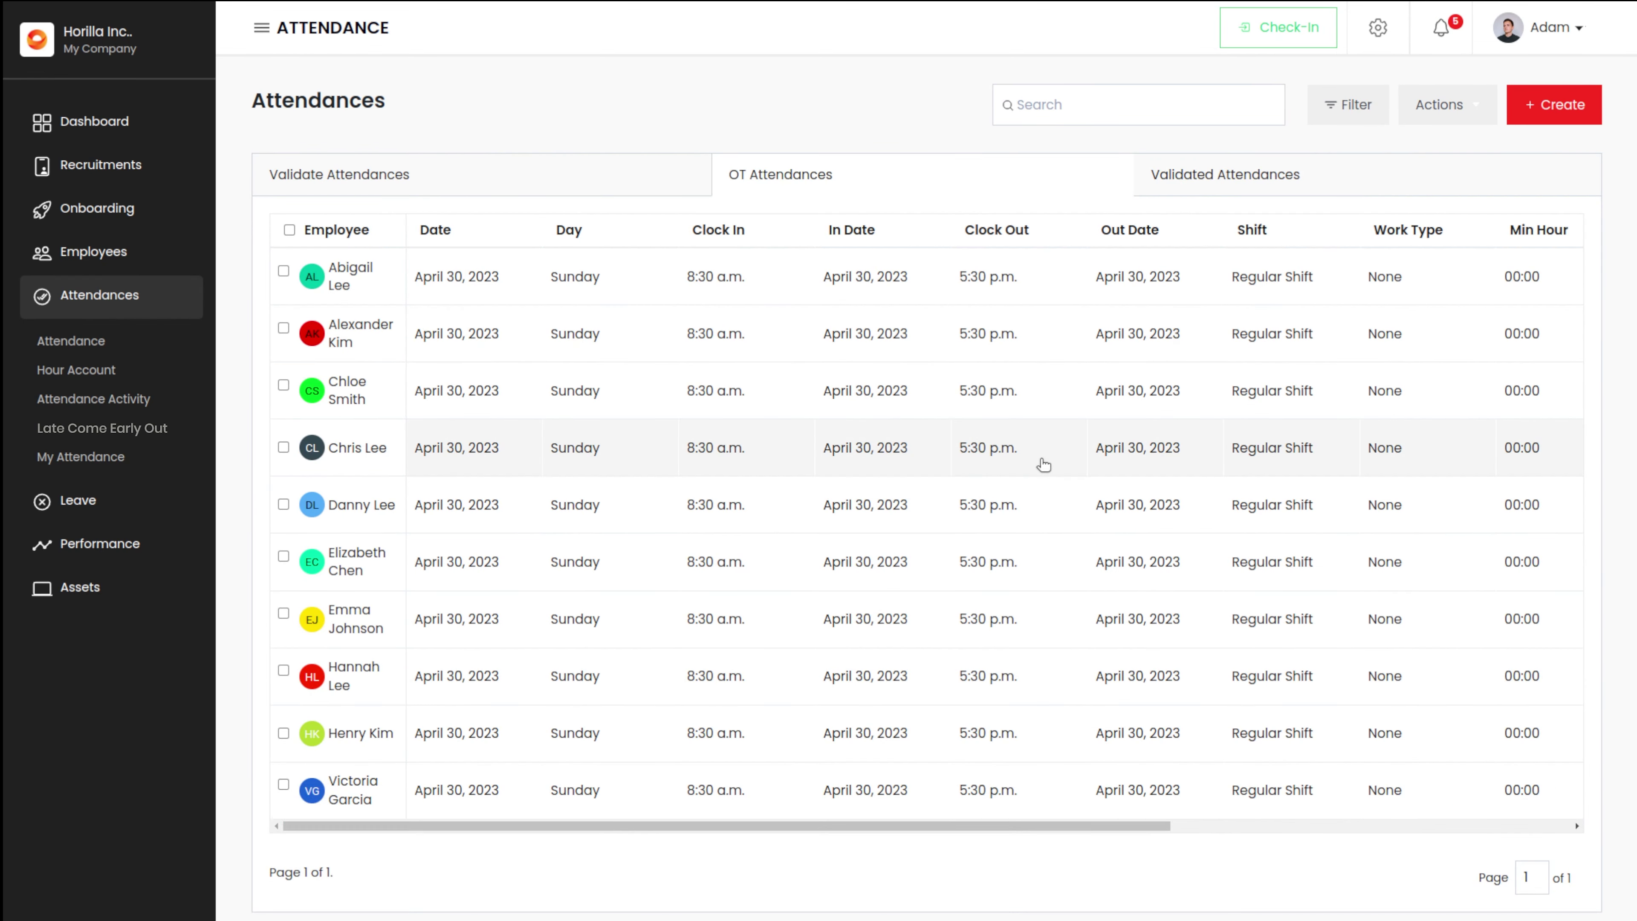
pyautogui.hscroll(10, 1043, 464)
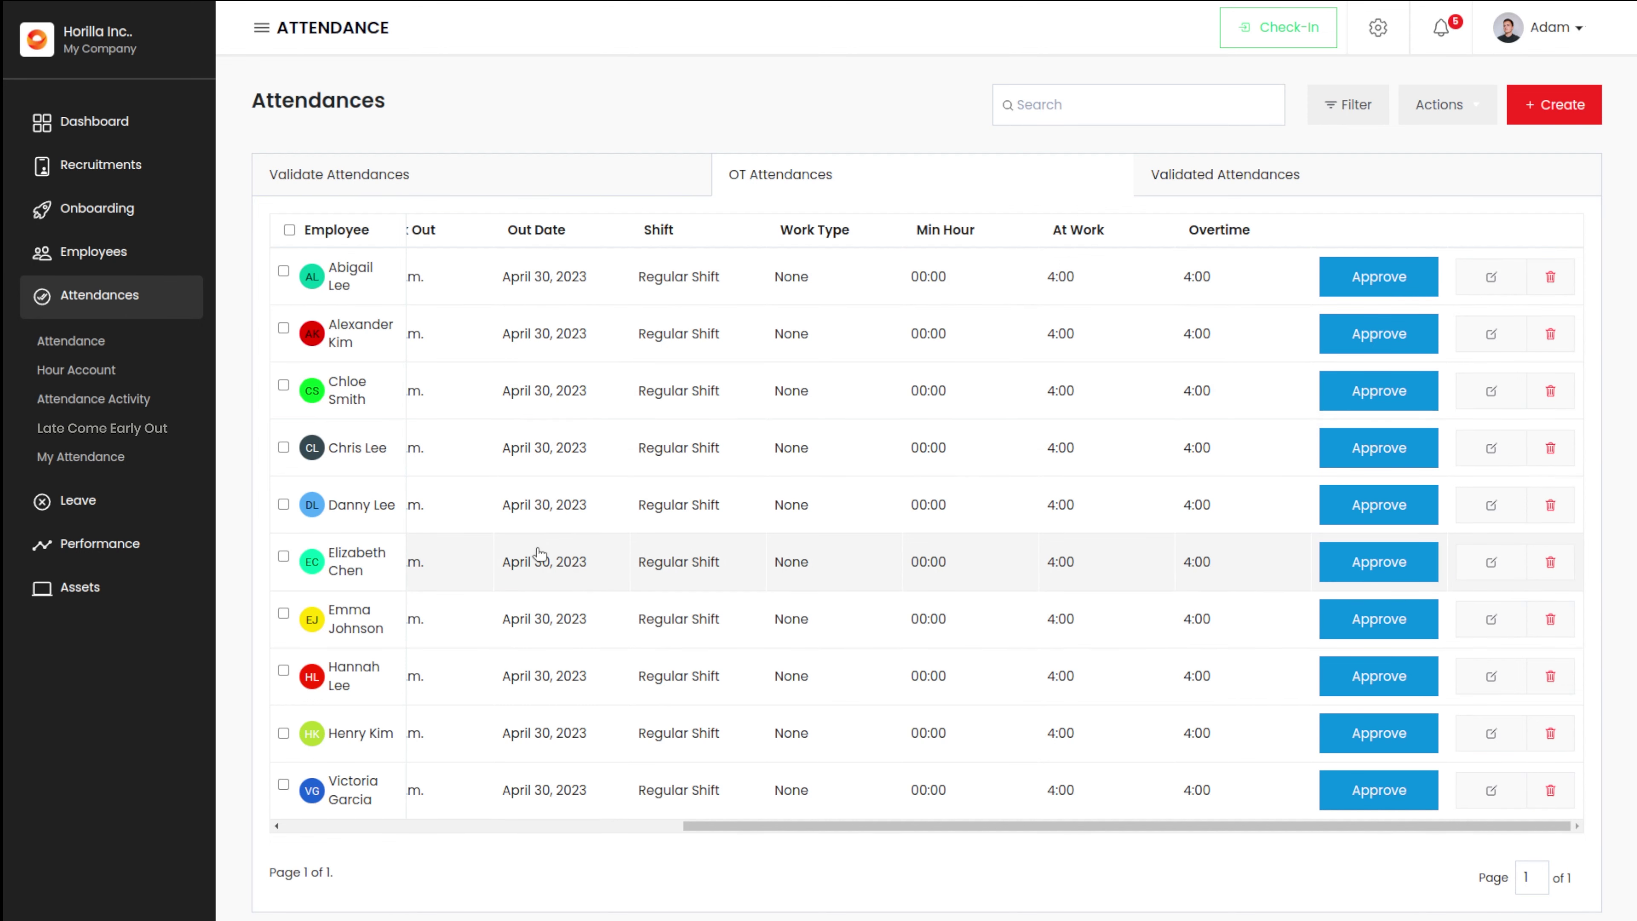
pyautogui.hscroll(-10, 541, 553)
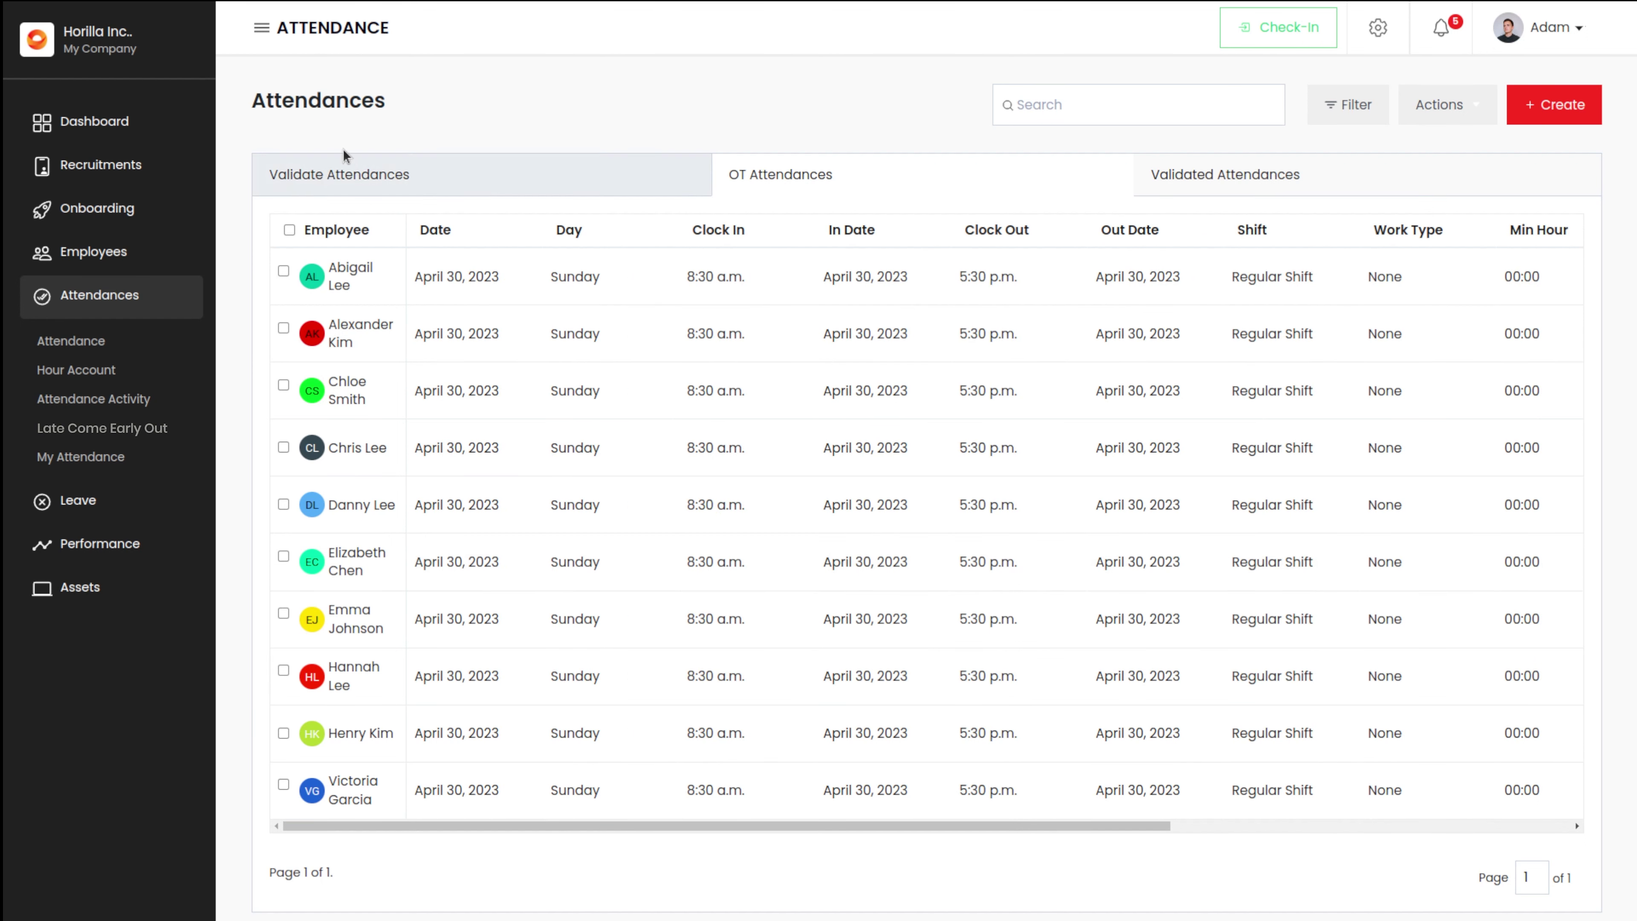
# Step: From Validate Attendances, start a new attendance for the first employee offered, with Regular Shift and work type Work From Office
pyautogui.click(349, 169)
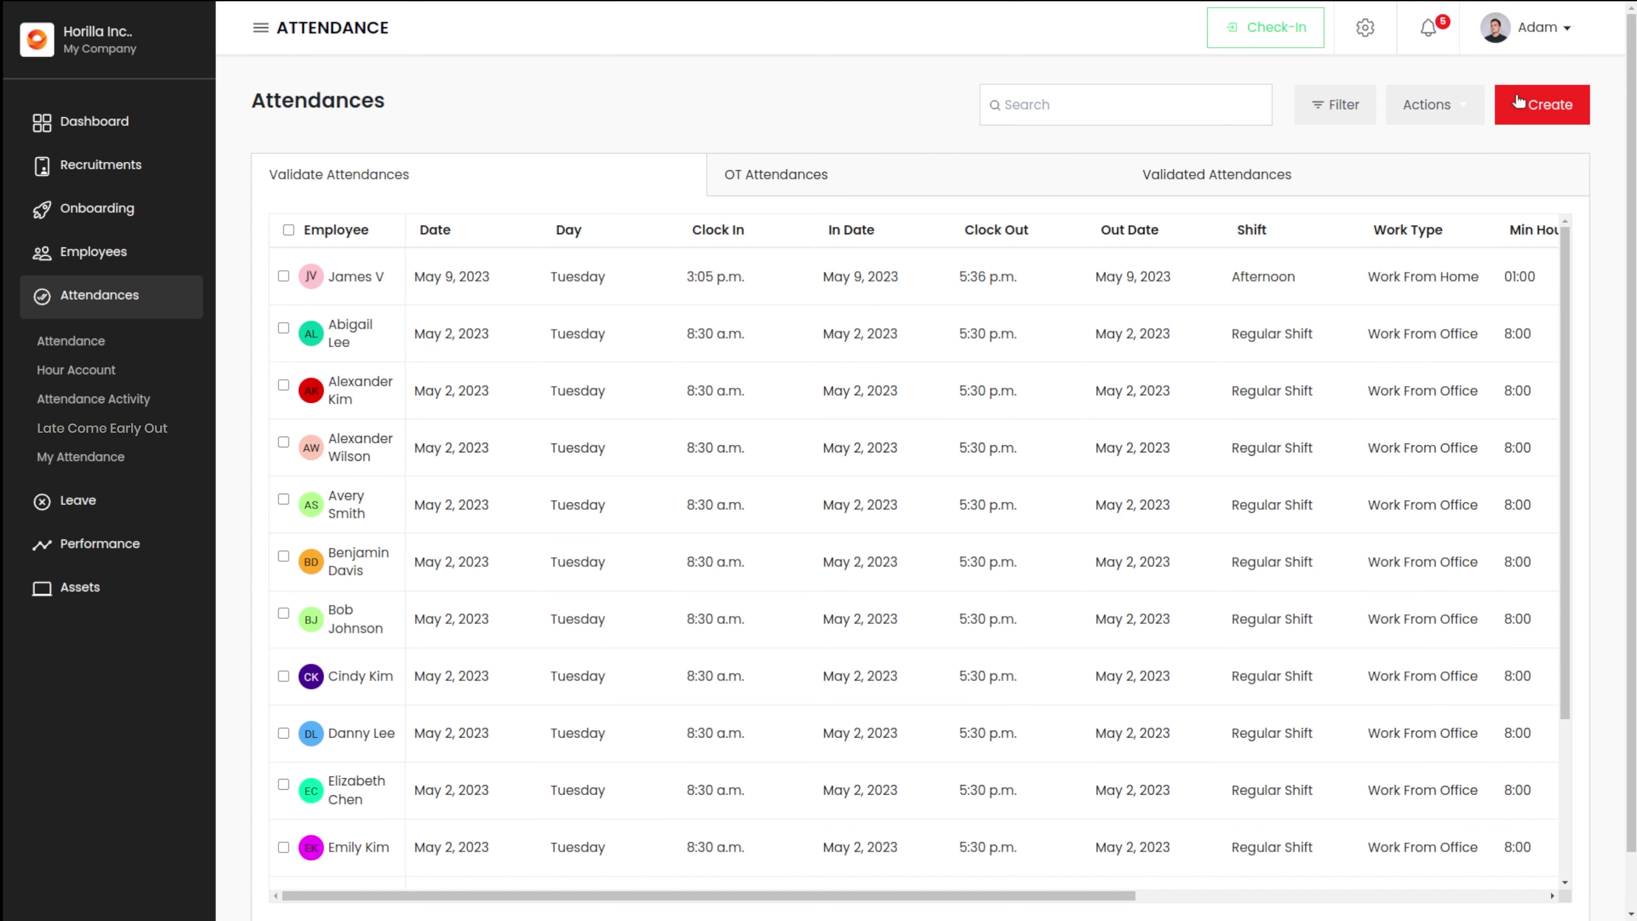
pyautogui.click(1549, 112)
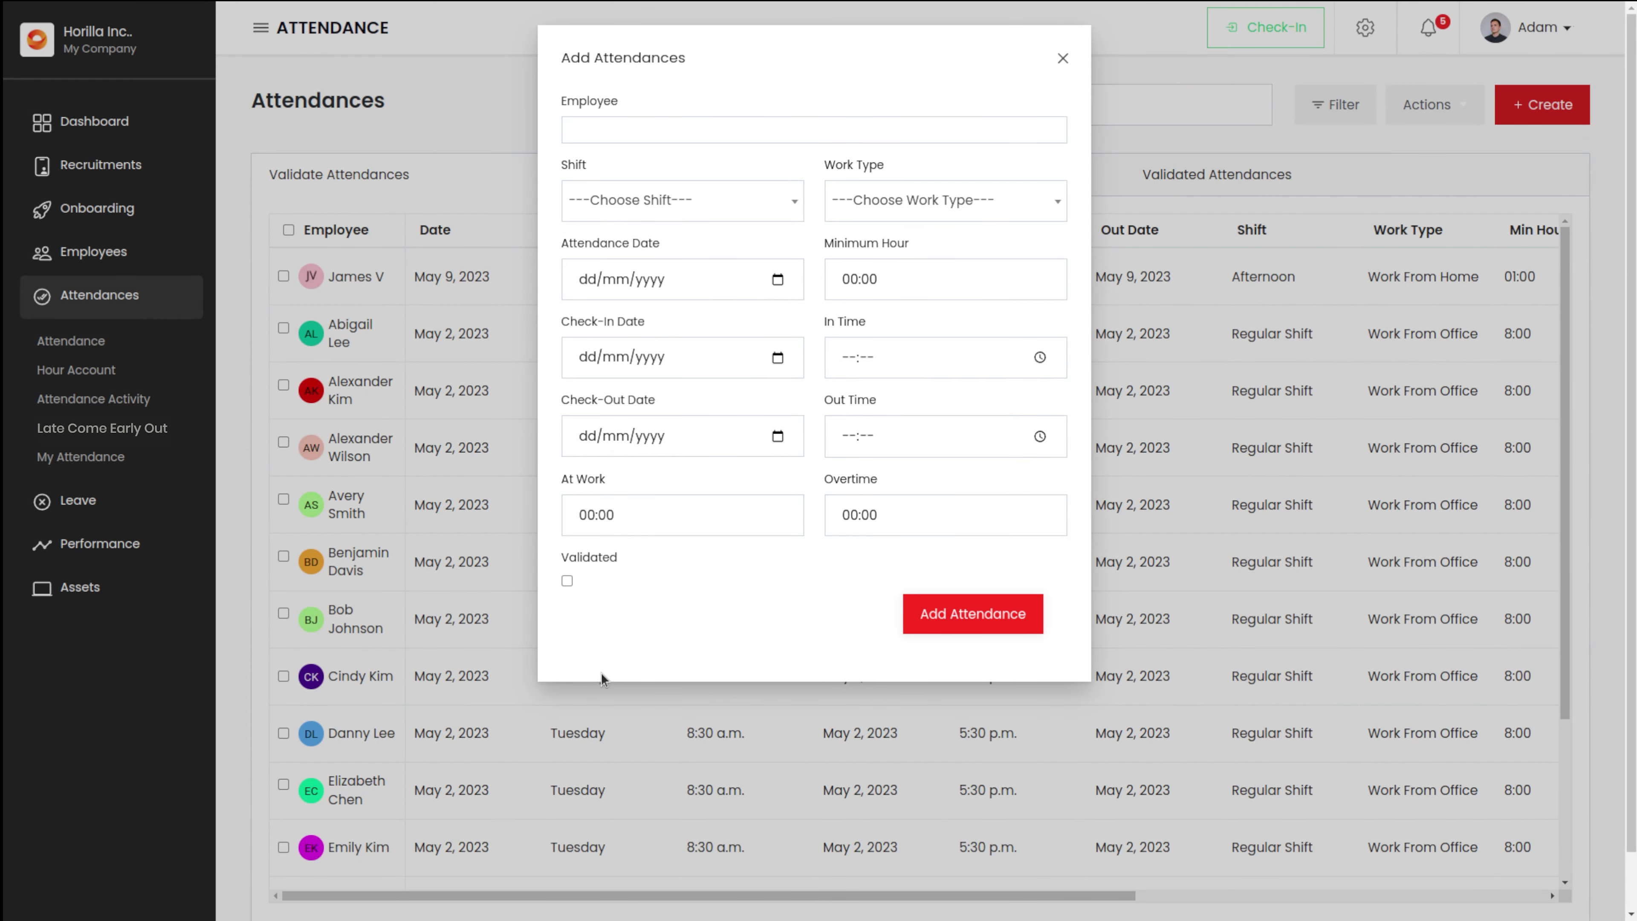
pyautogui.click(681, 127)
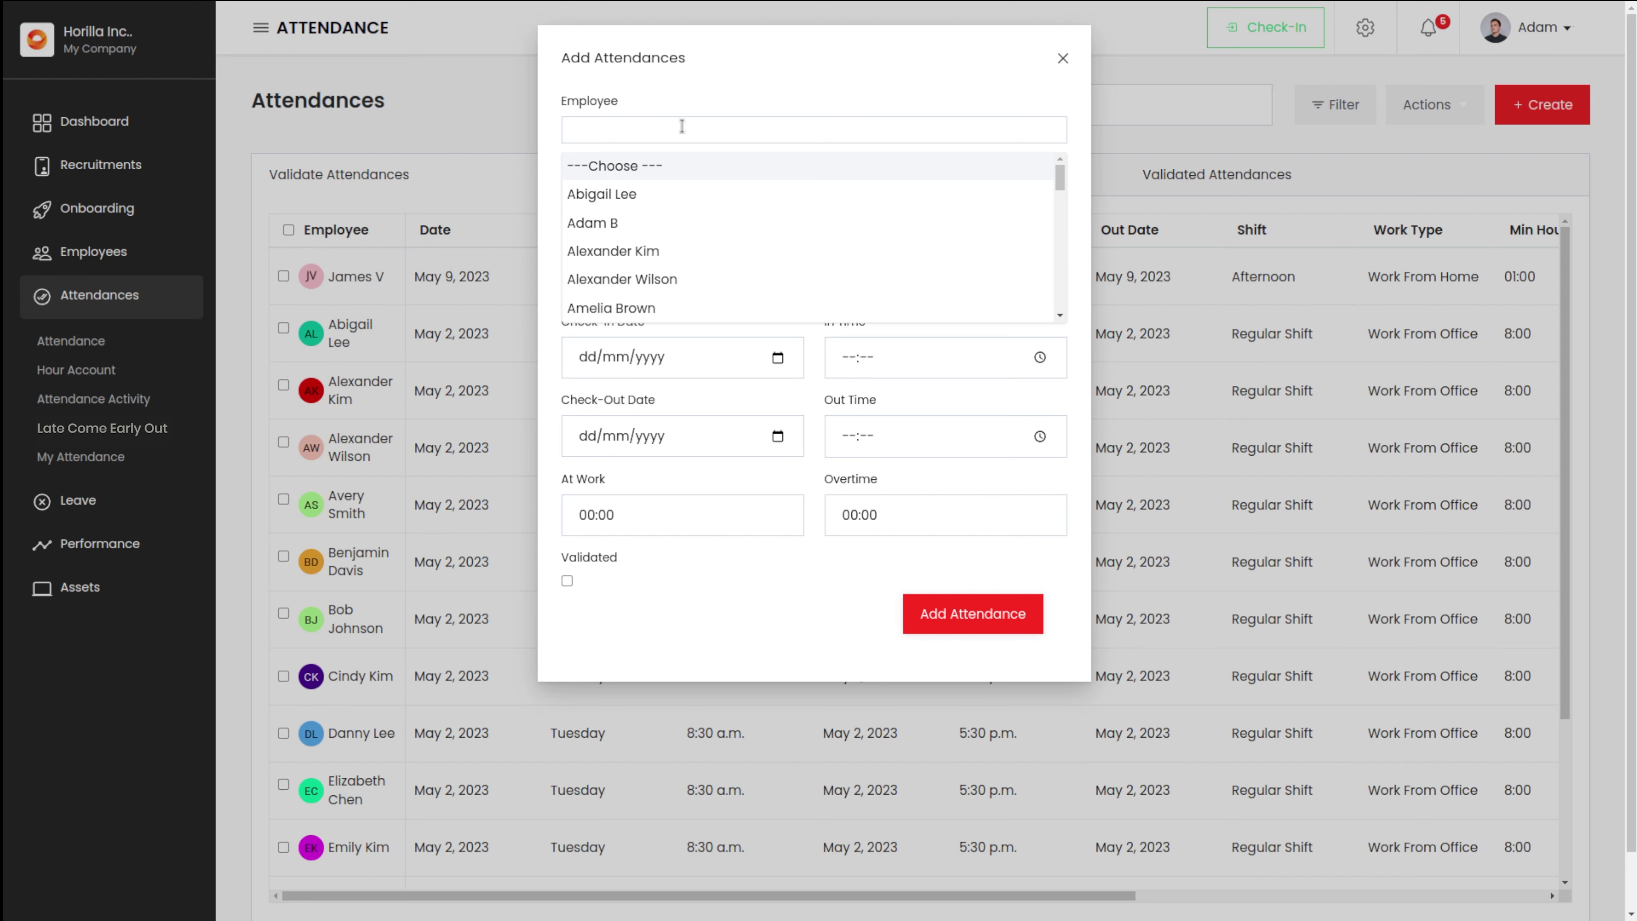
pyautogui.click(605, 196)
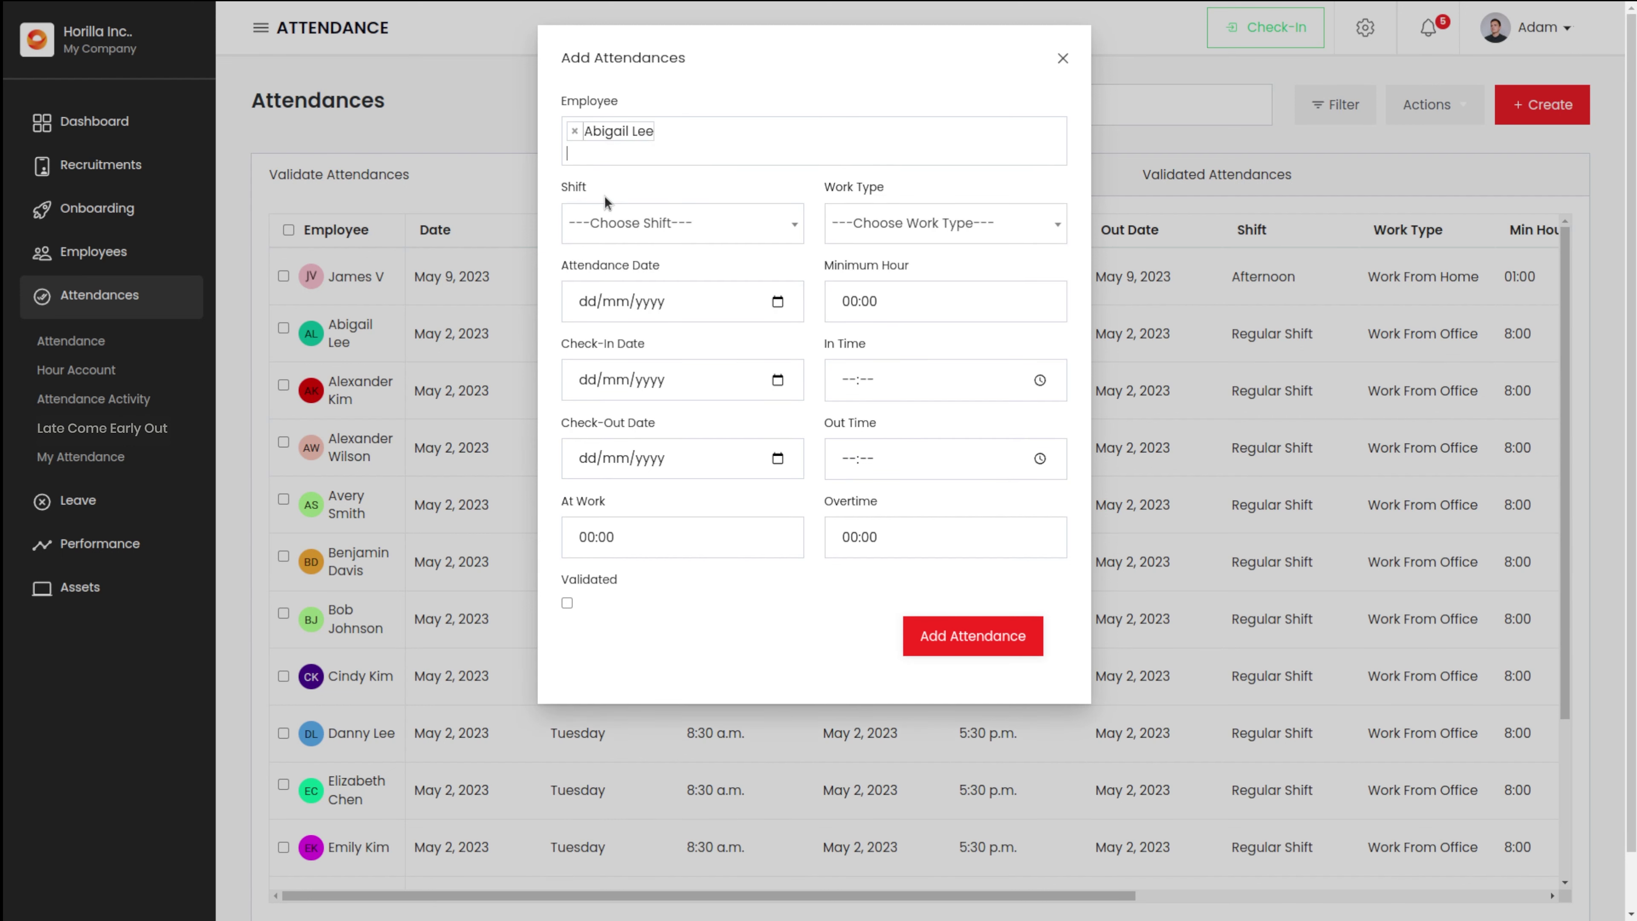
pyautogui.click(666, 226)
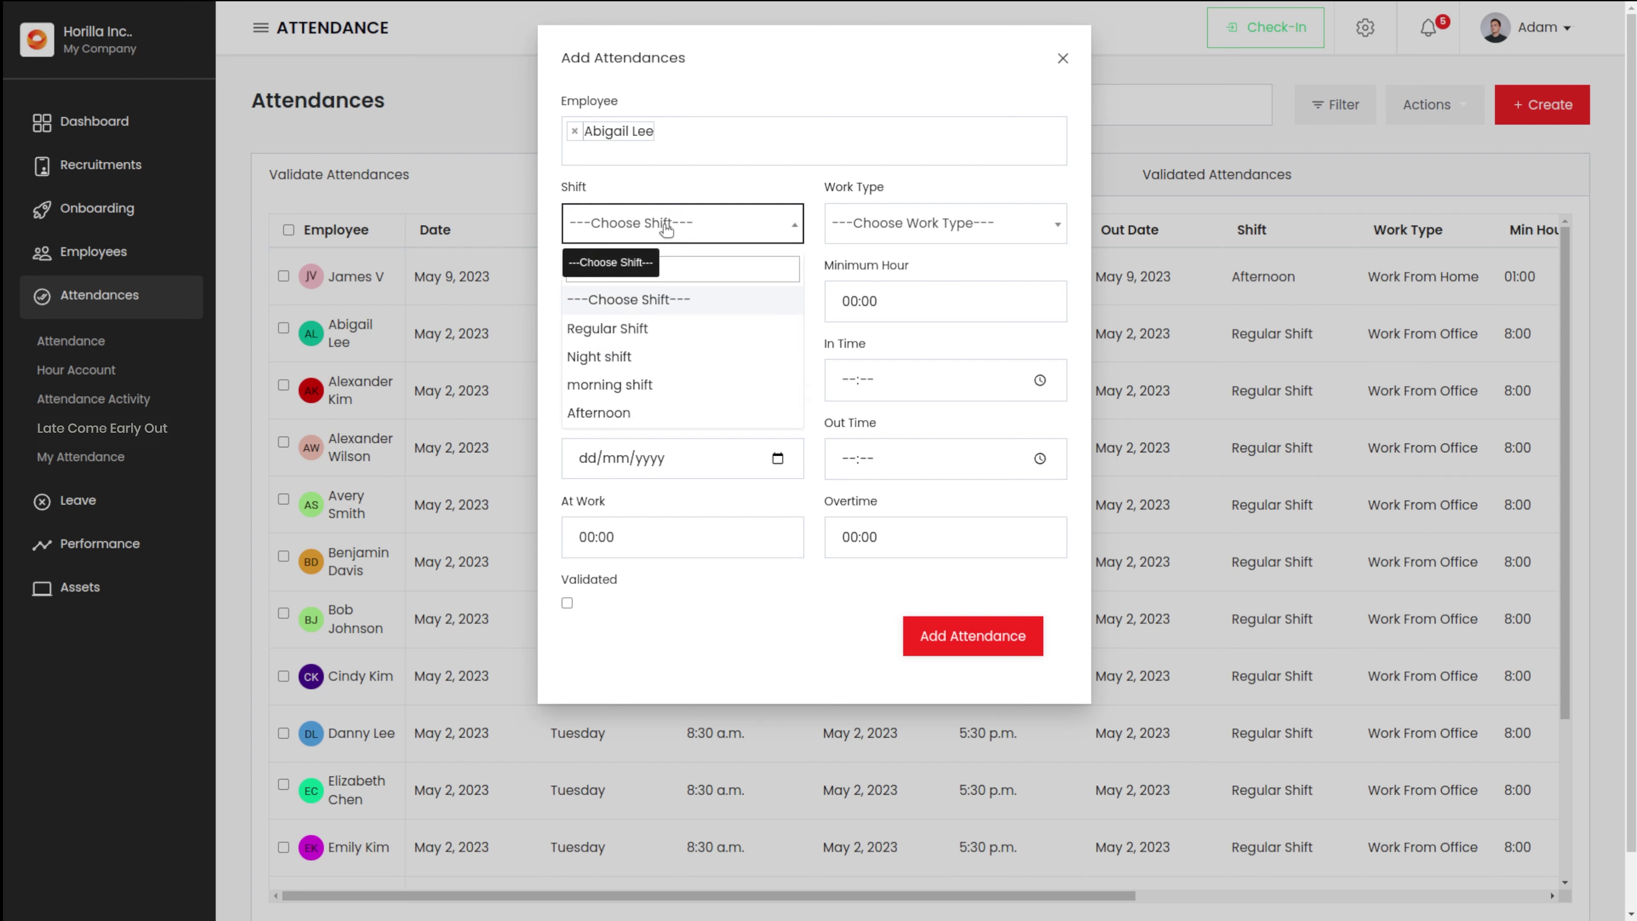
pyautogui.click(647, 328)
pyautogui.click(915, 215)
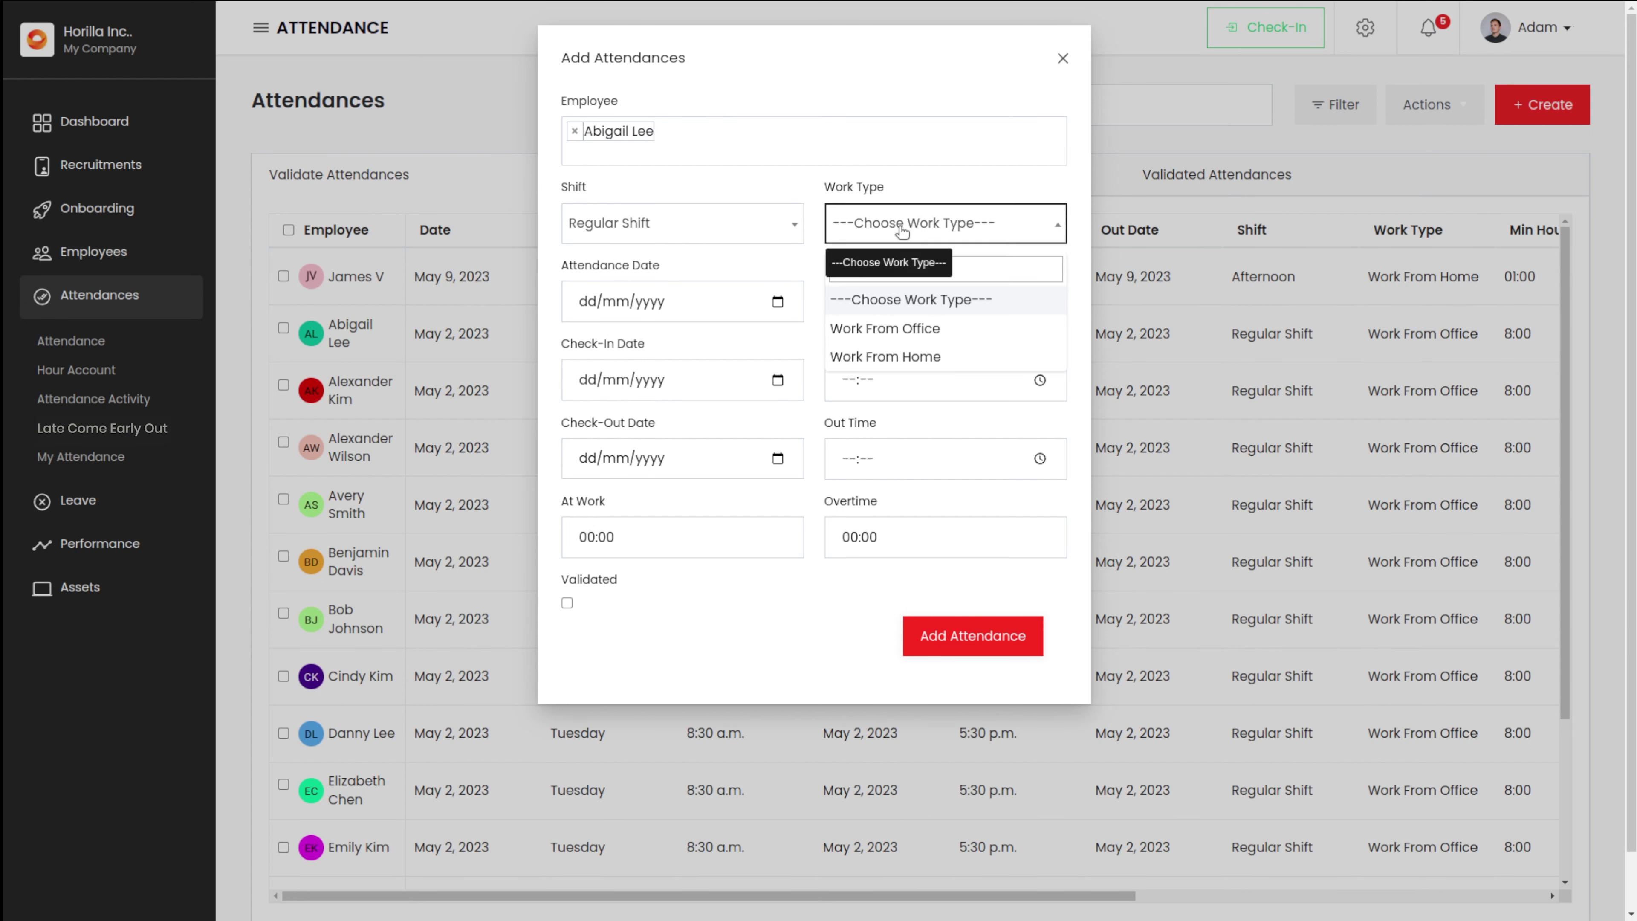
pyautogui.click(898, 325)
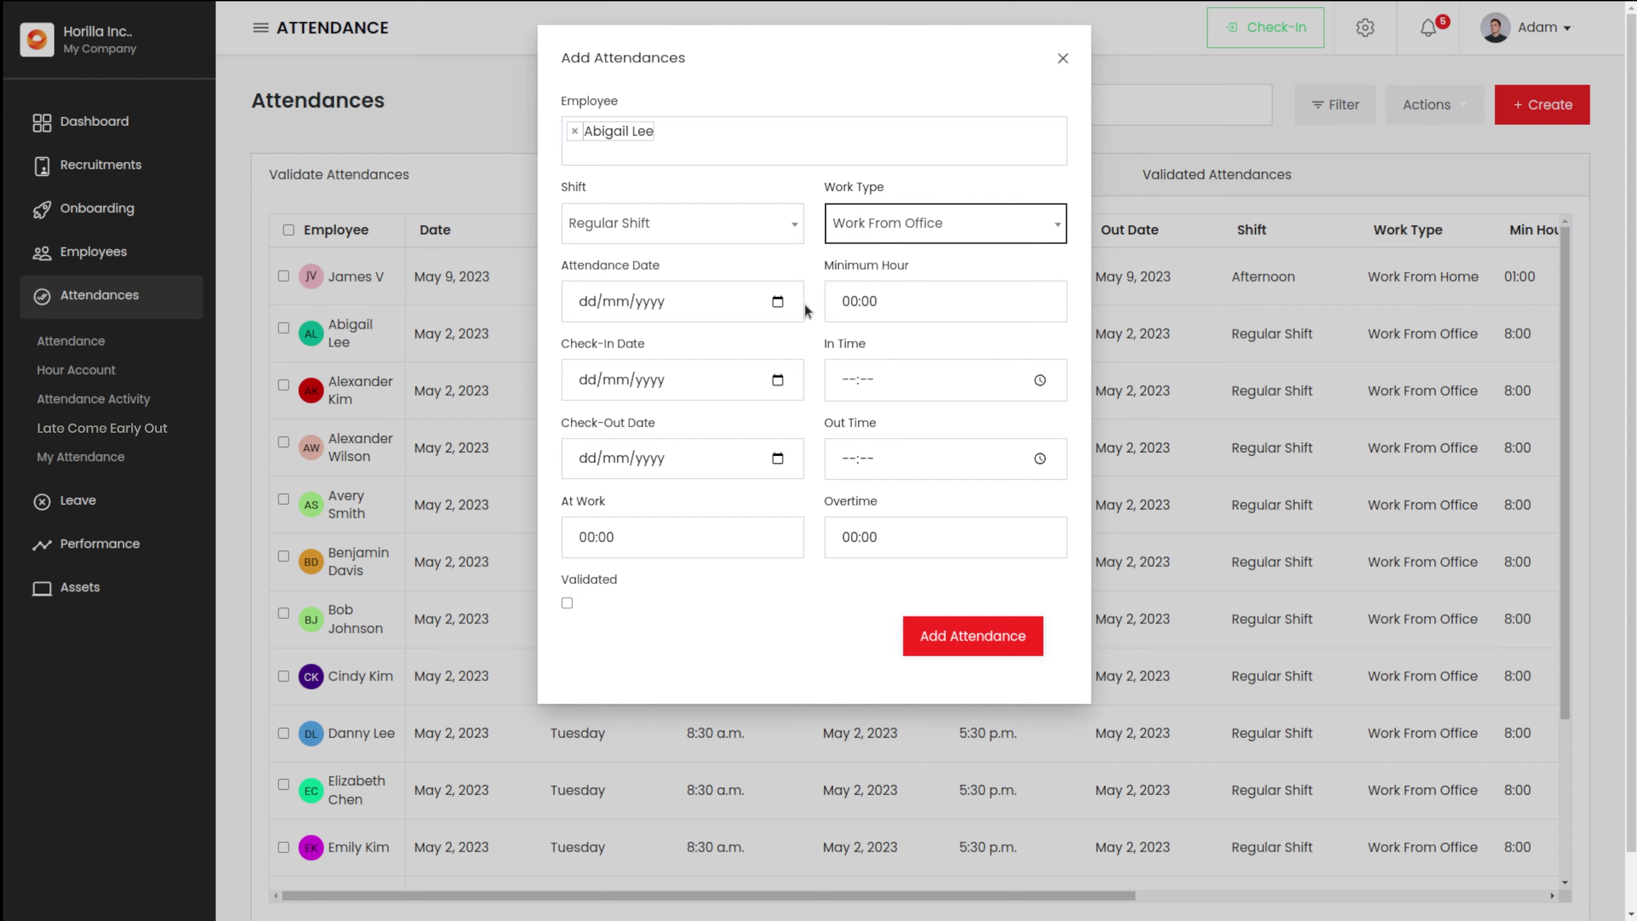
# Step: Set the attendance date to today, 16/06/2023, and the minimum hour to 08:00
pyautogui.click(778, 301)
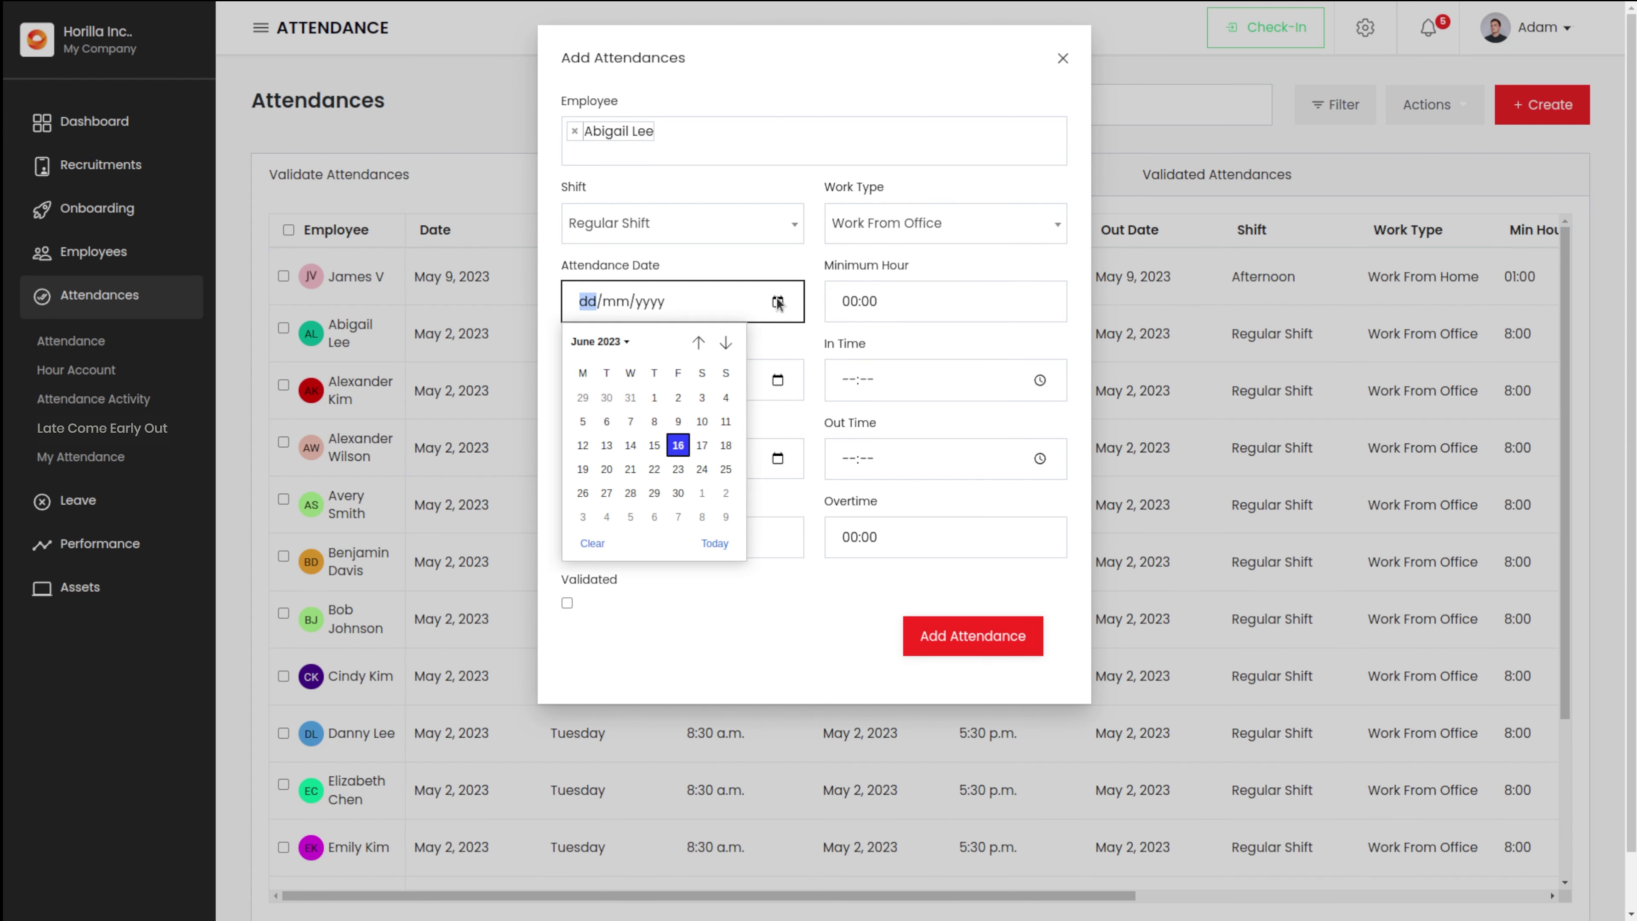
pyautogui.click(713, 543)
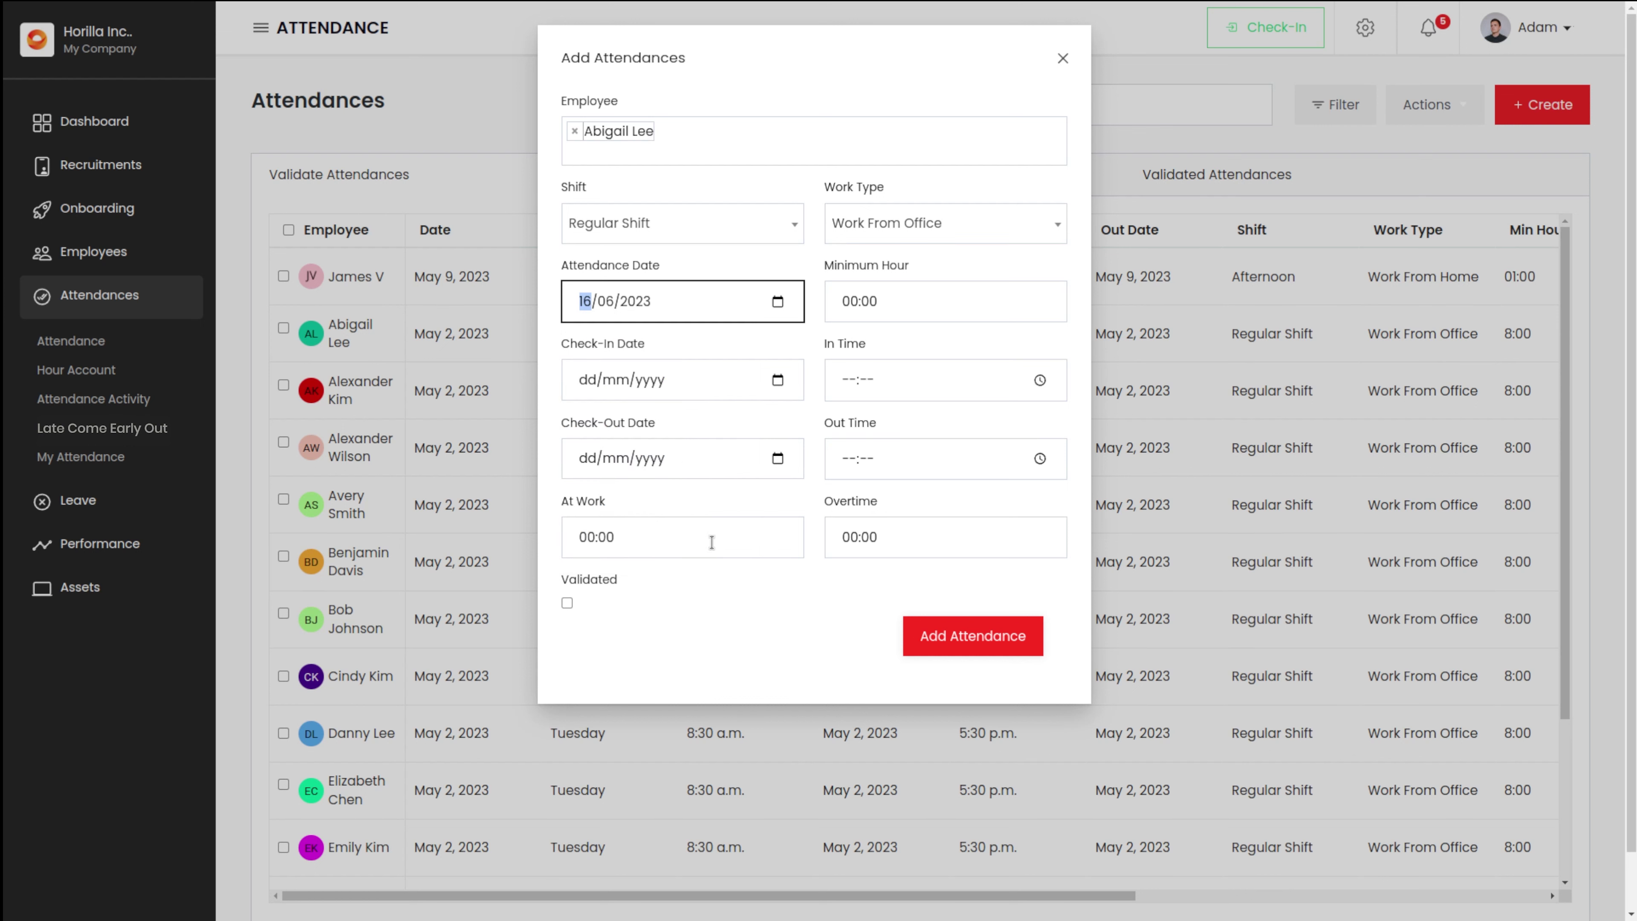
pyautogui.click(858, 298)
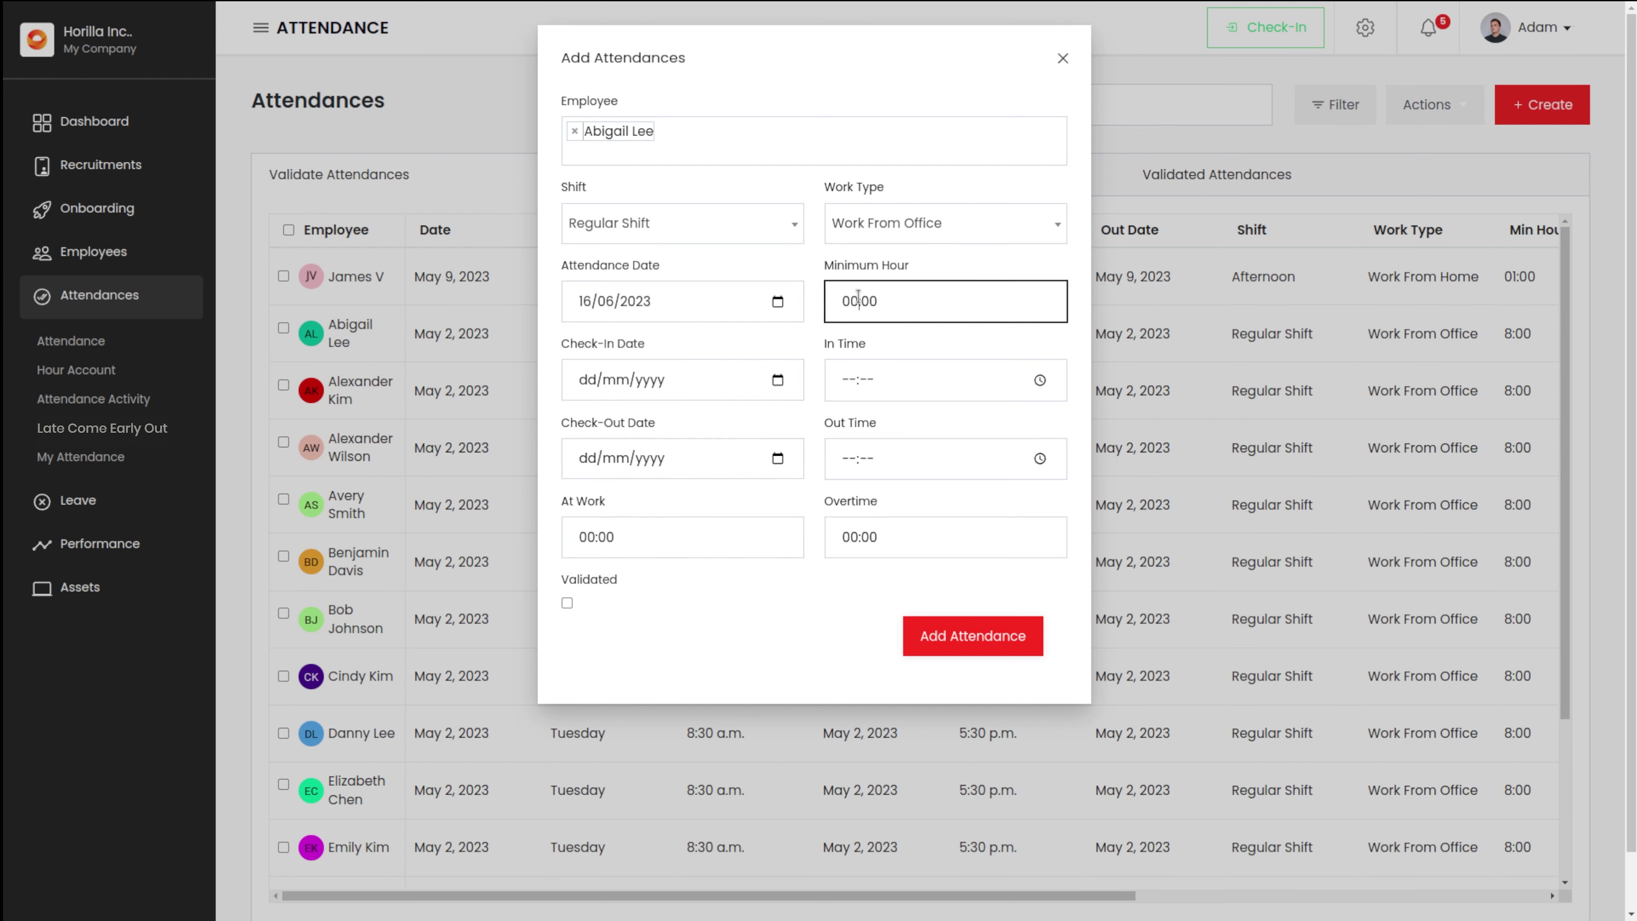
pyautogui.press('BackSpace')
pyautogui.write('8')
# Step: Set the check-in date to 16/06/2023 and the in time to 08:30
pyautogui.click(777, 386)
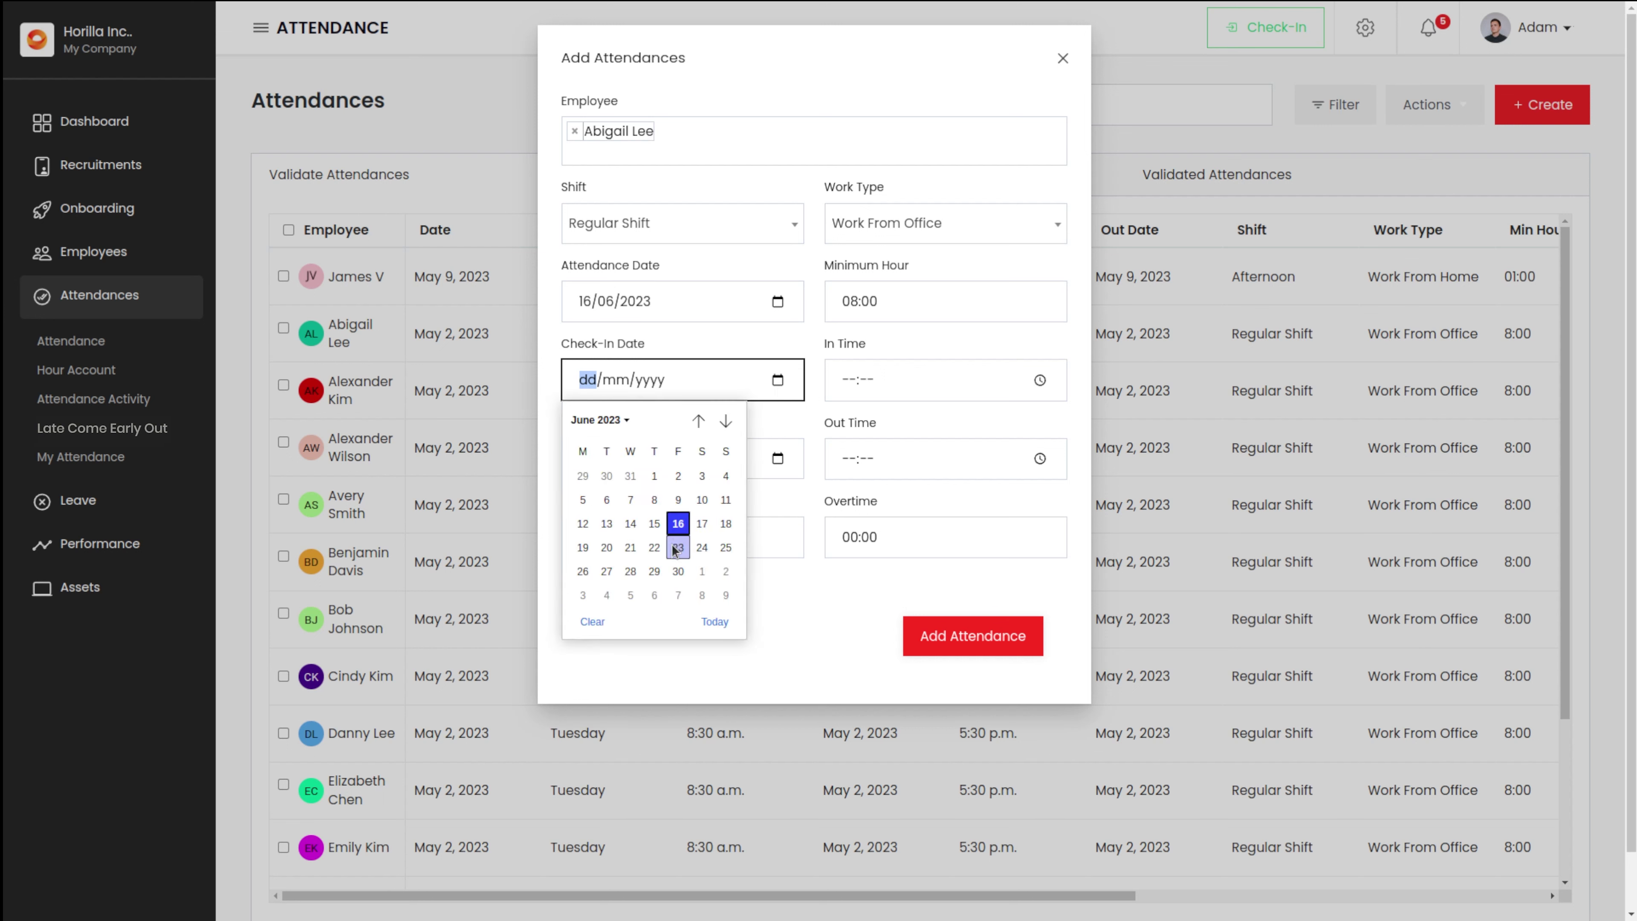
pyautogui.click(717, 620)
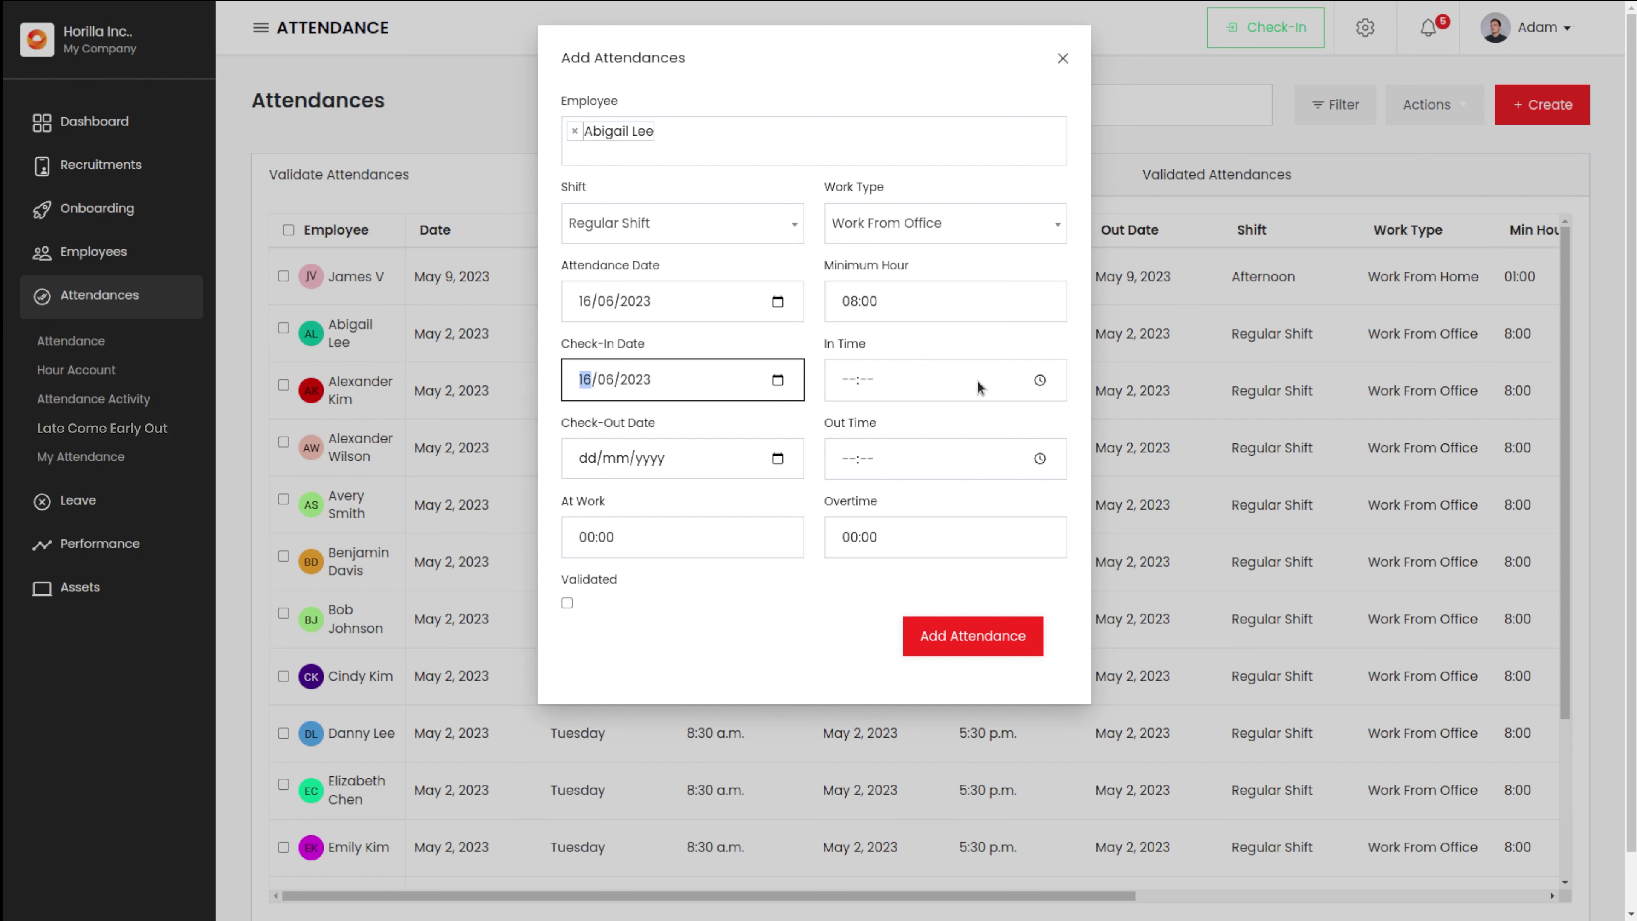
pyautogui.click(840, 379)
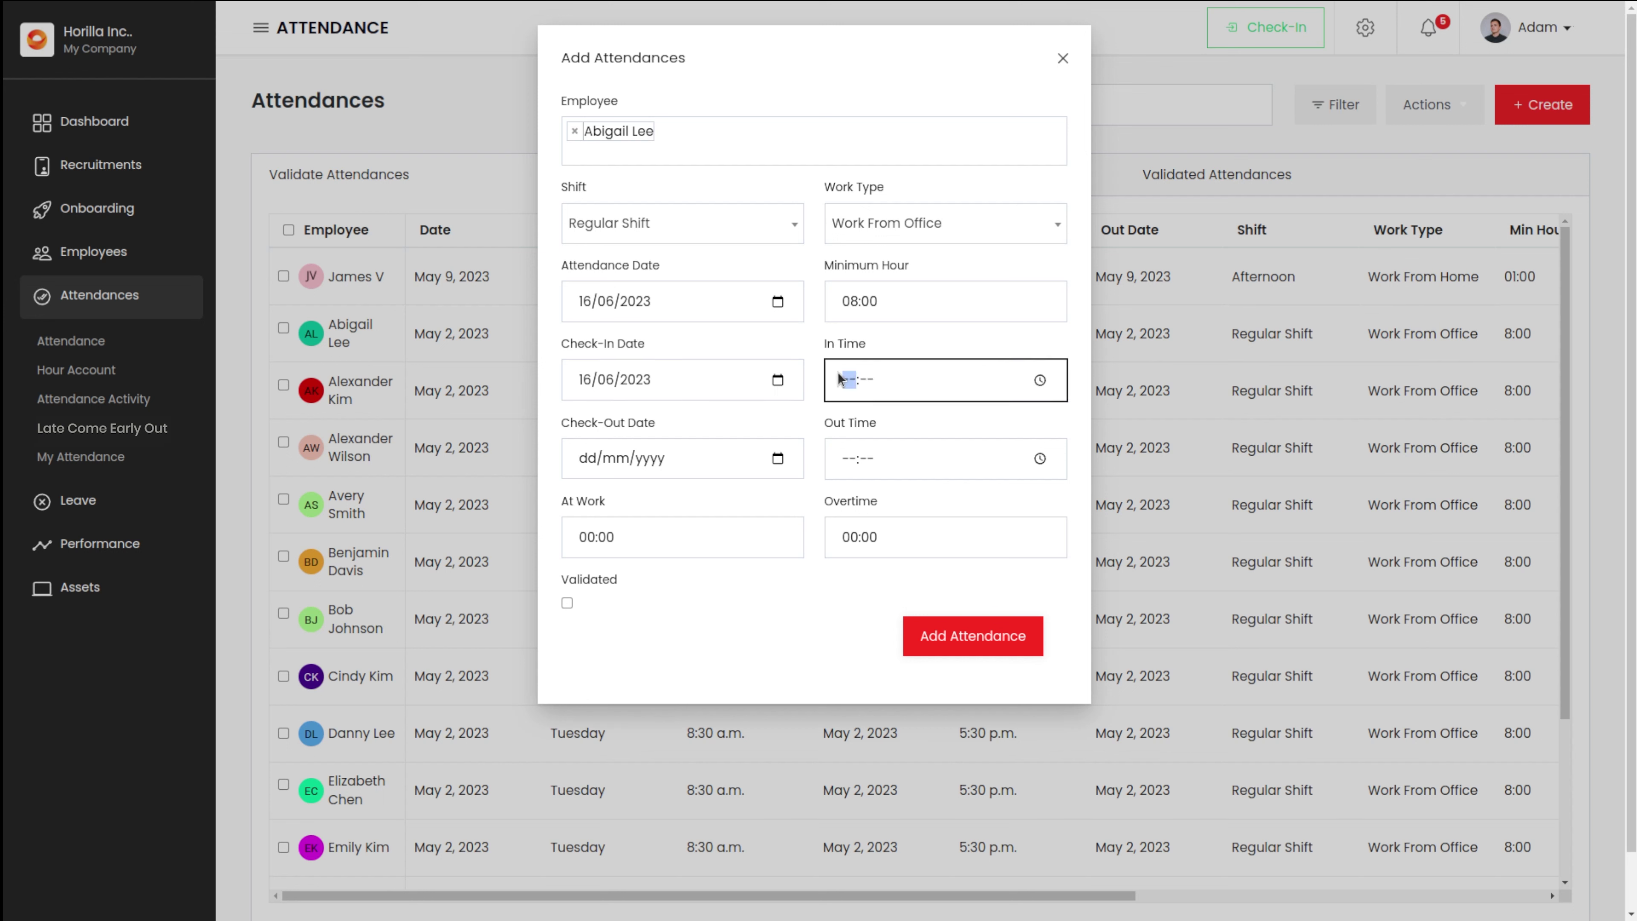
pyautogui.write('08:30')
# Step: Set the check-out date to 16/06/2023 and the out time to 05:30
pyautogui.click(778, 458)
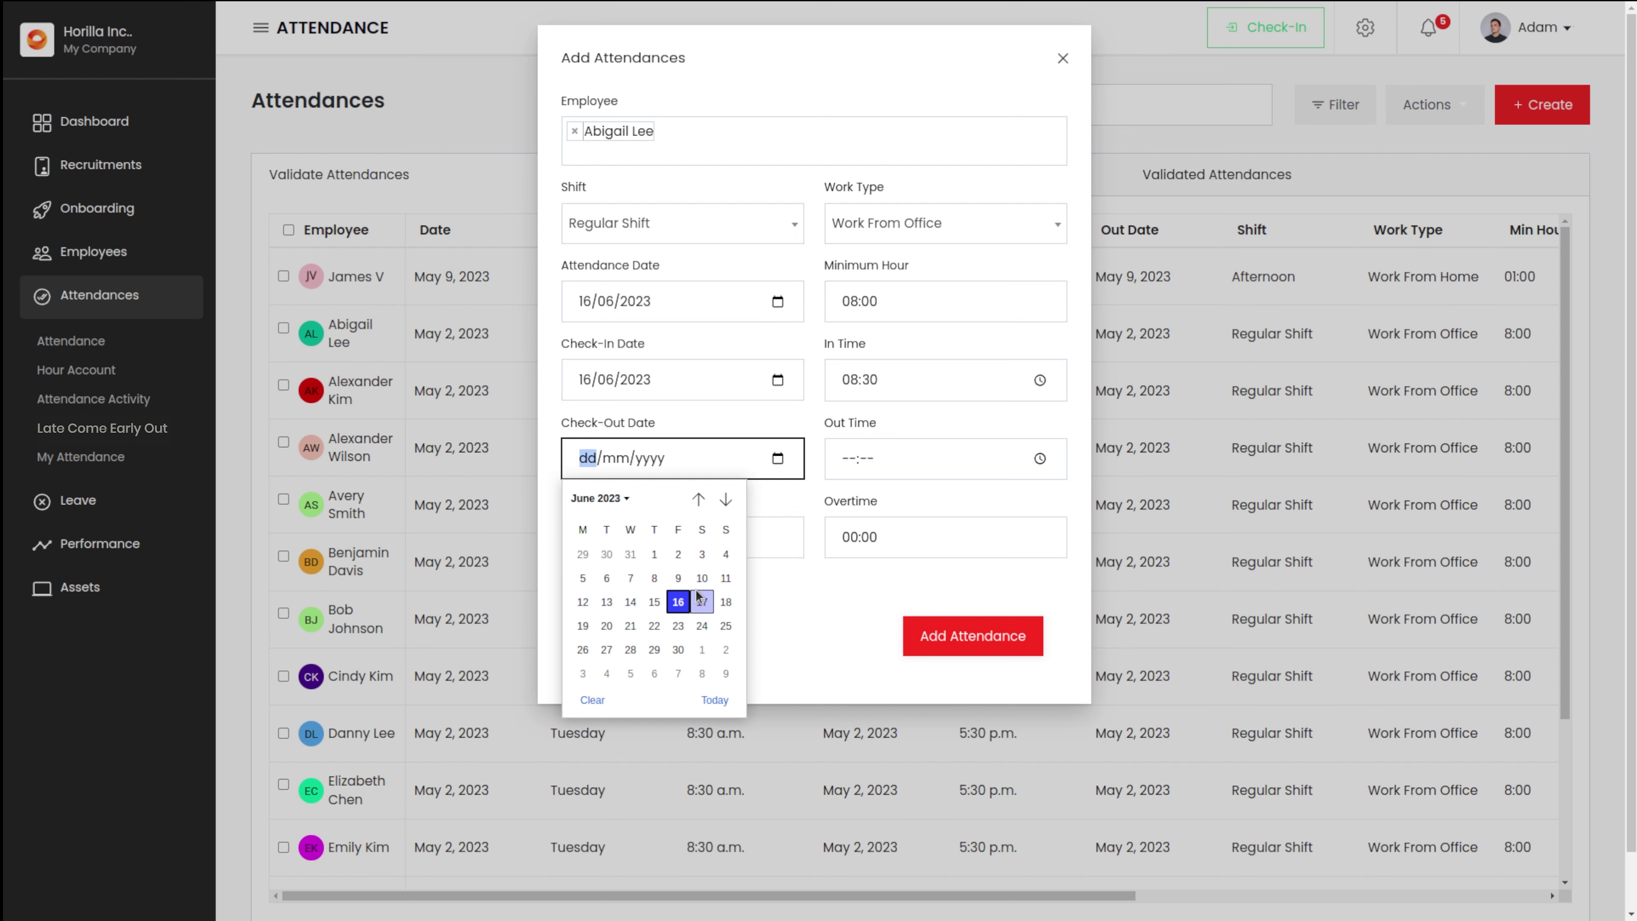
pyautogui.click(717, 699)
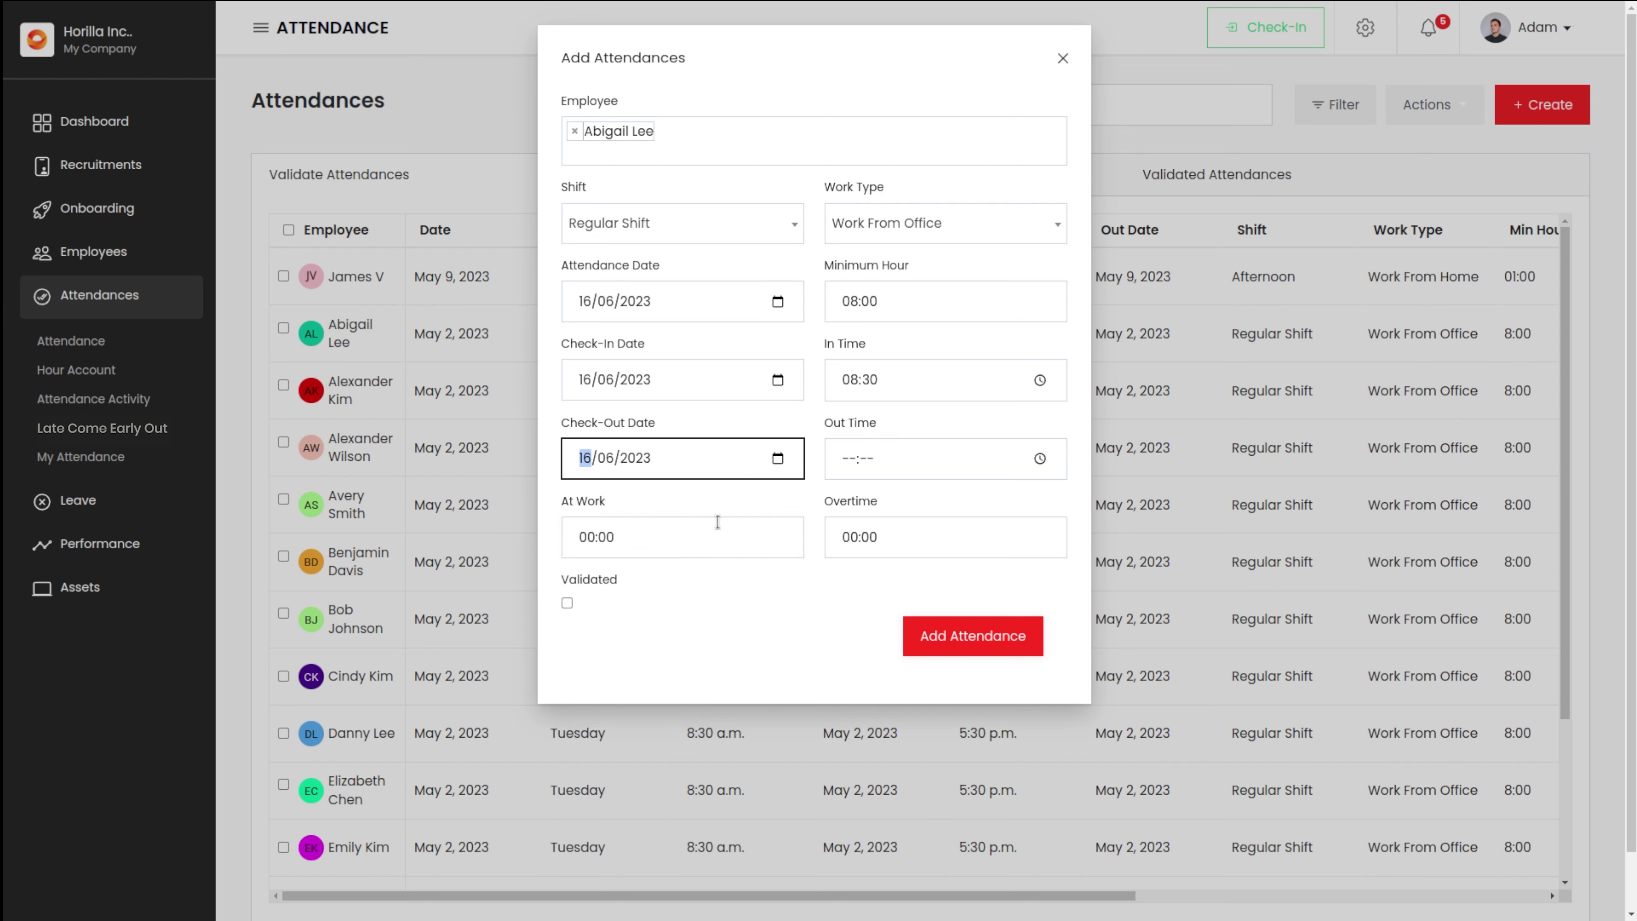
pyautogui.click(846, 461)
pyautogui.write('05:')
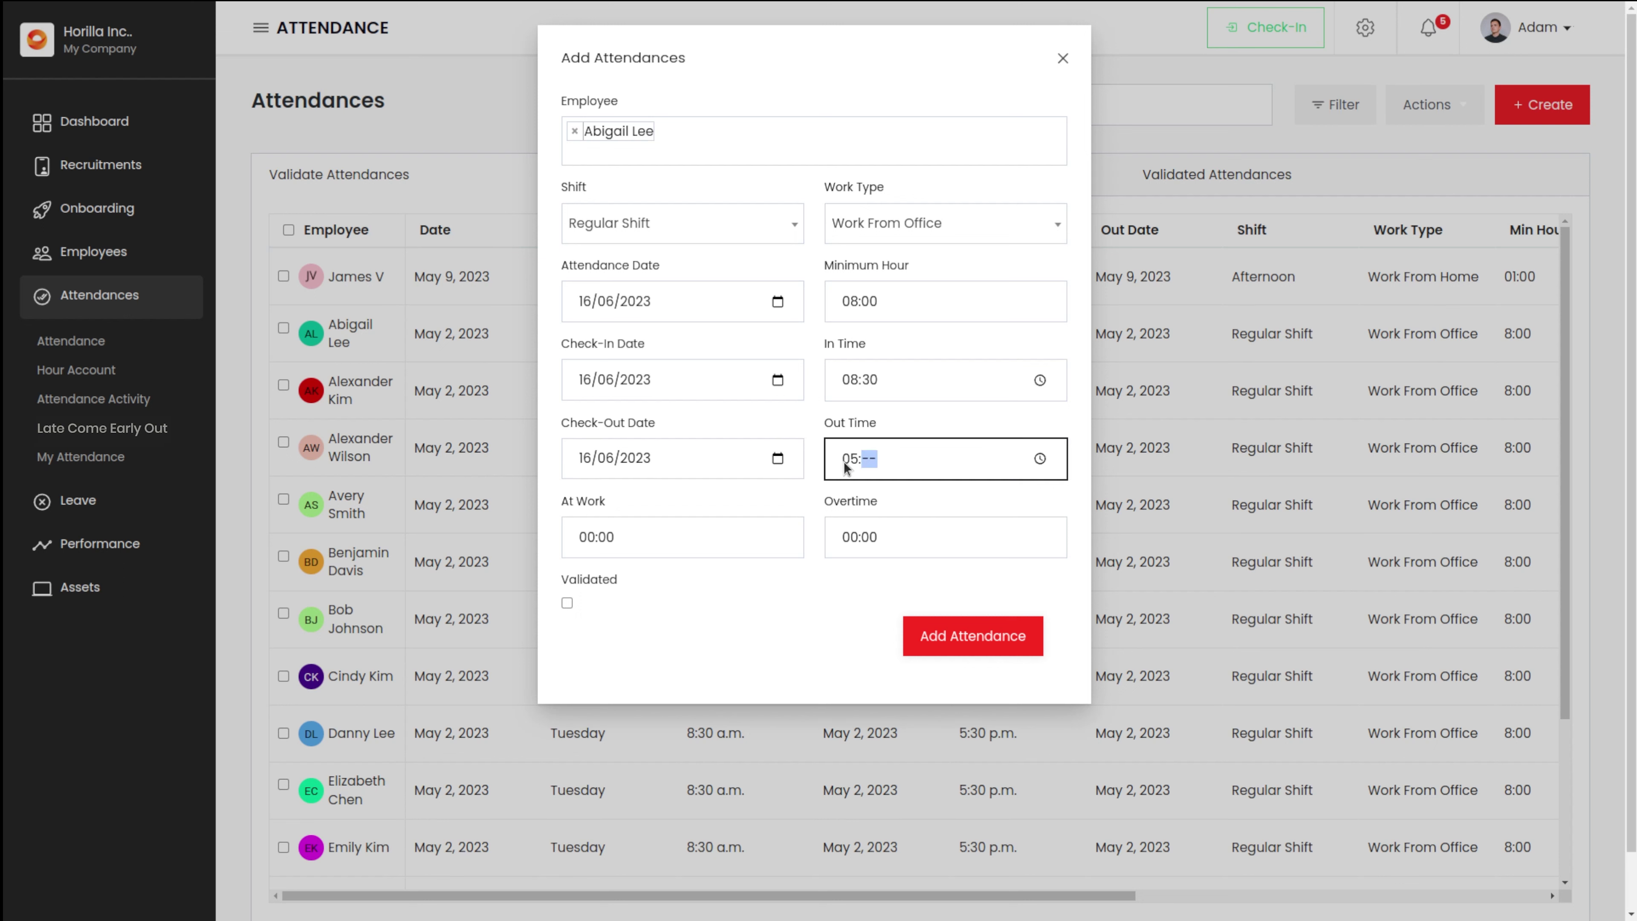
pyautogui.write('30')
# Step: Set the At Work duration to 08:00 and the overtime to 00:15
pyautogui.click(594, 535)
pyautogui.press('BackSpace')
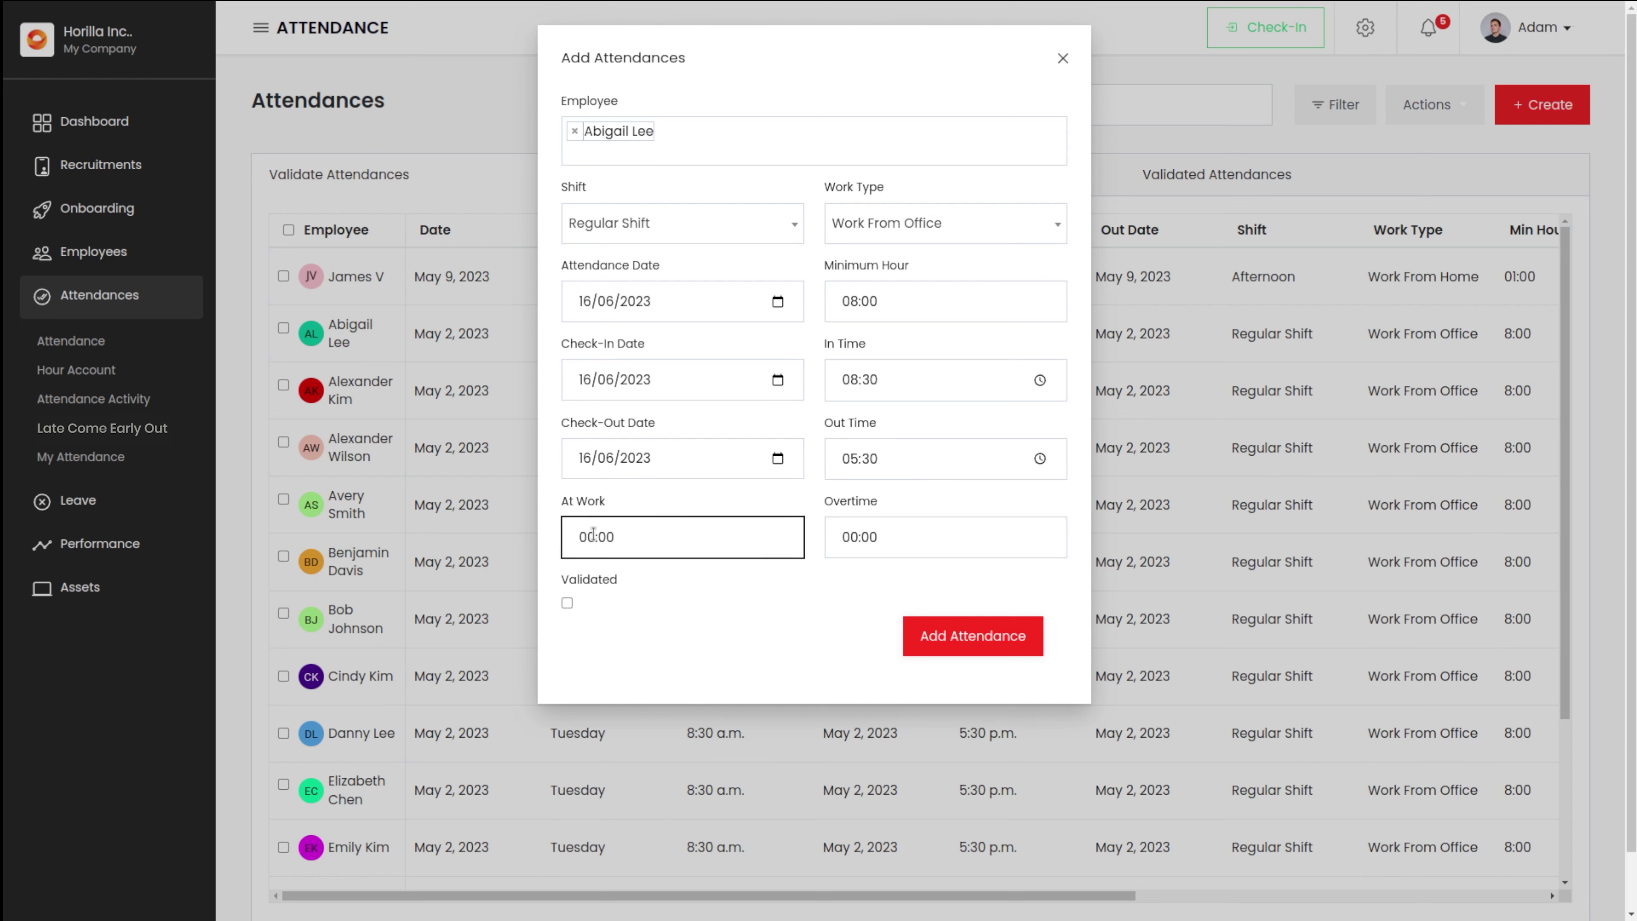
pyautogui.write('8')
pyautogui.click(871, 536)
pyautogui.press('BackSpace')
pyautogui.press('BackSpace')
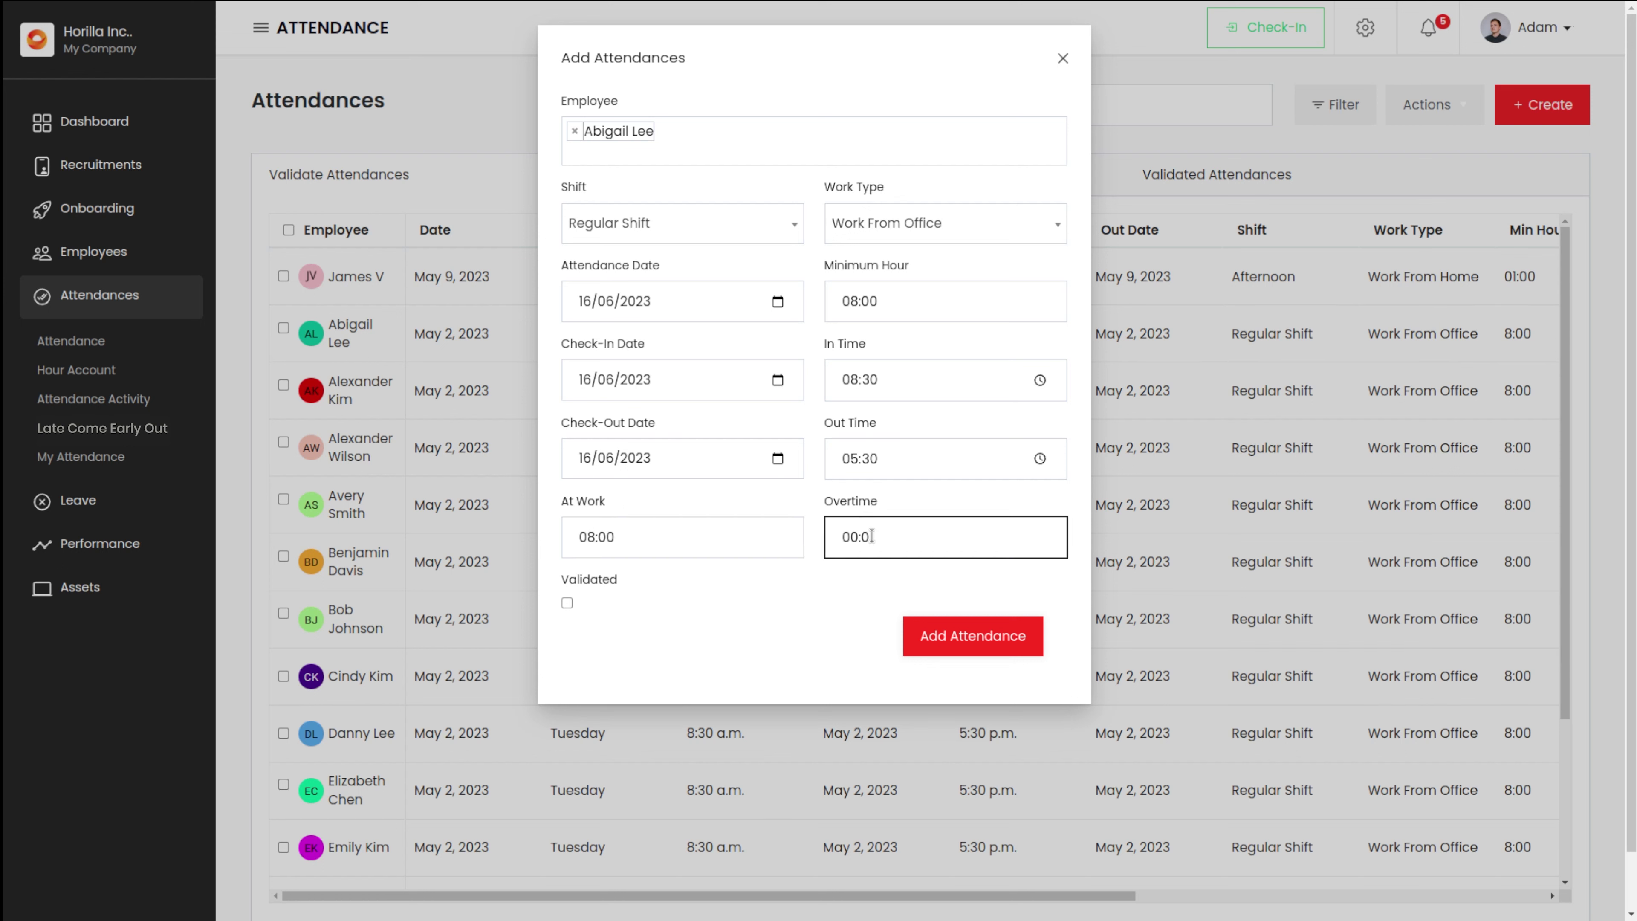
pyautogui.write('18')
pyautogui.press('BackSpace')
pyautogui.write('5')
# Step: Mark the attendance as validated, add it, and check its entry in the Validate Attendances list
pyautogui.click(570, 602)
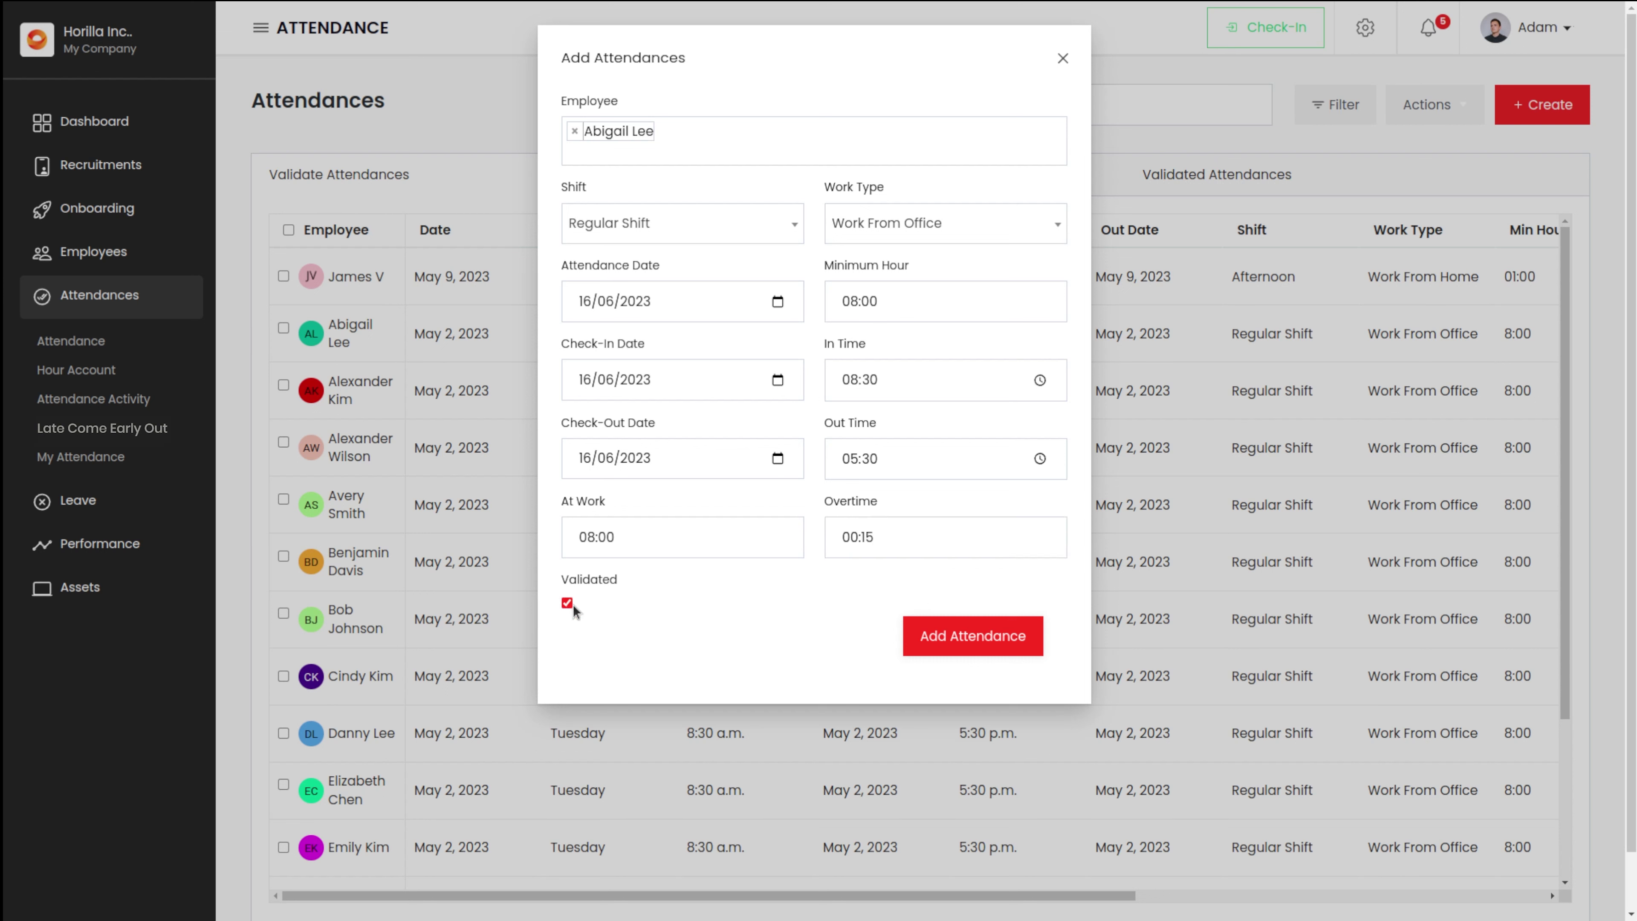
pyautogui.click(967, 650)
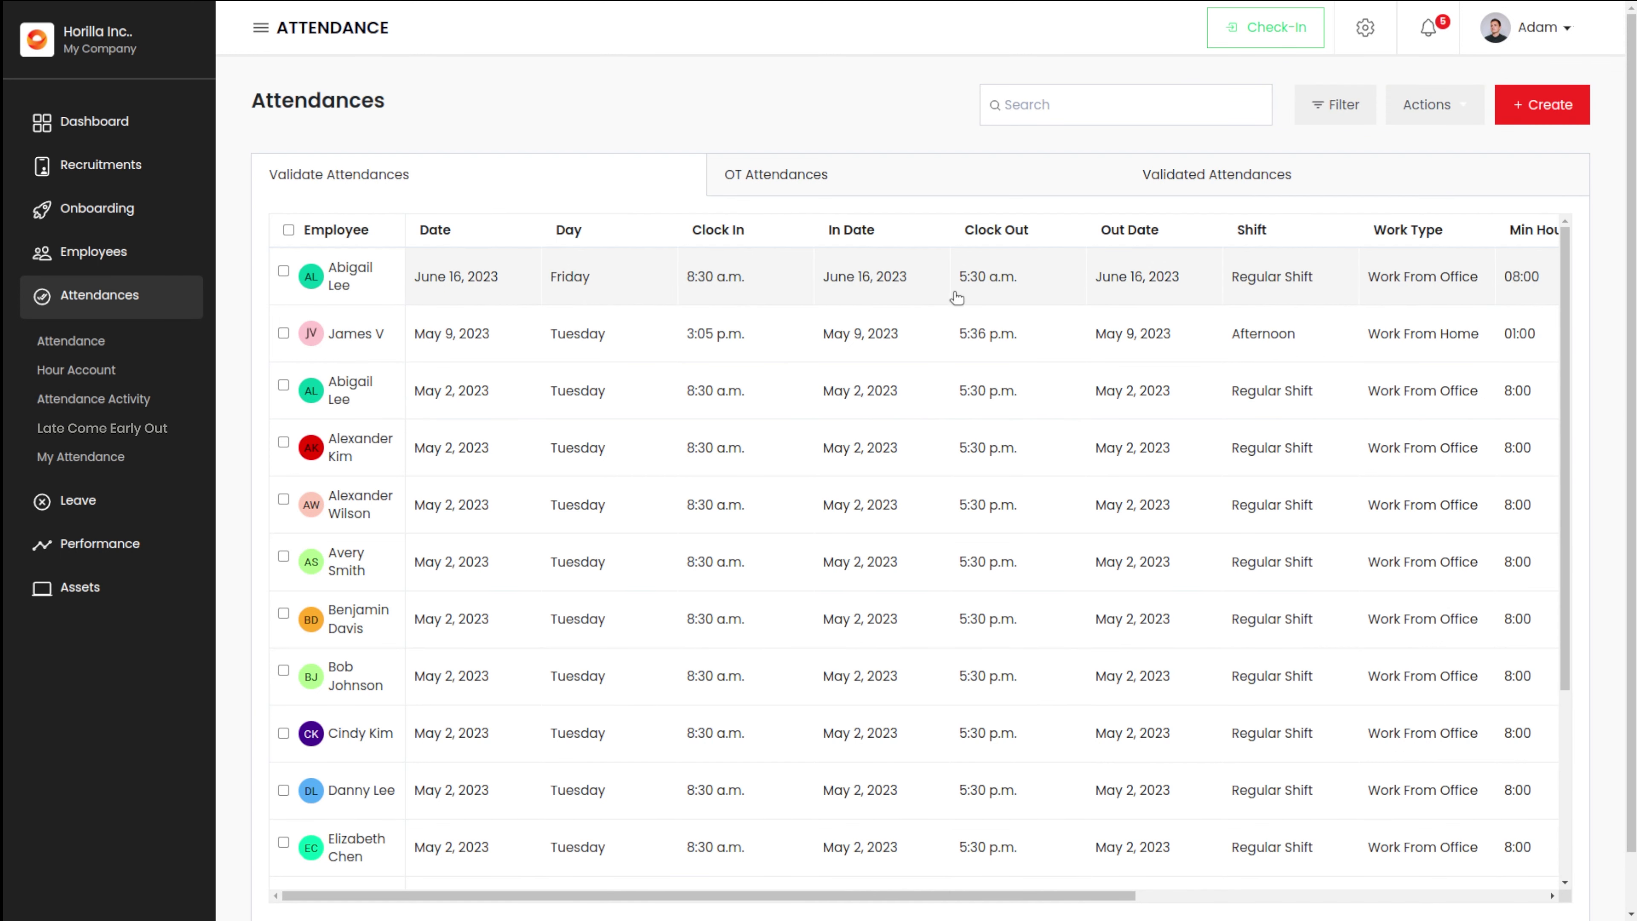
pyautogui.hscroll(5, 957, 293)
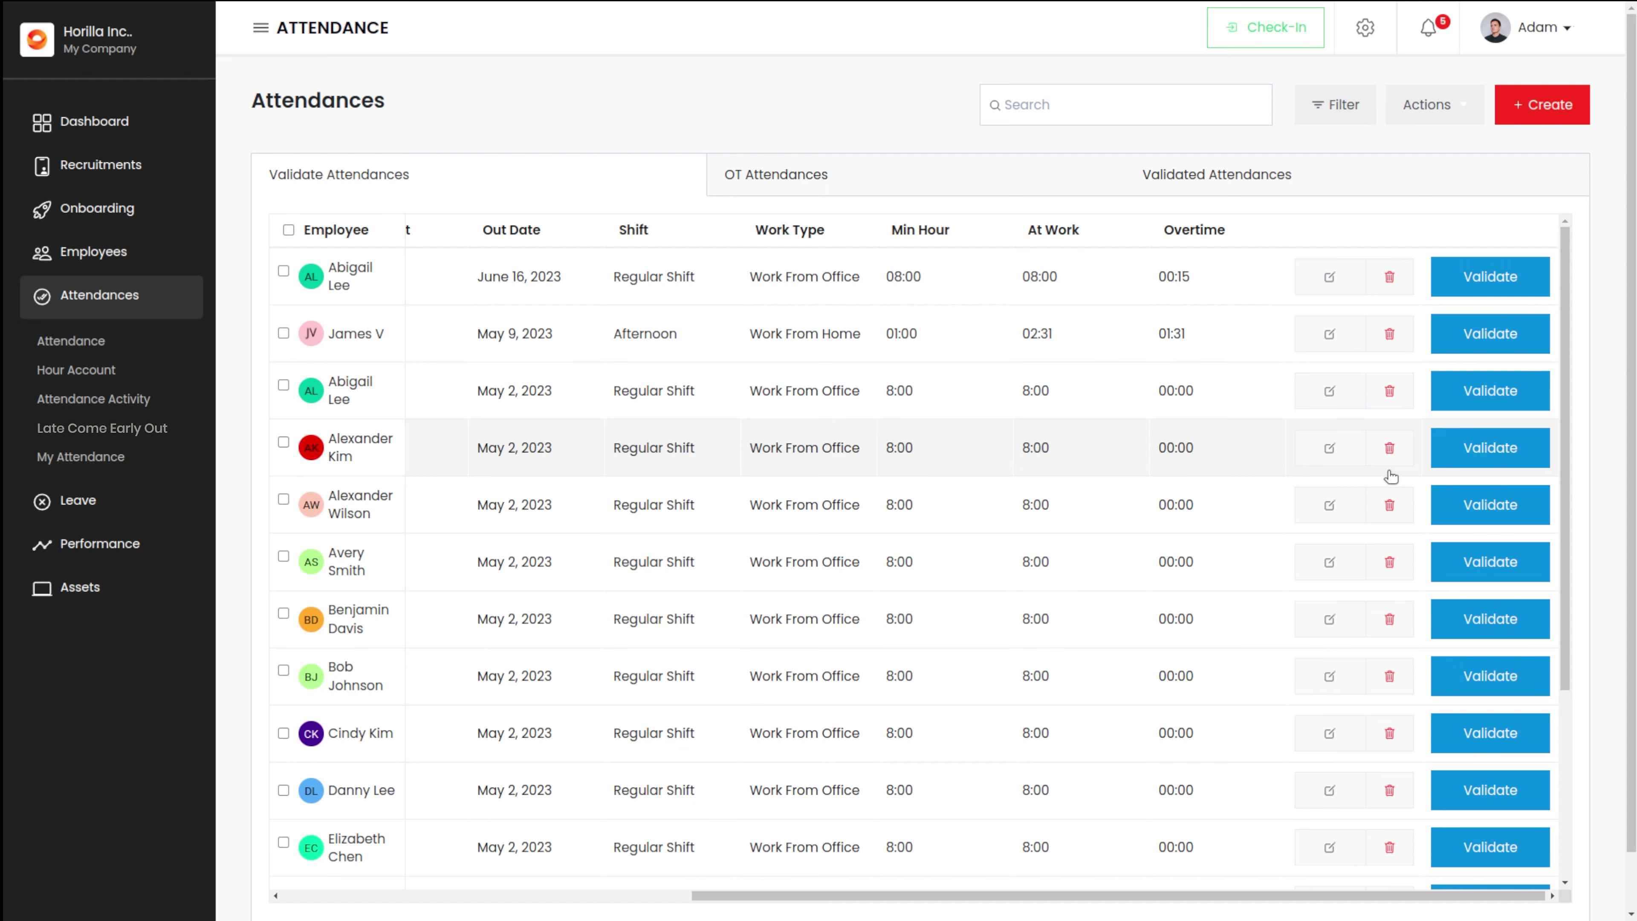
# Step: Start another attendance for the third employee offered, with Regular Shift and work type Work From Office
pyautogui.click(1544, 105)
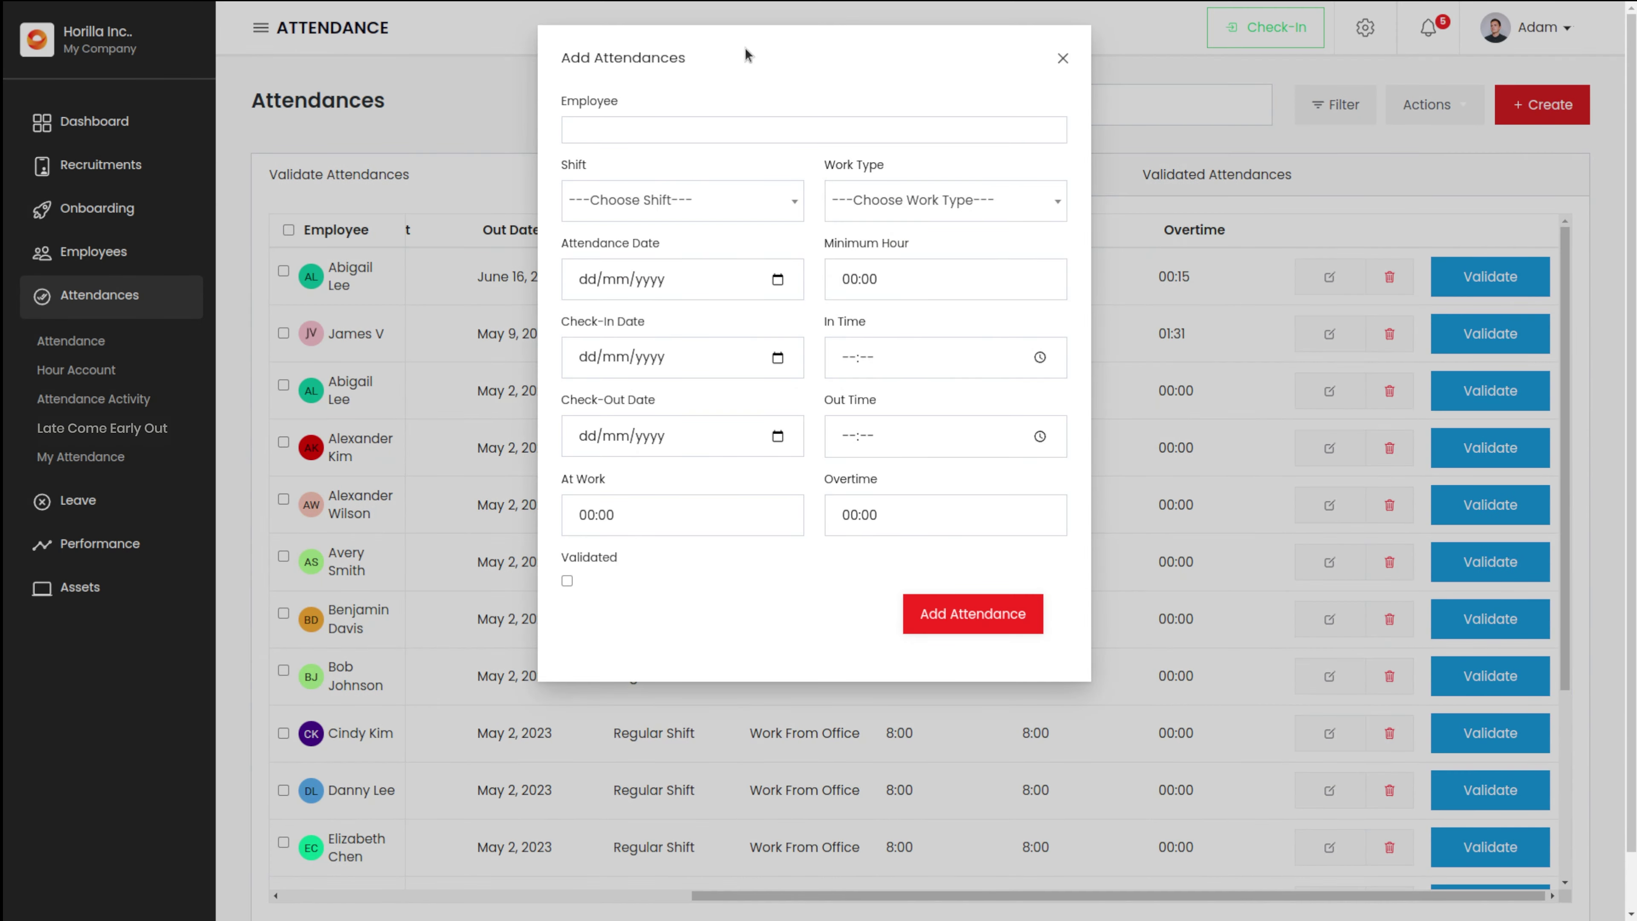
pyautogui.click(603, 130)
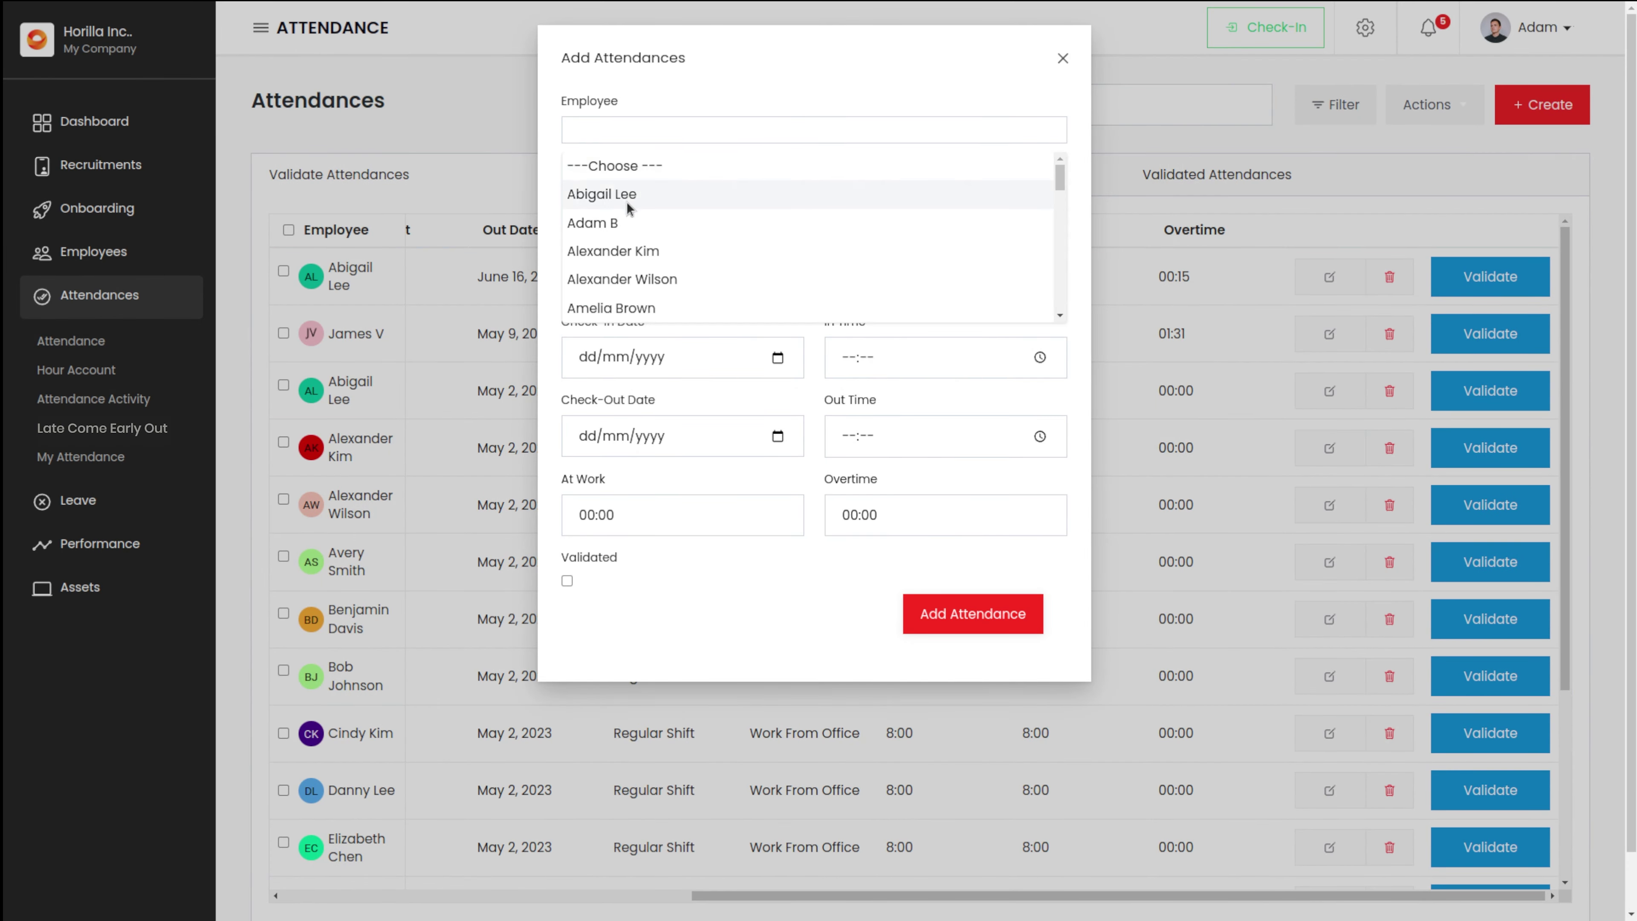
pyautogui.click(621, 258)
pyautogui.click(619, 223)
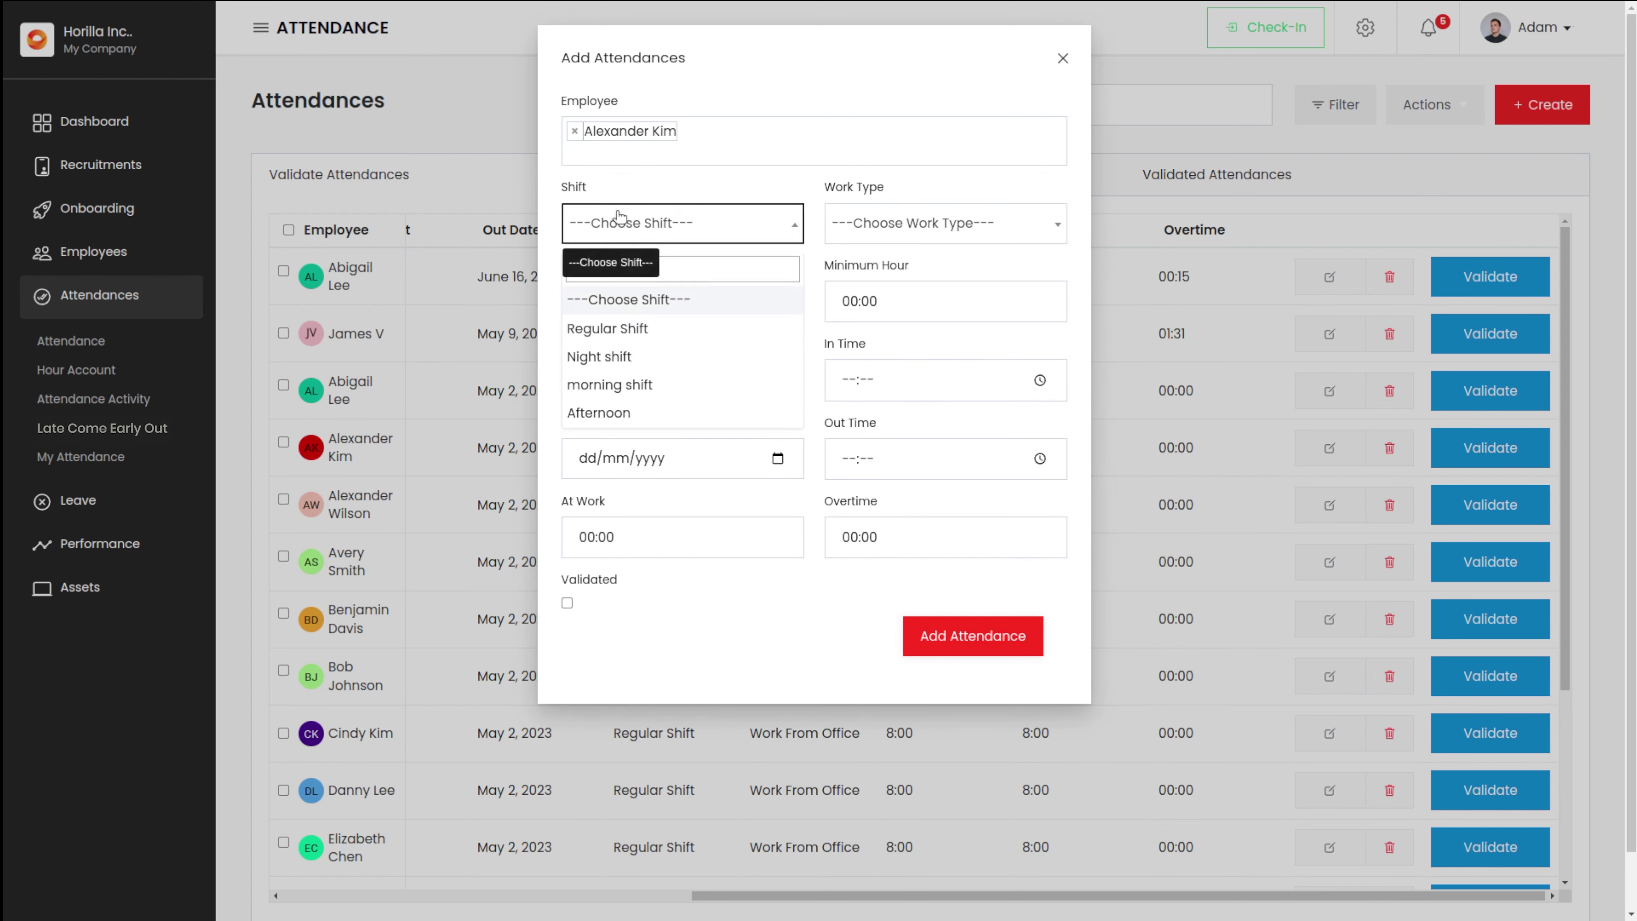
pyautogui.click(605, 329)
pyautogui.click(942, 222)
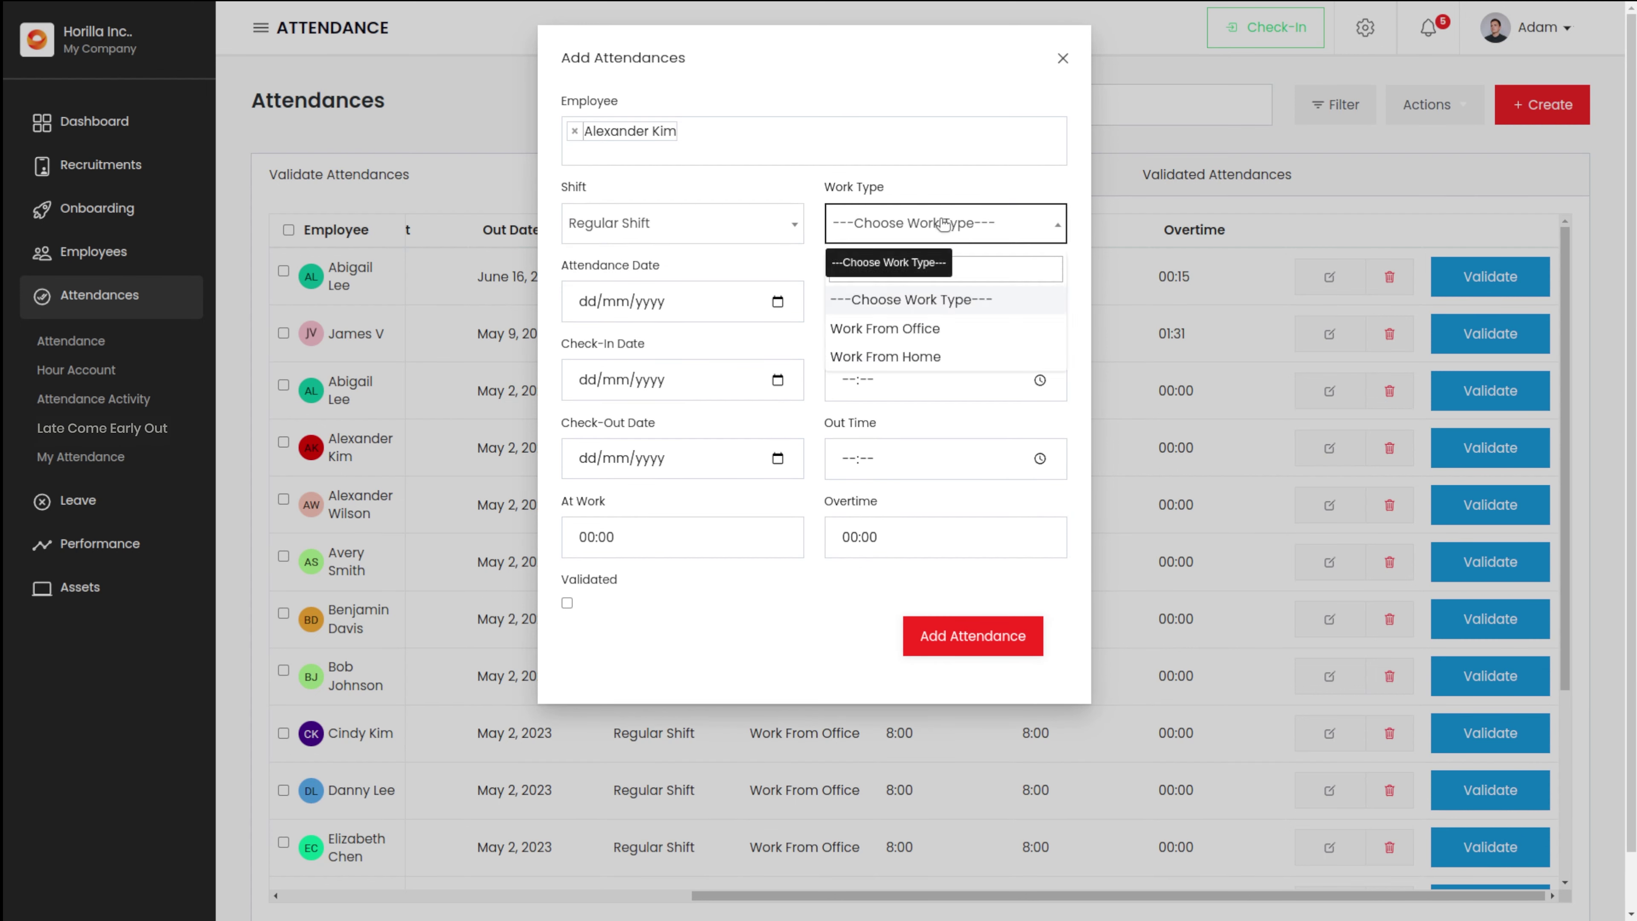
pyautogui.click(947, 329)
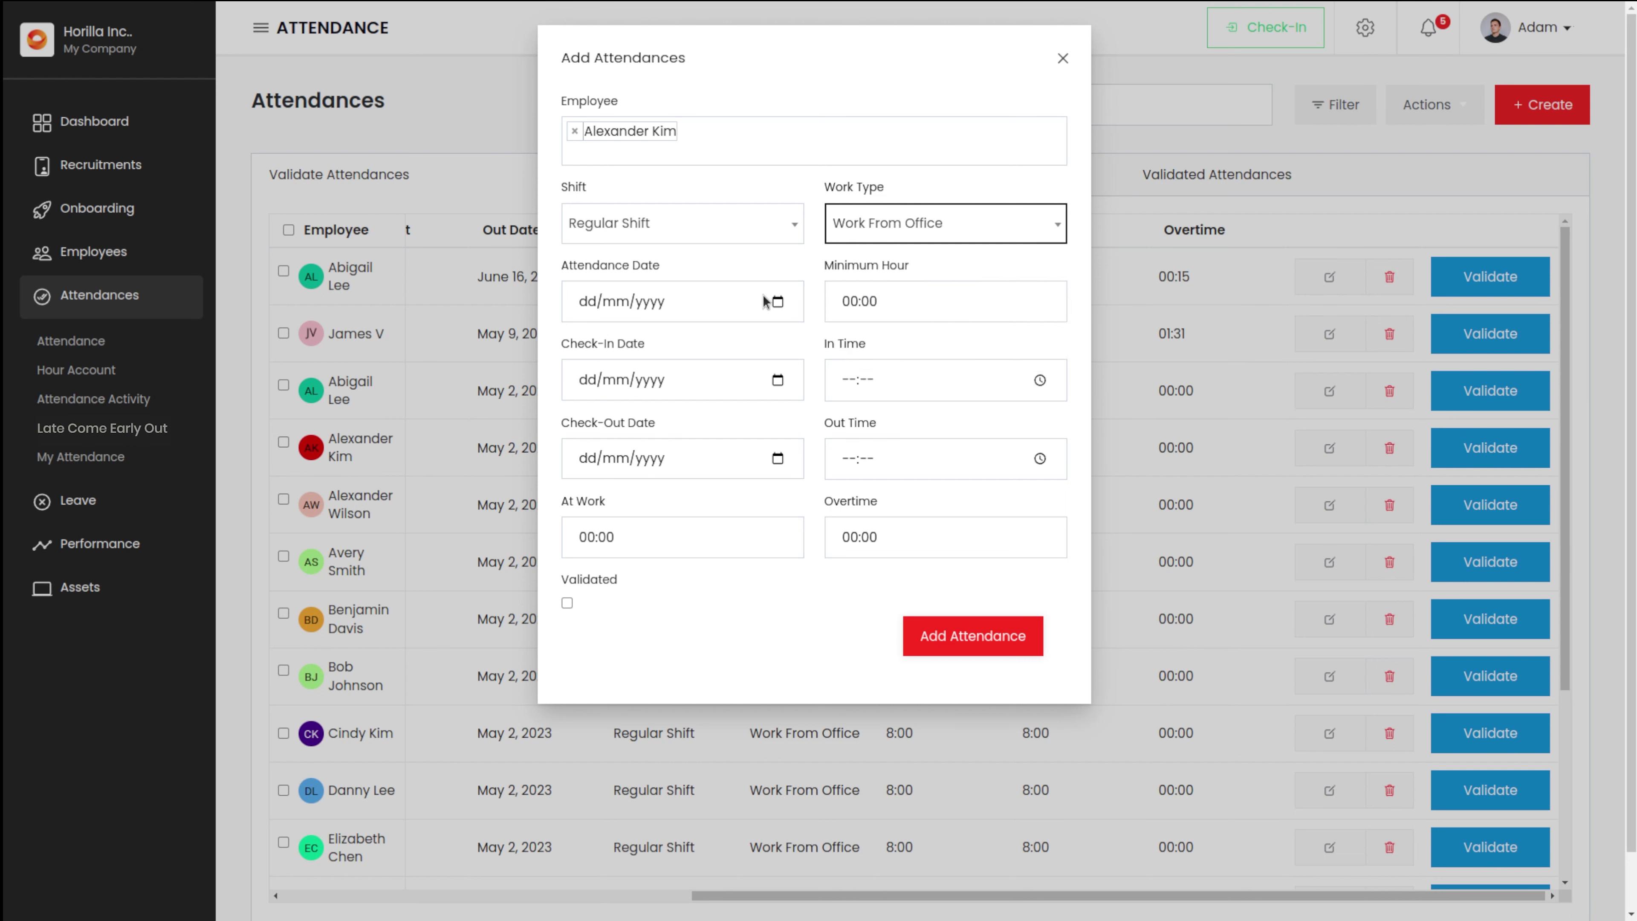
# Step: Set the attendance date to 16/06/2023 and the minimum hour to 08:00
pyautogui.click(777, 302)
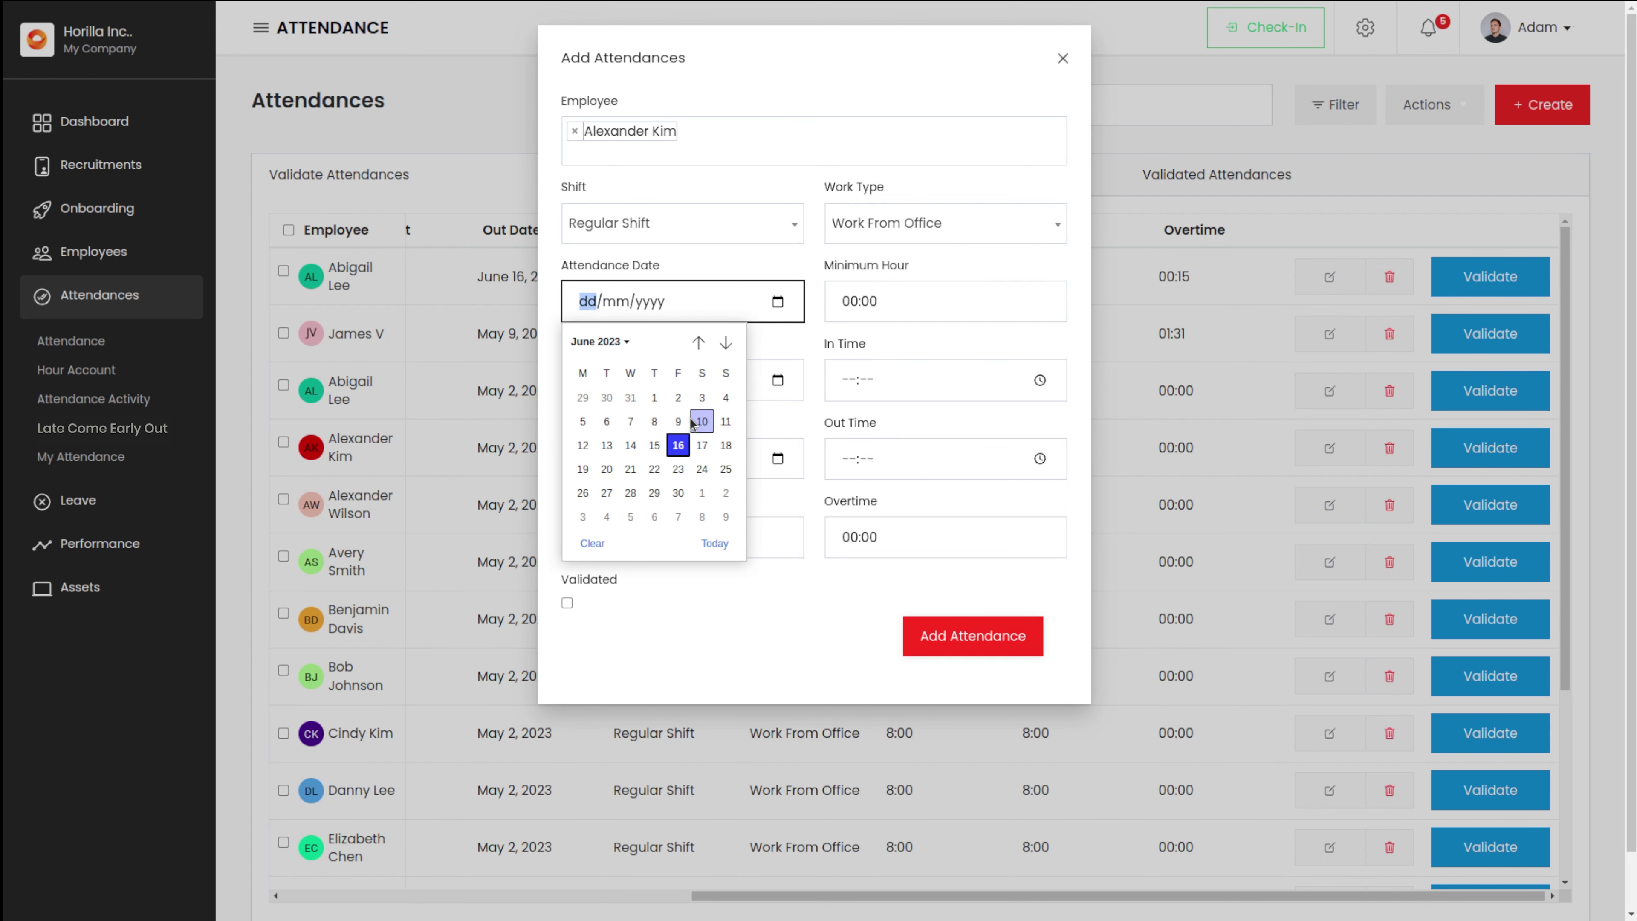
pyautogui.click(715, 542)
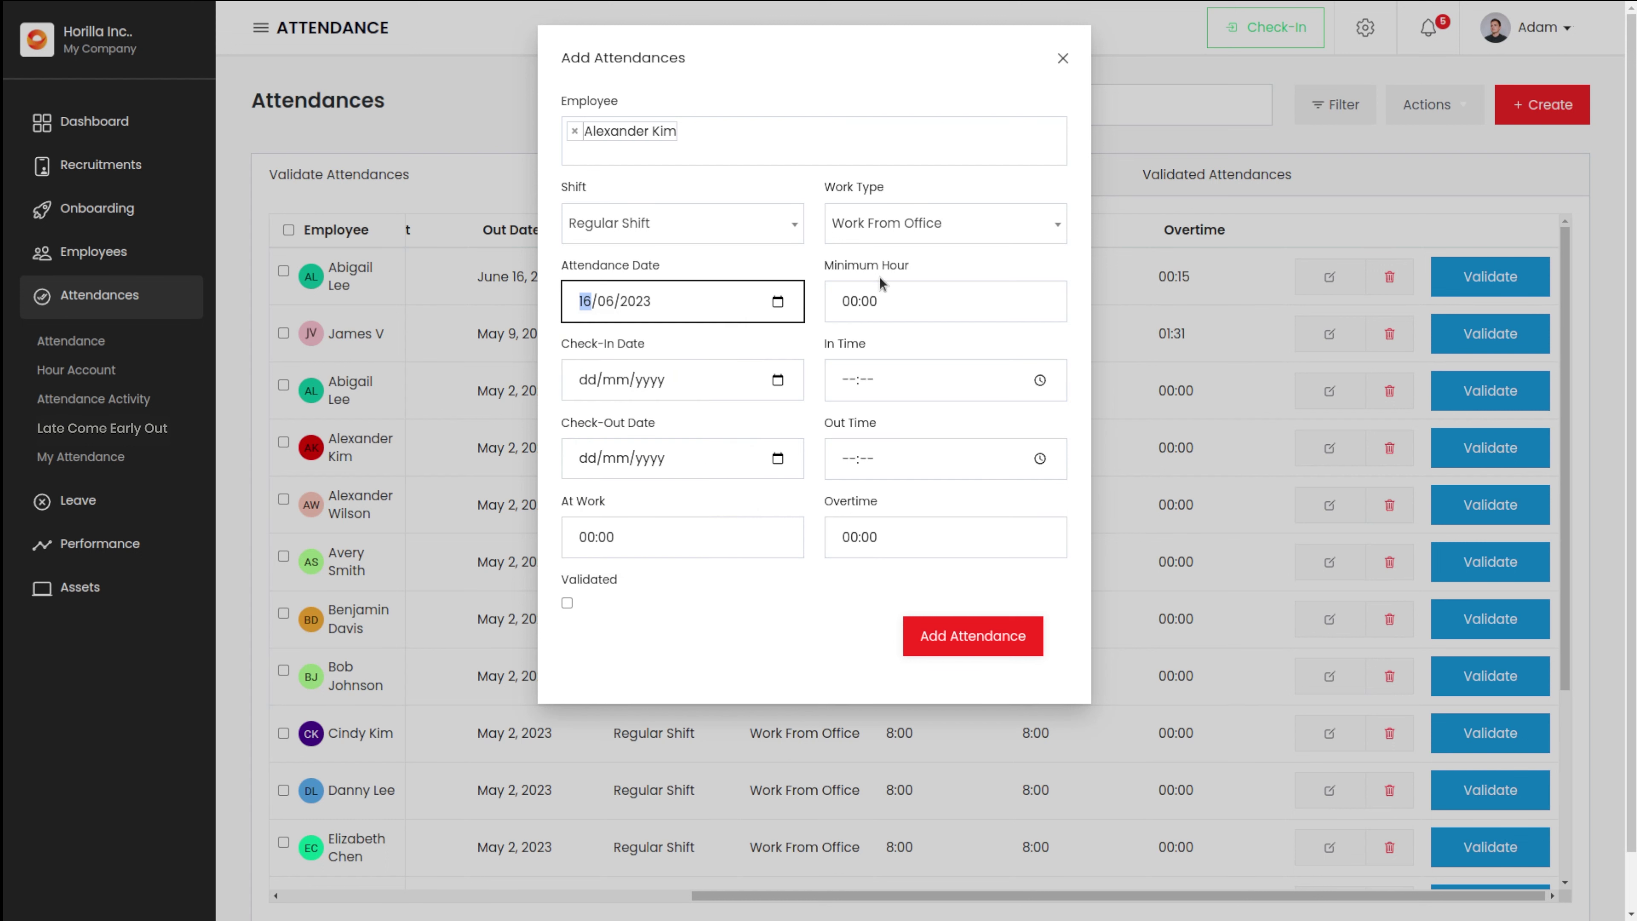
pyautogui.click(855, 294)
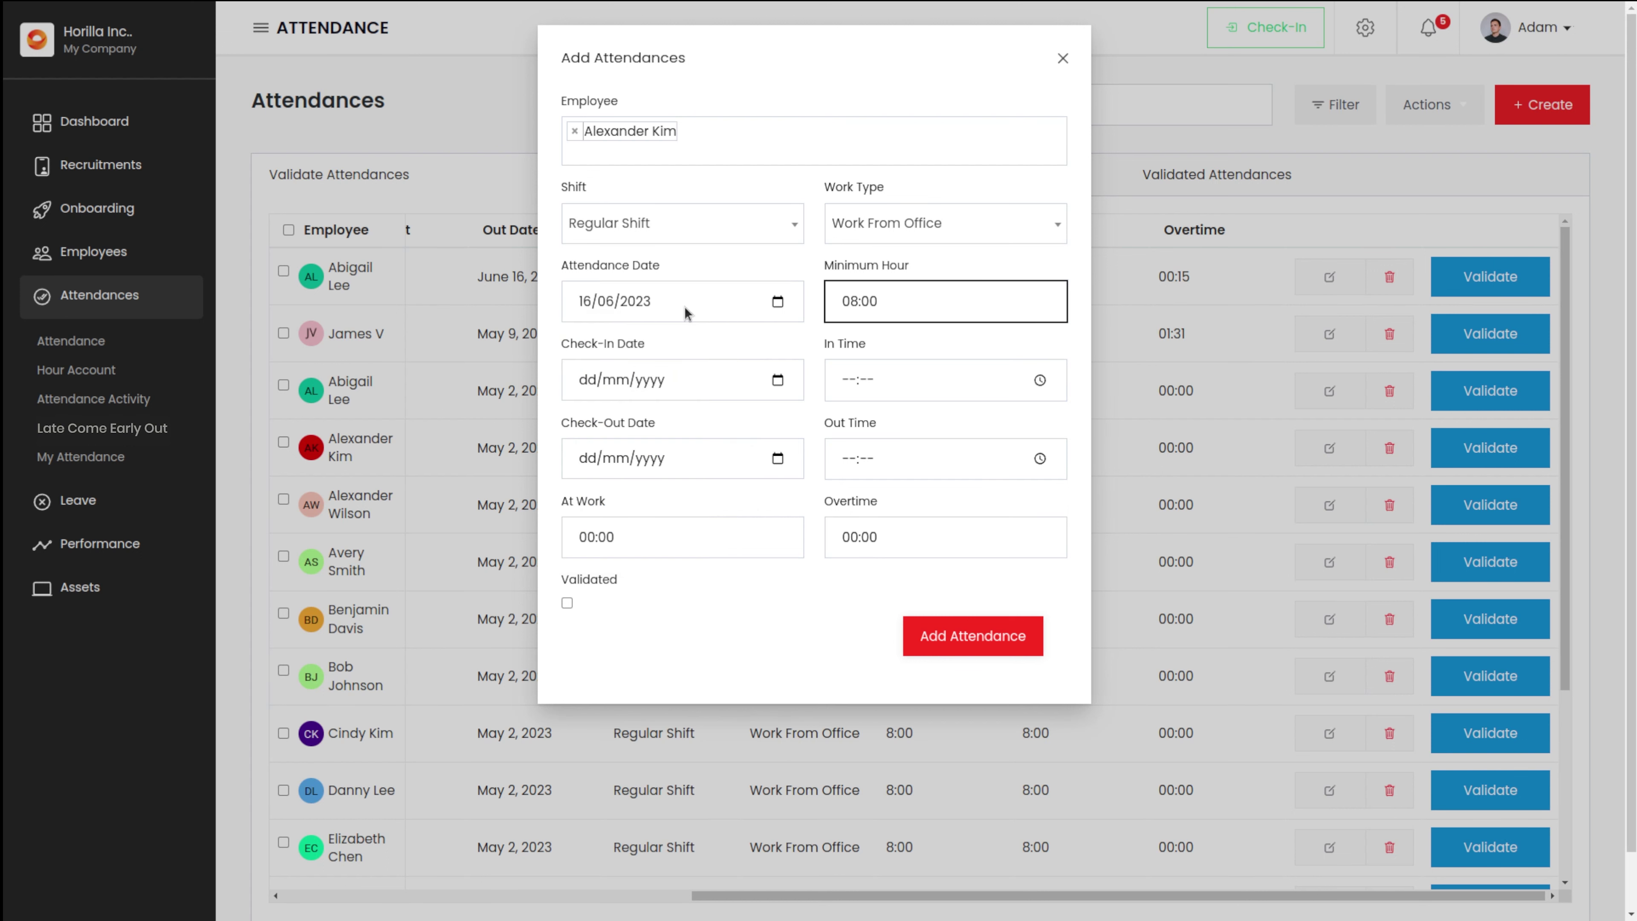
# Step: Set the check-in date to 16/06/2023 and the in time to 08:30
pyautogui.click(778, 387)
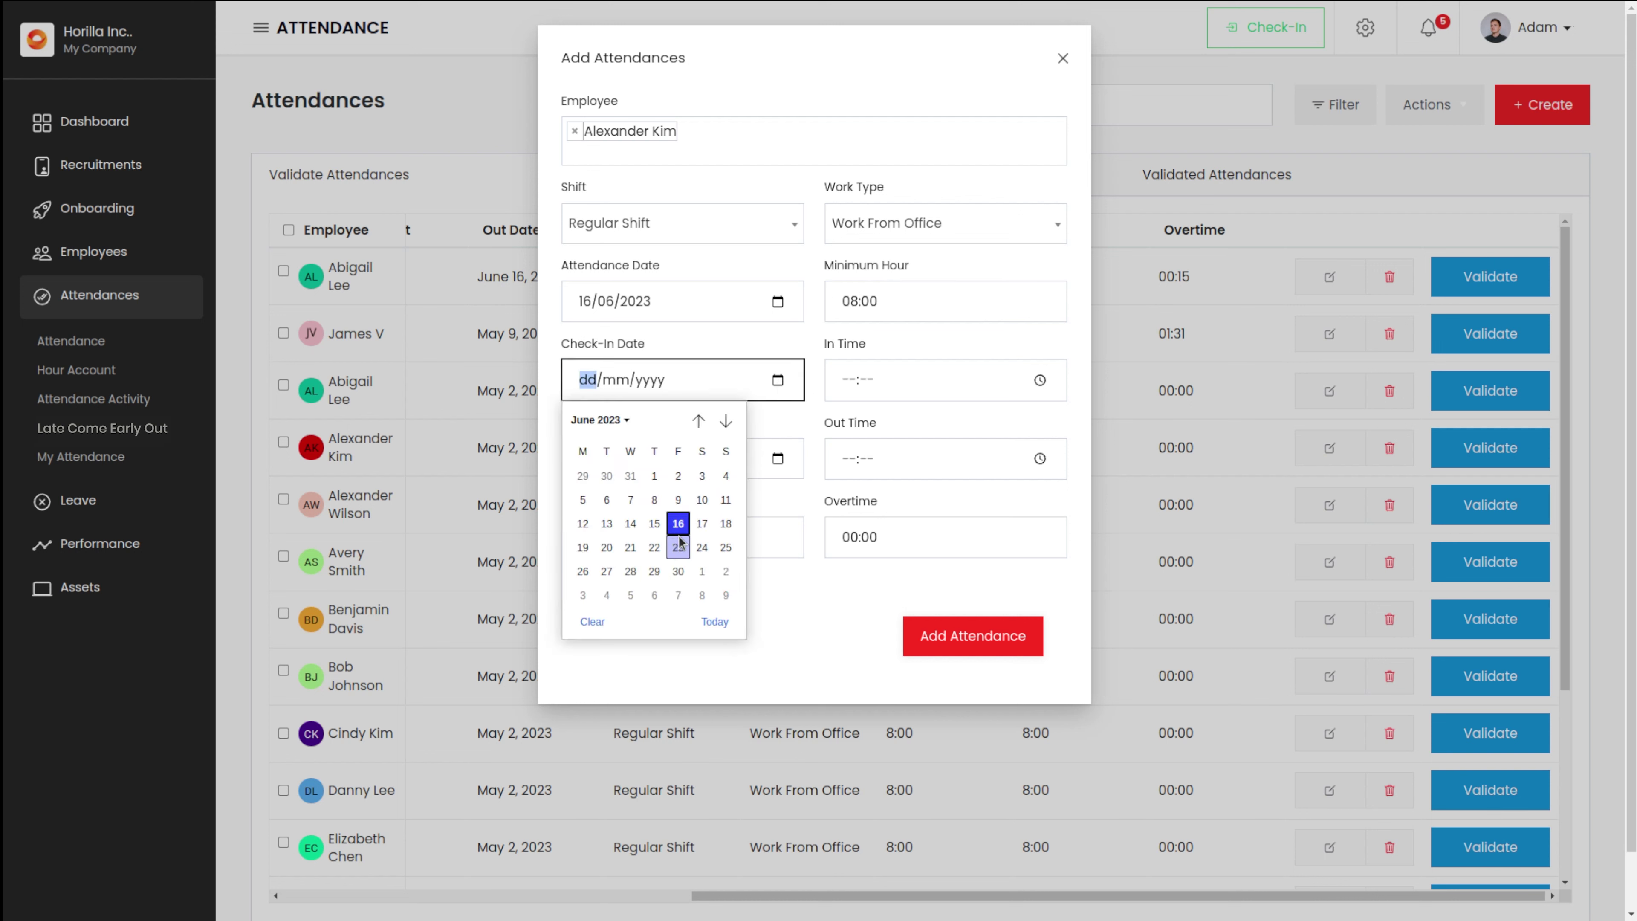
pyautogui.click(714, 621)
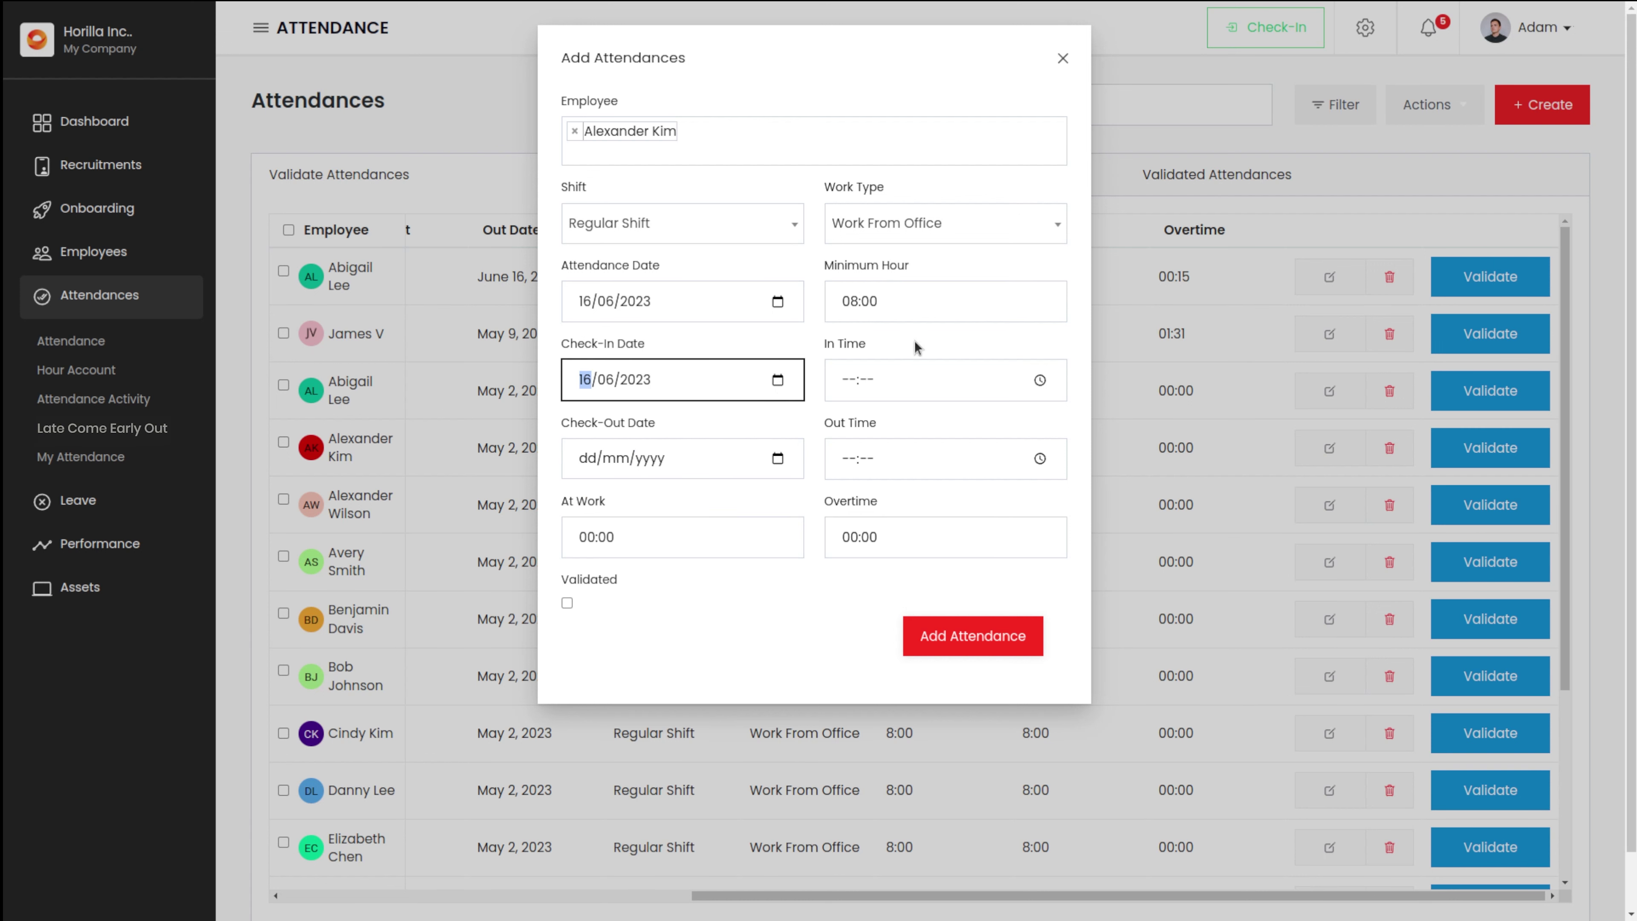
pyautogui.click(848, 380)
pyautogui.write('08:30')
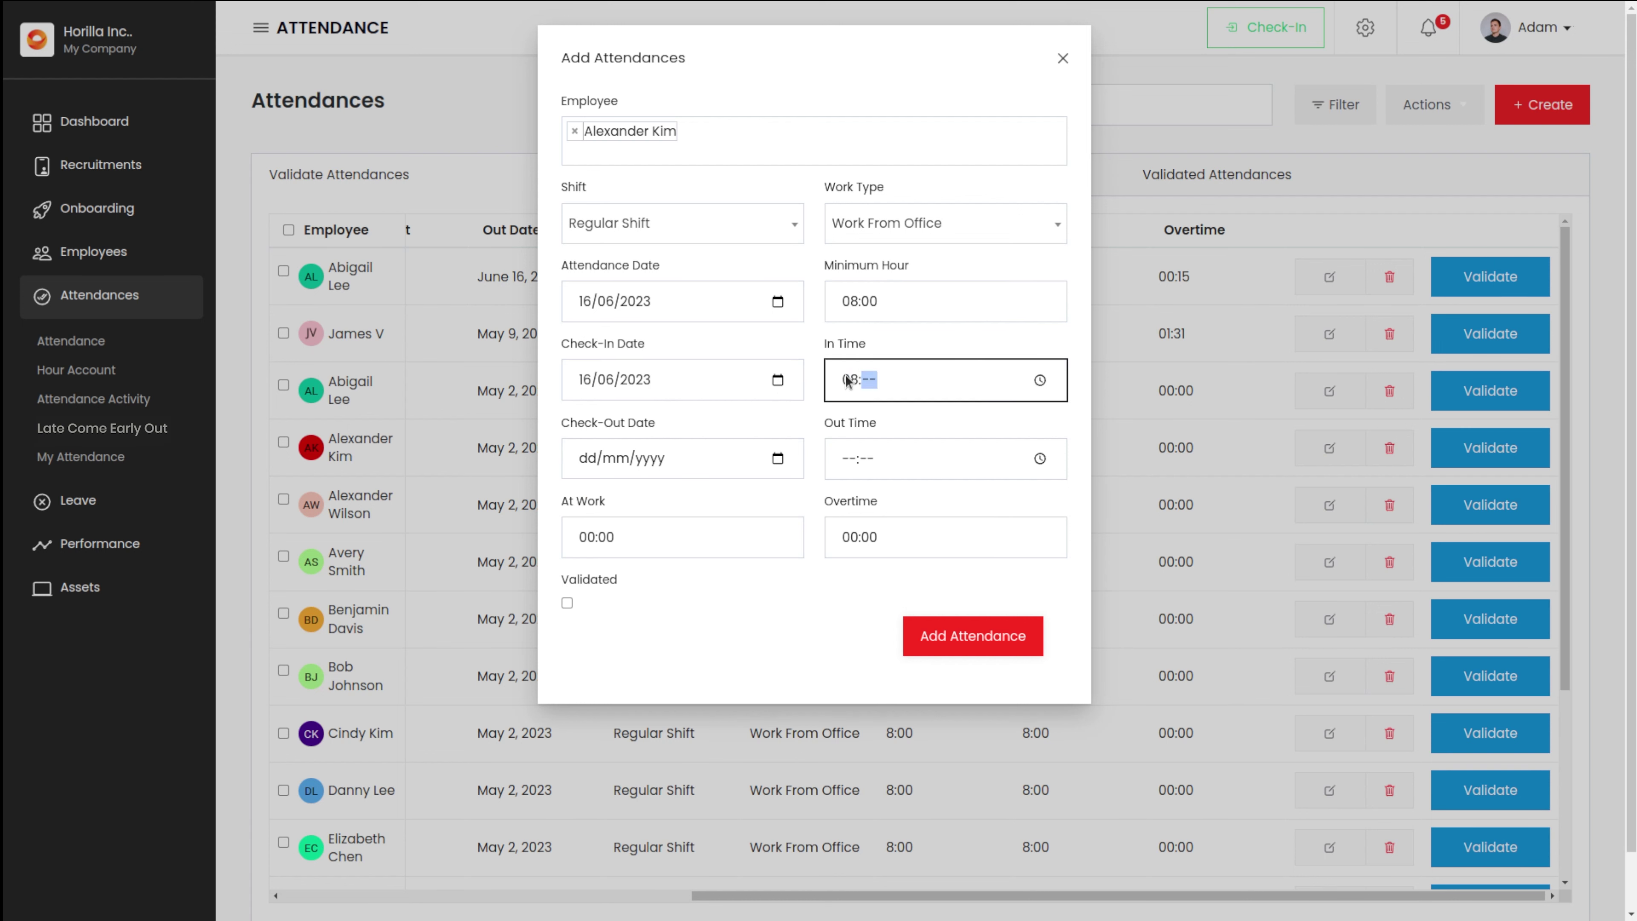
# Step: Set the check-out date to 16/06/2023 and the out time to 05:30 for this attendance
pyautogui.click(773, 459)
pyautogui.click(709, 697)
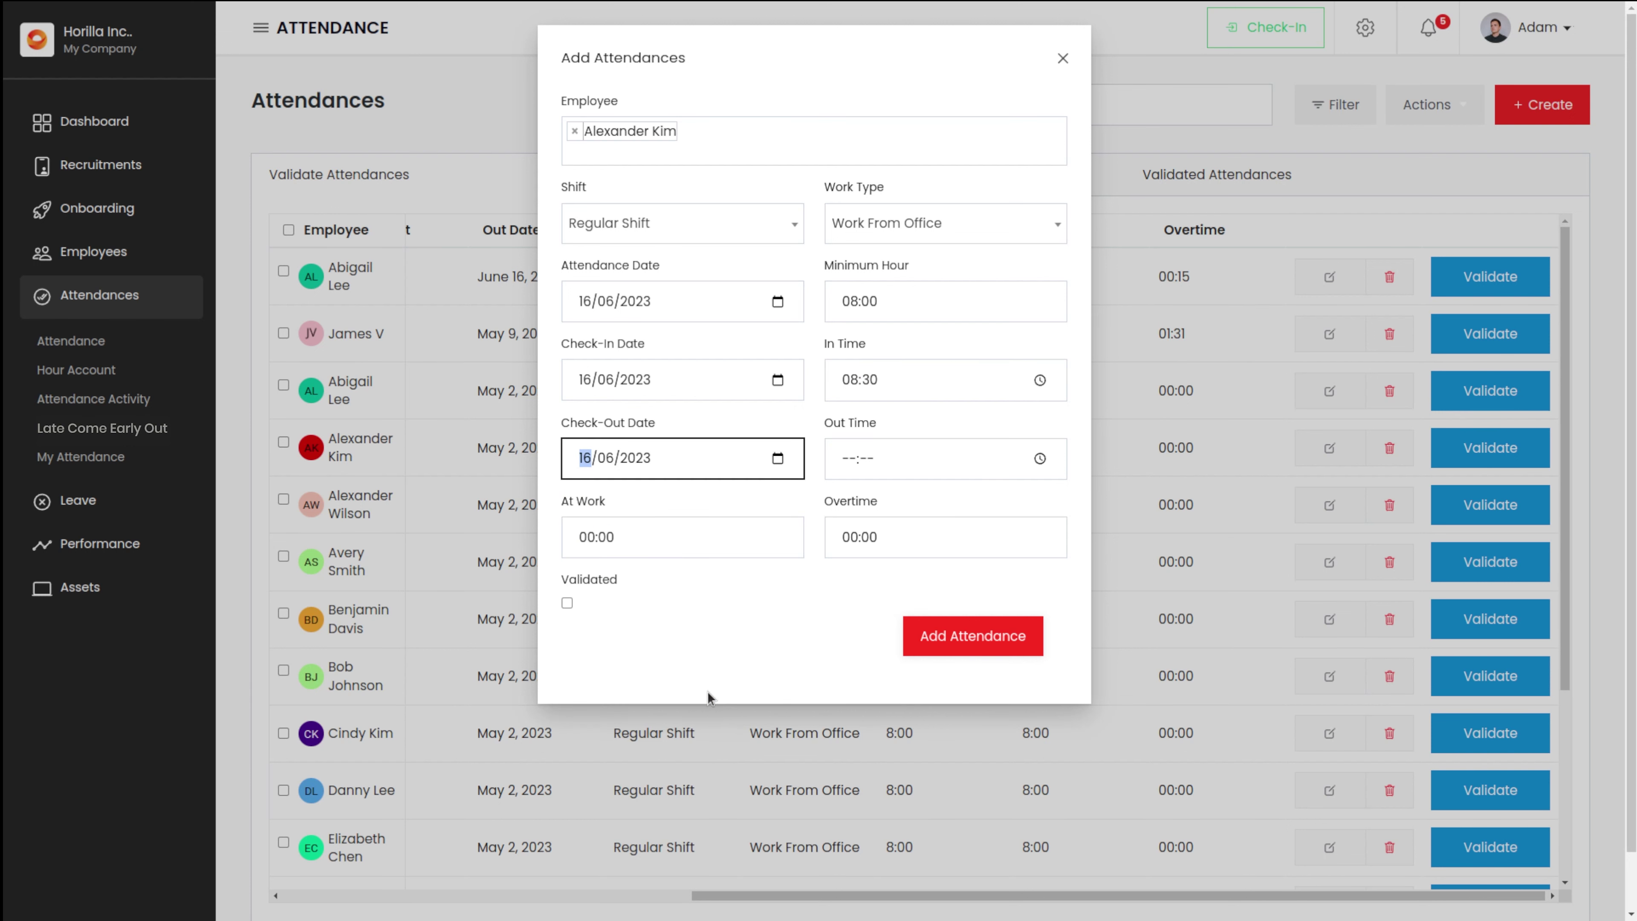
pyautogui.click(851, 458)
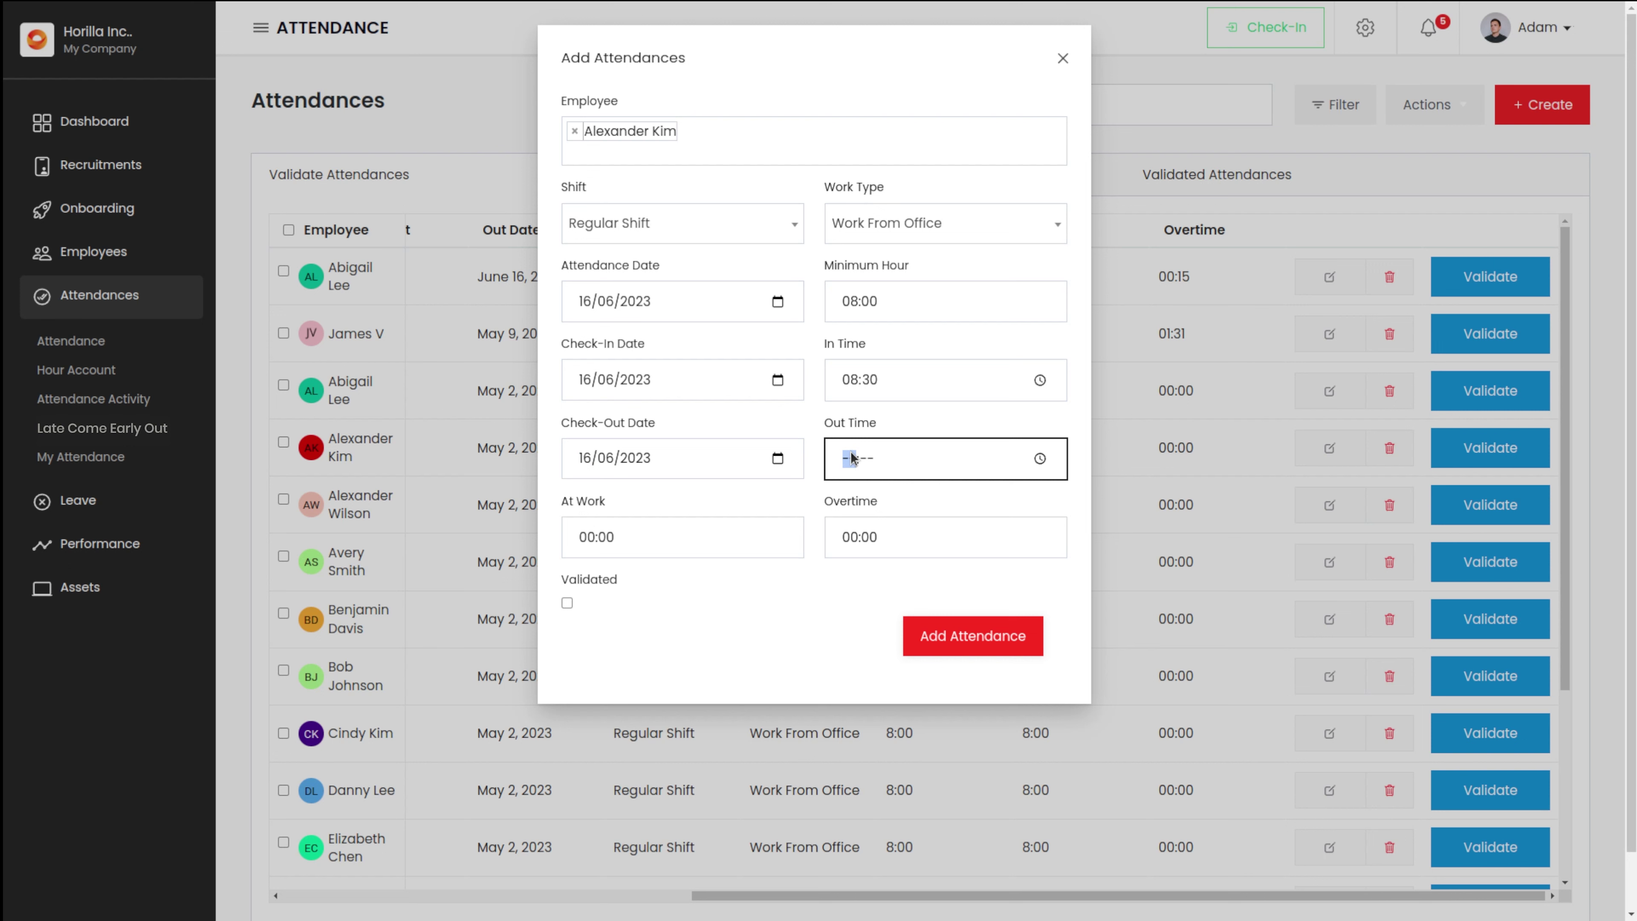
pyautogui.write('05:30')
# Step: Set the At Work duration to 08:00 and the overtime to 00:15 for this attendance
pyautogui.click(593, 533)
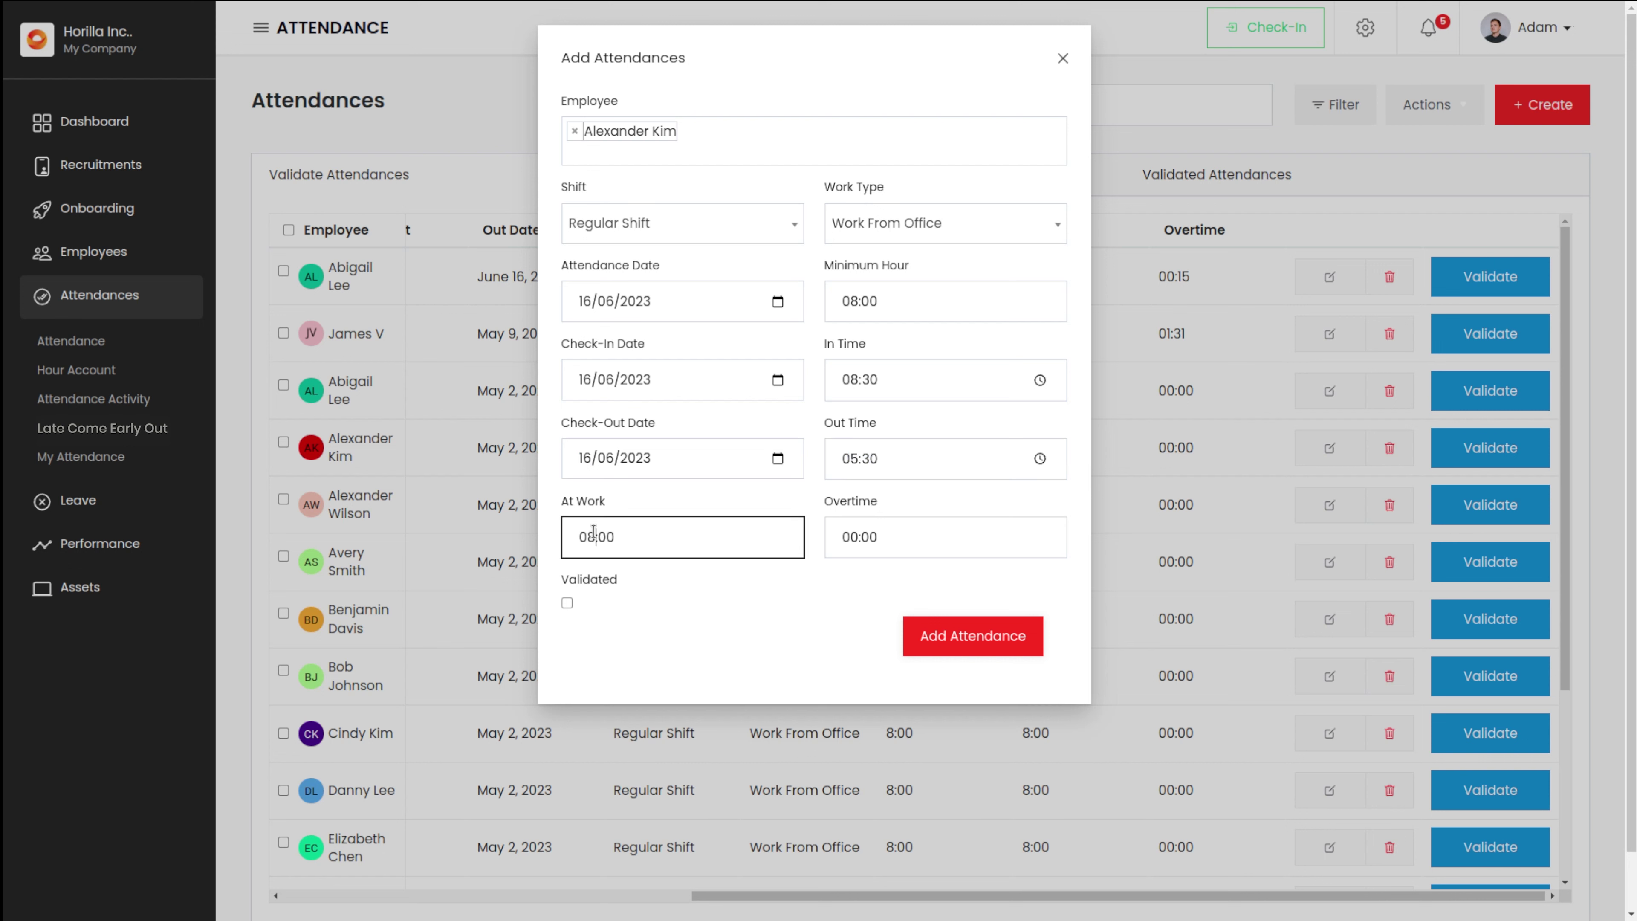
pyautogui.click(904, 530)
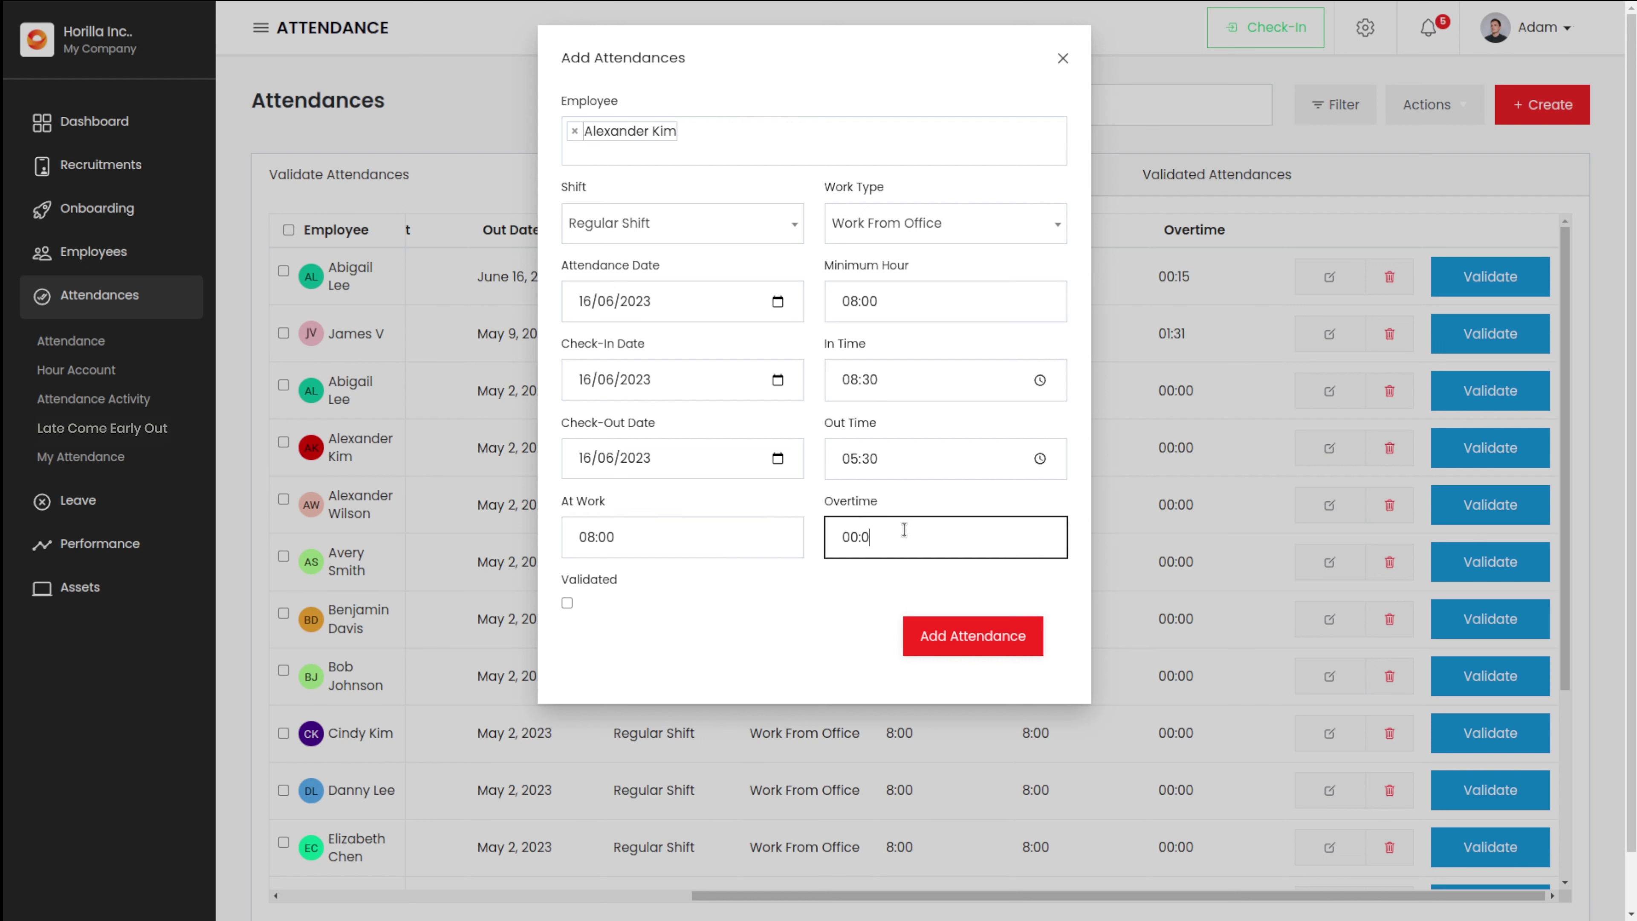
pyautogui.press('BackSpace')
pyautogui.write('15')
# Step: Mark the attendance as validated, add it, and check its entry in the Validated Attendances list
pyautogui.click(567, 603)
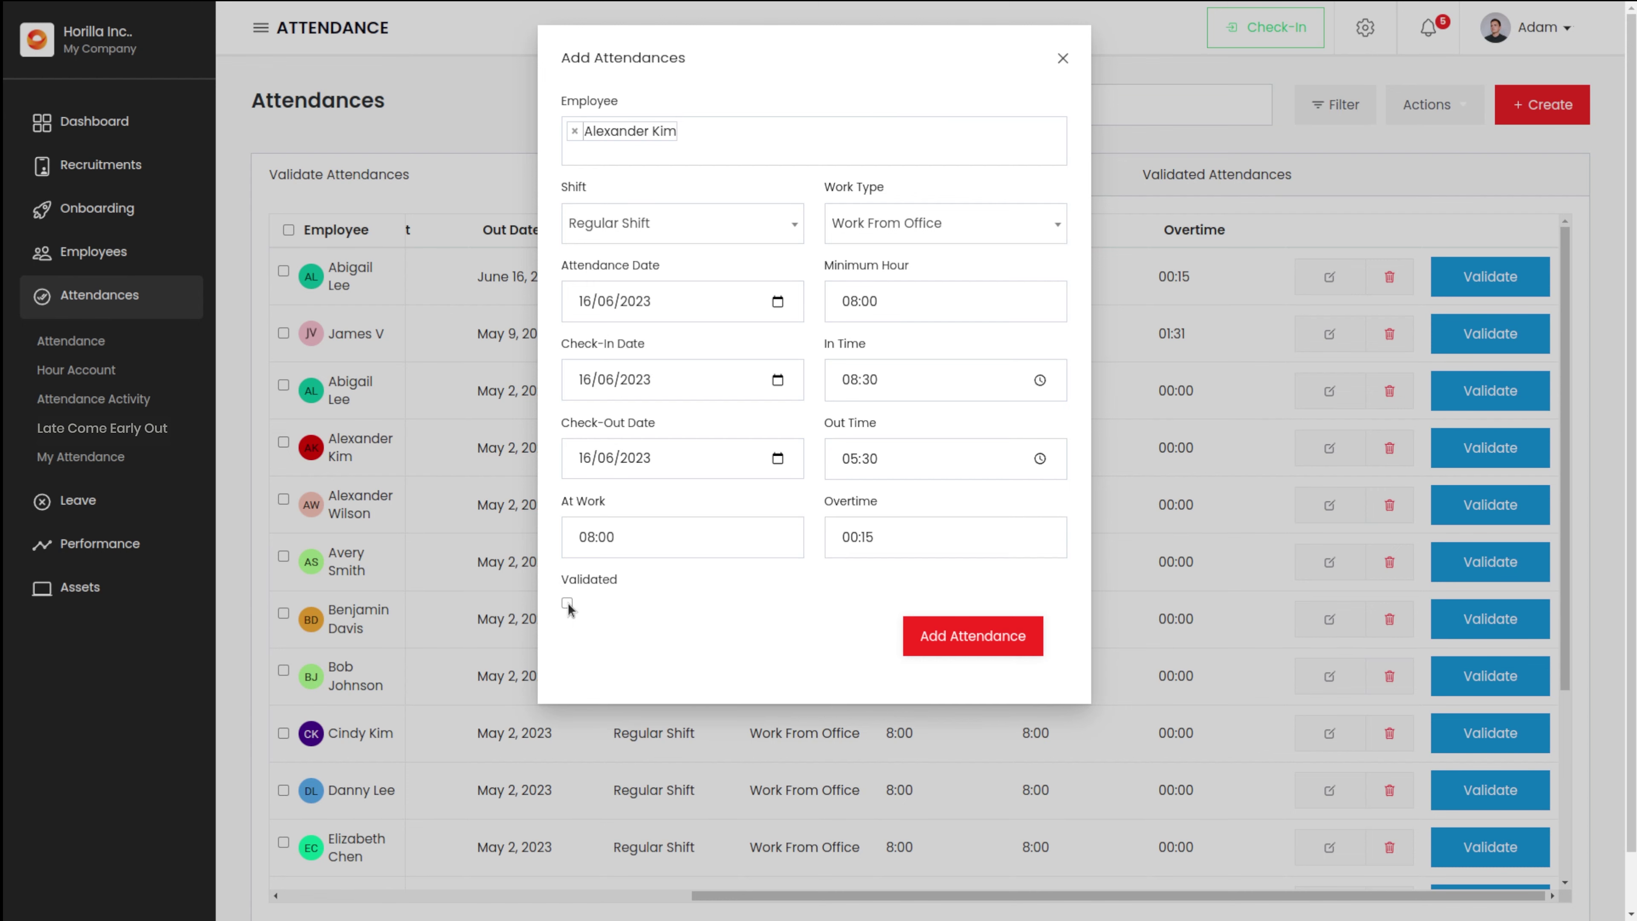
pyautogui.click(934, 638)
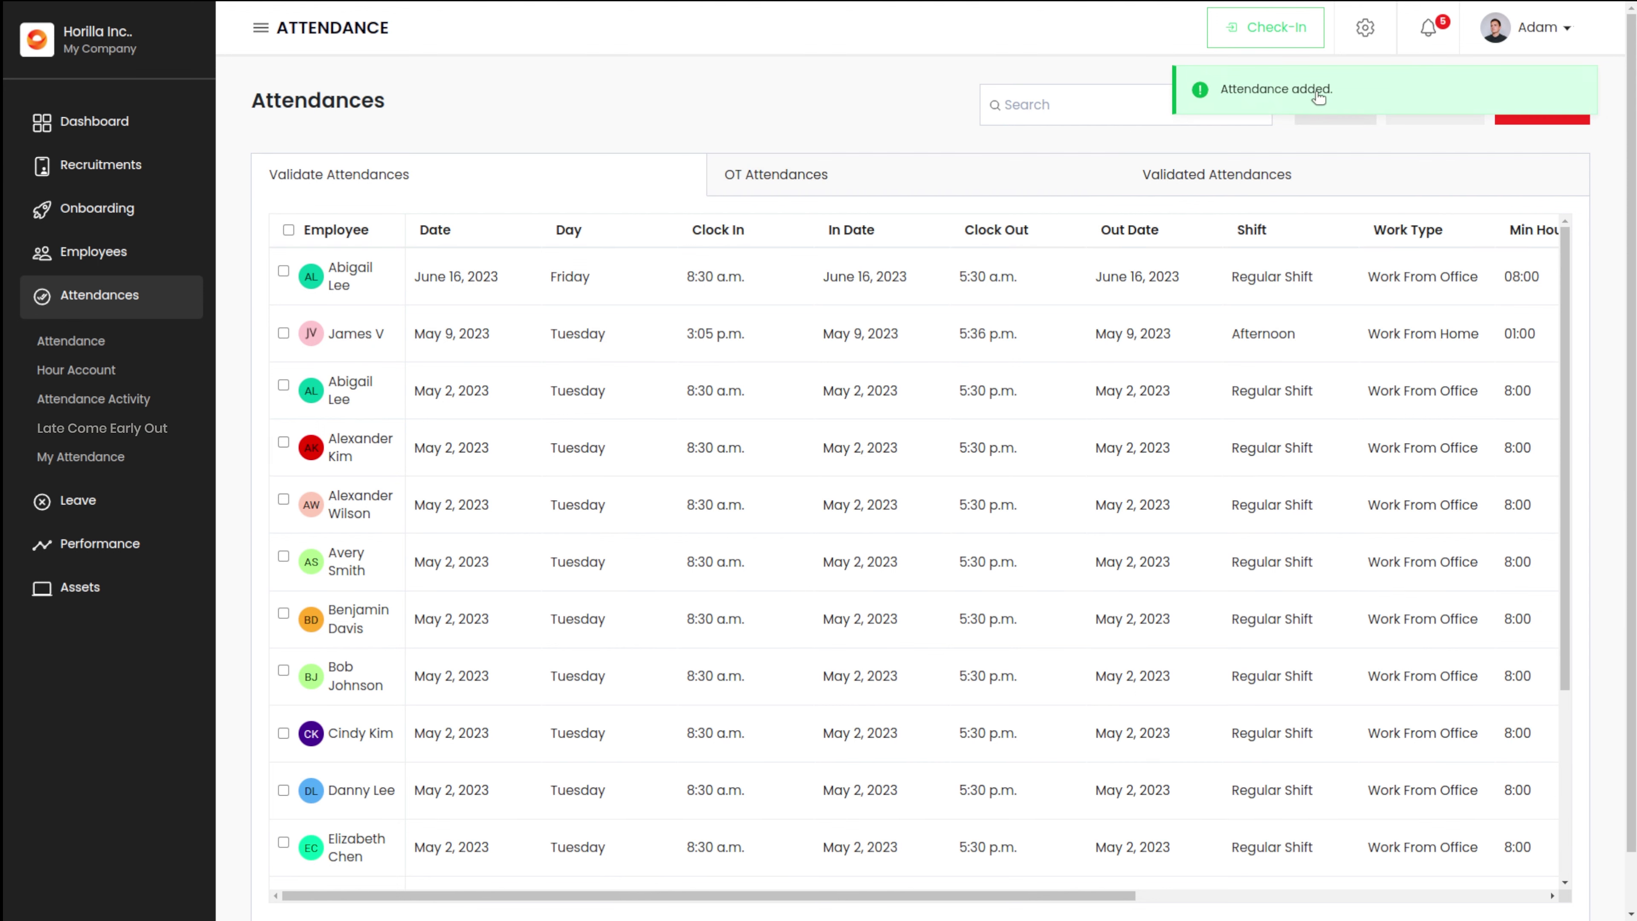
pyautogui.click(1163, 185)
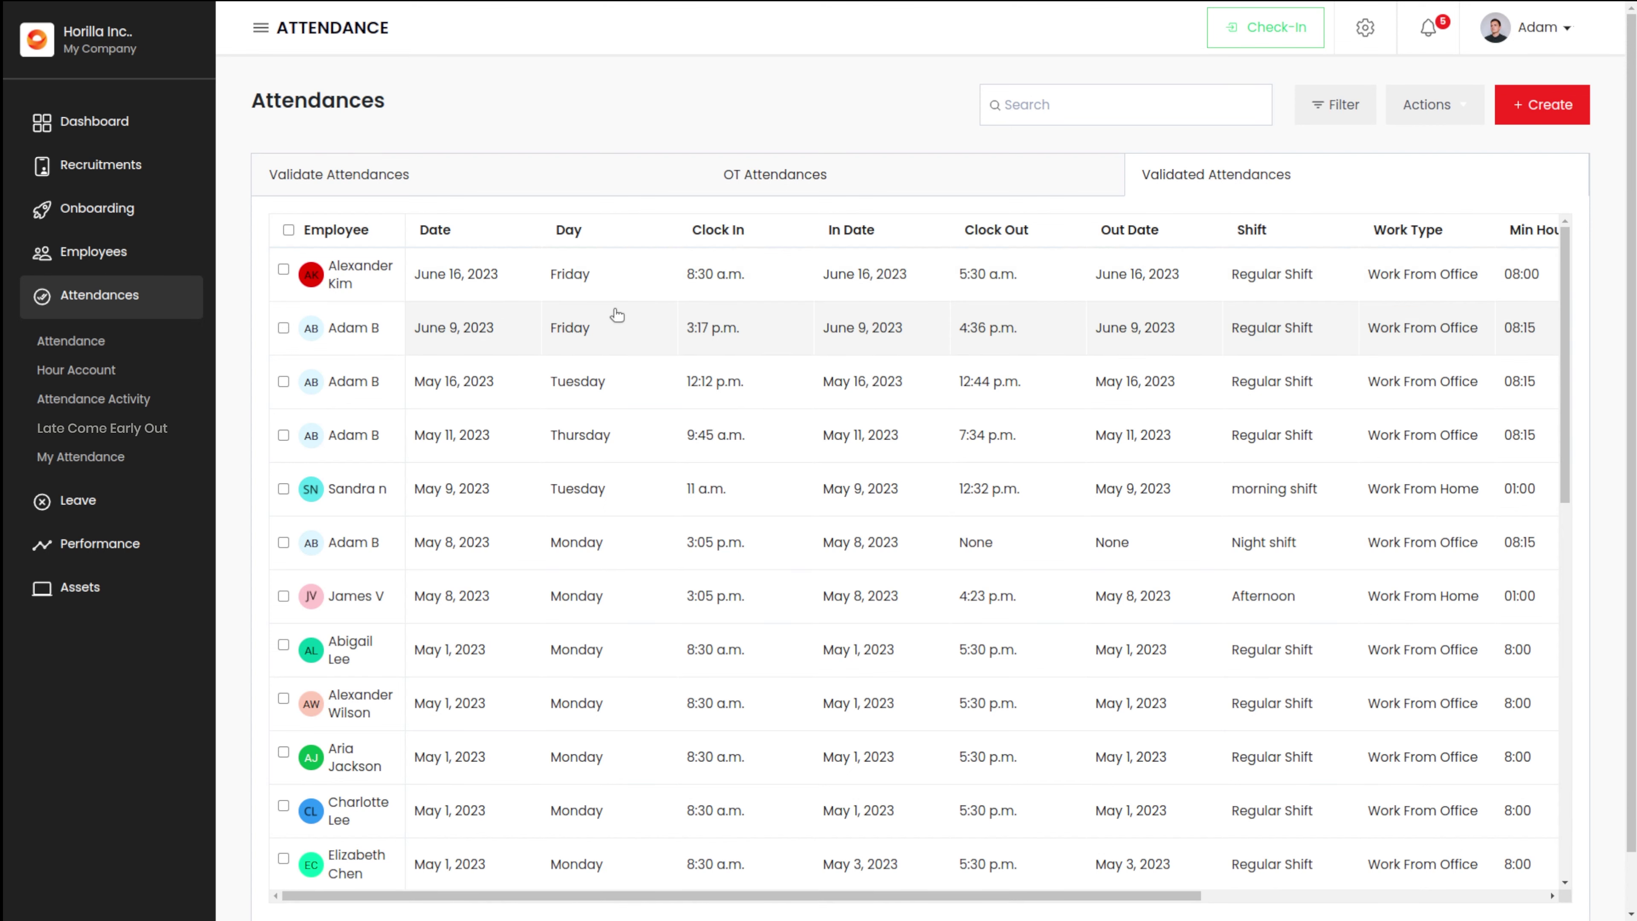
pyautogui.hscroll(5, 724, 316)
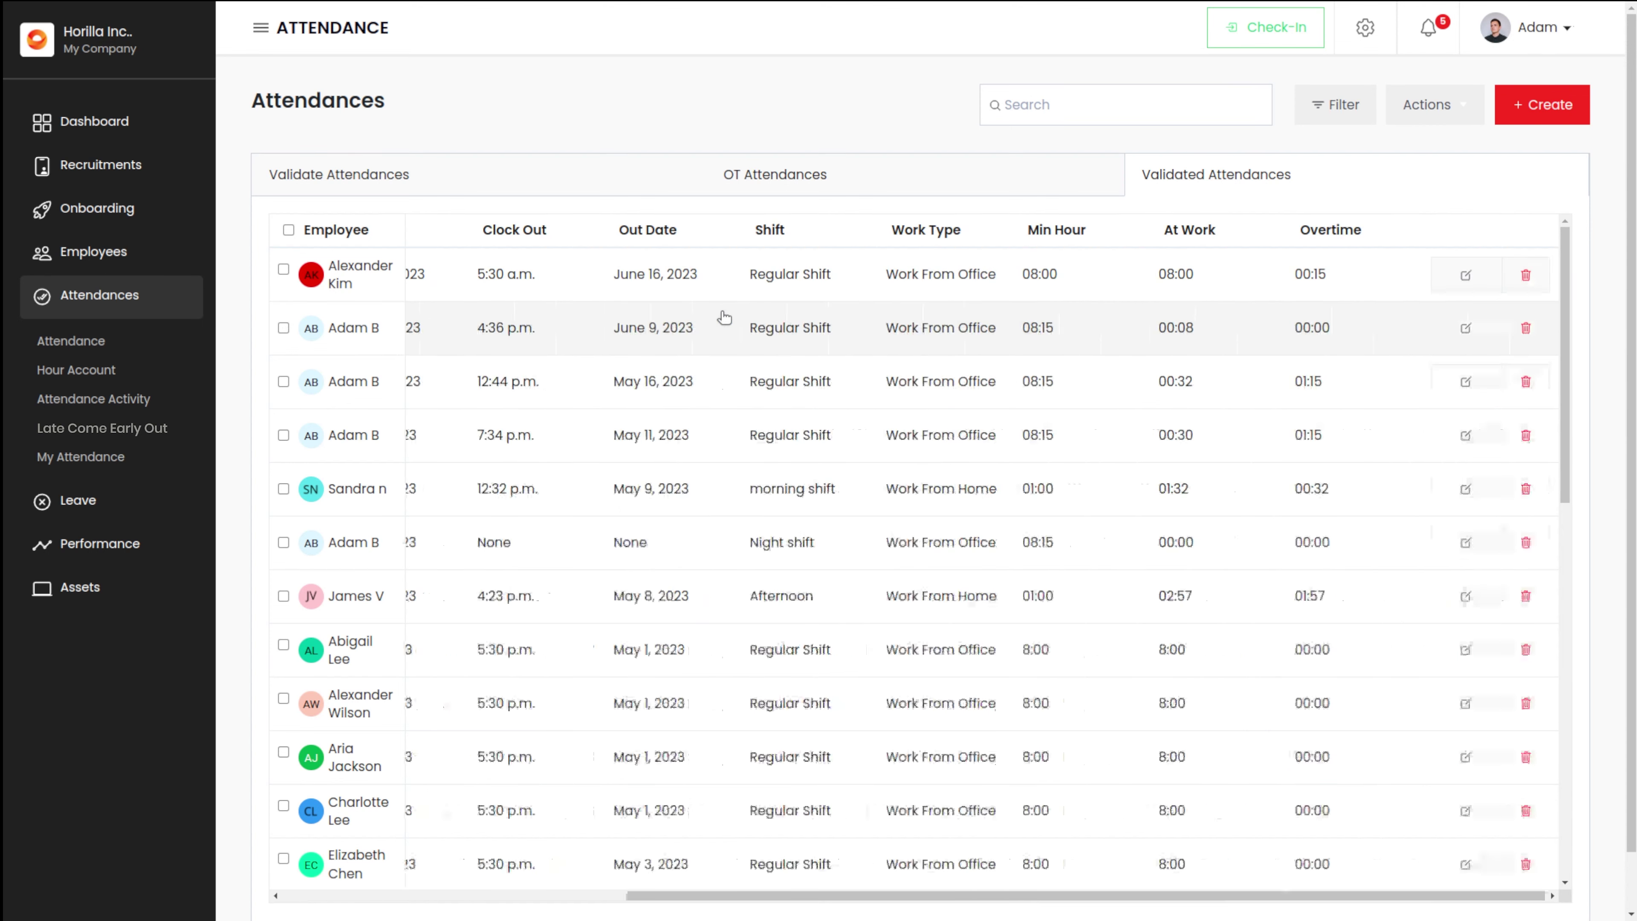
pyautogui.hscroll(-5, 724, 316)
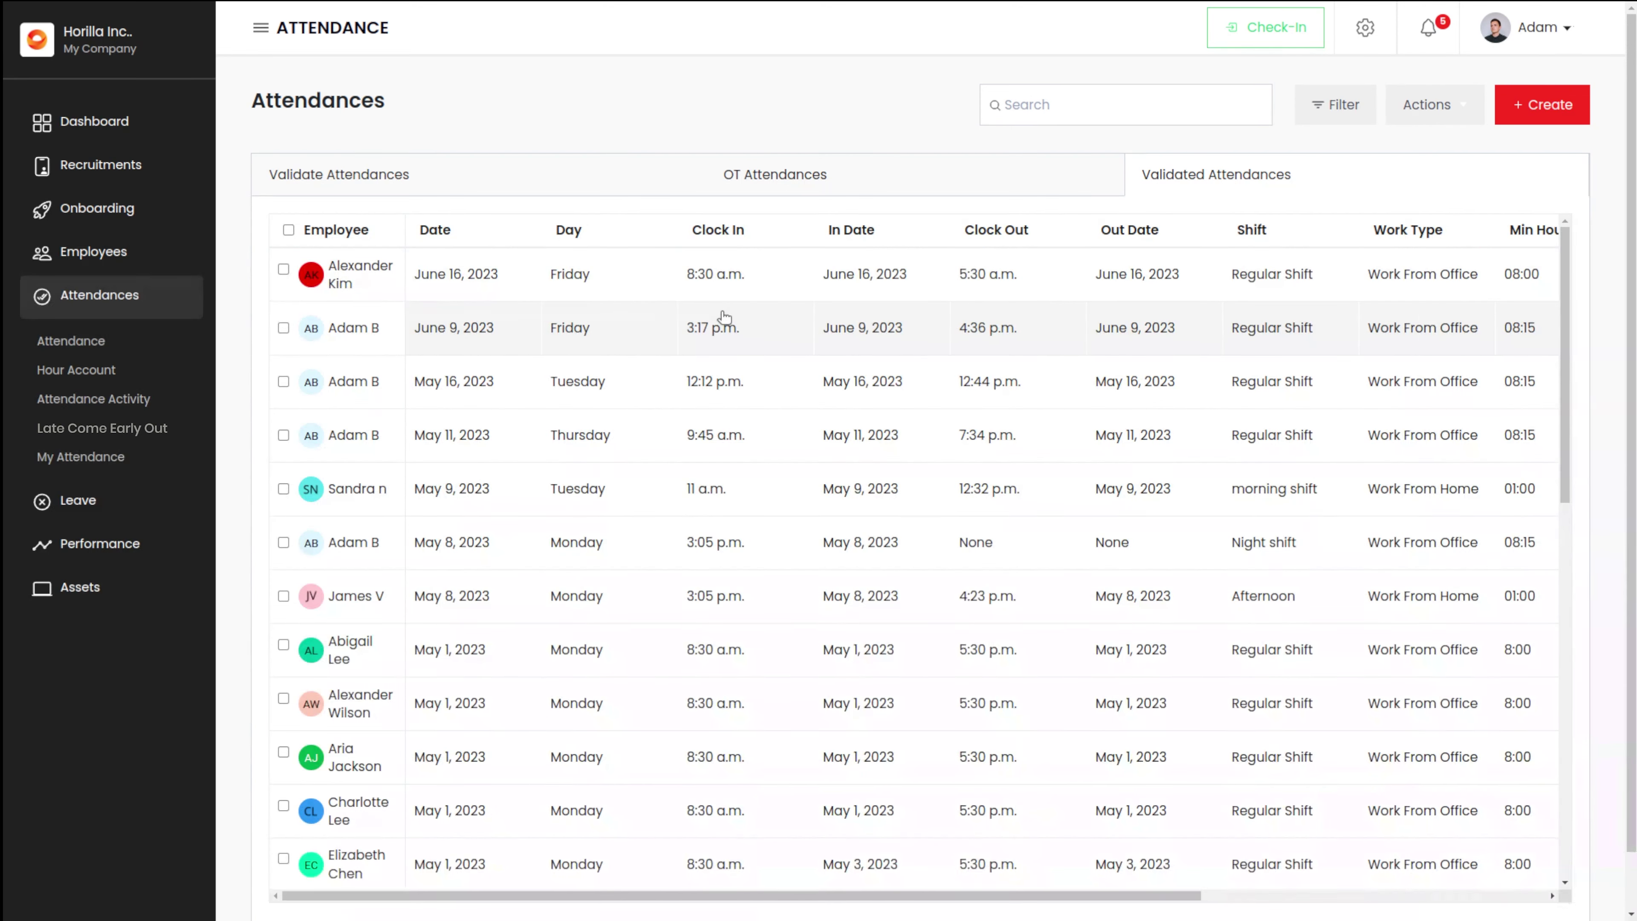
# Step: Check in with the logged-in account and review its new entry in the Validate Attendances list
pyautogui.click(542, 159)
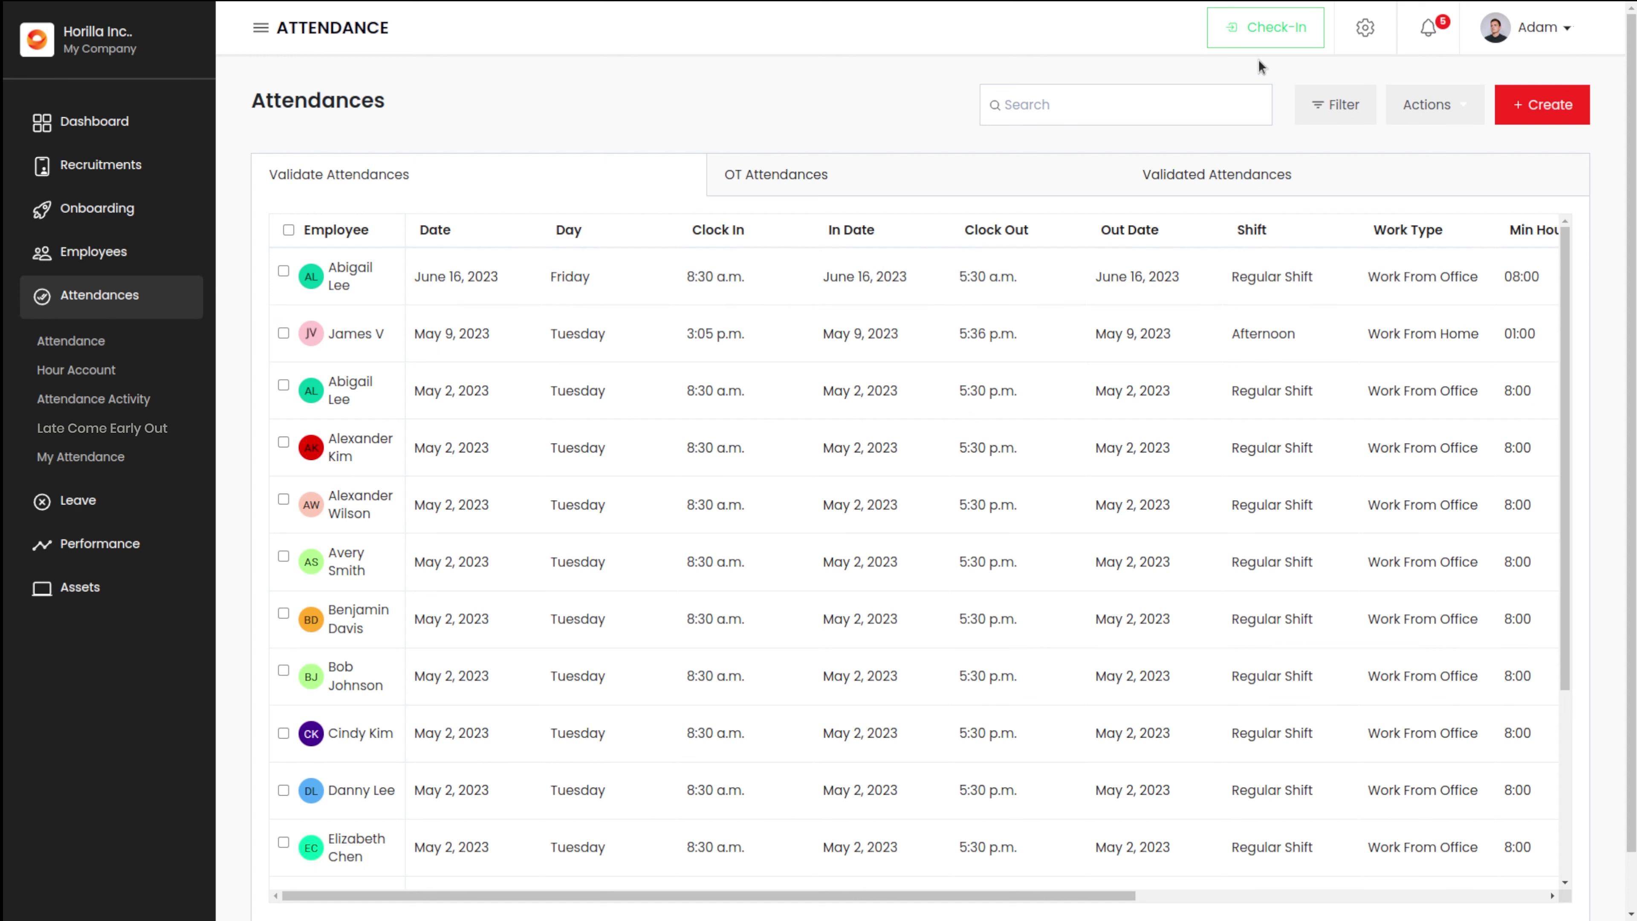
pyautogui.click(1289, 41)
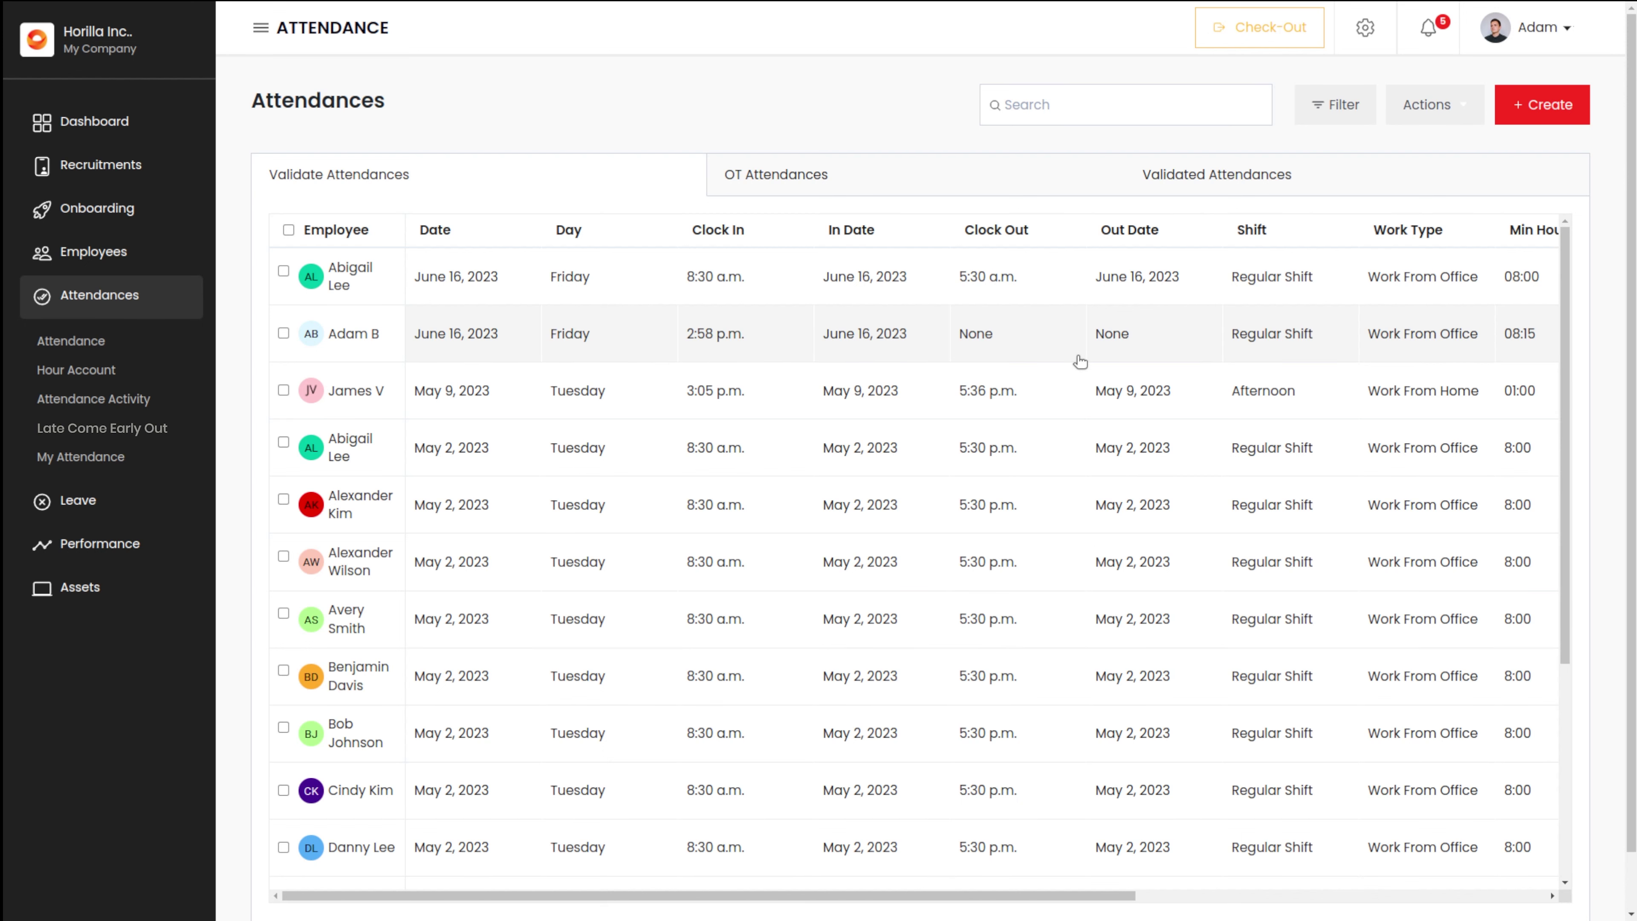
pyautogui.hscroll(5, 1080, 361)
pyautogui.hscroll(-5, 1080, 361)
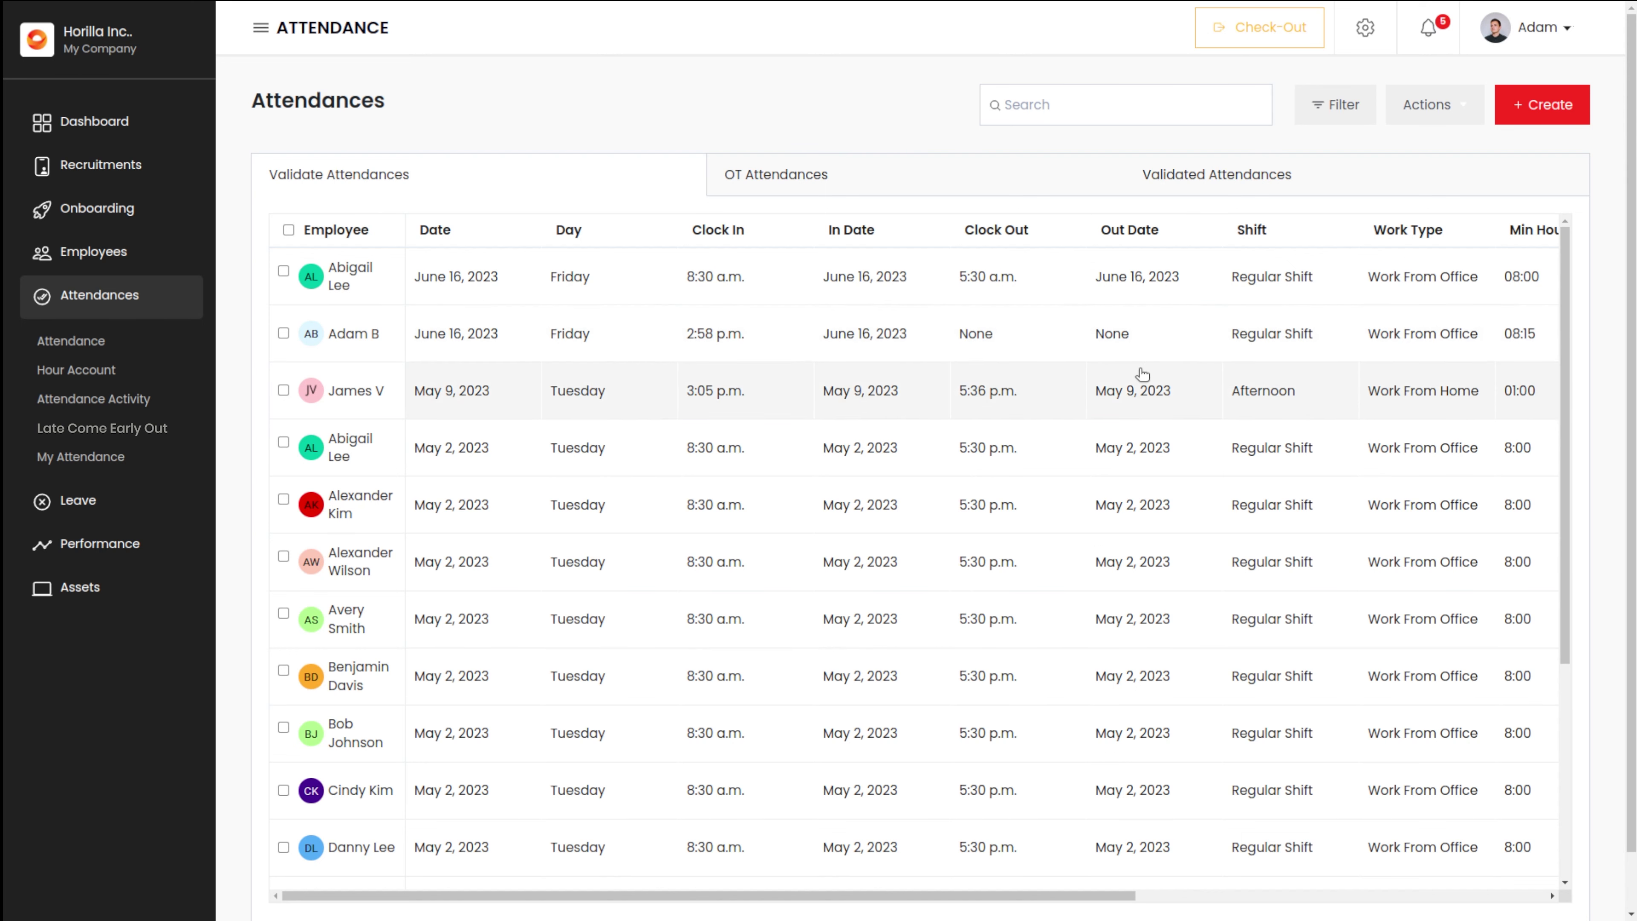
pyautogui.hscroll(10, 1140, 369)
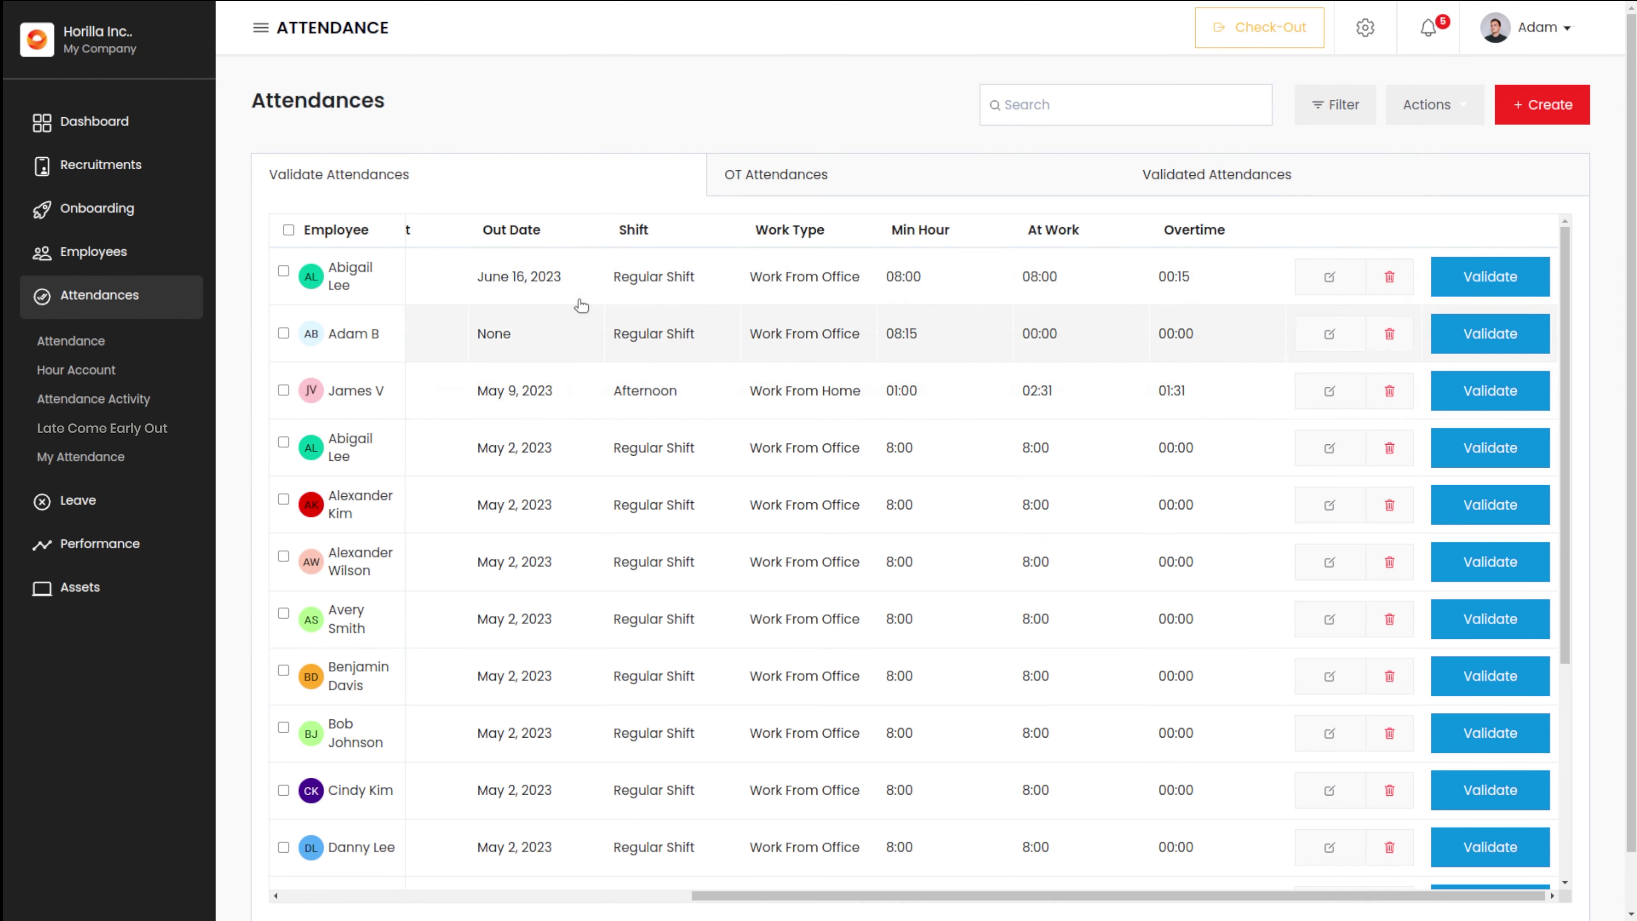
pyautogui.hscroll(-8, 483, 402)
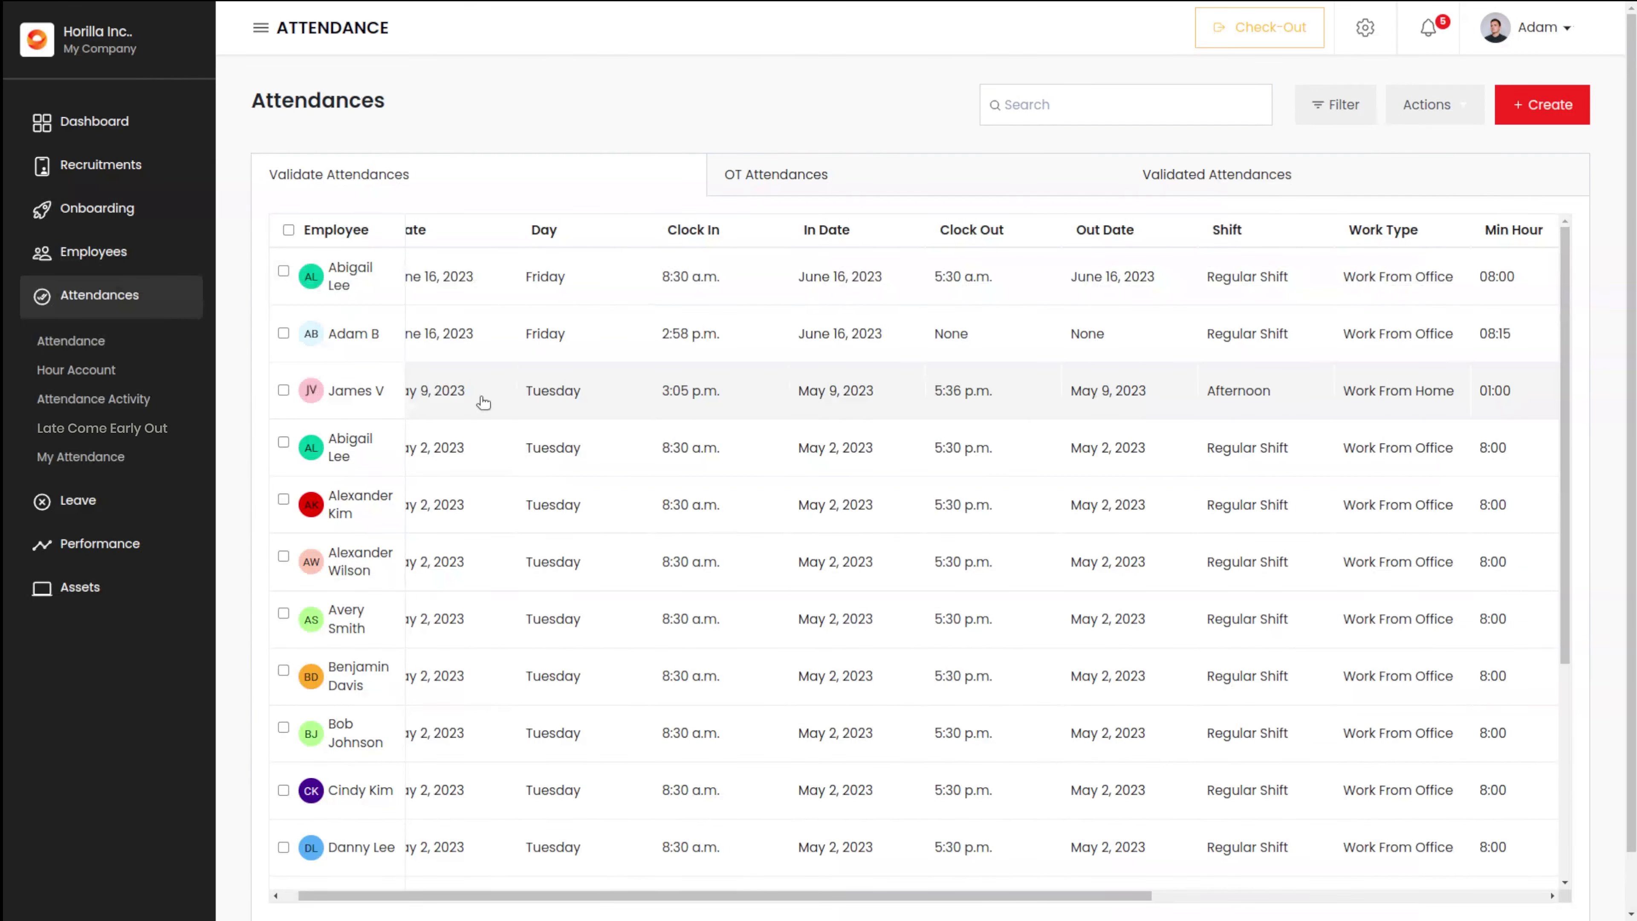
pyautogui.hscroll(10, 831, 387)
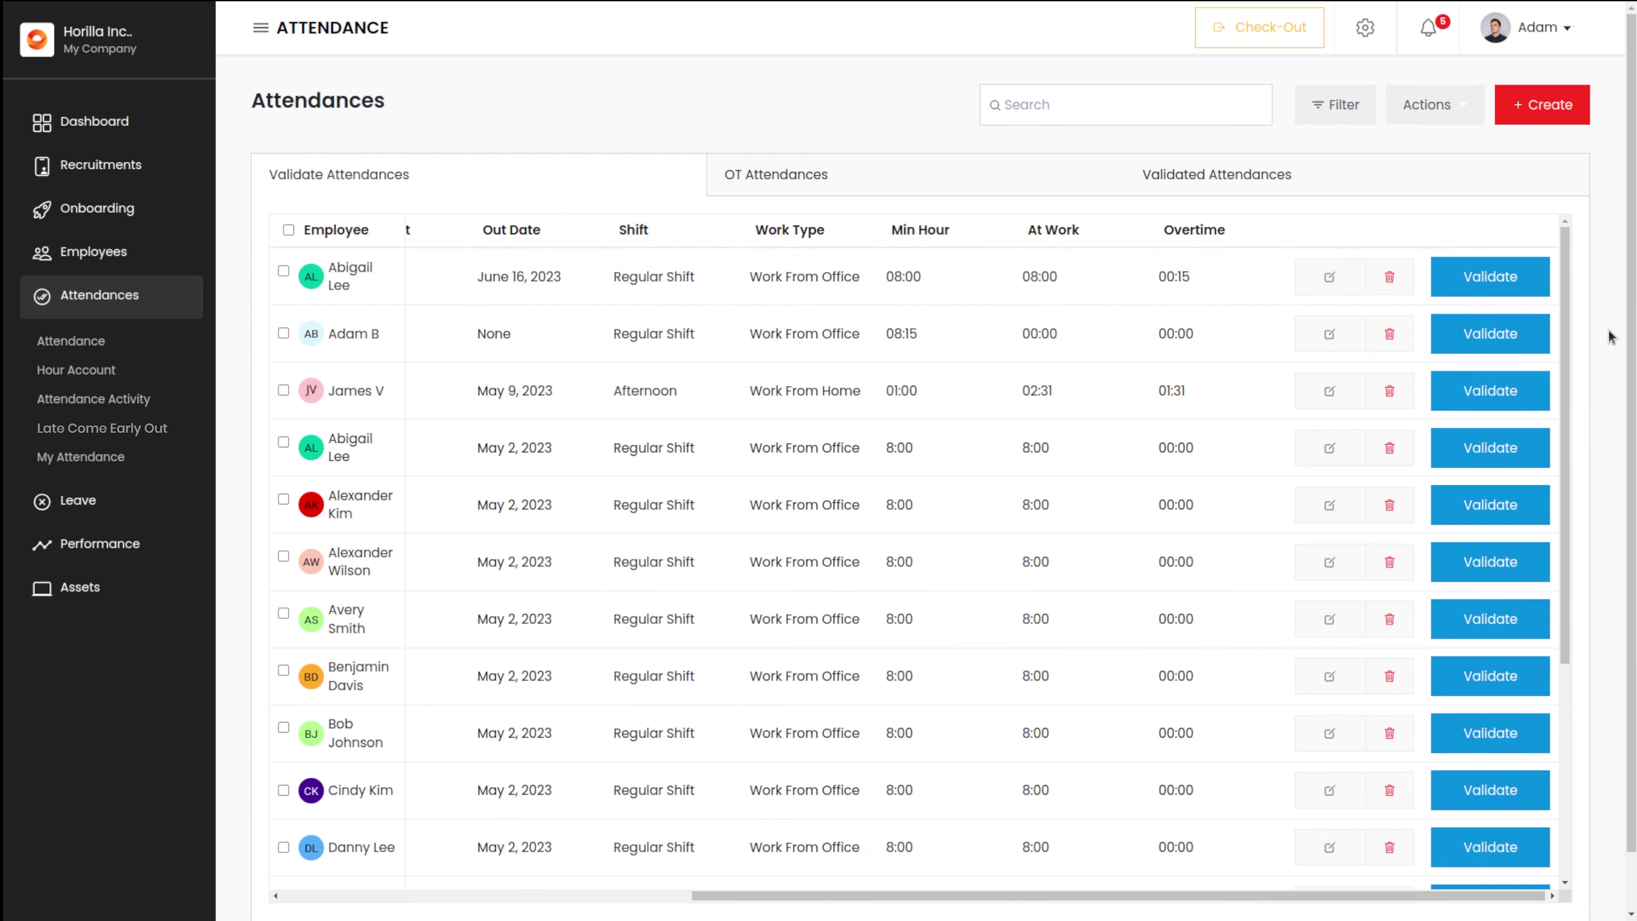
# Step: Validate the logged-in account's June 16, 2023 attendance and check its entry in the Validated Attendances list
pyautogui.click(1480, 333)
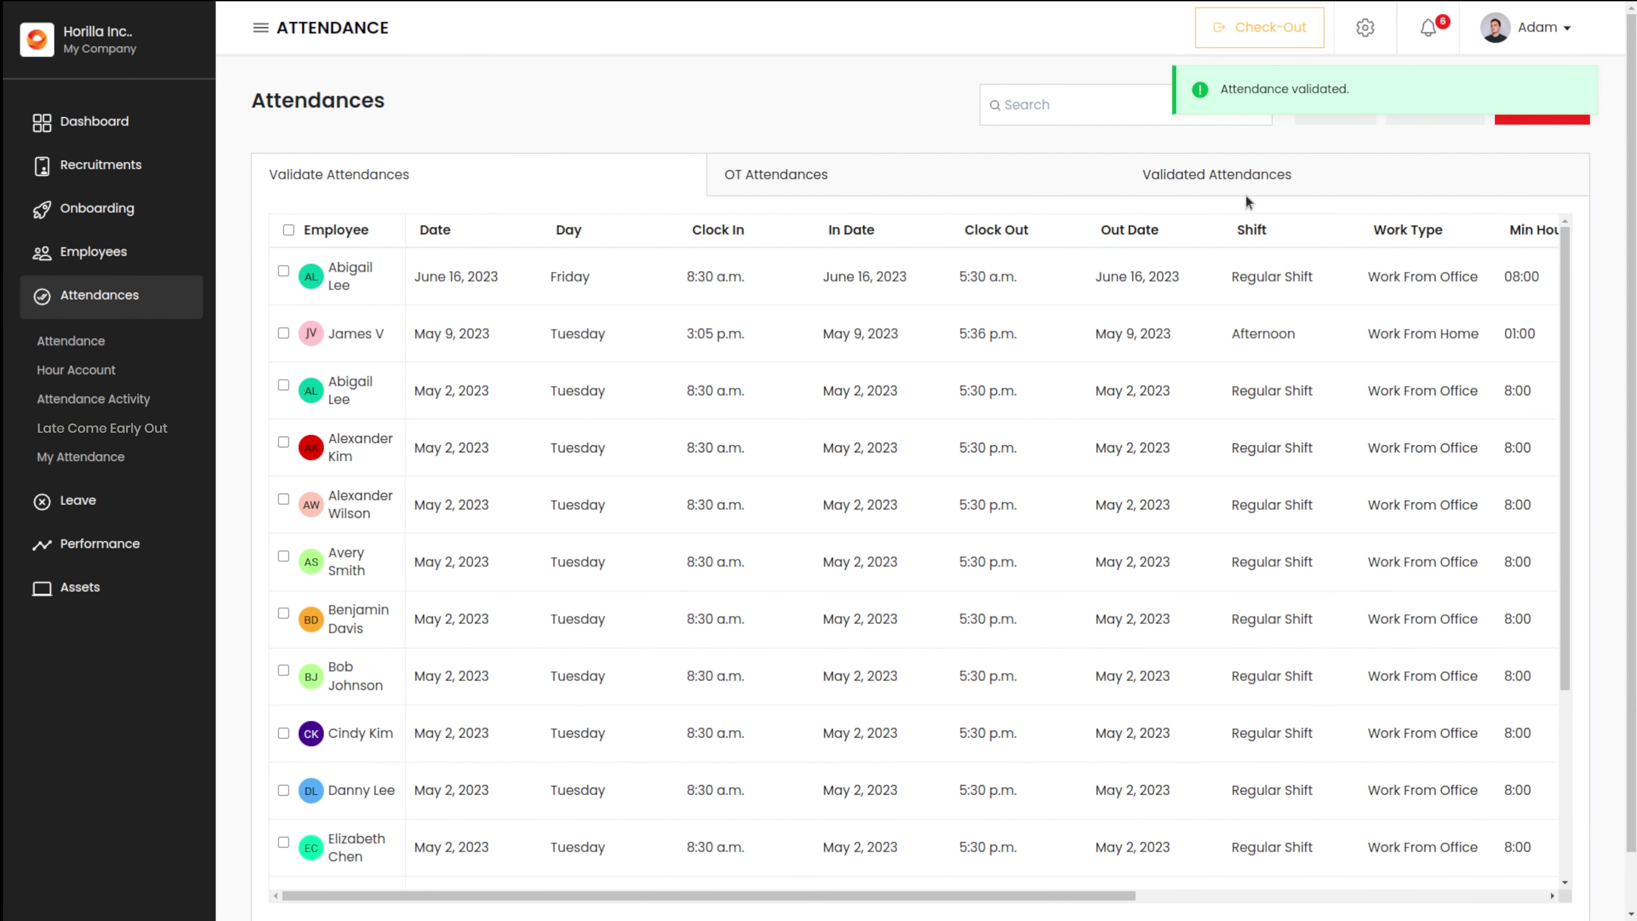
pyautogui.click(1246, 192)
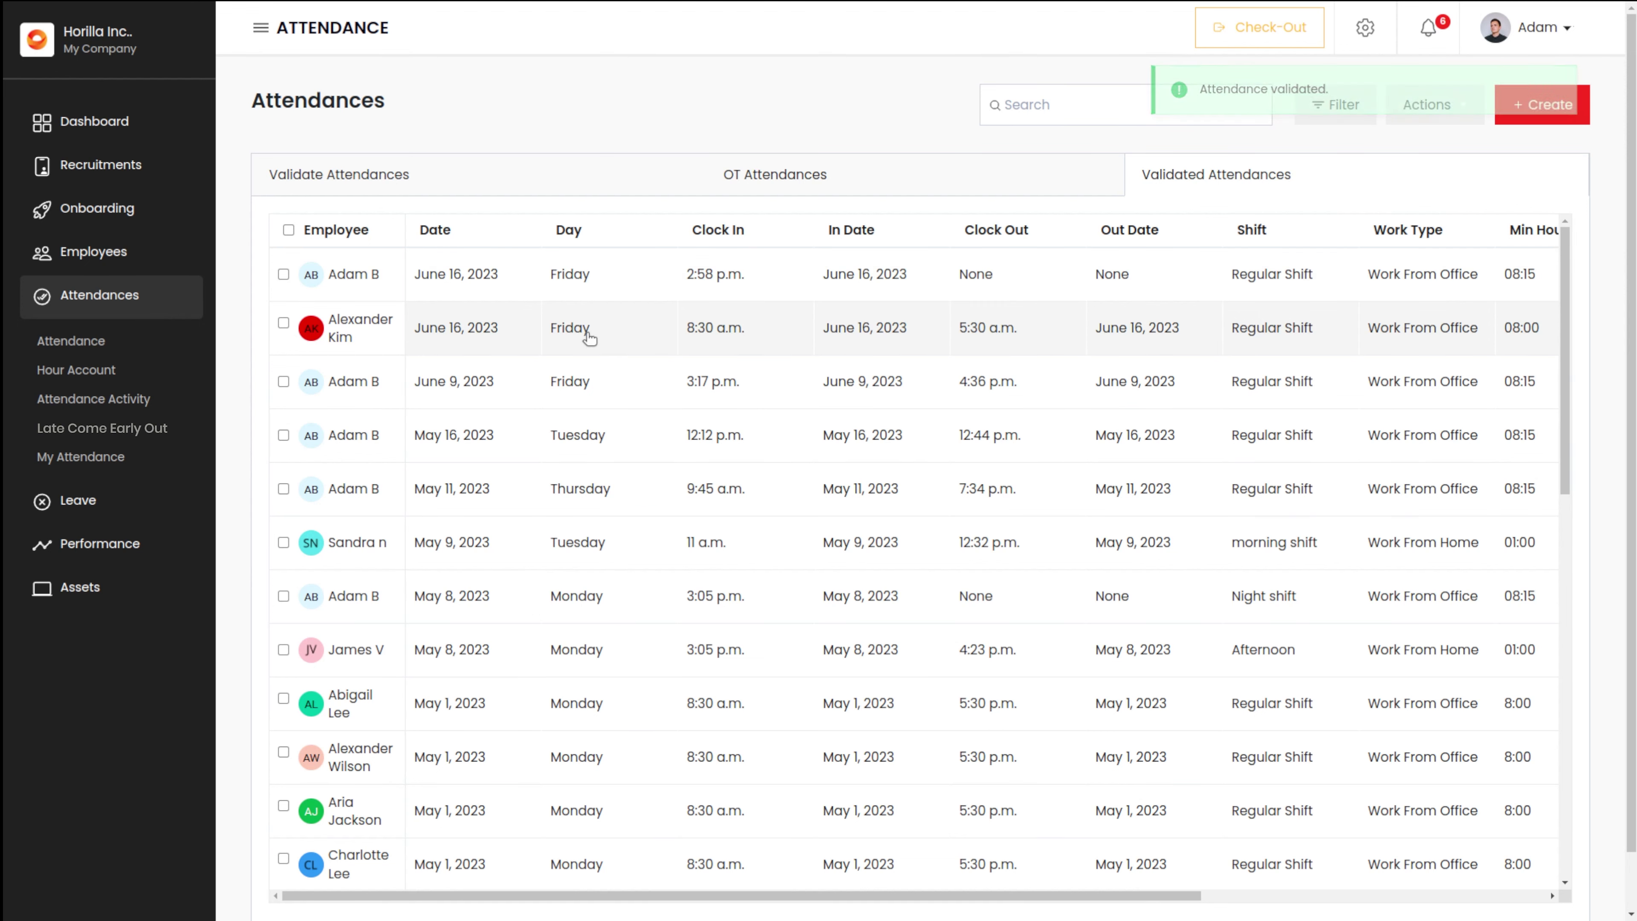
pyautogui.hscroll(5, 1119, 284)
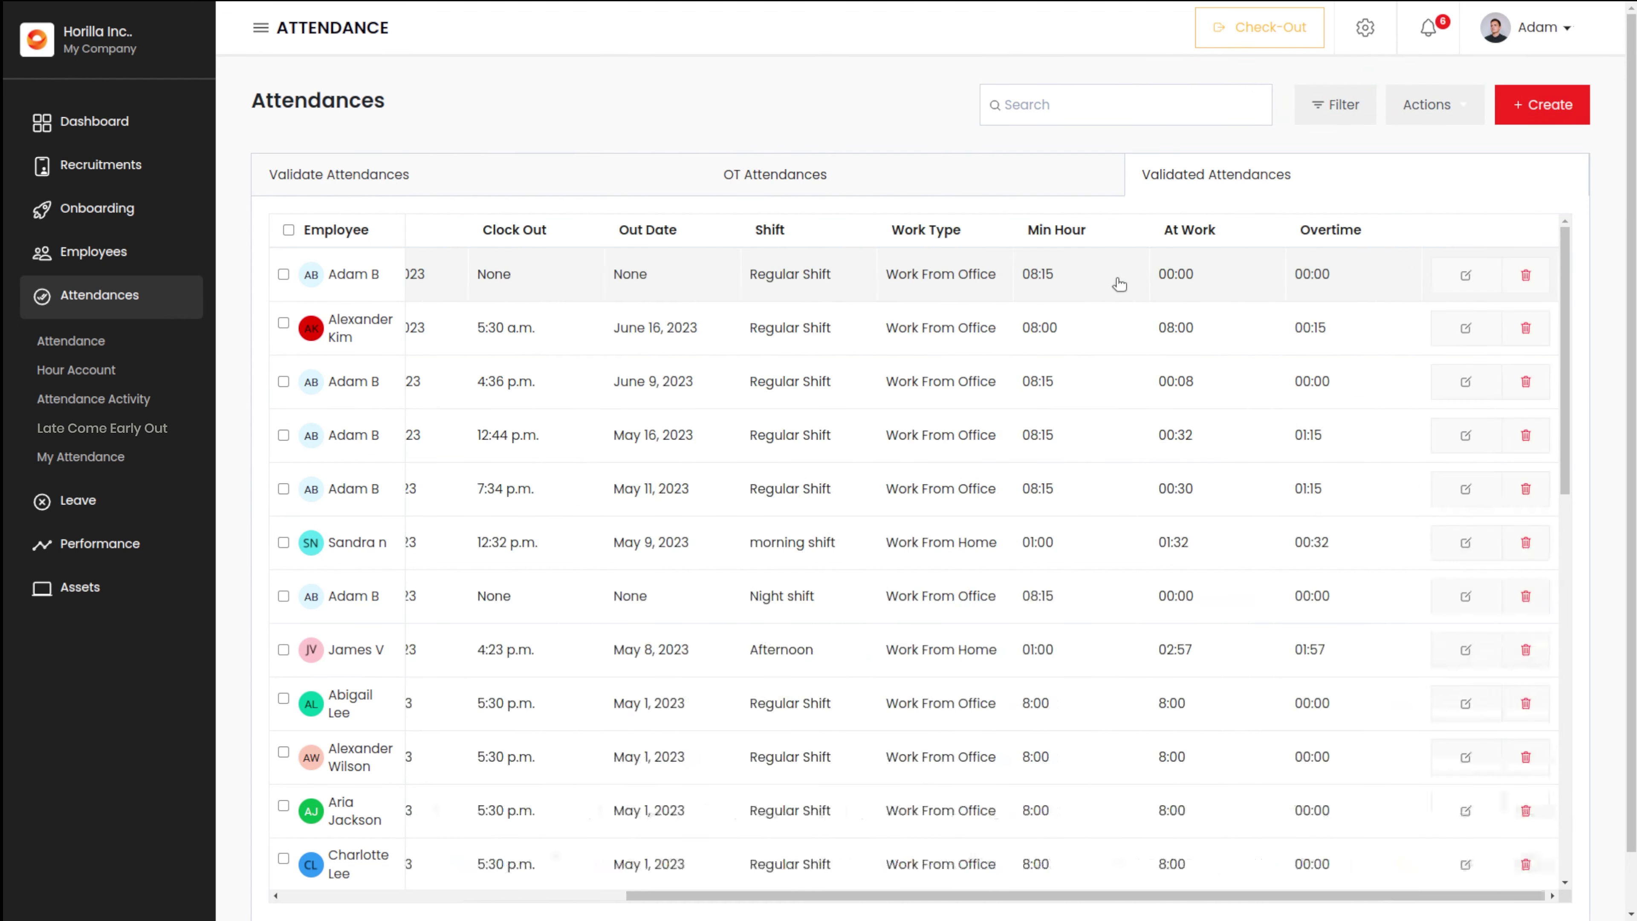
pyautogui.hscroll(-5, 1119, 284)
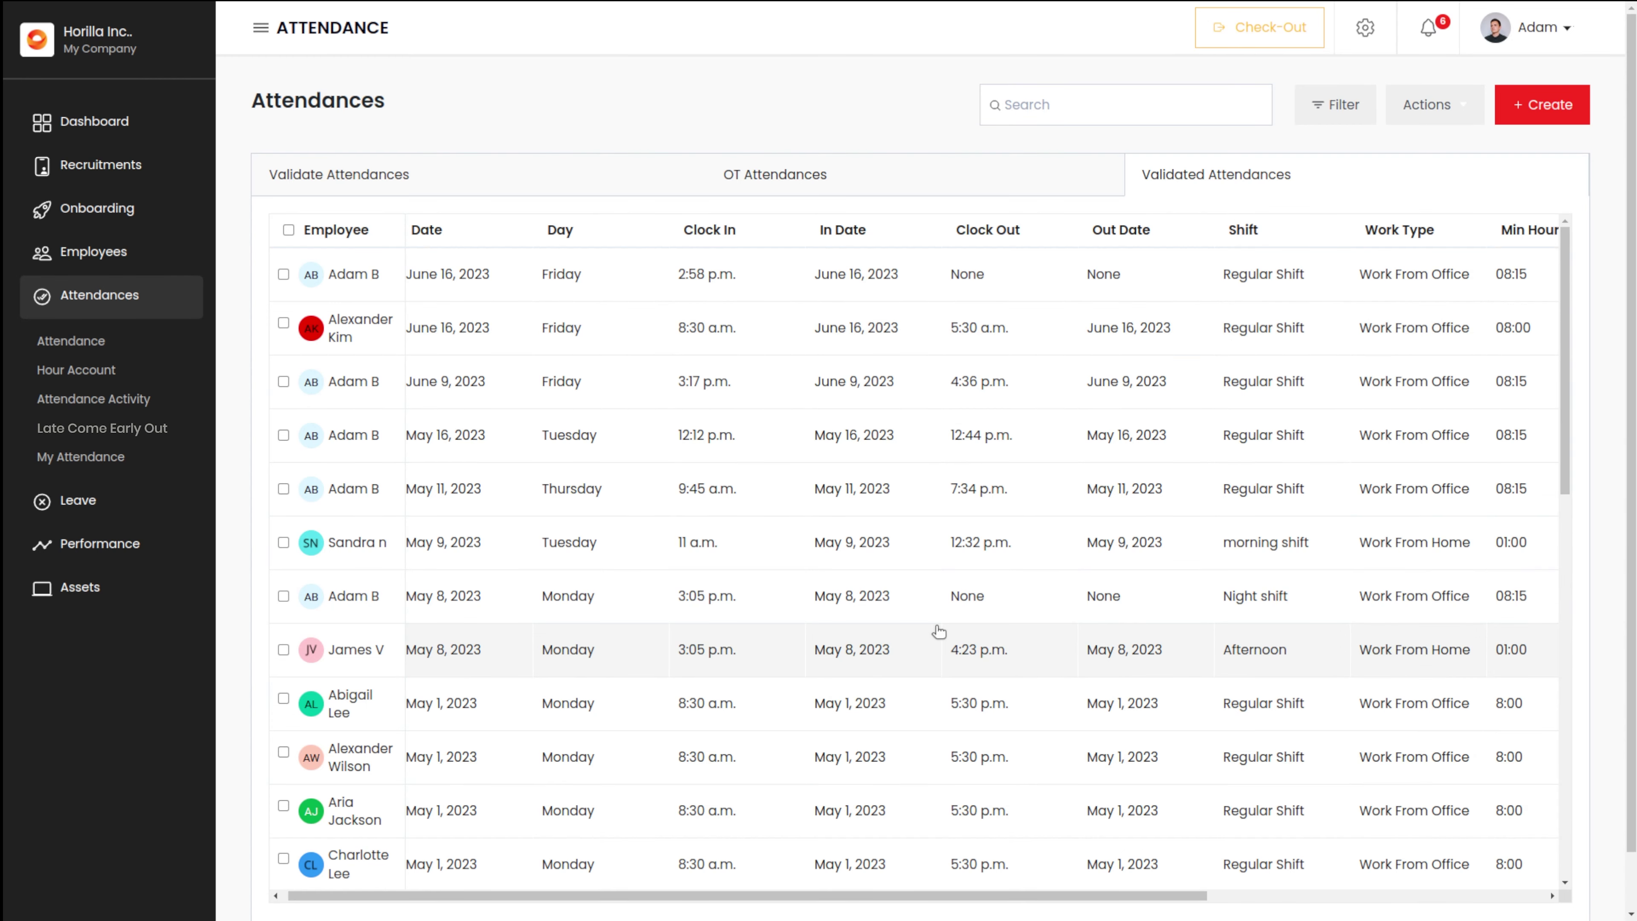
# Step: From the OT Attendances list, start an attendance for the first employee offered, with Regular Shift and work type Work From Office
pyautogui.click(819, 173)
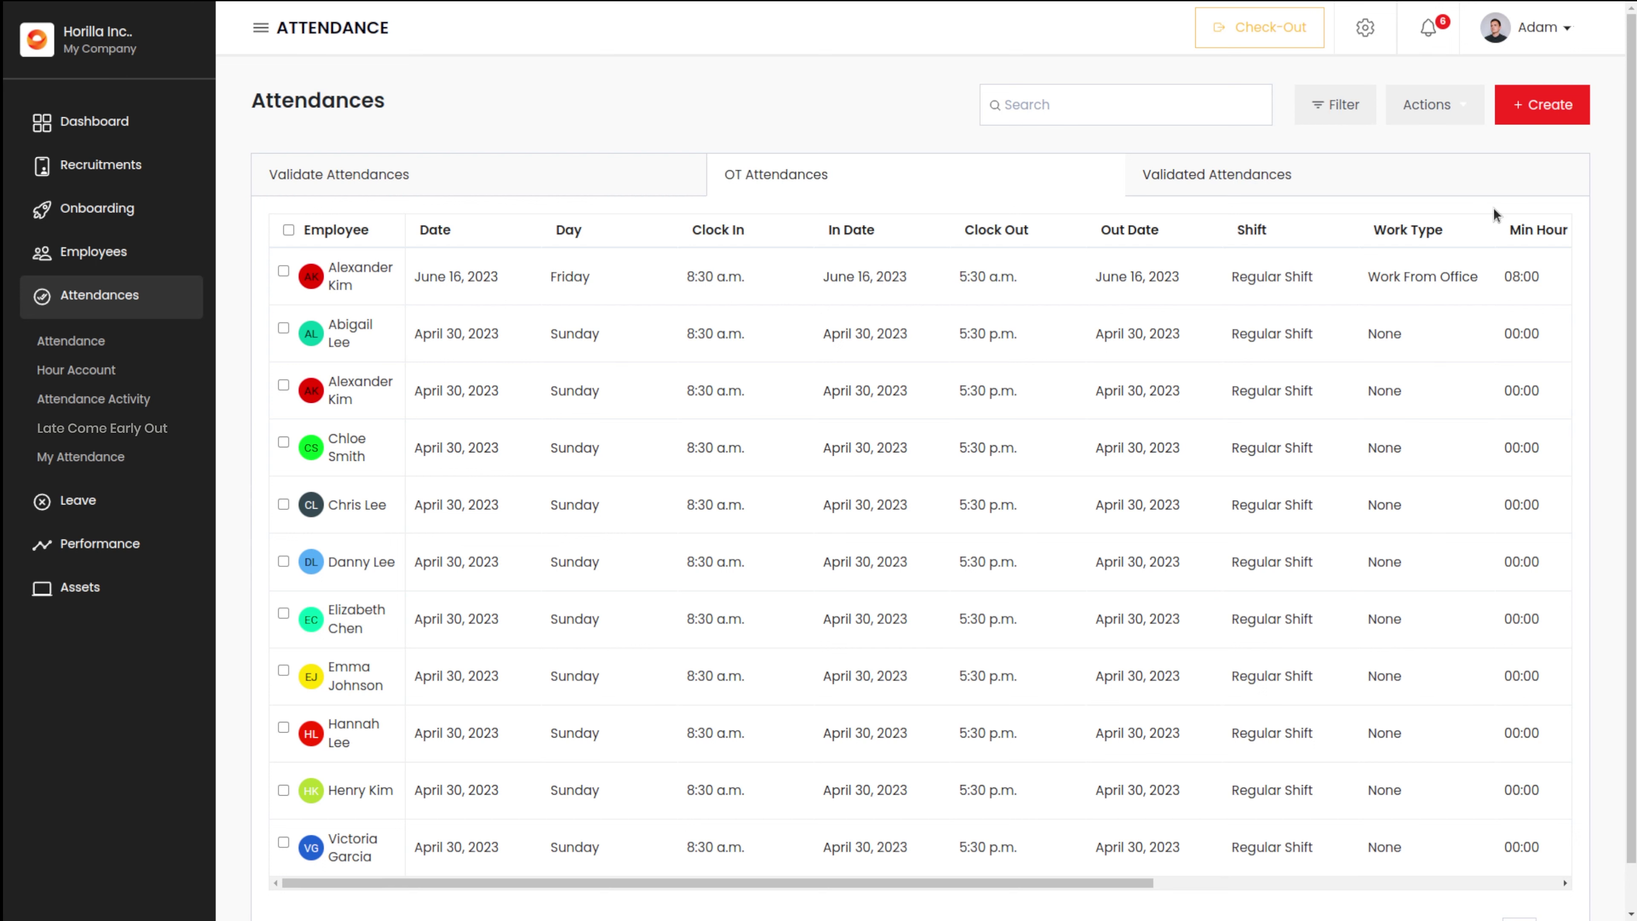
pyautogui.click(1557, 103)
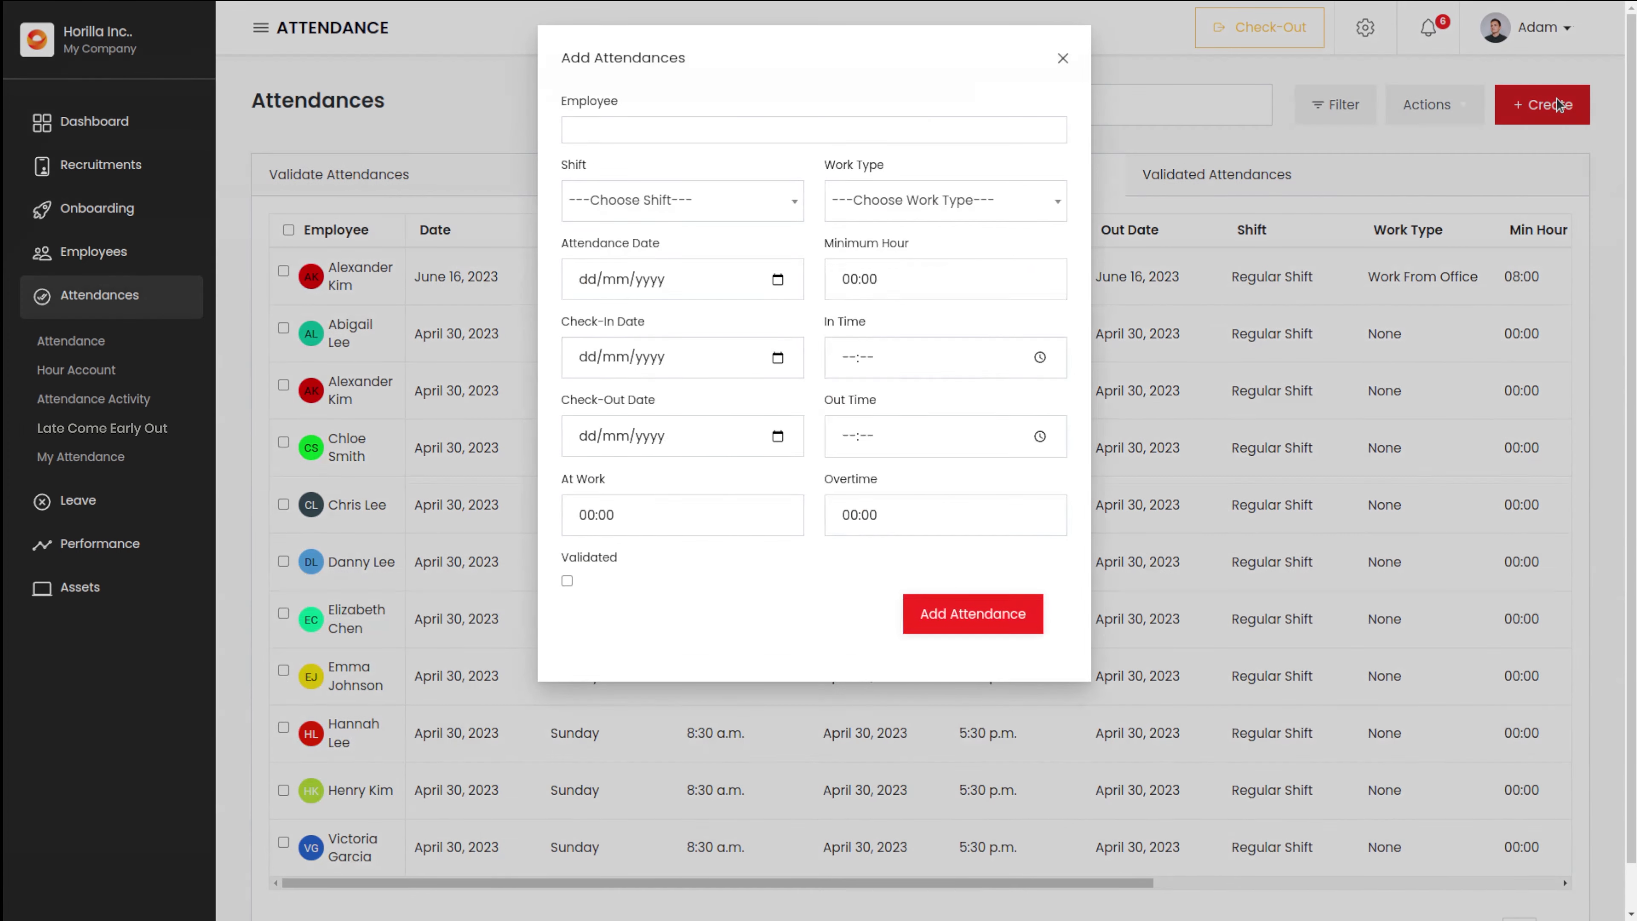
pyautogui.click(650, 132)
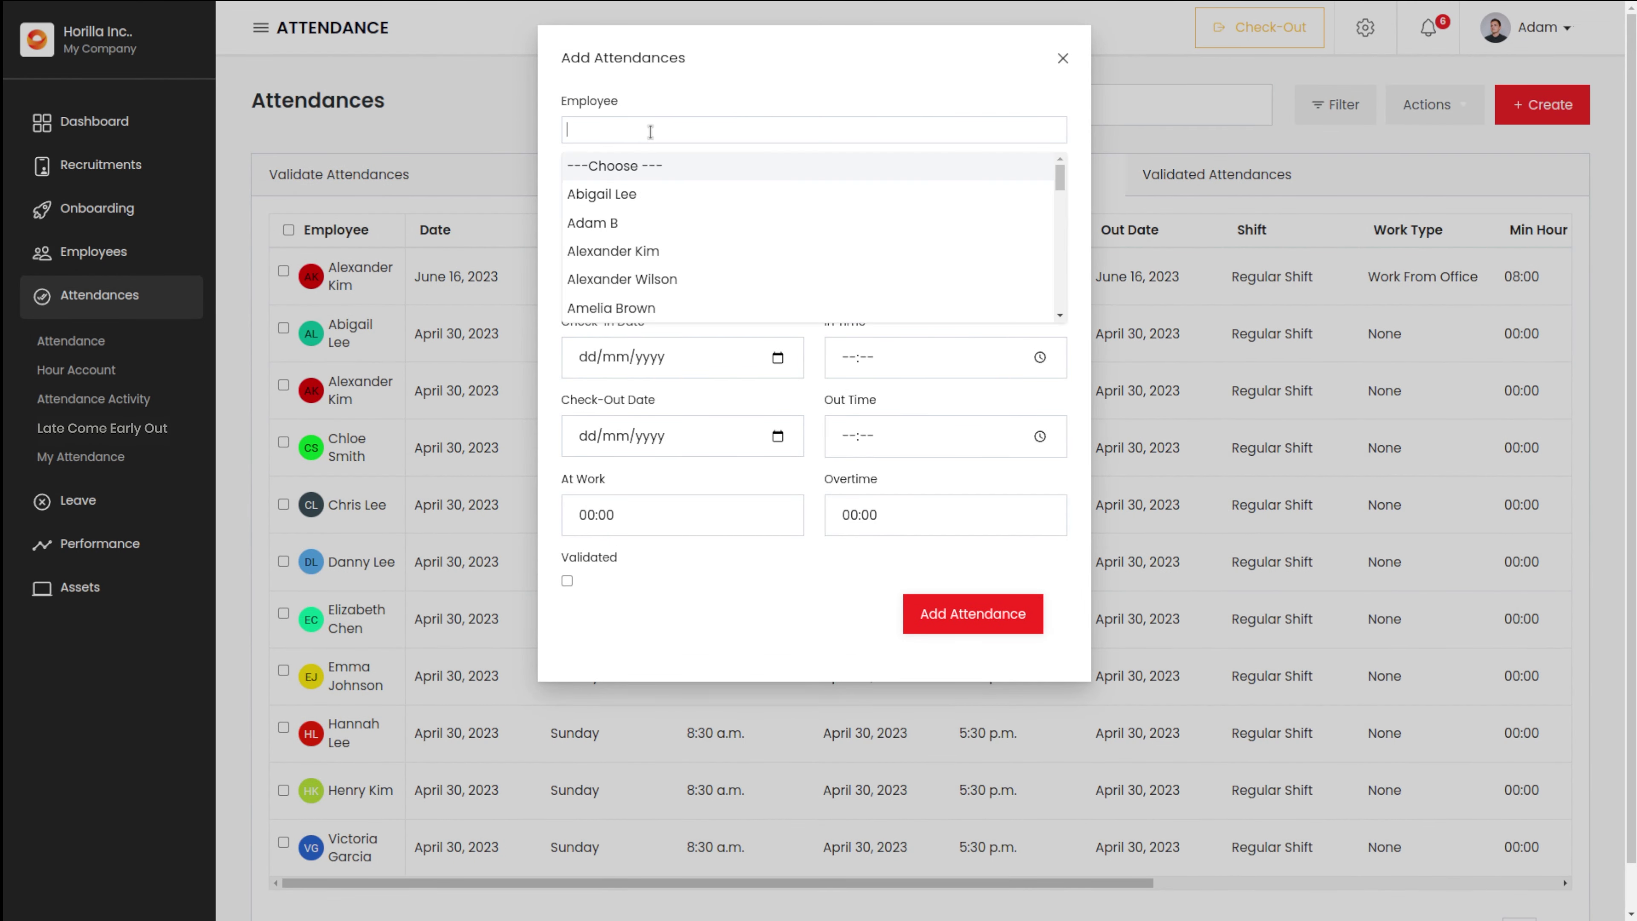
pyautogui.click(629, 196)
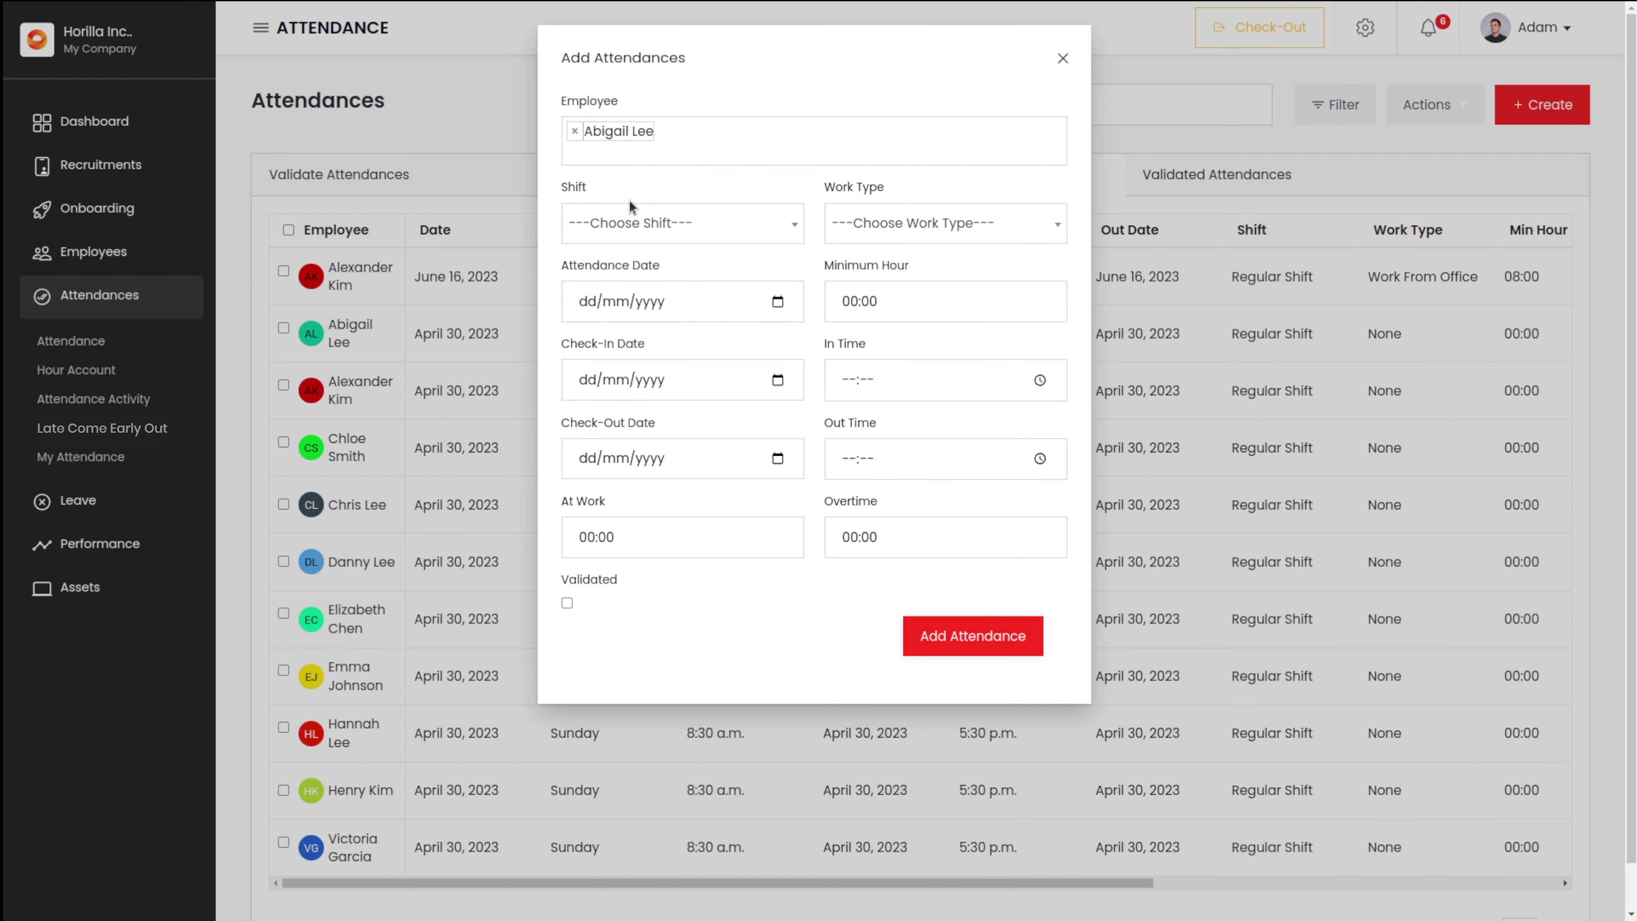
pyautogui.click(632, 223)
pyautogui.click(632, 329)
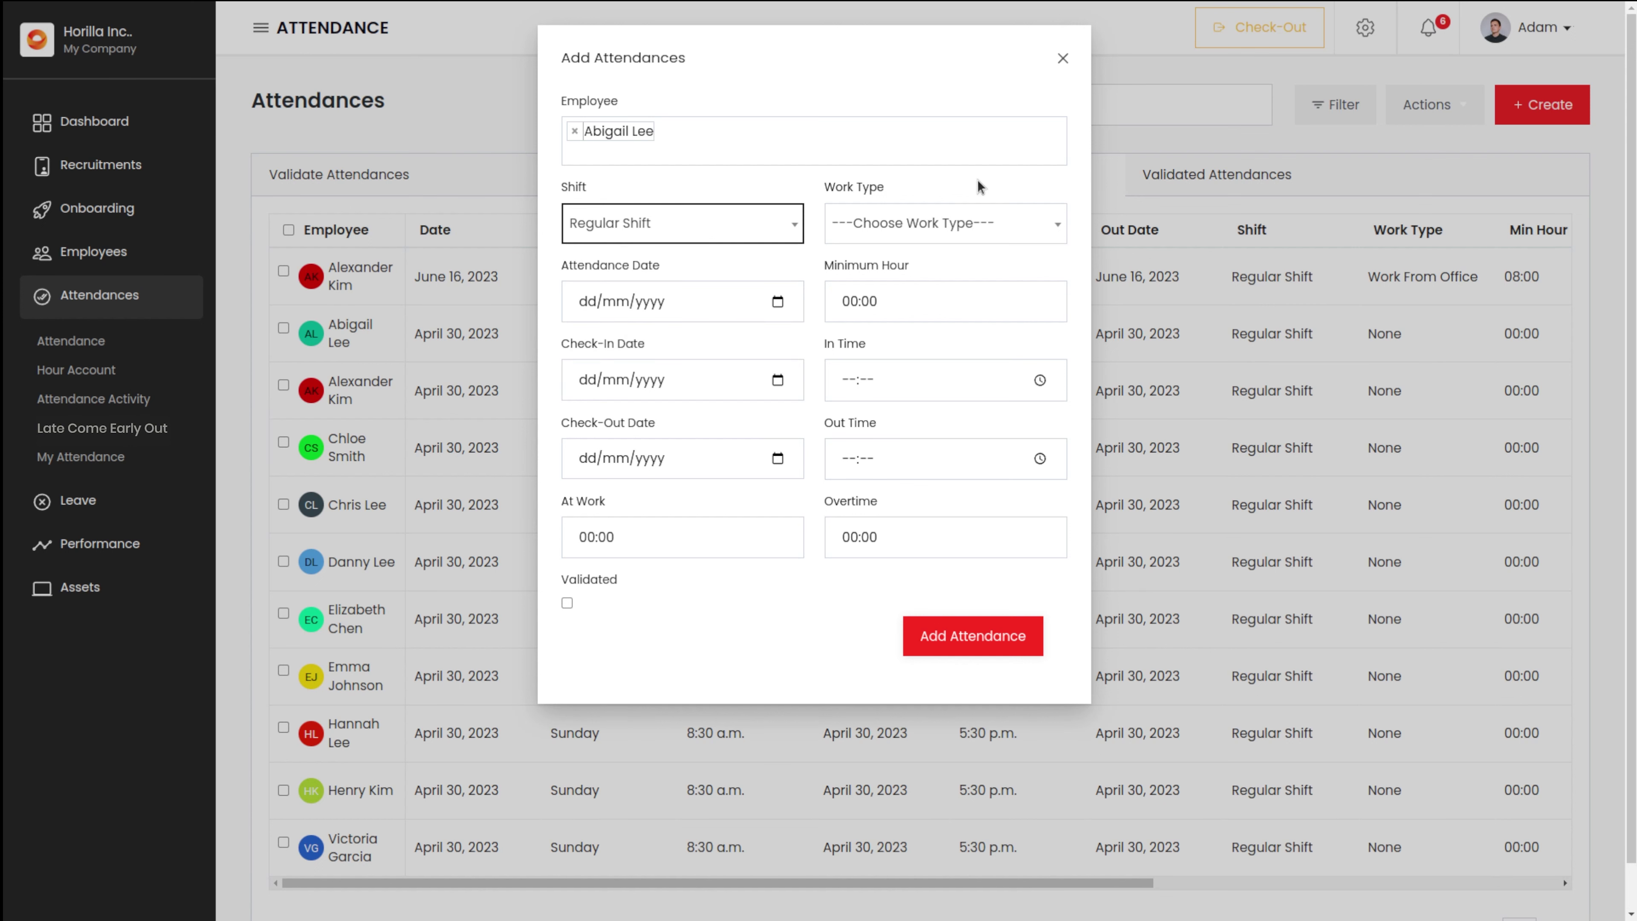
pyautogui.click(940, 226)
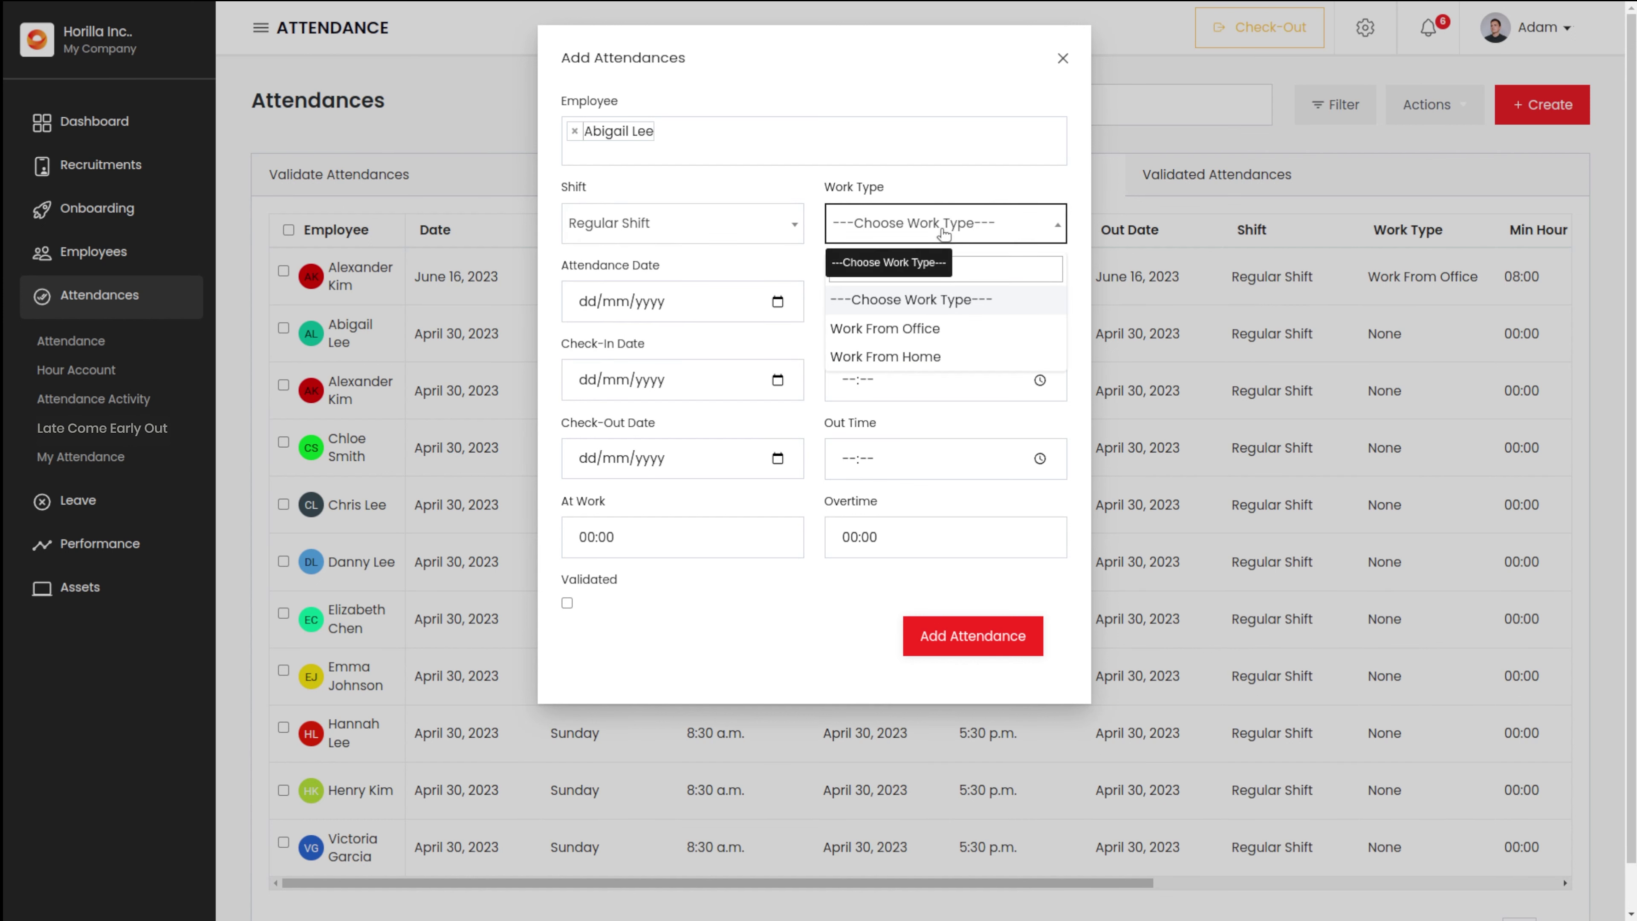
pyautogui.click(929, 330)
# Step: Set the new attendance's date to June 15, 2023 and its minimum hour to 08:00
pyautogui.click(777, 301)
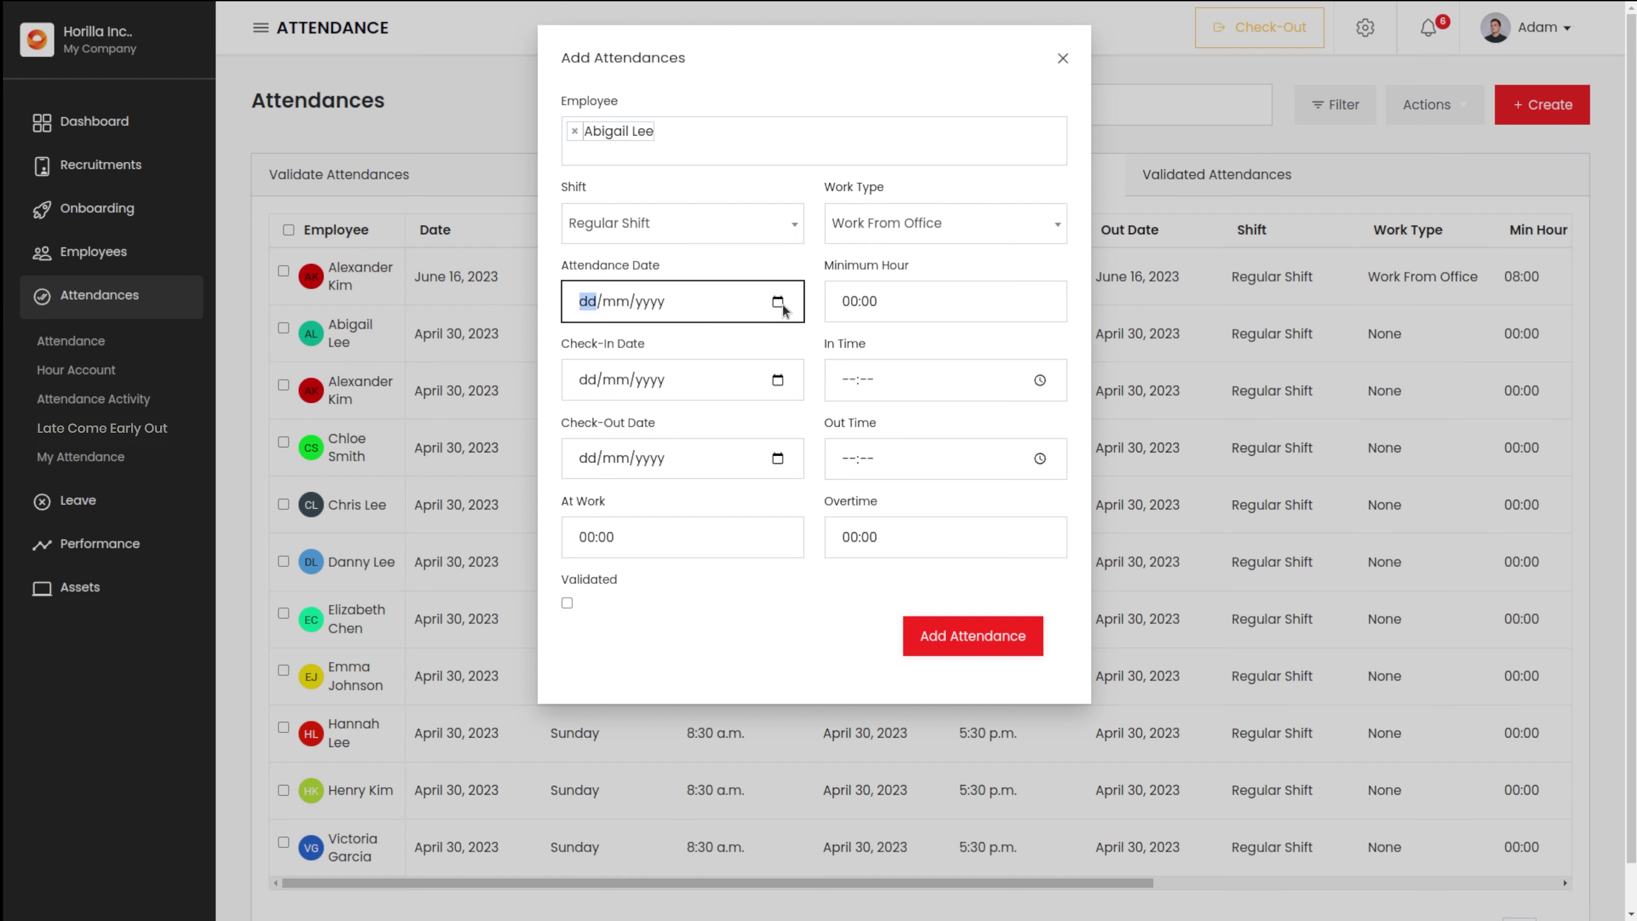
pyautogui.click(714, 543)
pyautogui.click(785, 303)
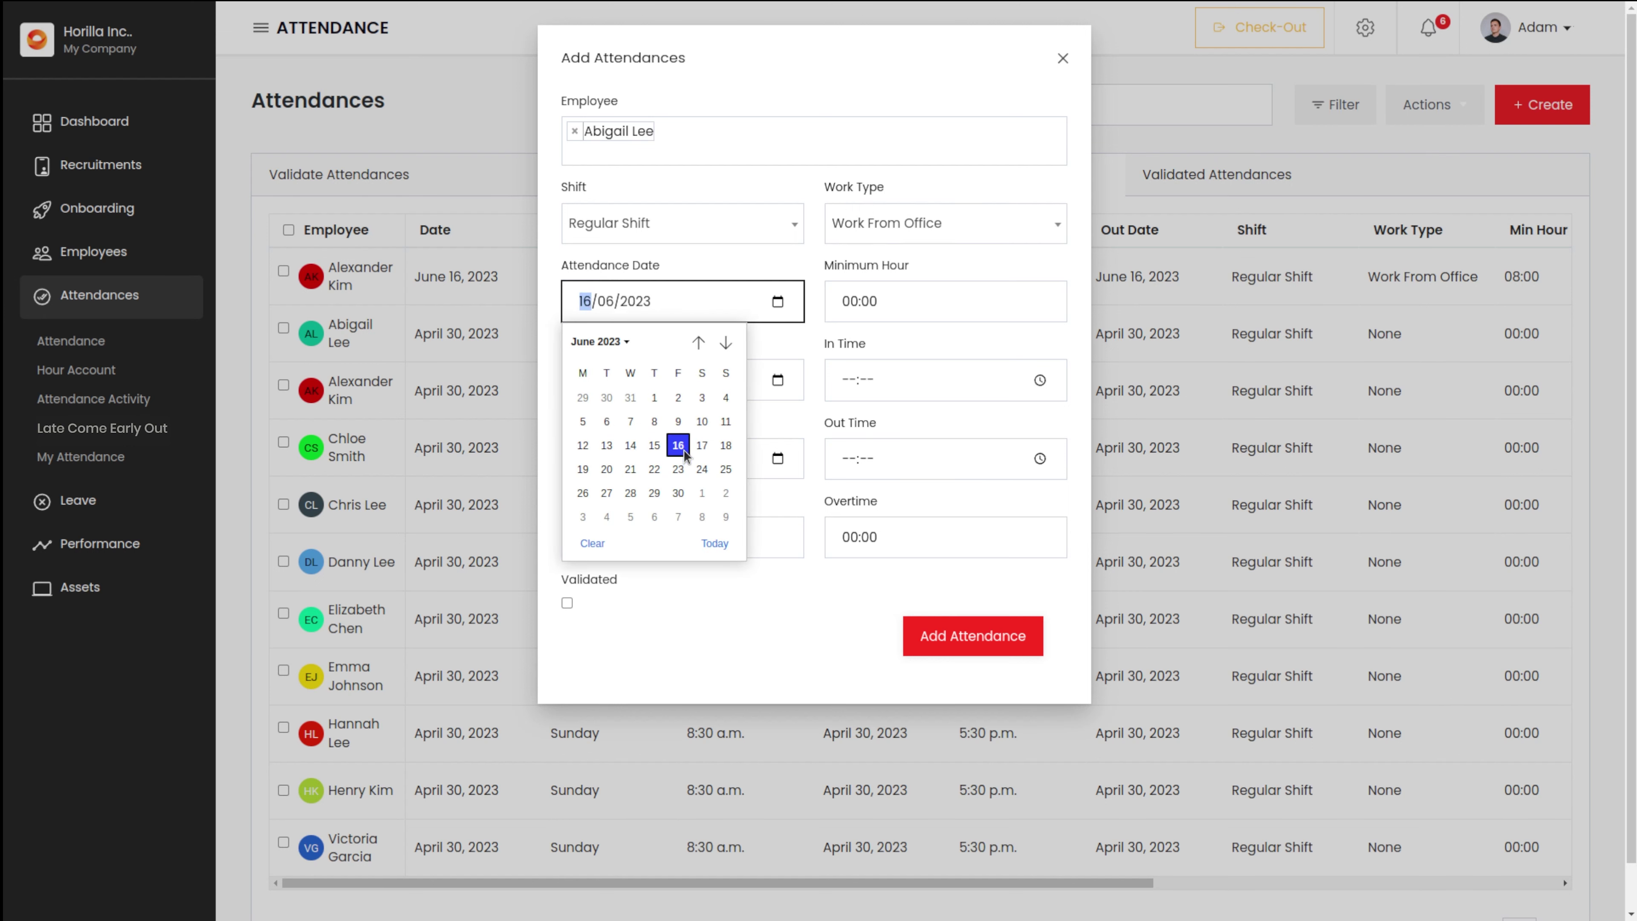
pyautogui.click(653, 453)
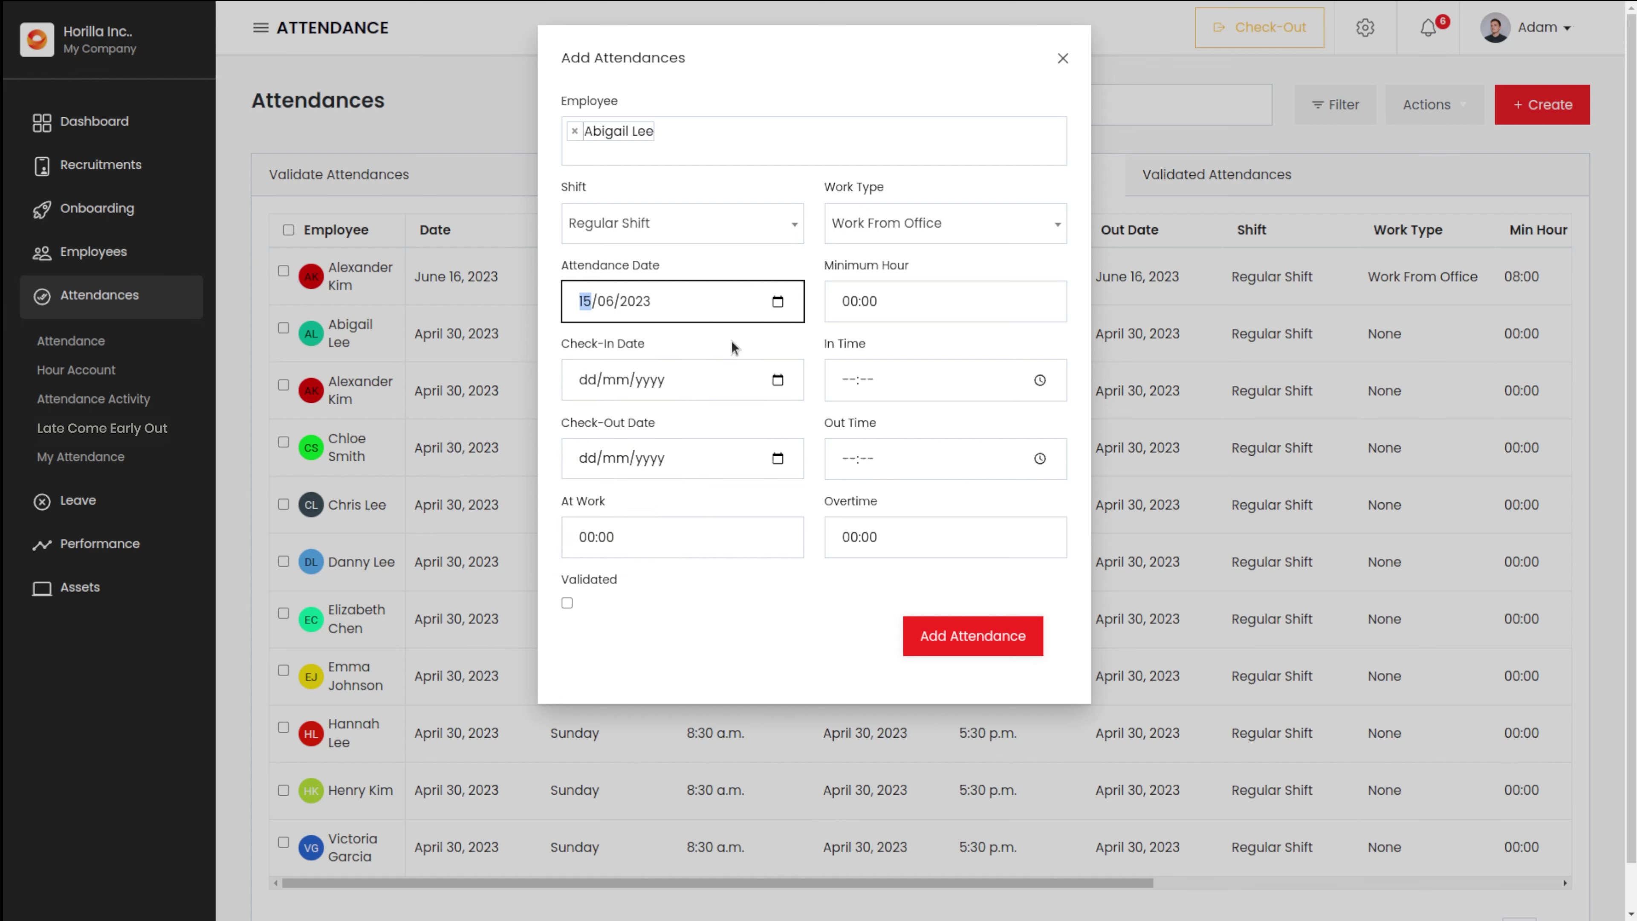
pyautogui.click(966, 309)
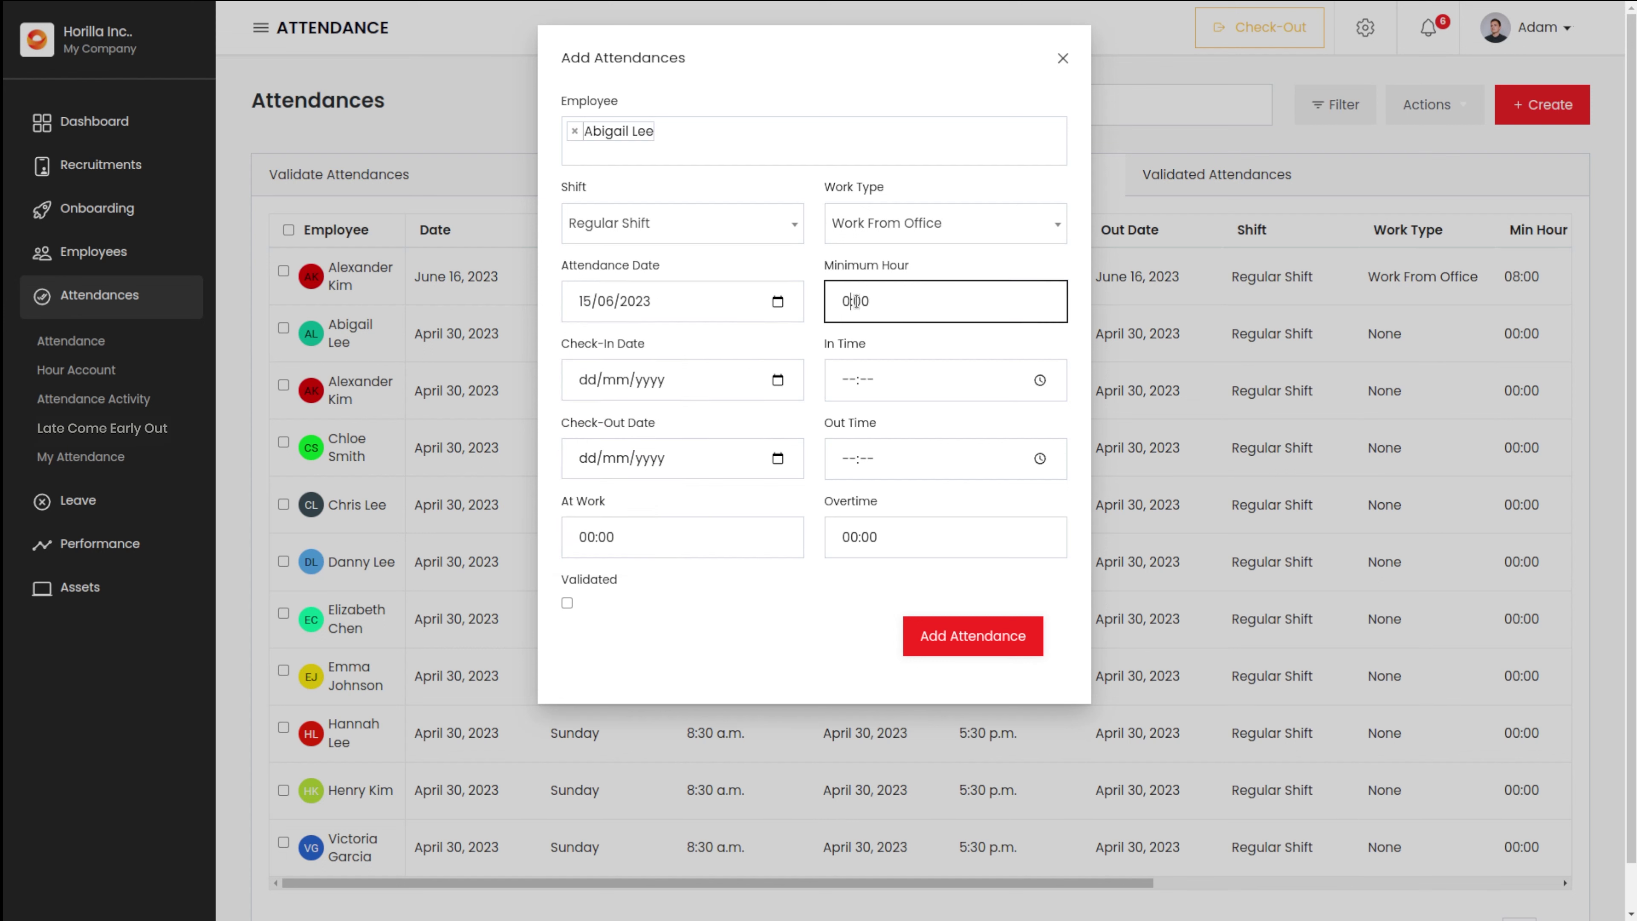
# Step: Set the check-in date to June 15, 2023 and the in time to 08:30
pyautogui.click(778, 381)
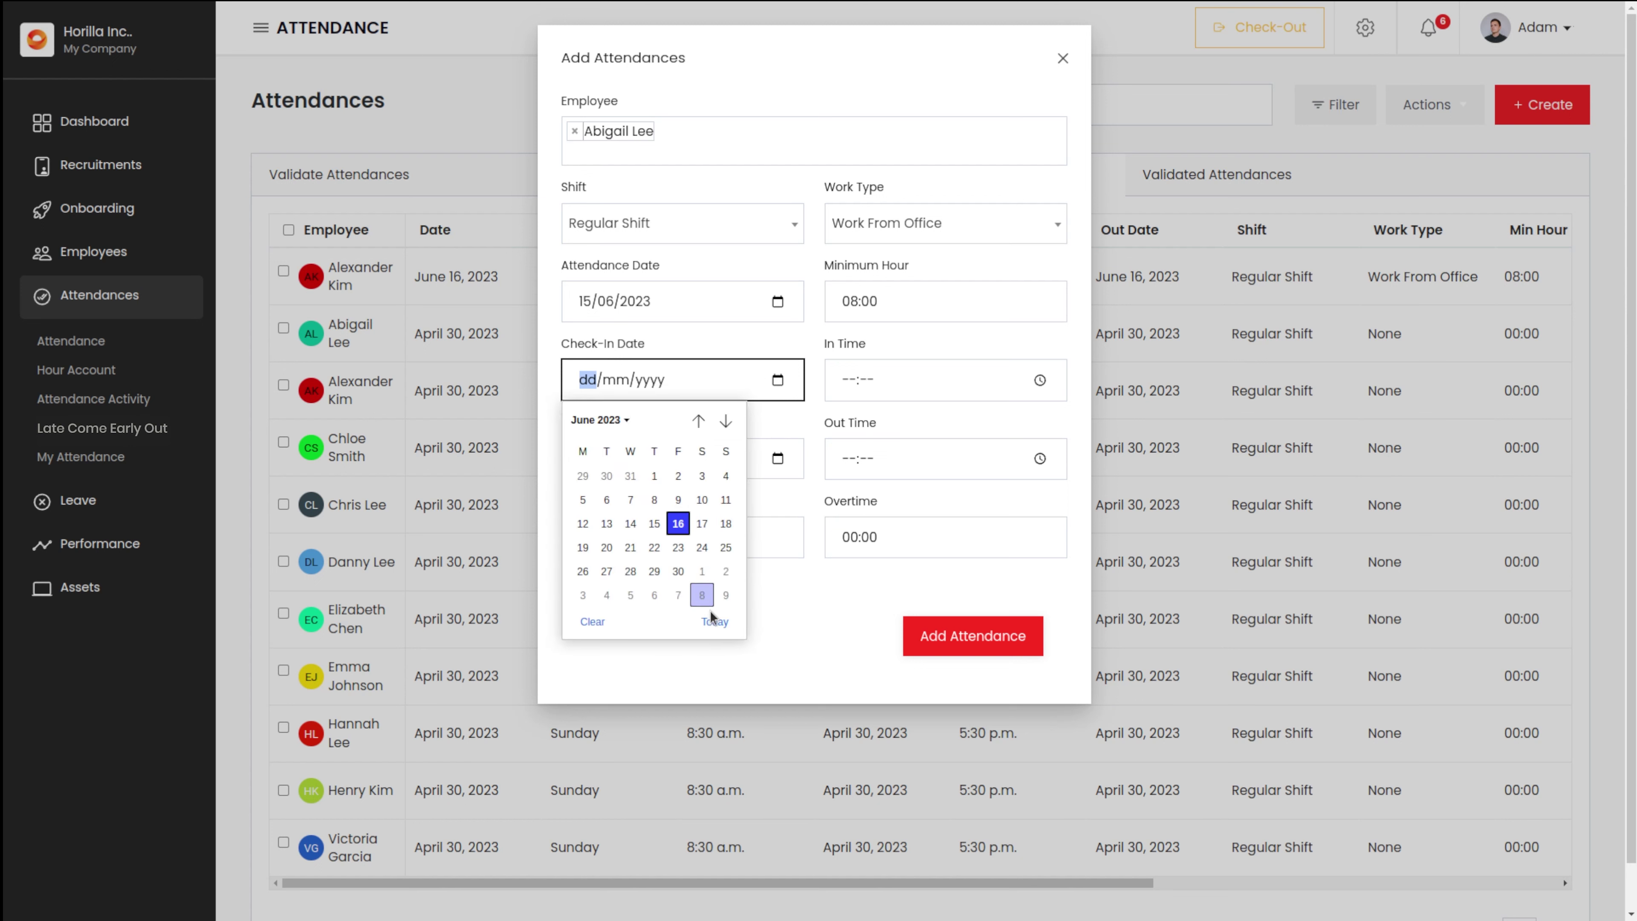
pyautogui.click(653, 524)
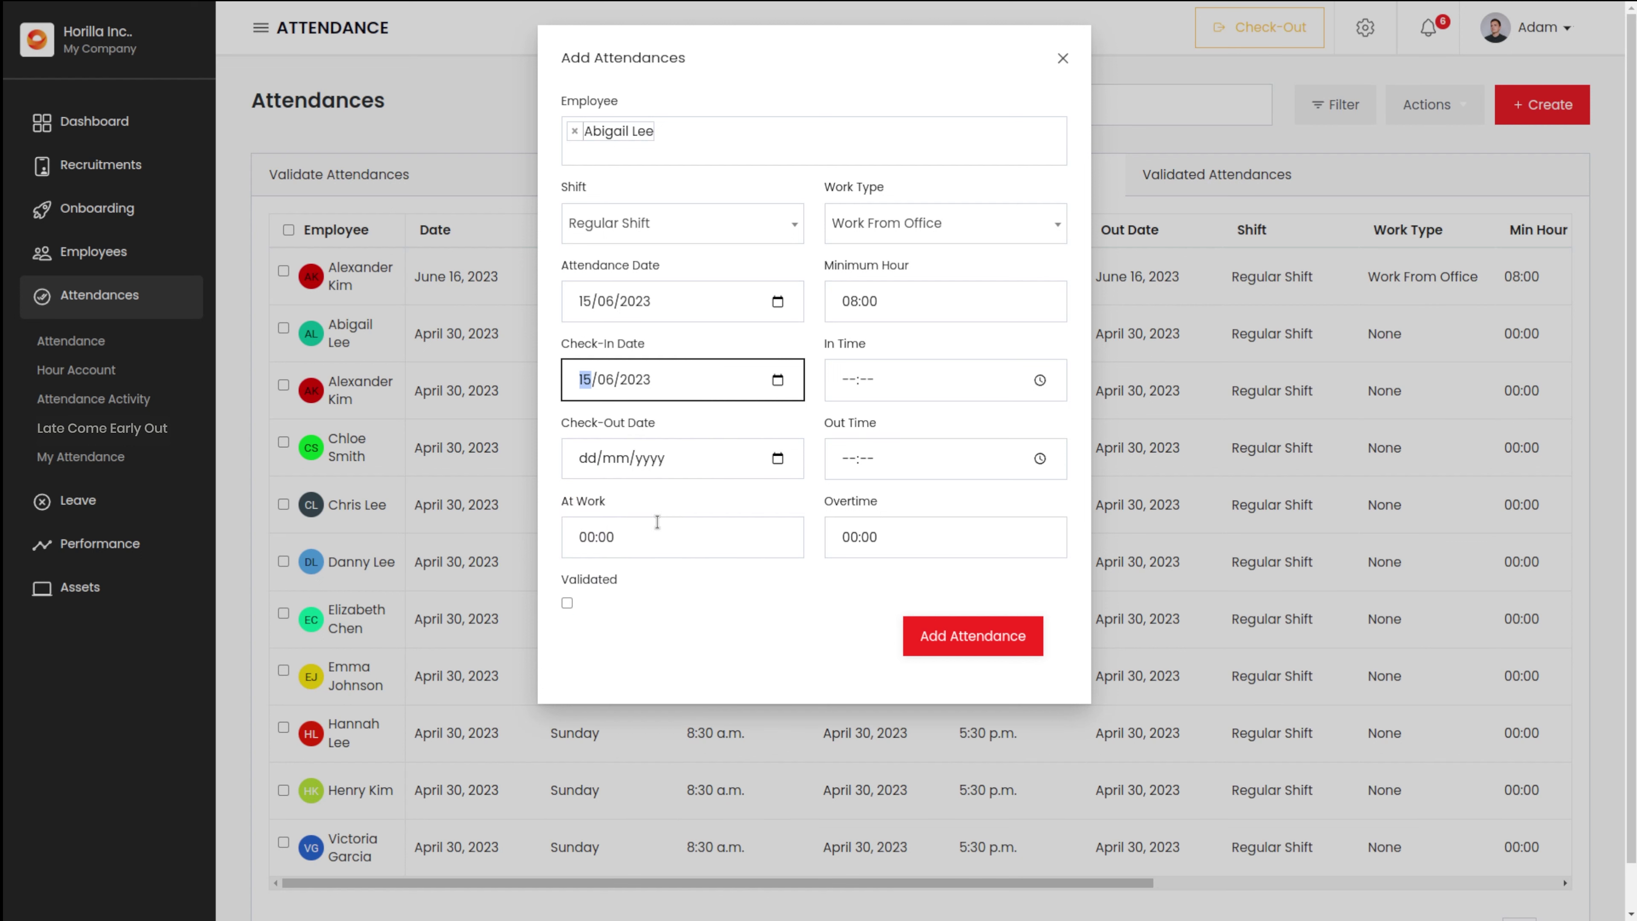
pyautogui.click(845, 379)
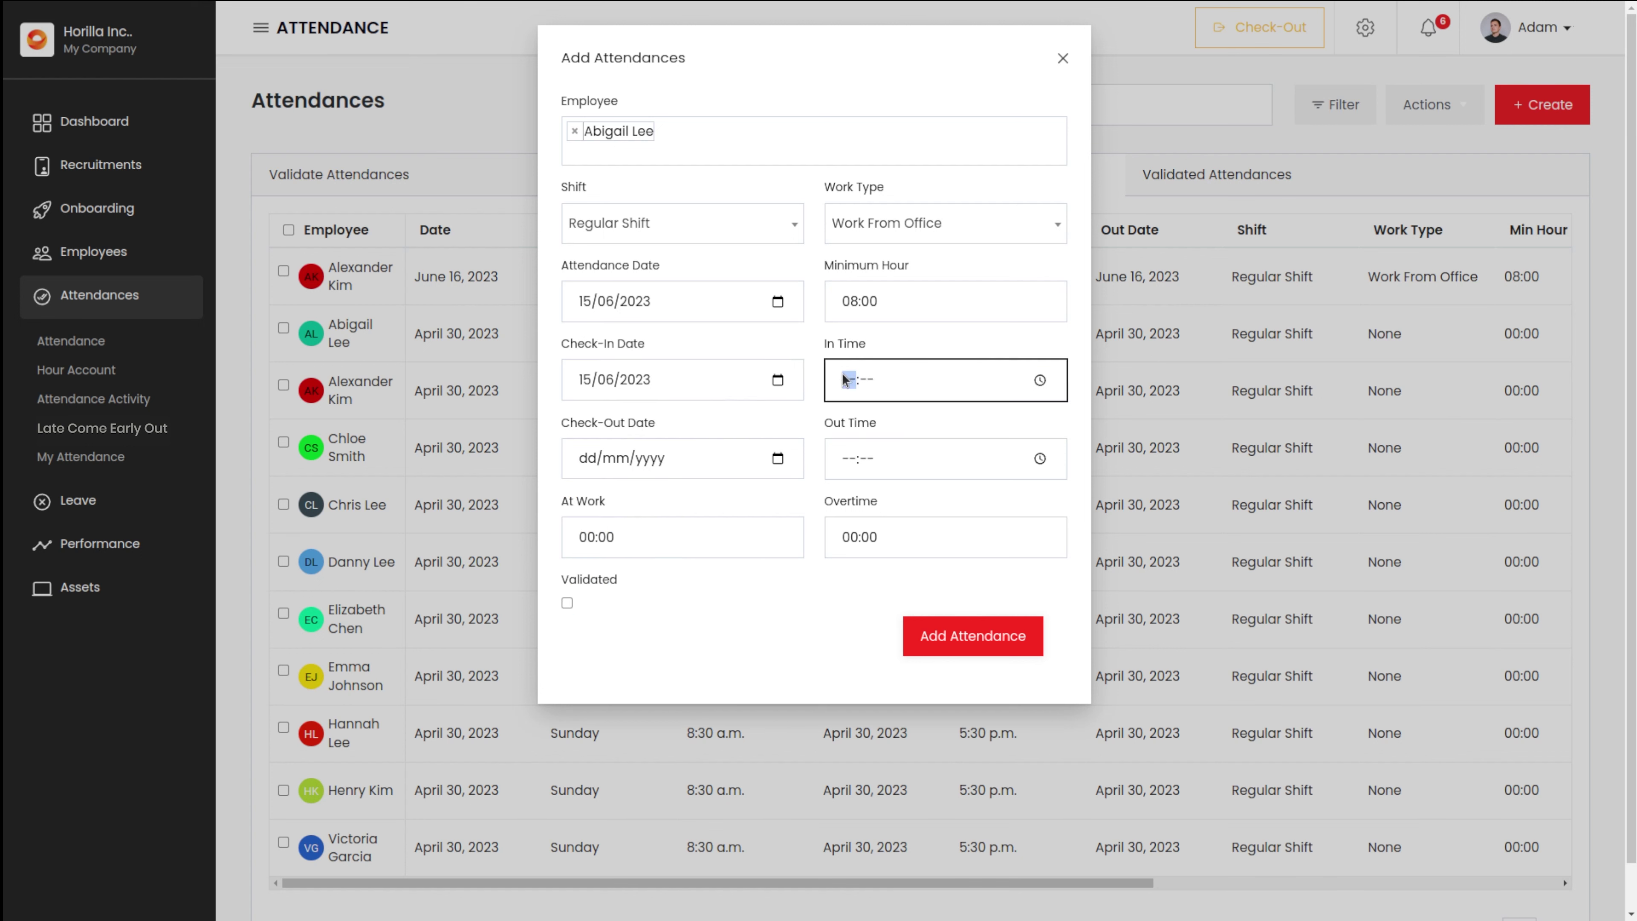
pyautogui.write('08:30')
# Step: Set the check-out date to June 16, 2023 and the out time to 08:30
pyautogui.click(650, 462)
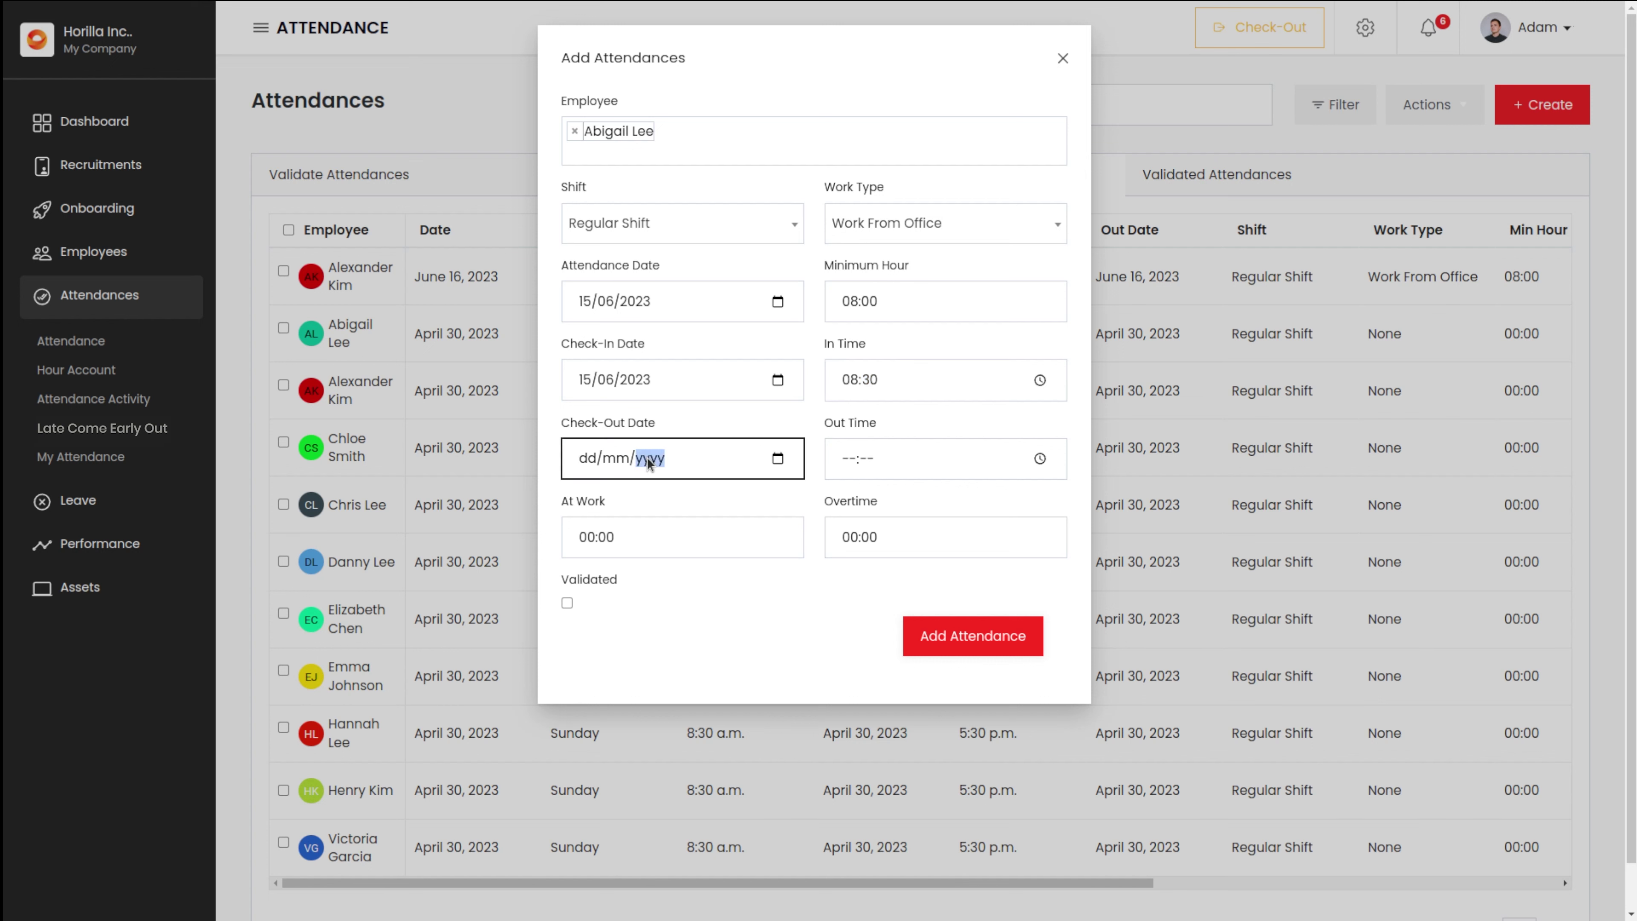
pyautogui.click(777, 458)
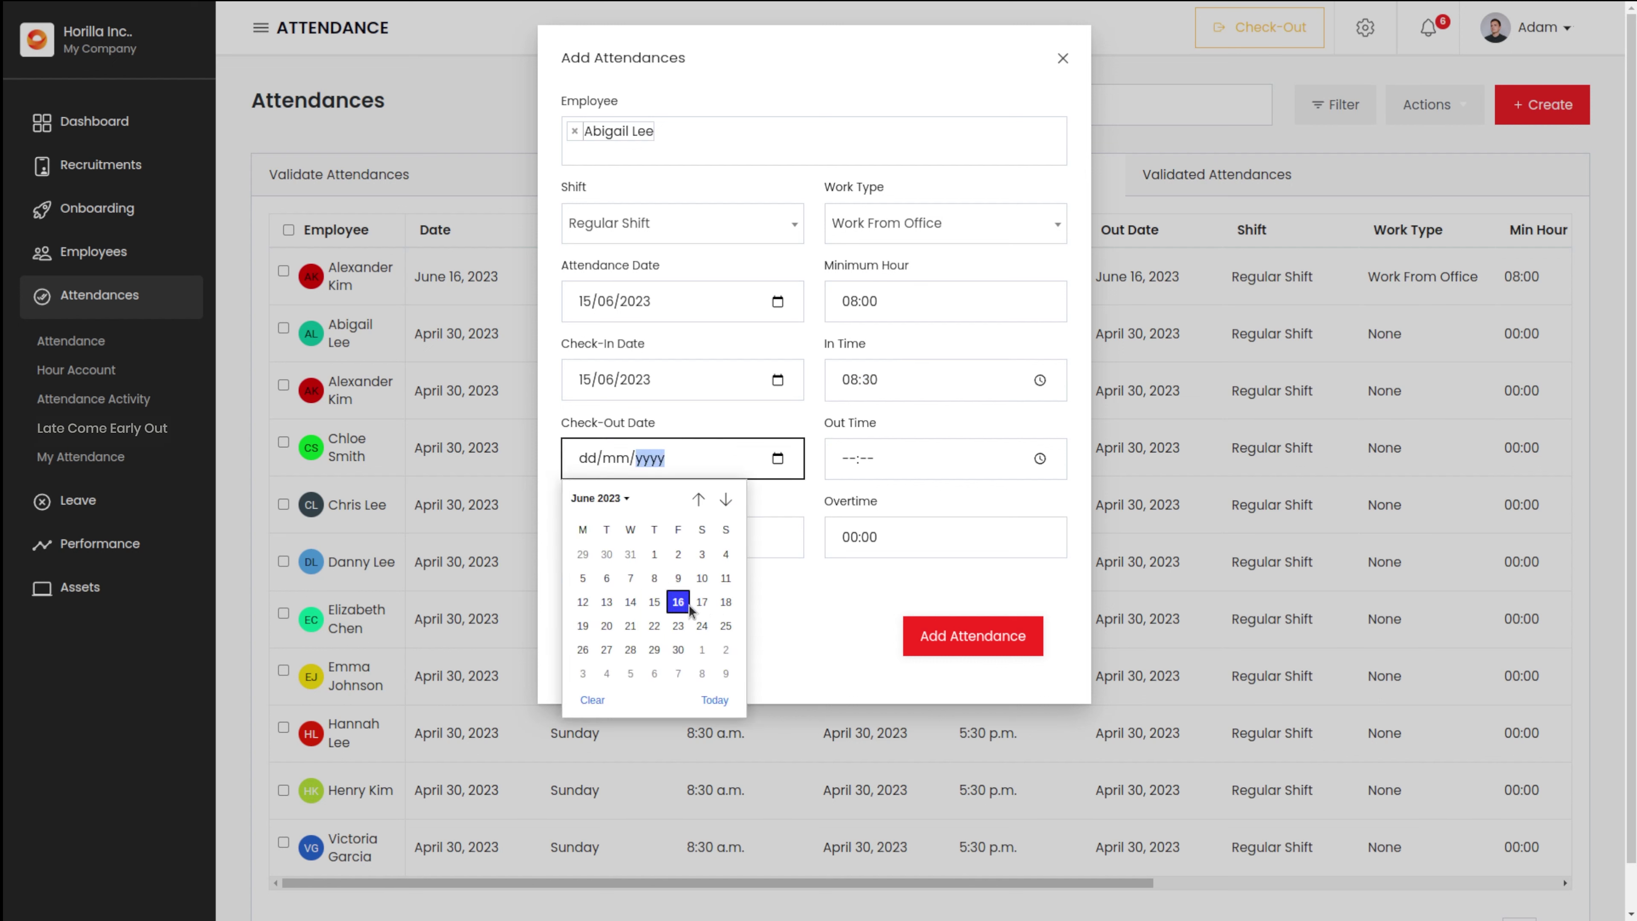
pyautogui.click(678, 601)
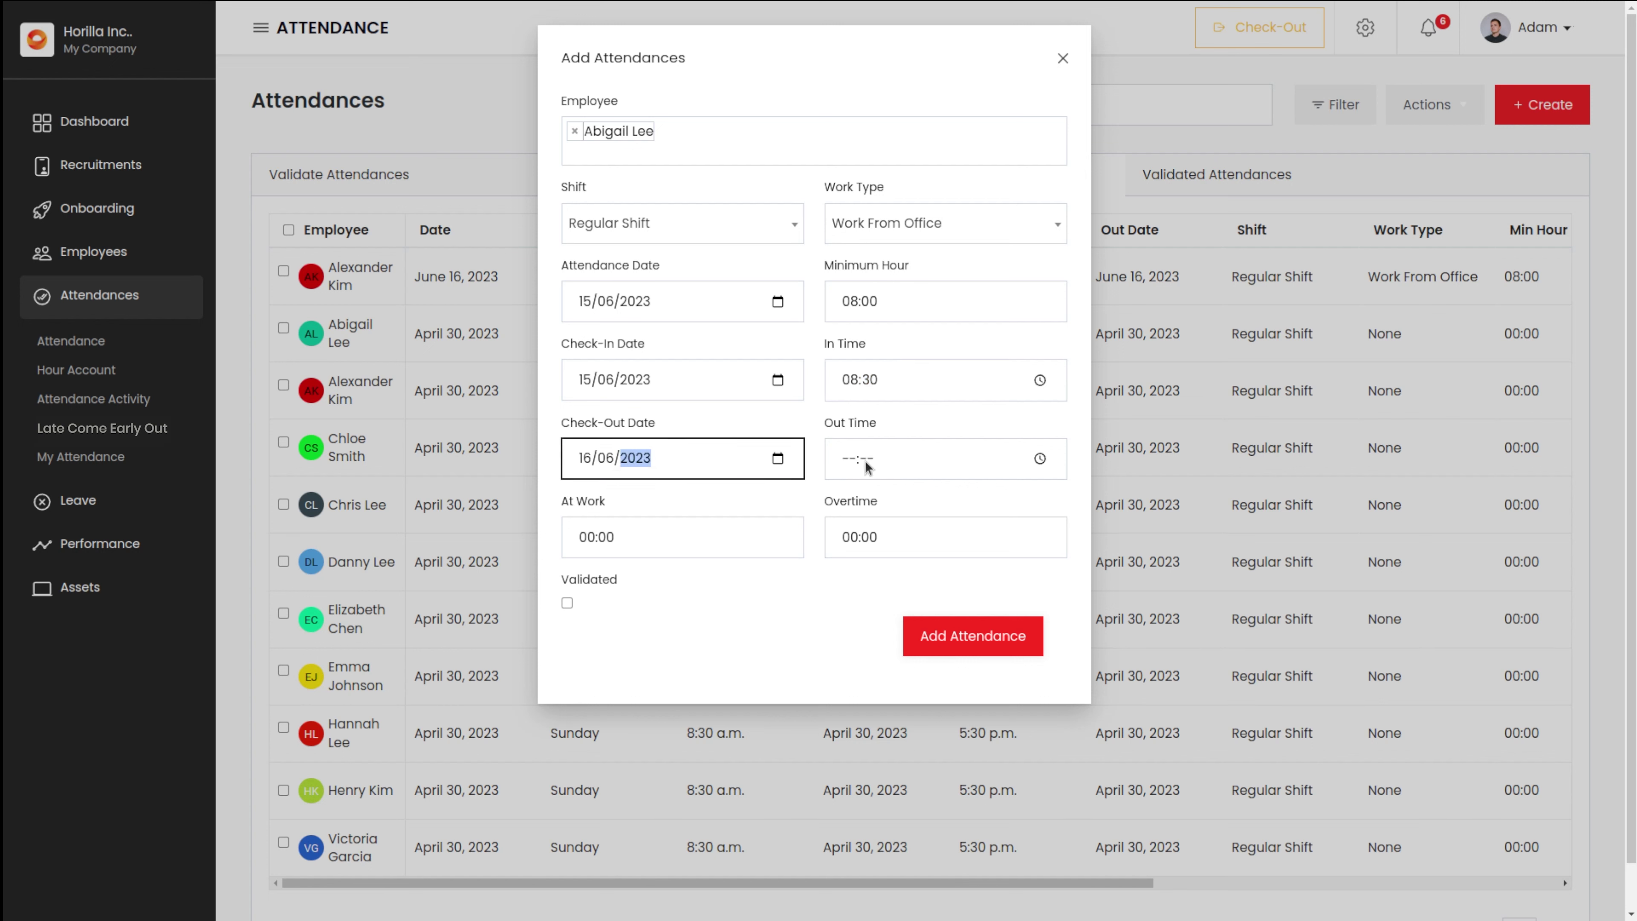
pyautogui.click(844, 461)
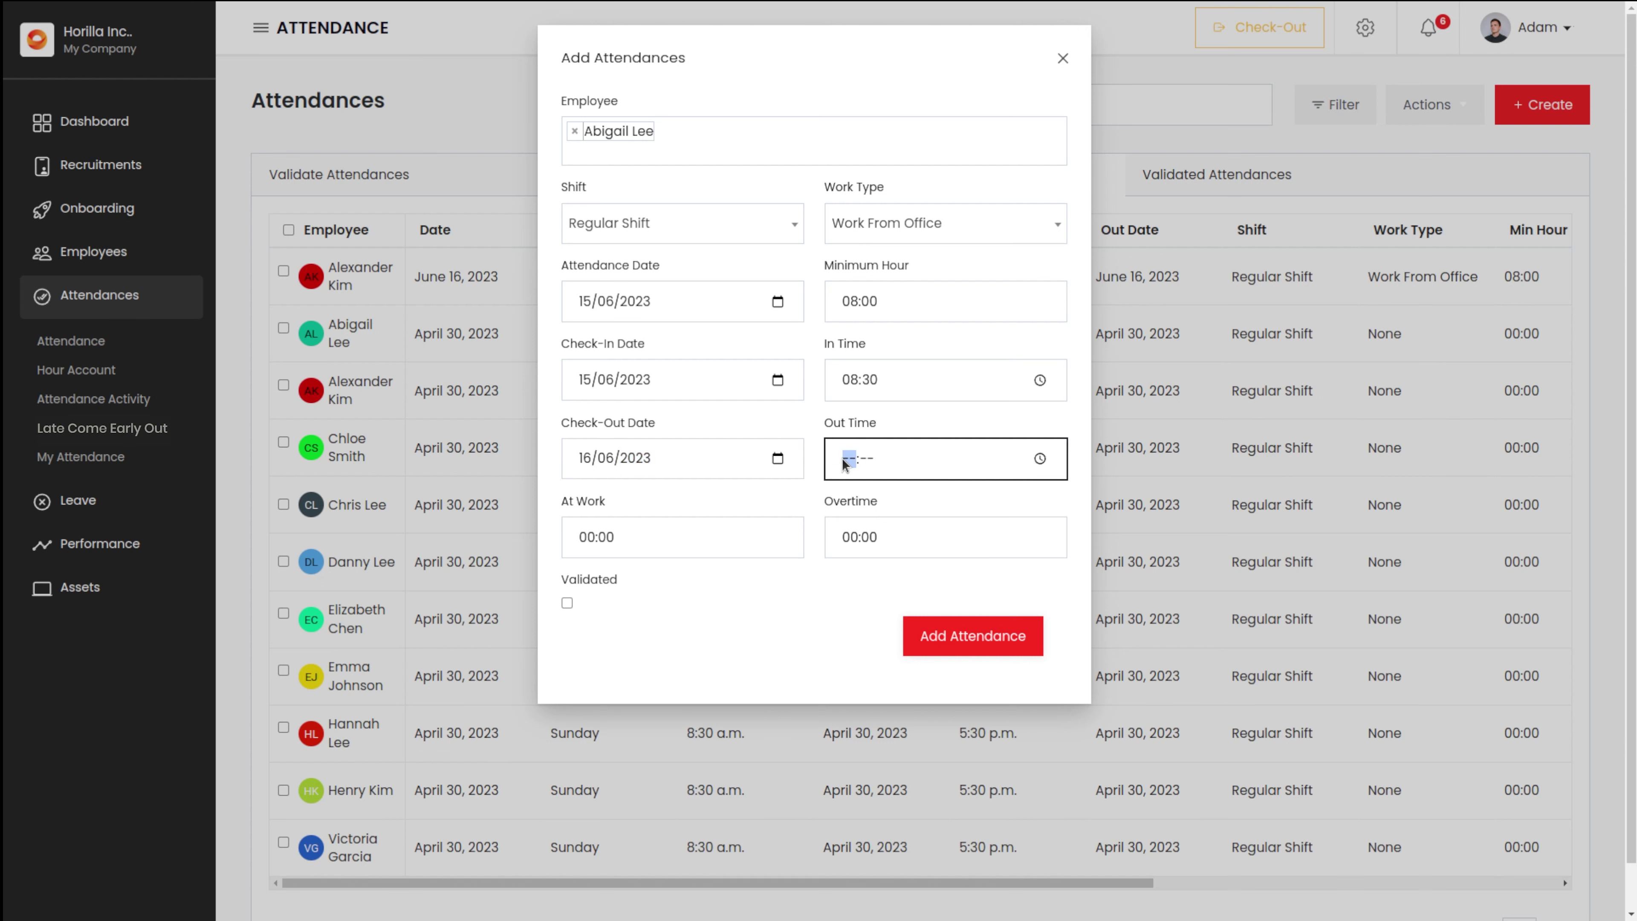
pyautogui.write('08:')
pyautogui.write('30')
# Step: Set the attendance's At Work duration to 10:00
pyautogui.click(594, 536)
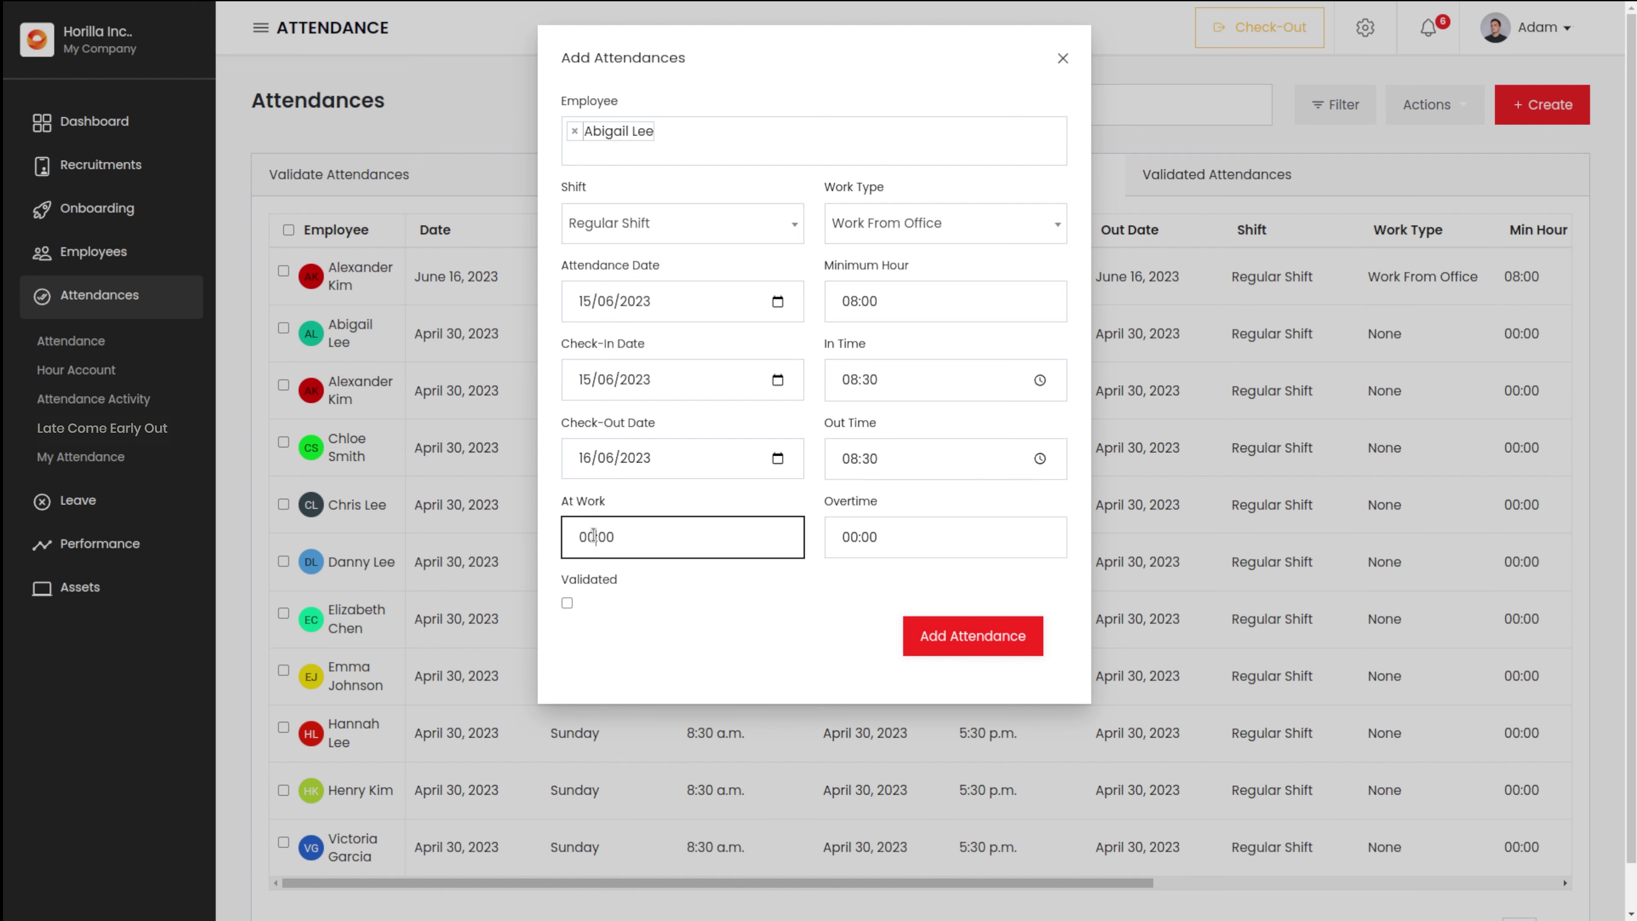
pyautogui.press('BackSpace')
pyautogui.write('1')
pyautogui.press('Left')
pyautogui.press('BackSpace')
# Step: Set the overtime to 02:00 and add the attendance
pyautogui.click(873, 536)
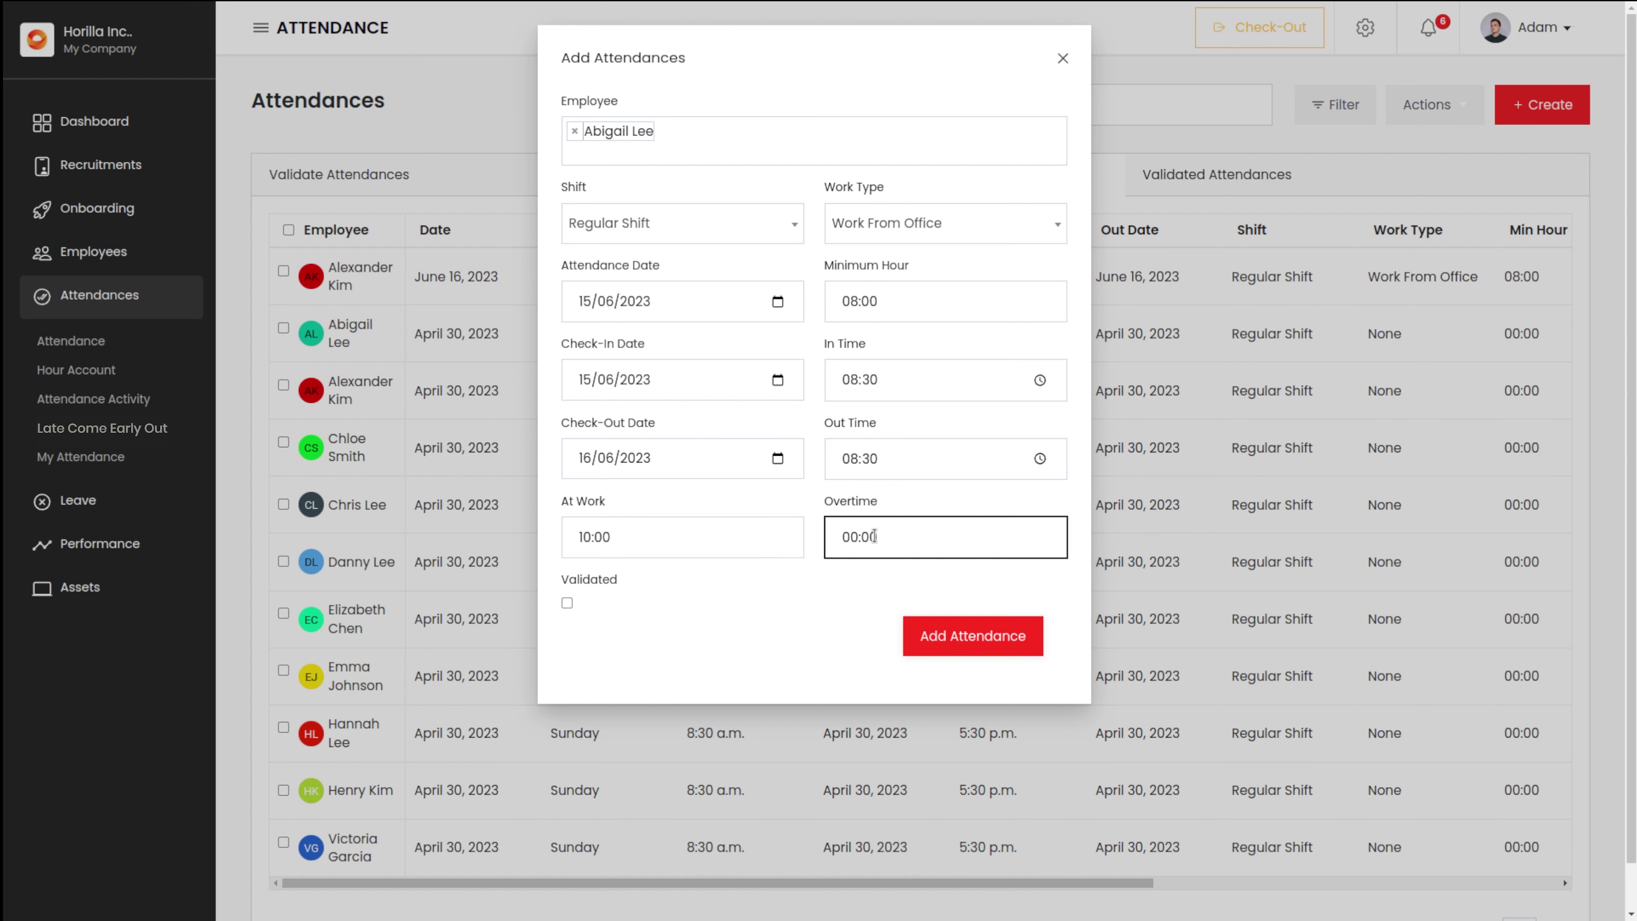
pyautogui.click(856, 537)
pyautogui.press('BackSpace')
pyautogui.write('2')
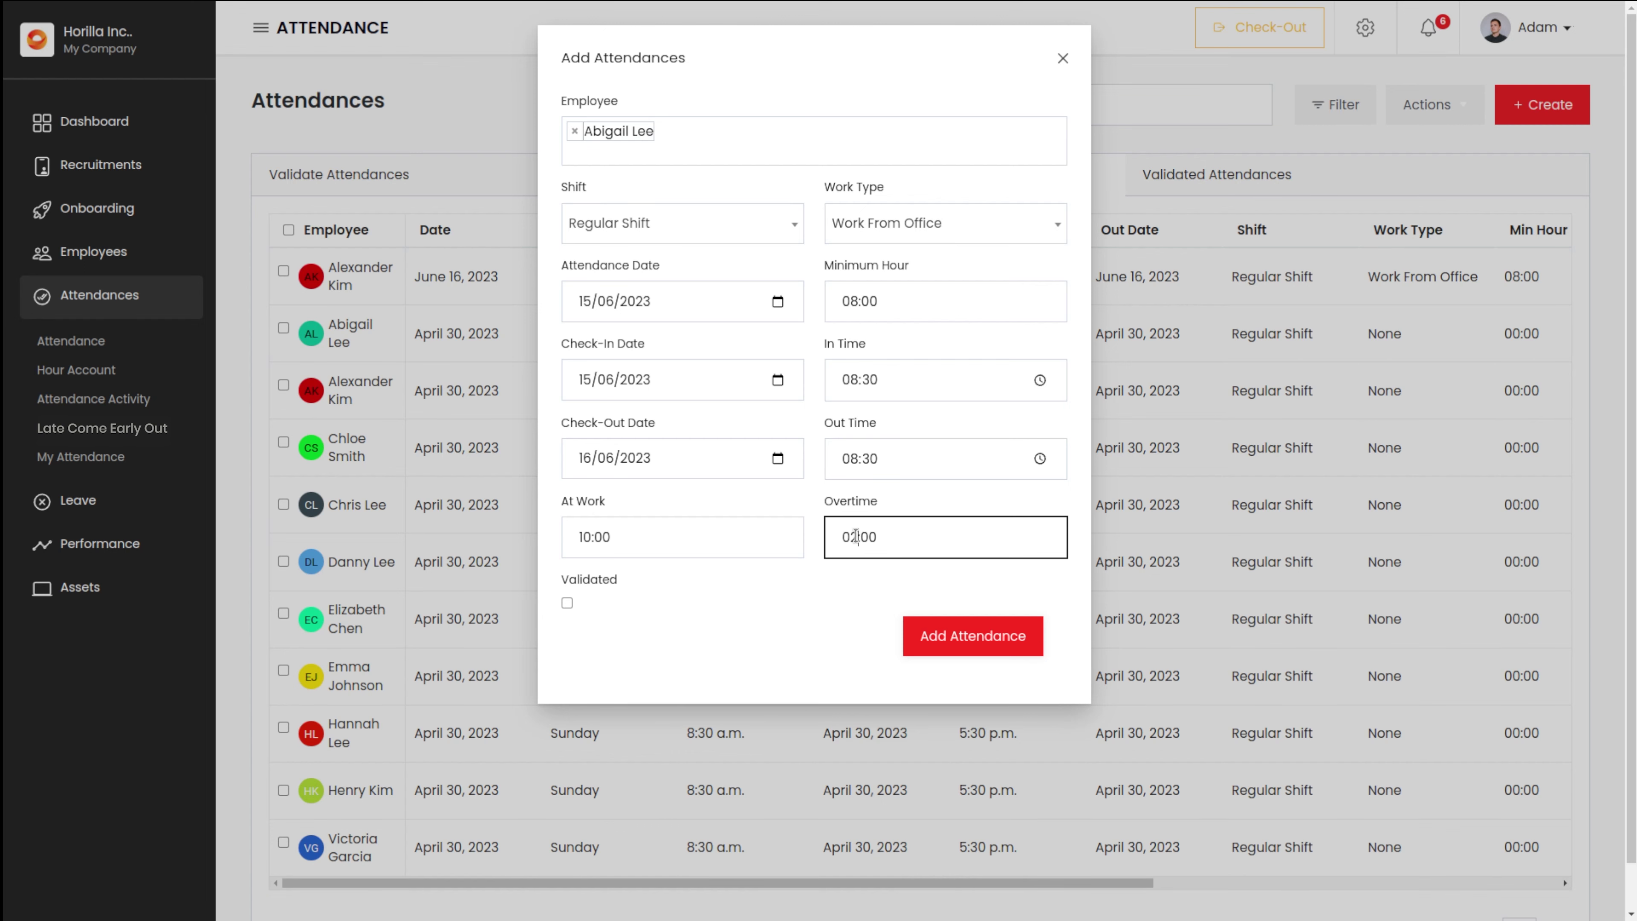
pyautogui.click(963, 647)
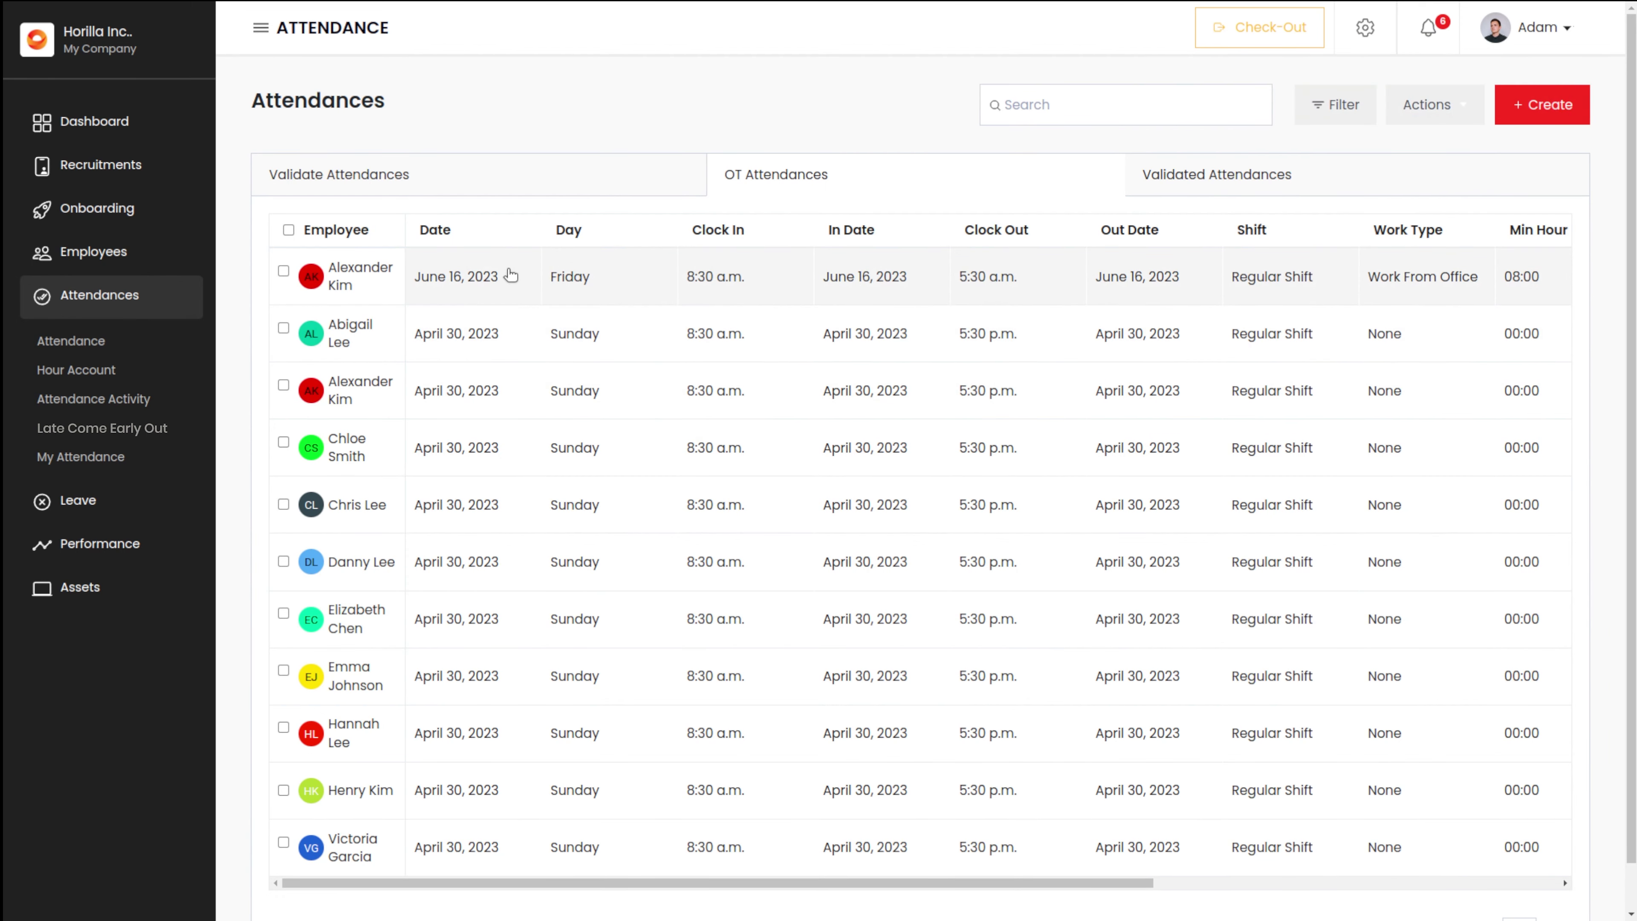
# Step: Look for the June 15, 2023 attendance in the OT Attendances and Validate Attendances lists, and examine its at-work and overtime hours
pyautogui.hscroll(8, 859, 390)
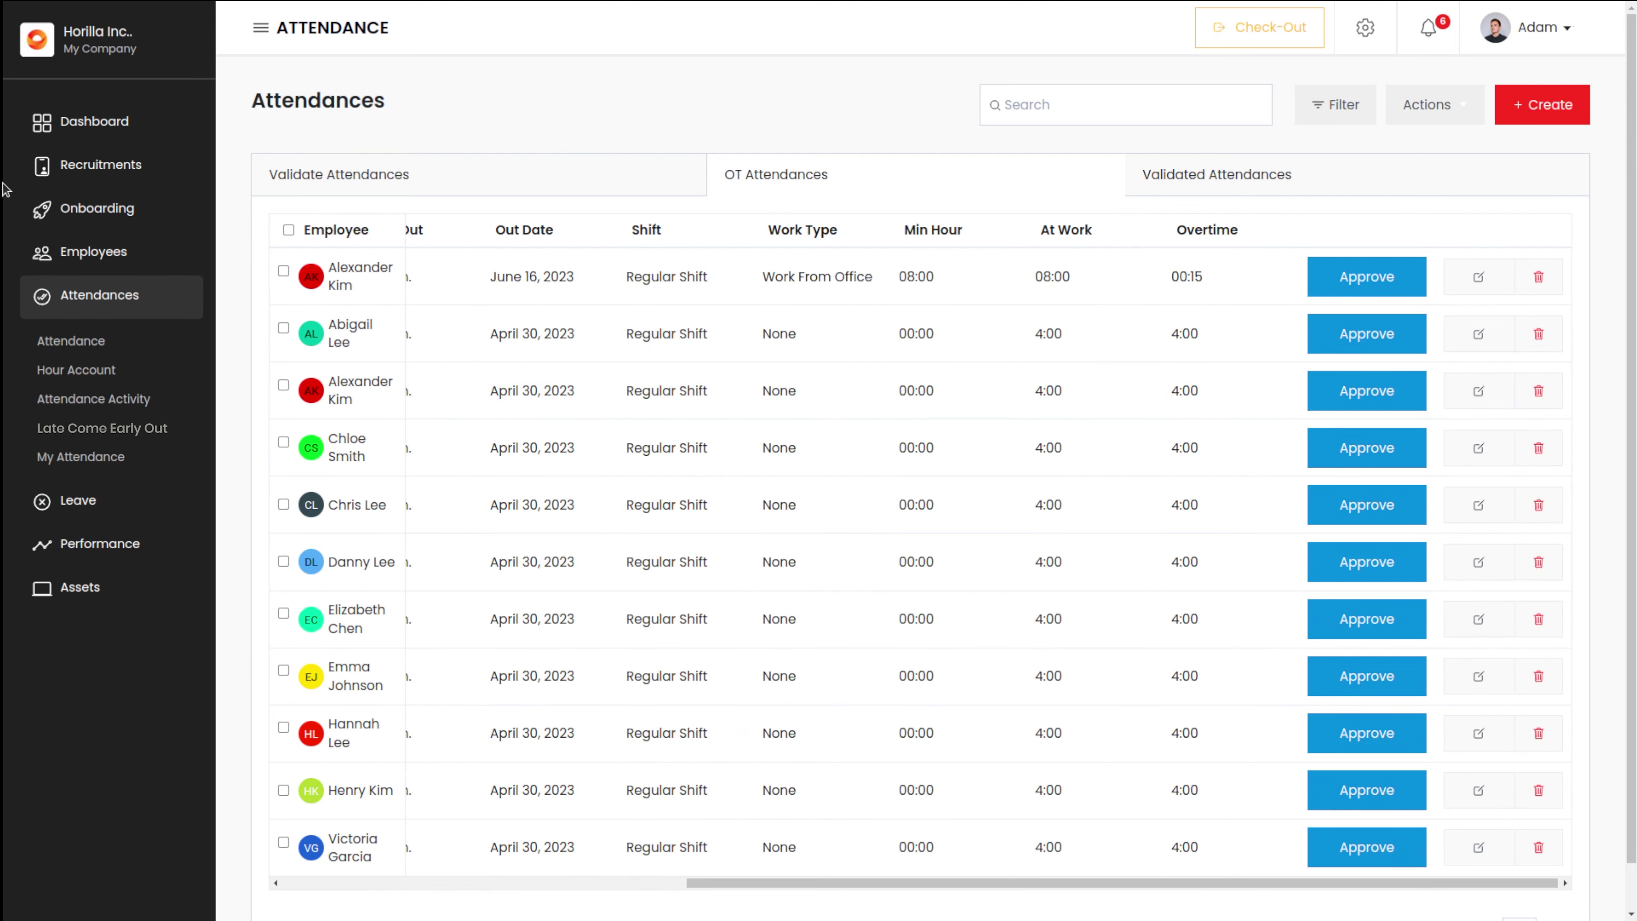
pyautogui.press('F5')
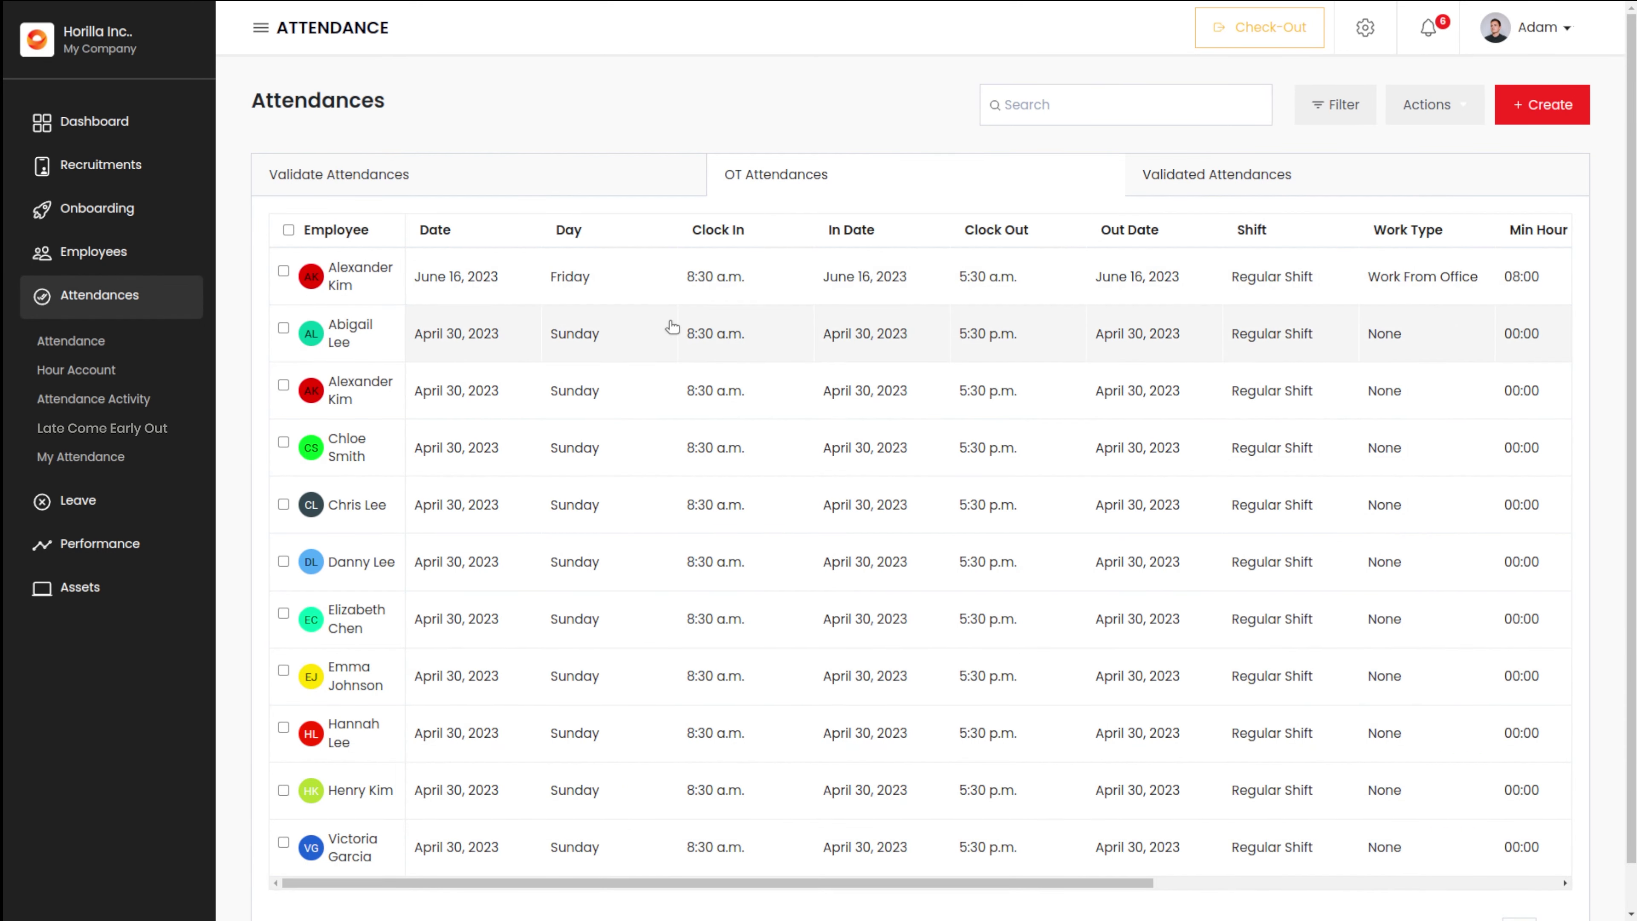
pyautogui.hscroll(8, 672, 327)
pyautogui.hscroll(-8, 672, 327)
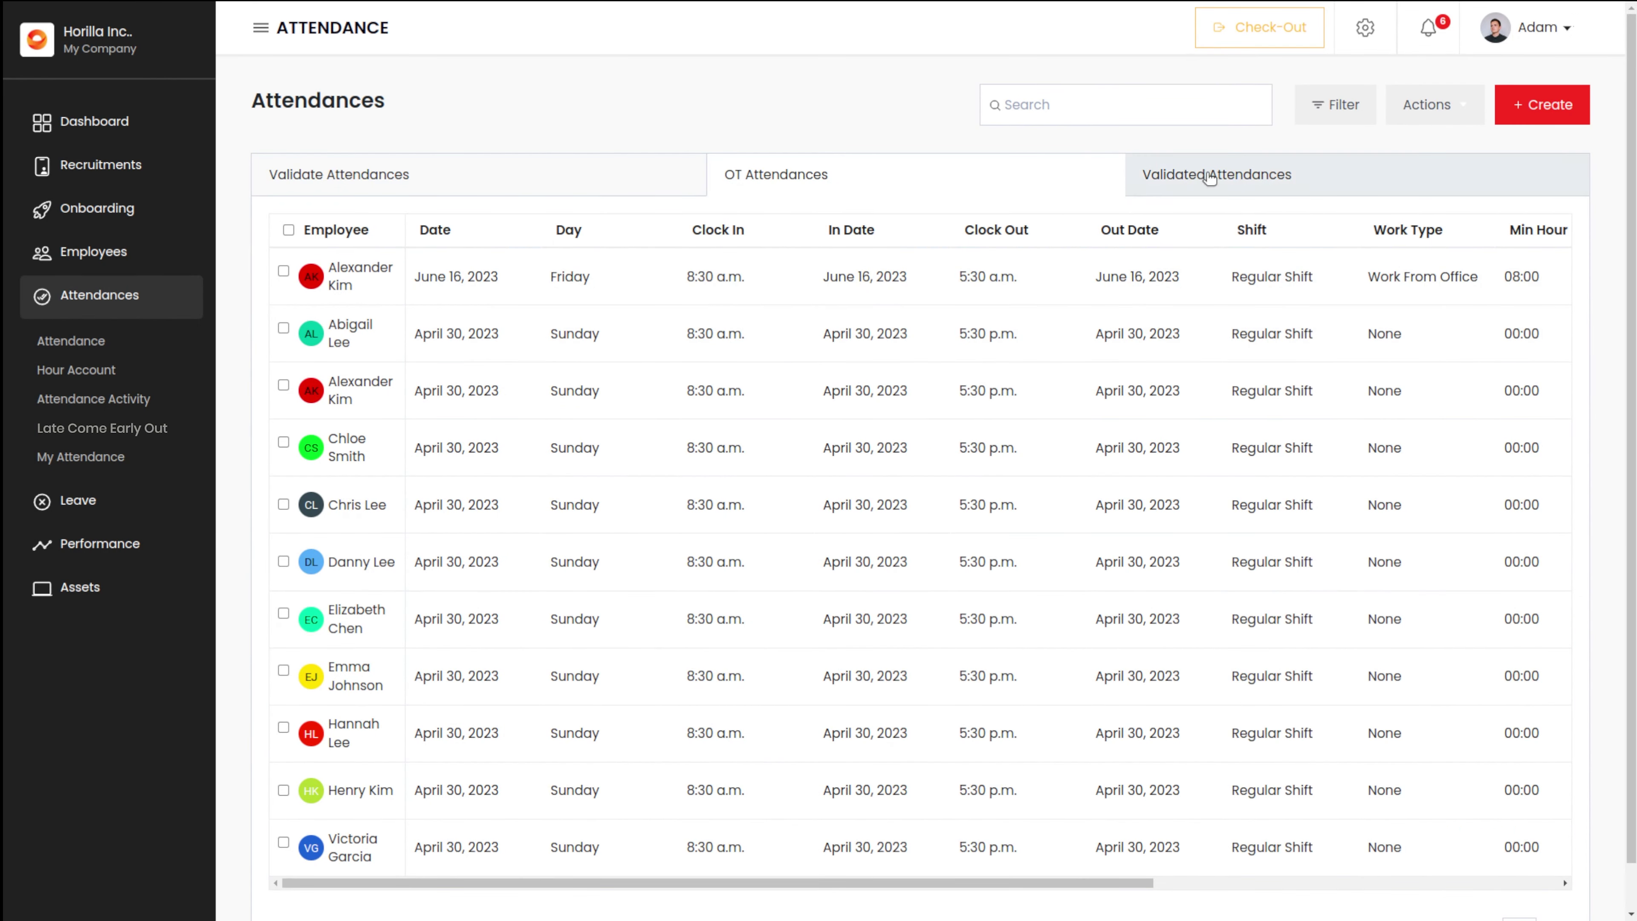
pyautogui.click(674, 181)
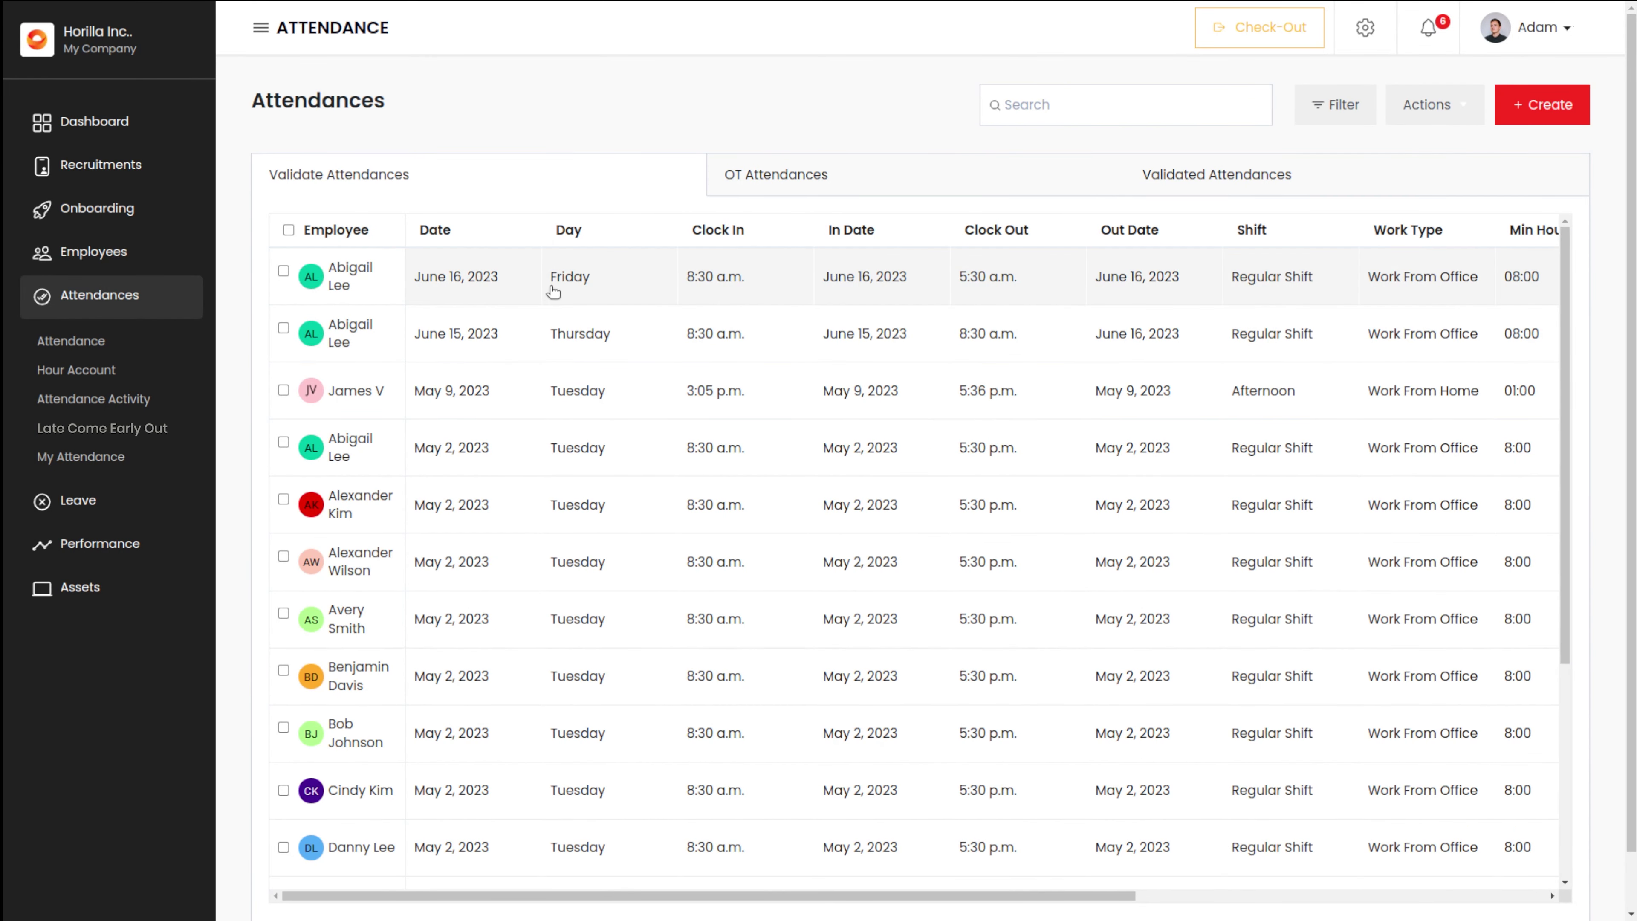
pyautogui.hscroll(8, 1005, 296)
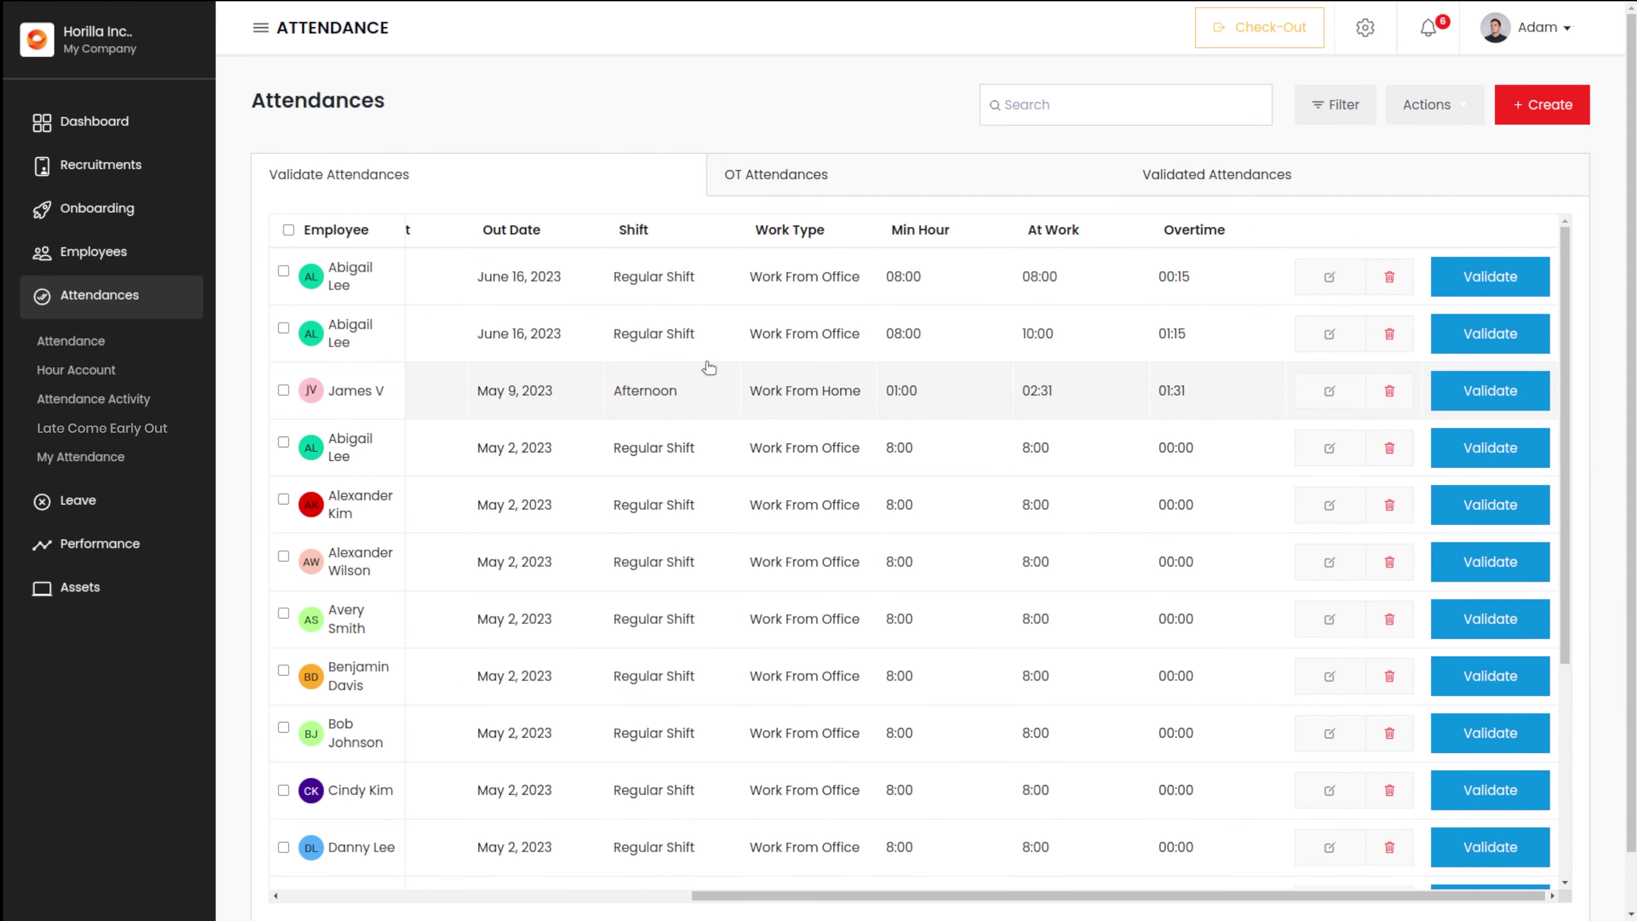
pyautogui.hscroll(-8, 742, 322)
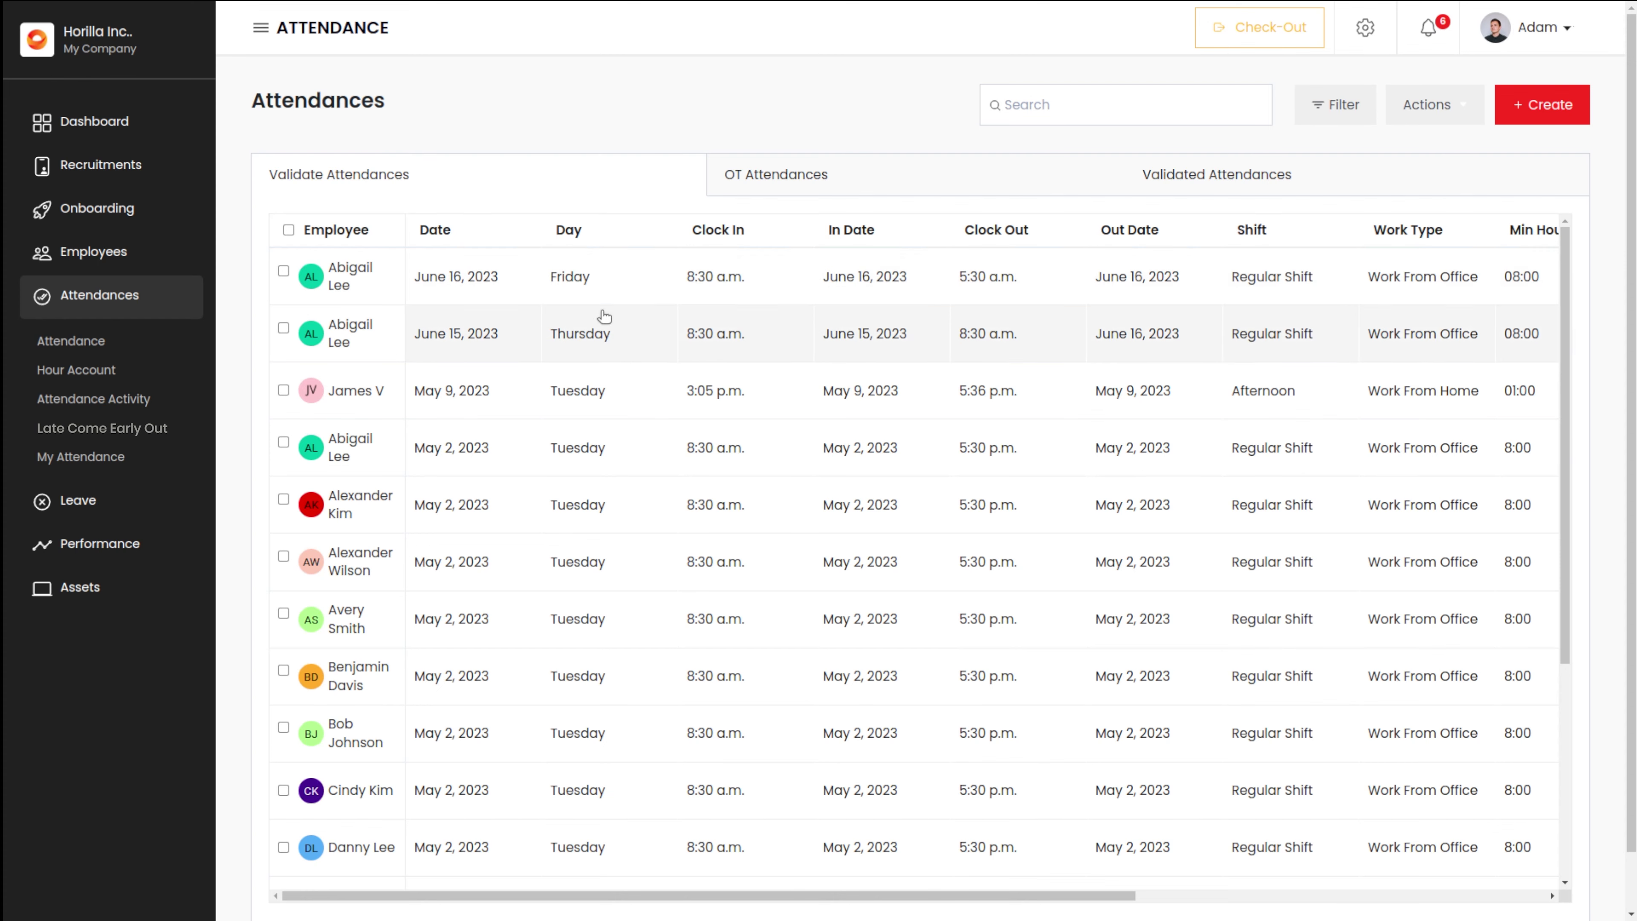
pyautogui.hscroll(5, 807, 334)
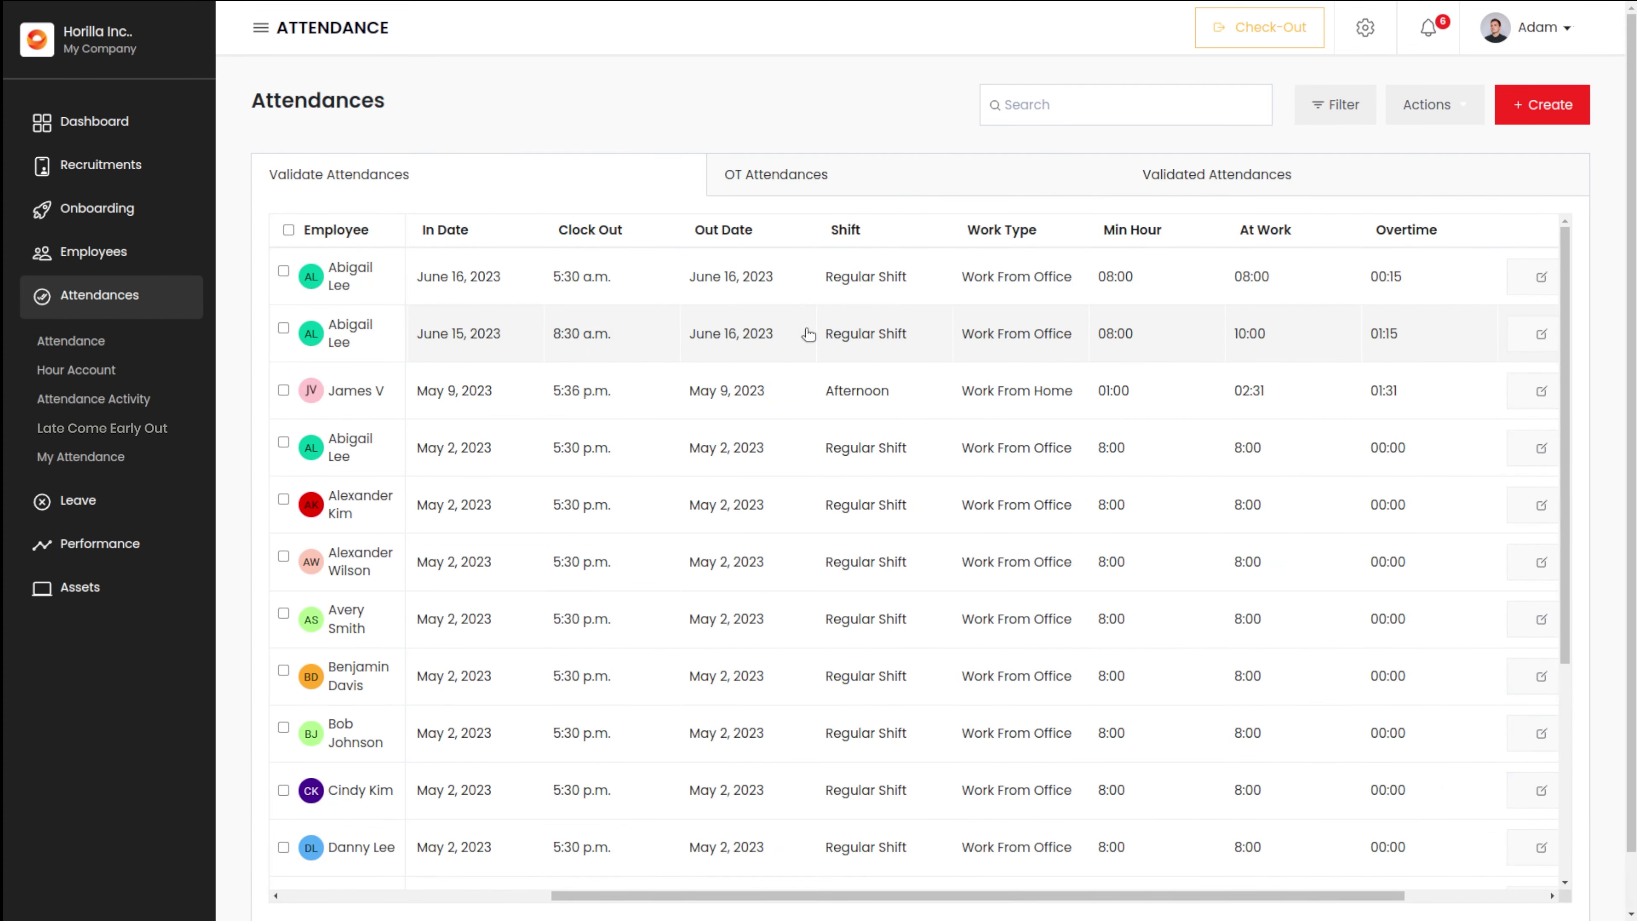
pyautogui.hscroll(-5, 808, 333)
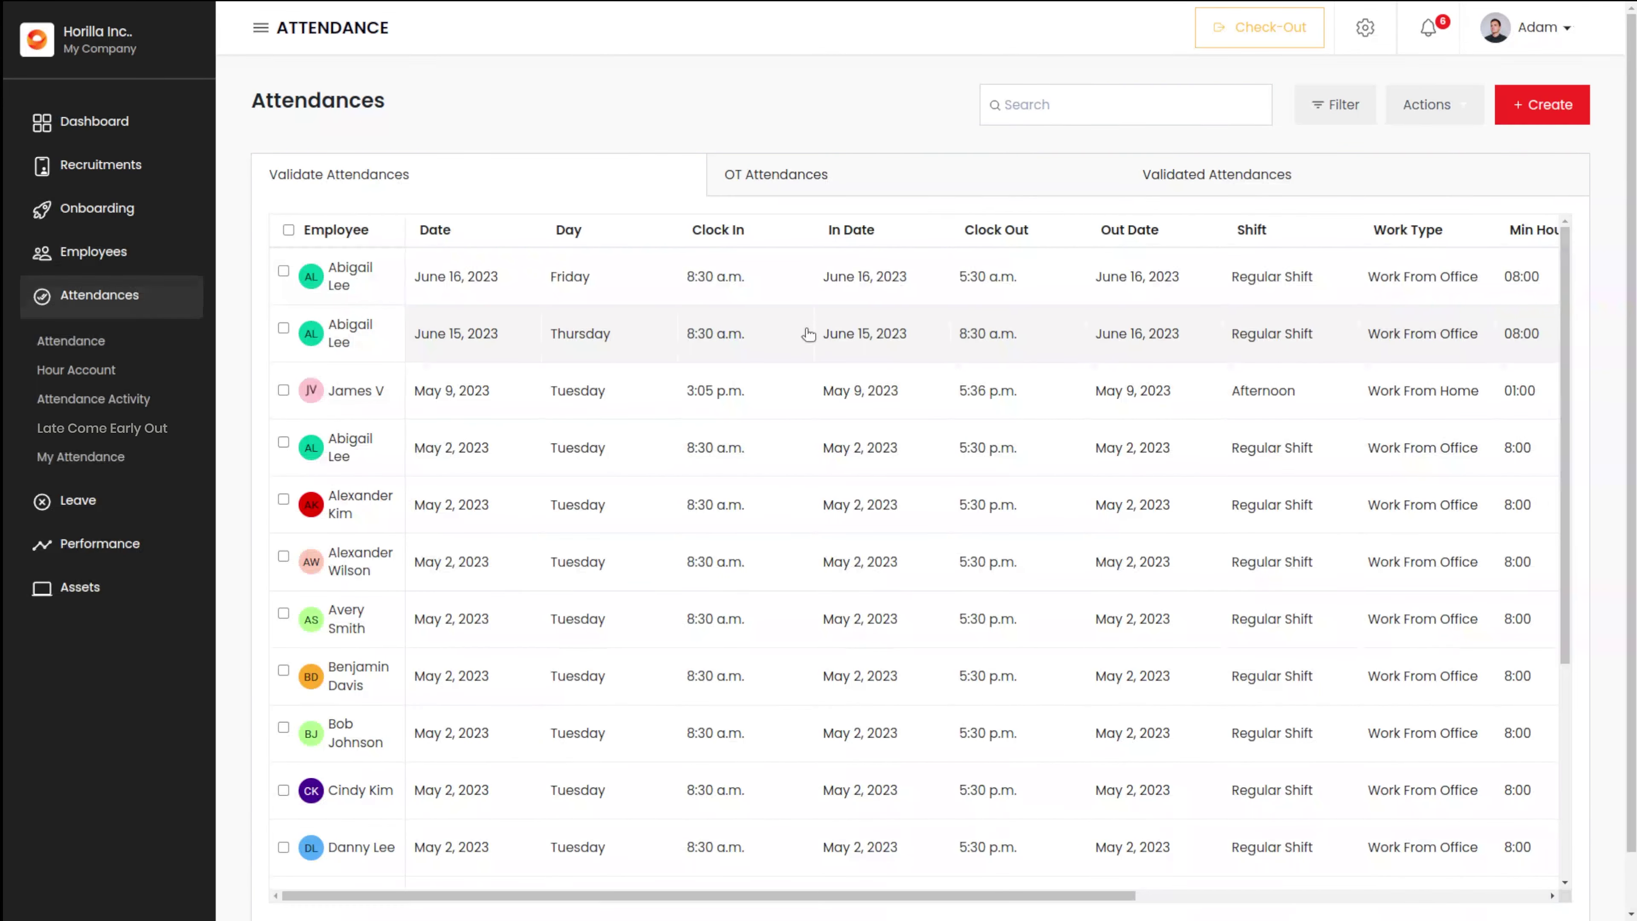
# Step: Validate the June 16, 2023 attendance in the first row of the Validate Attendances list
pyautogui.hscroll(5, 807, 333)
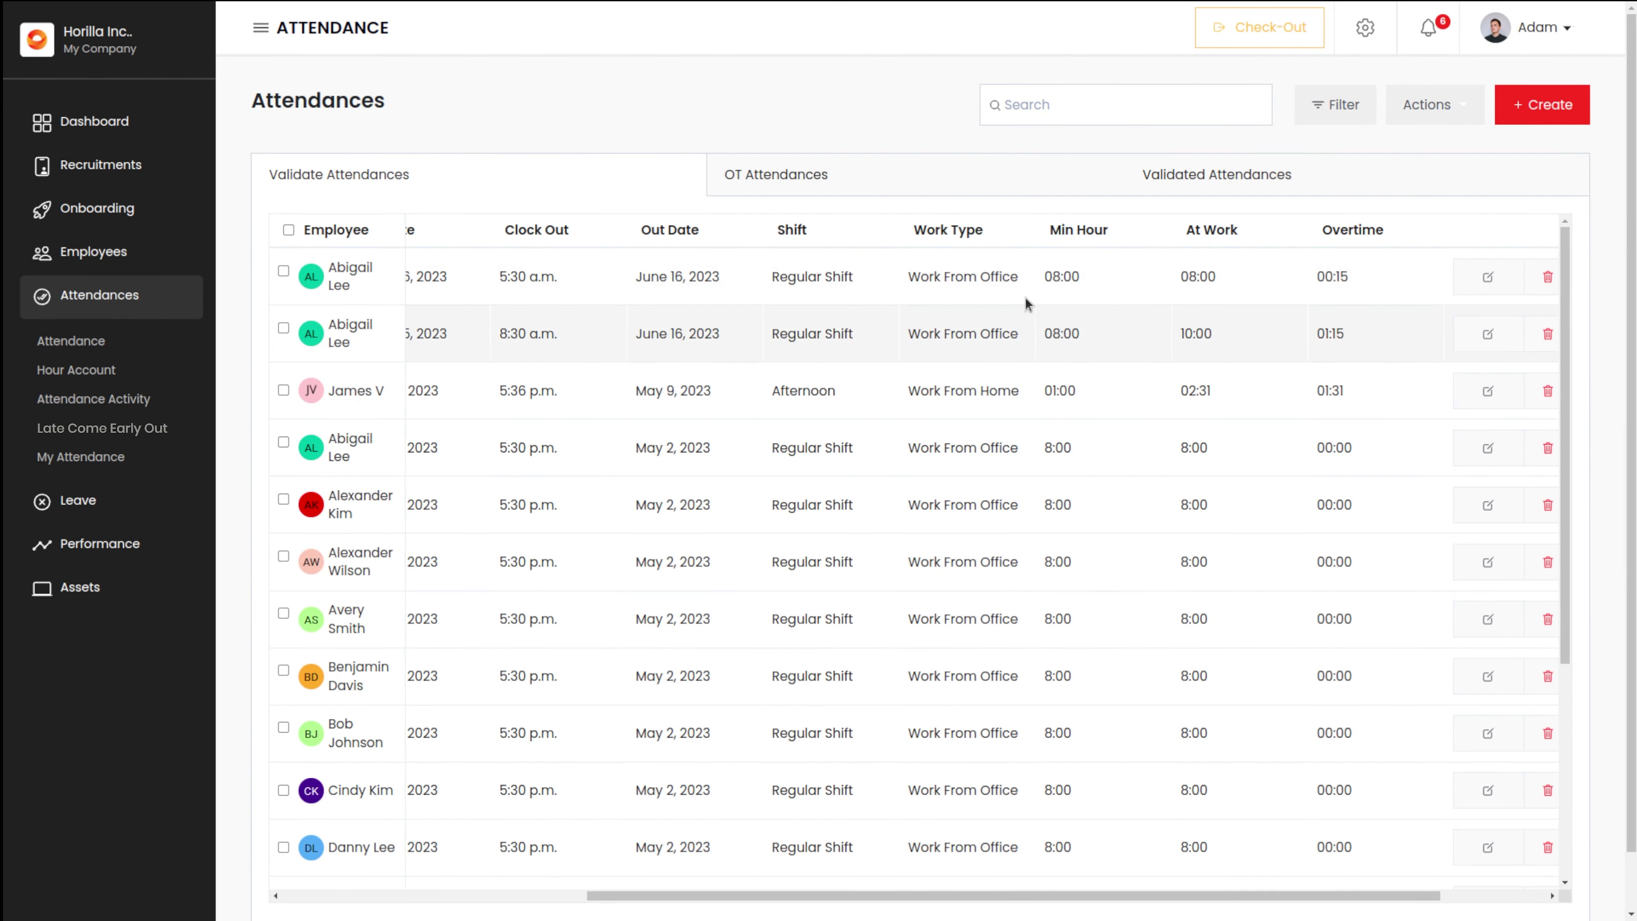
pyautogui.hscroll(2, 1271, 308)
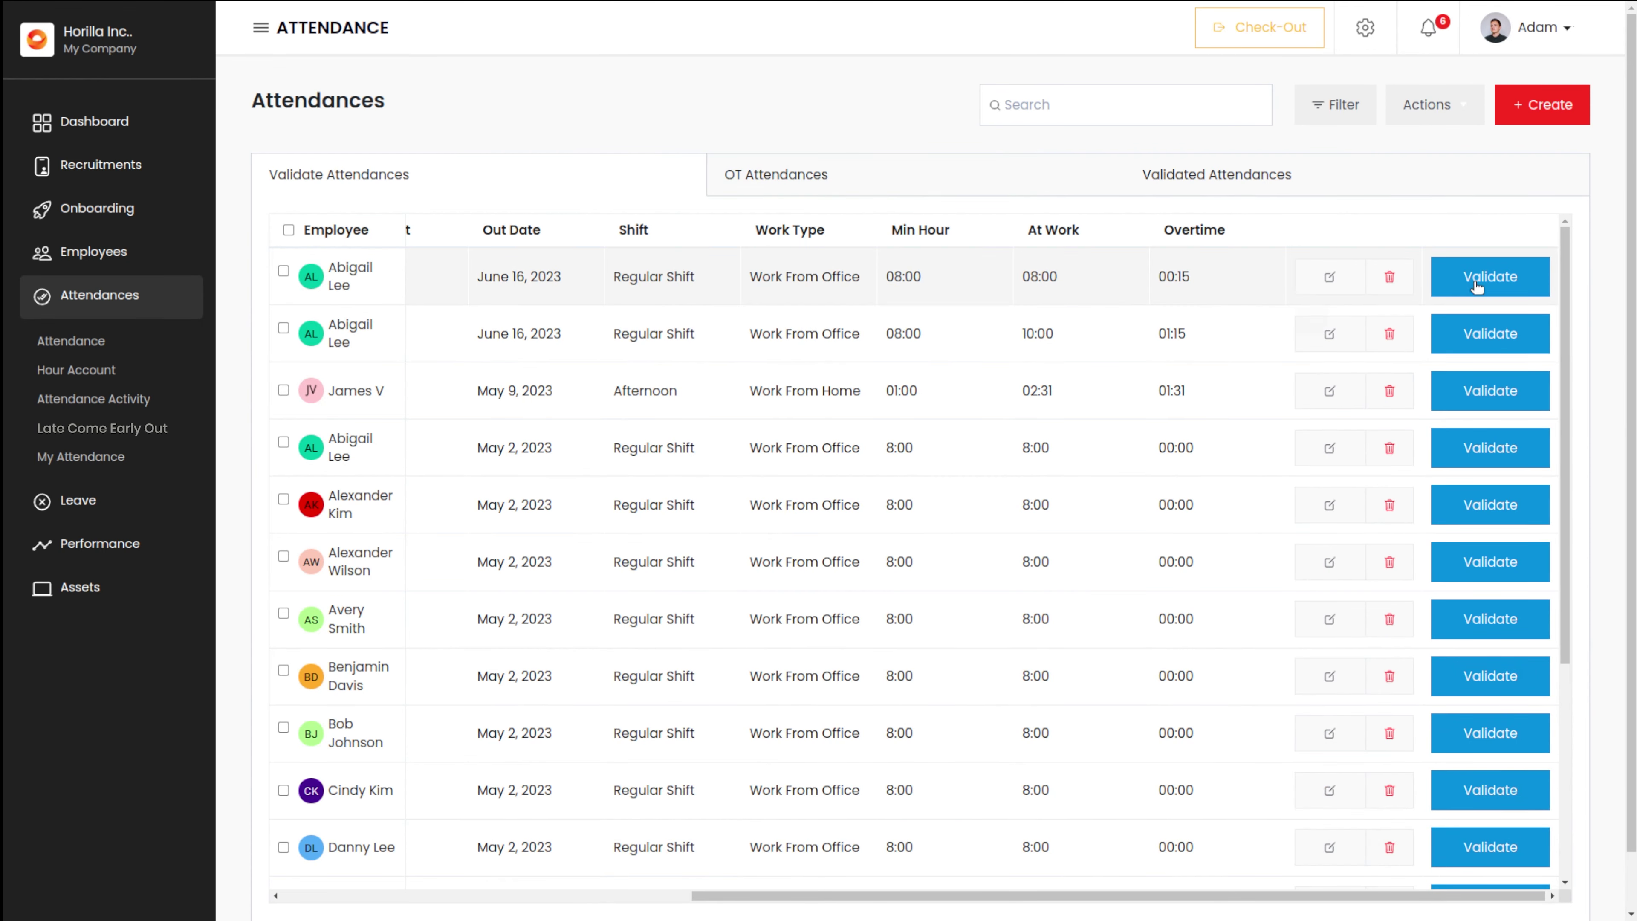
pyautogui.click(1505, 283)
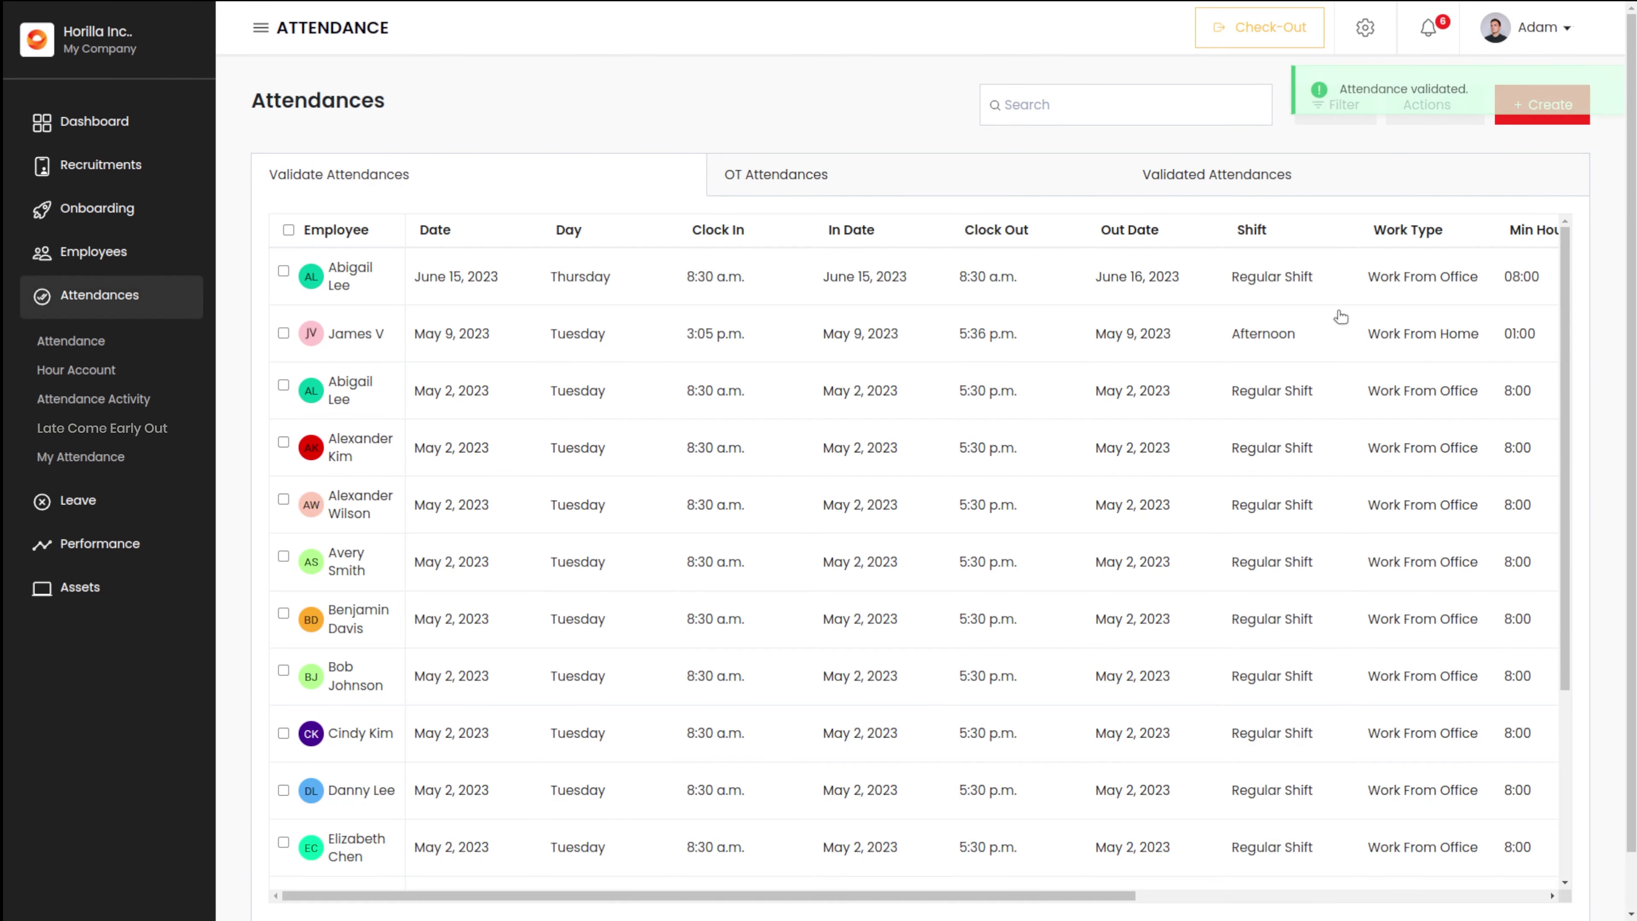
# Step: Approve the overtime of the June 16, 2023 attendance in the first row of the OT Attendances list and review the remaining entries
pyautogui.click(843, 184)
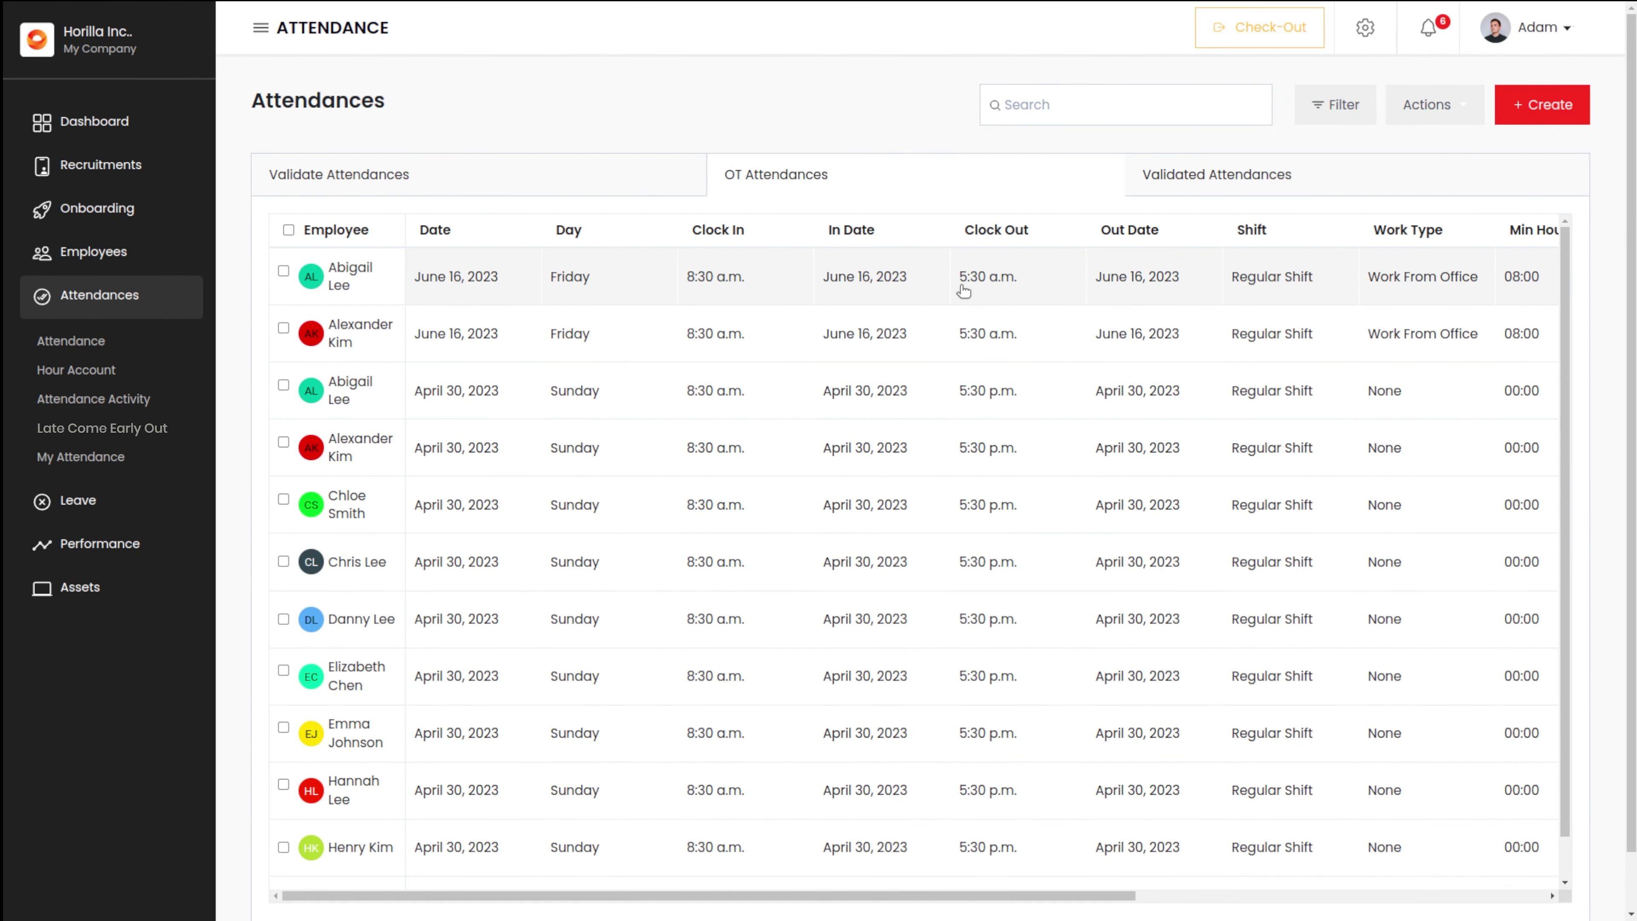
pyautogui.hscroll(5, 1025, 293)
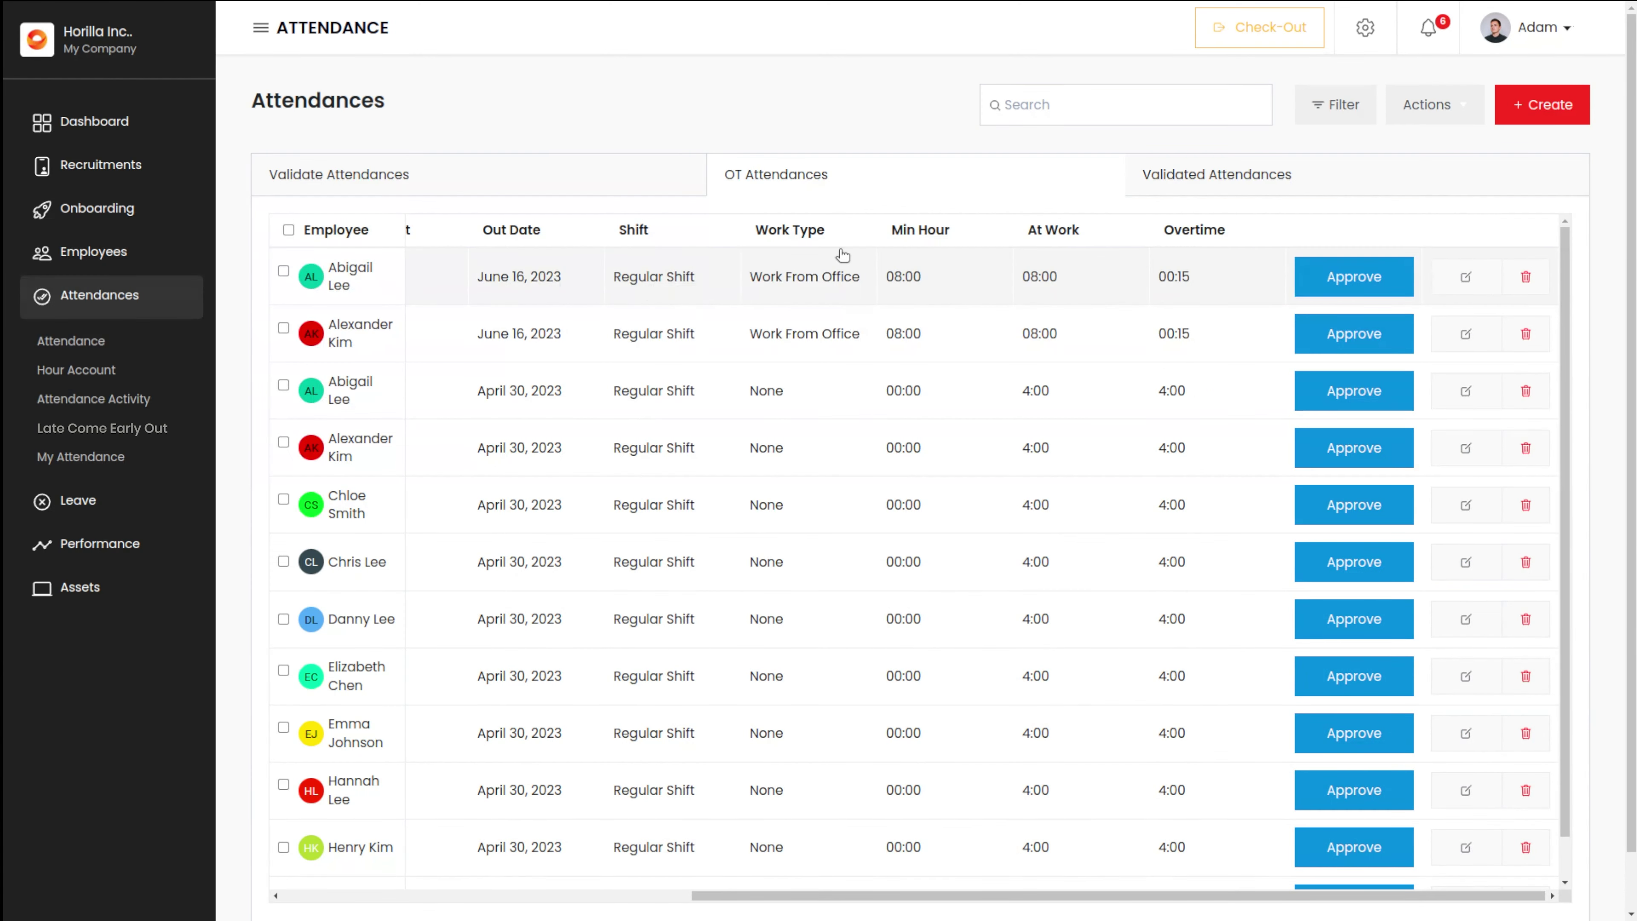
pyautogui.click(1342, 288)
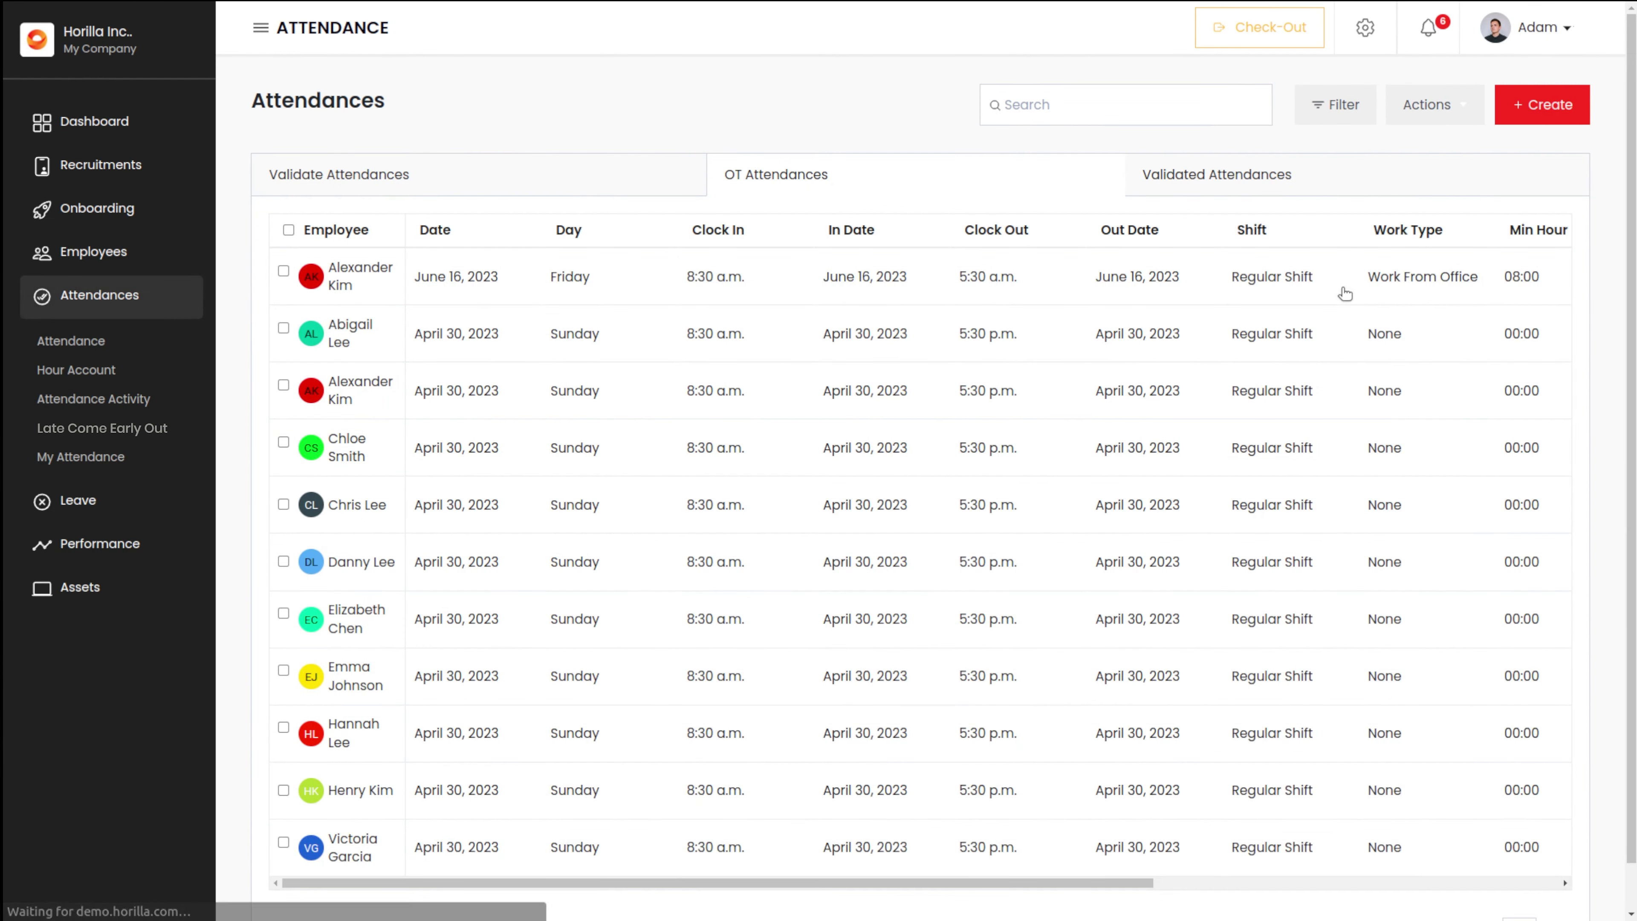
pyautogui.hscroll(5, 1344, 291)
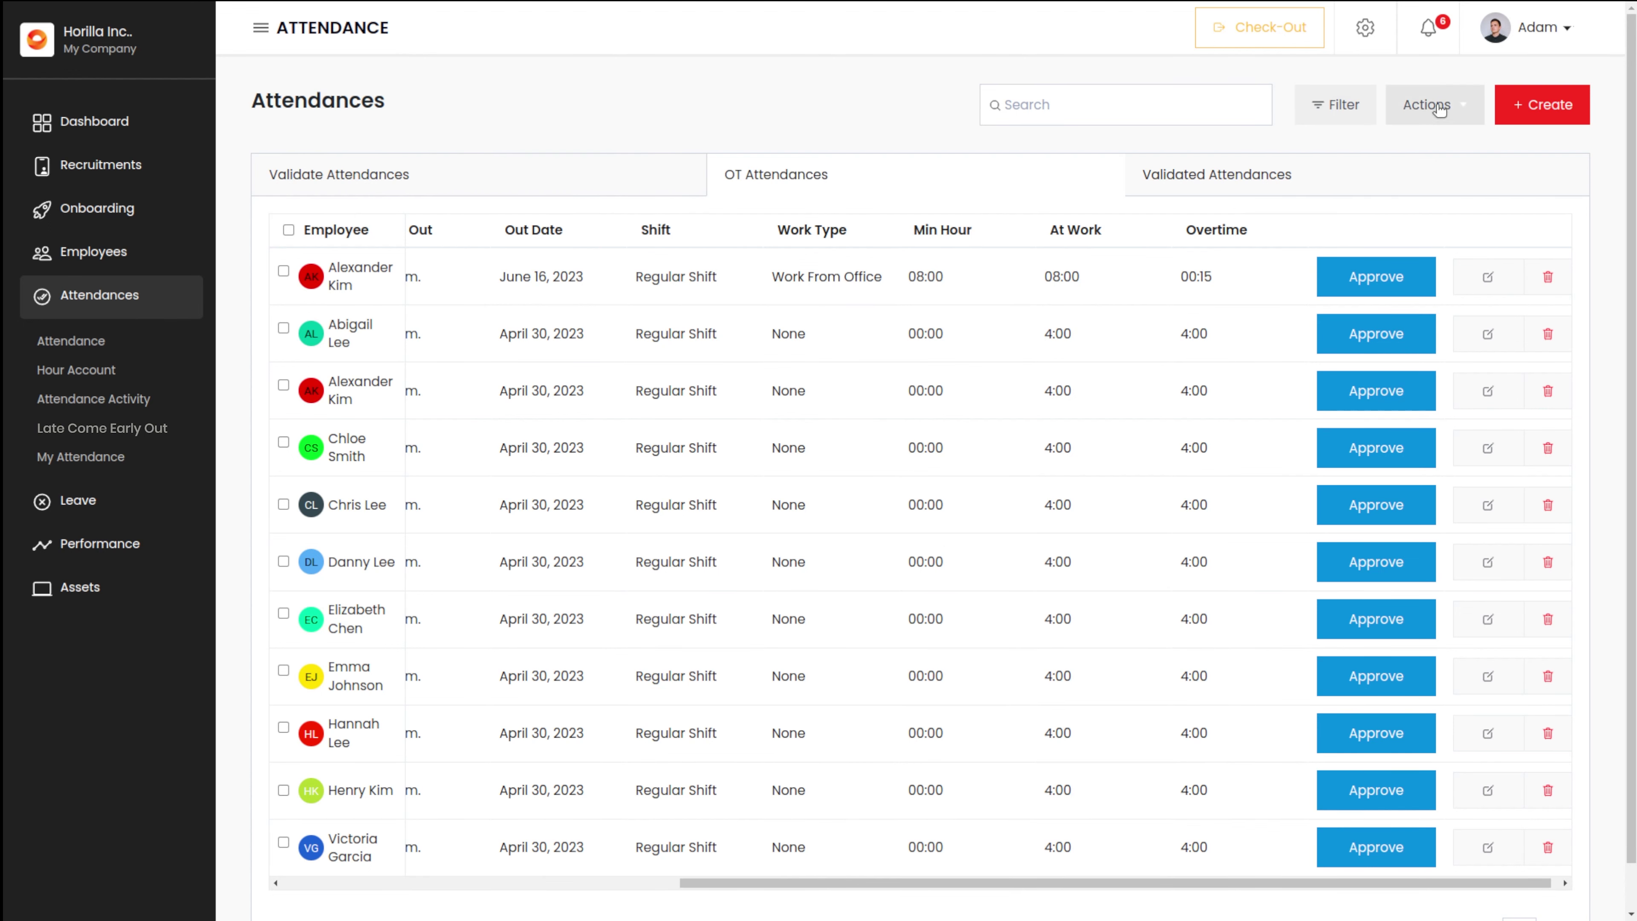
# Step: Edit the existing condition in the Attendance Break Point settings, setting the maximum work duration for automatic validation to 05:00
pyautogui.click(1360, 27)
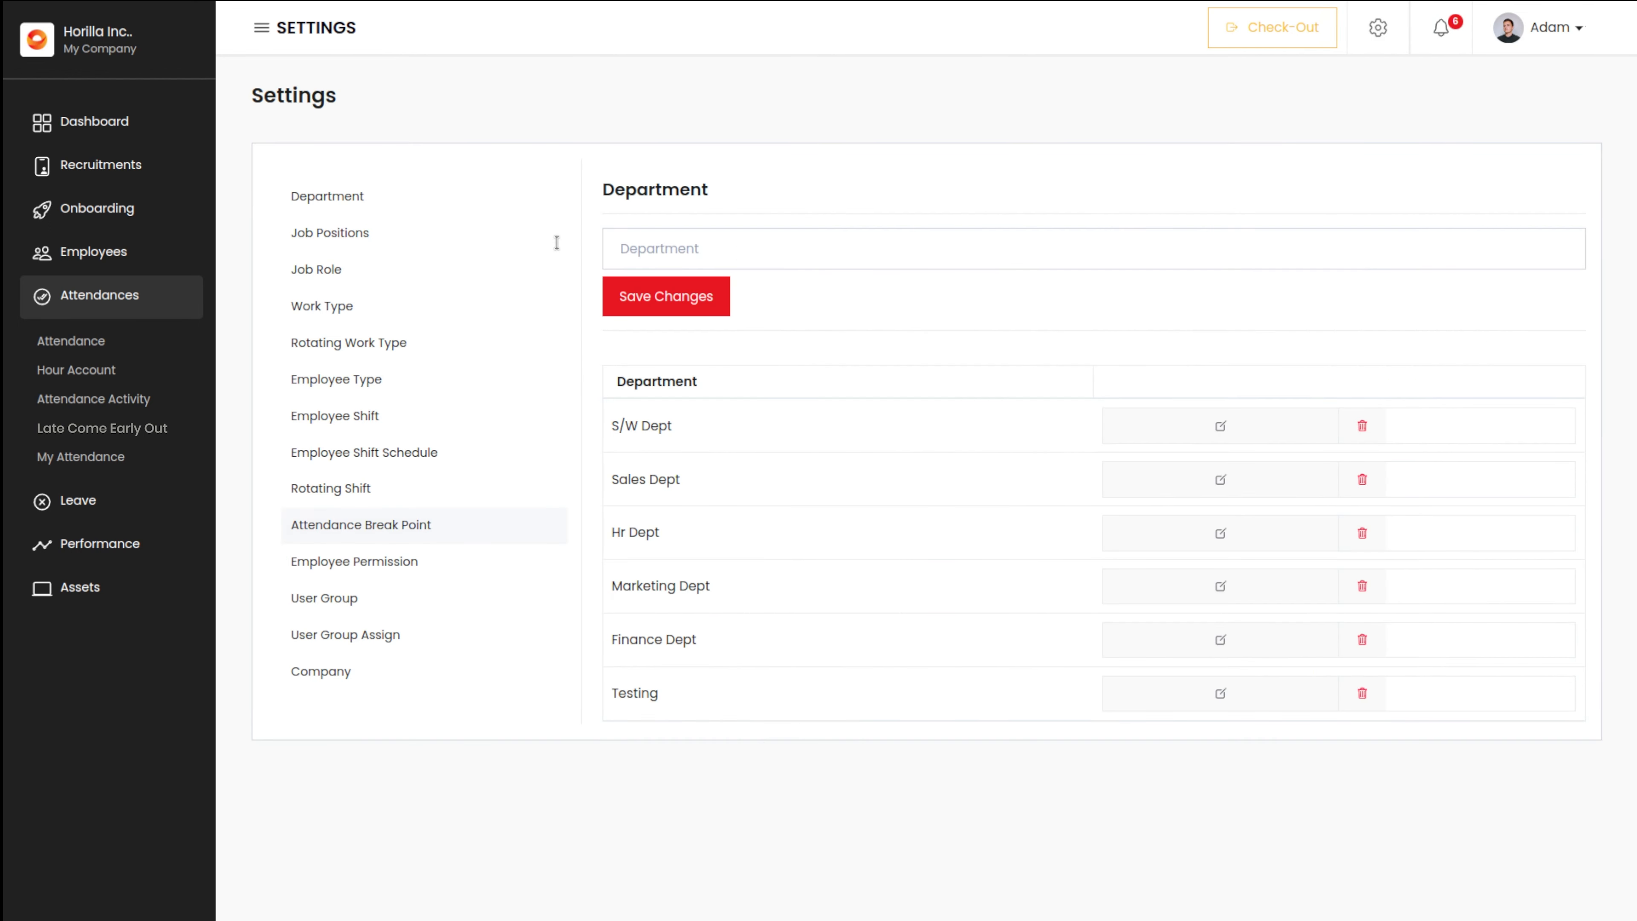
pyautogui.click(359, 526)
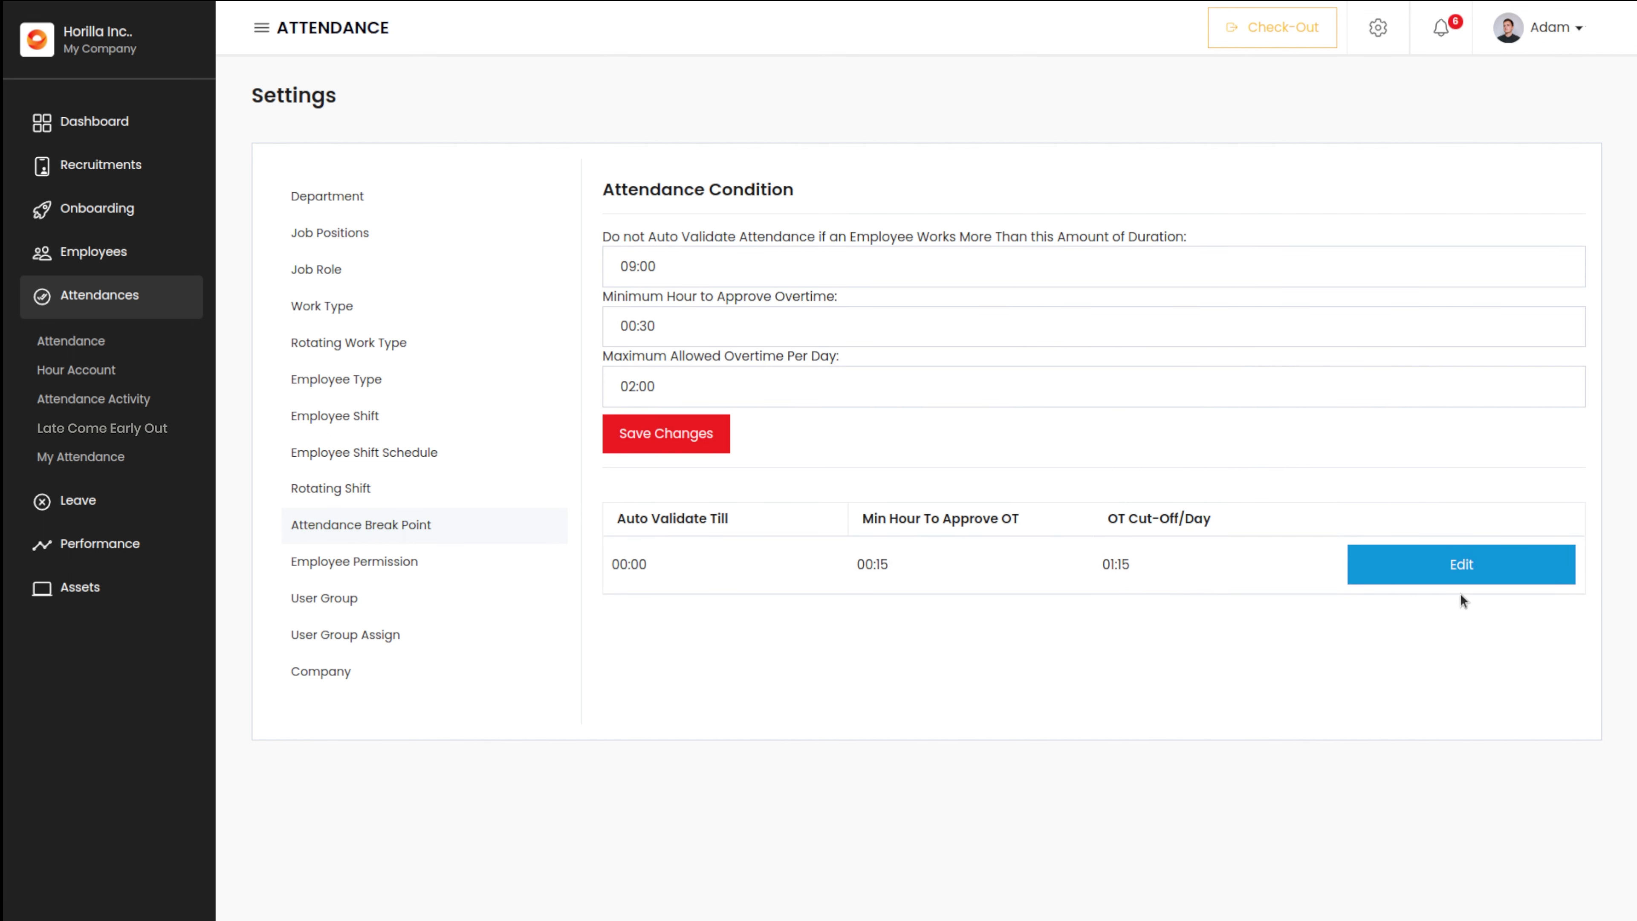
pyautogui.click(1463, 570)
pyautogui.click(632, 263)
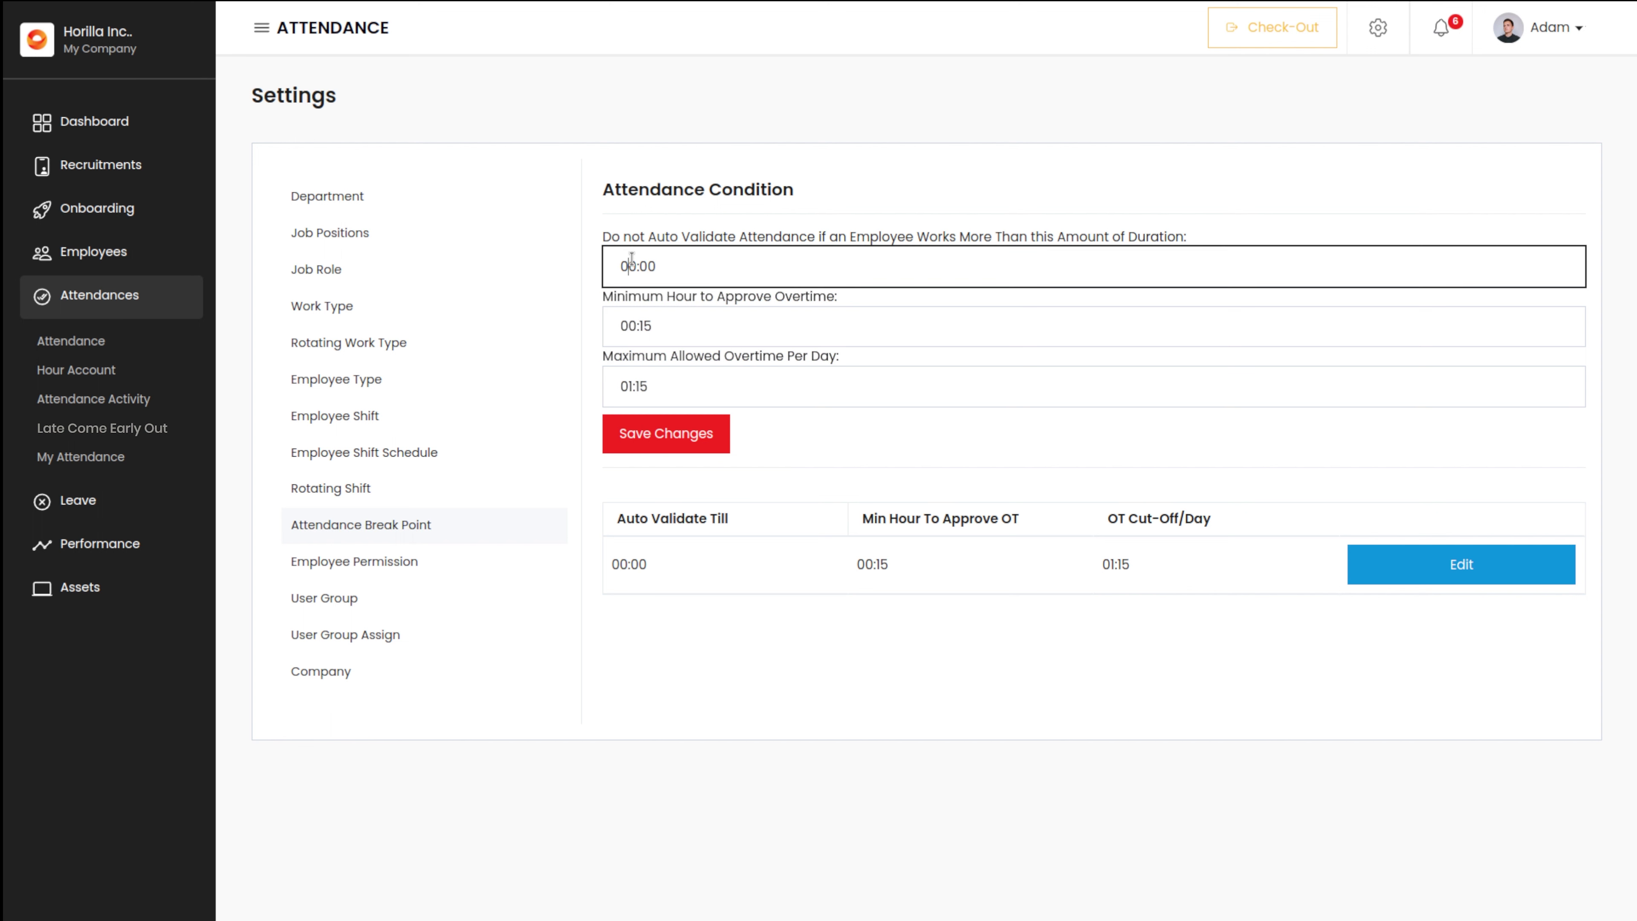
pyautogui.press('BackSpace')
pyautogui.write('5')
pyautogui.click(652, 327)
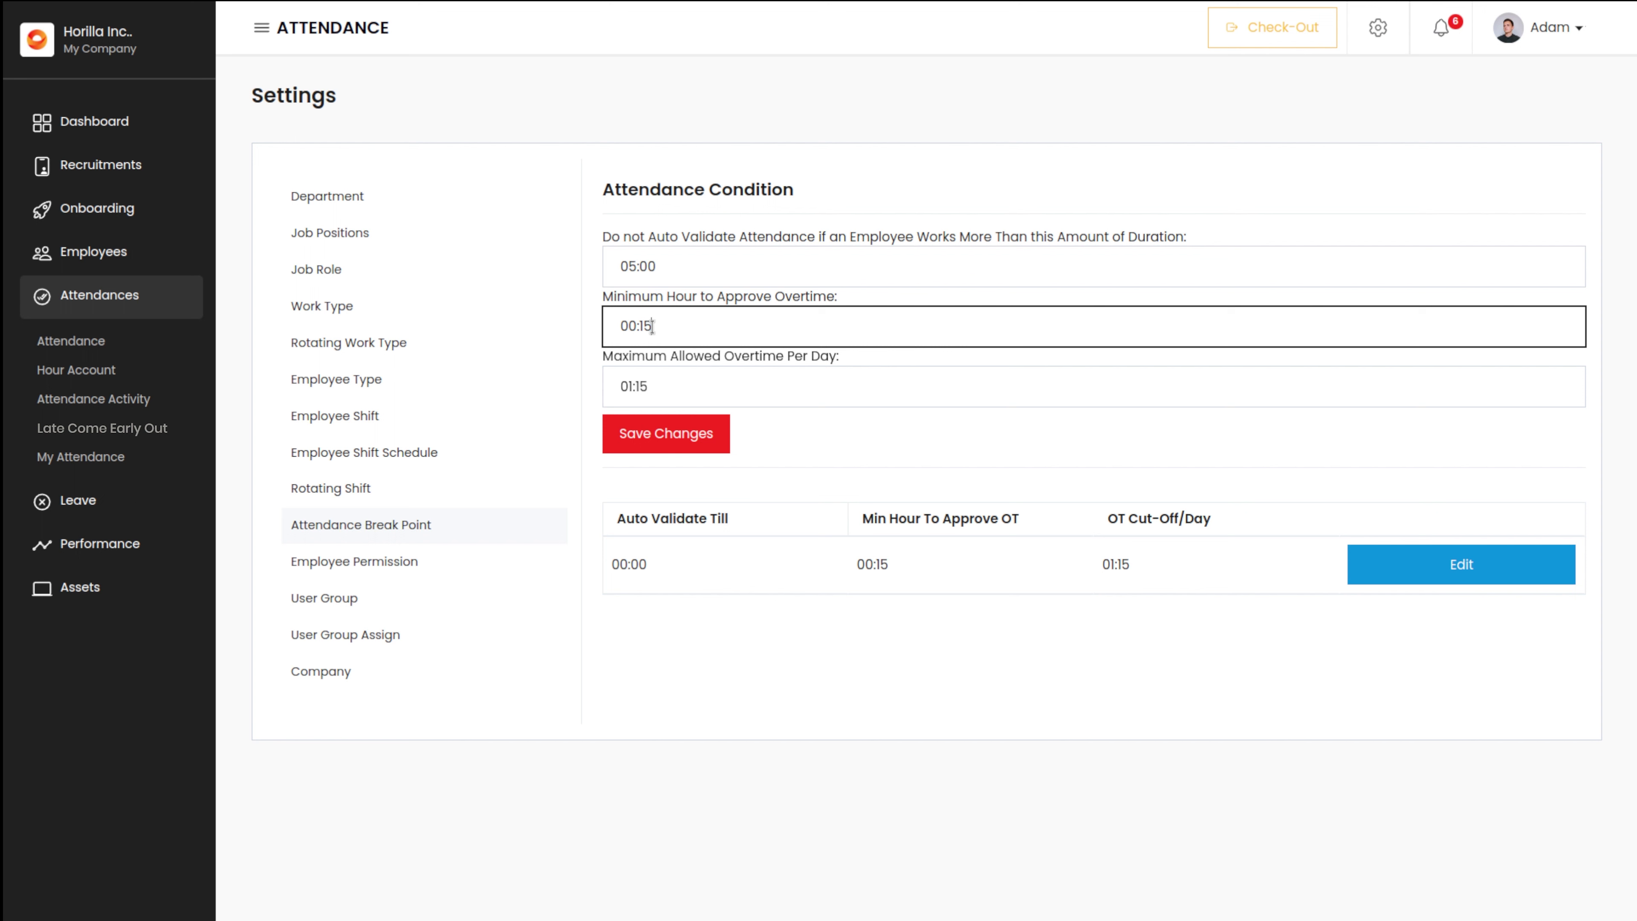
pyautogui.click(691, 397)
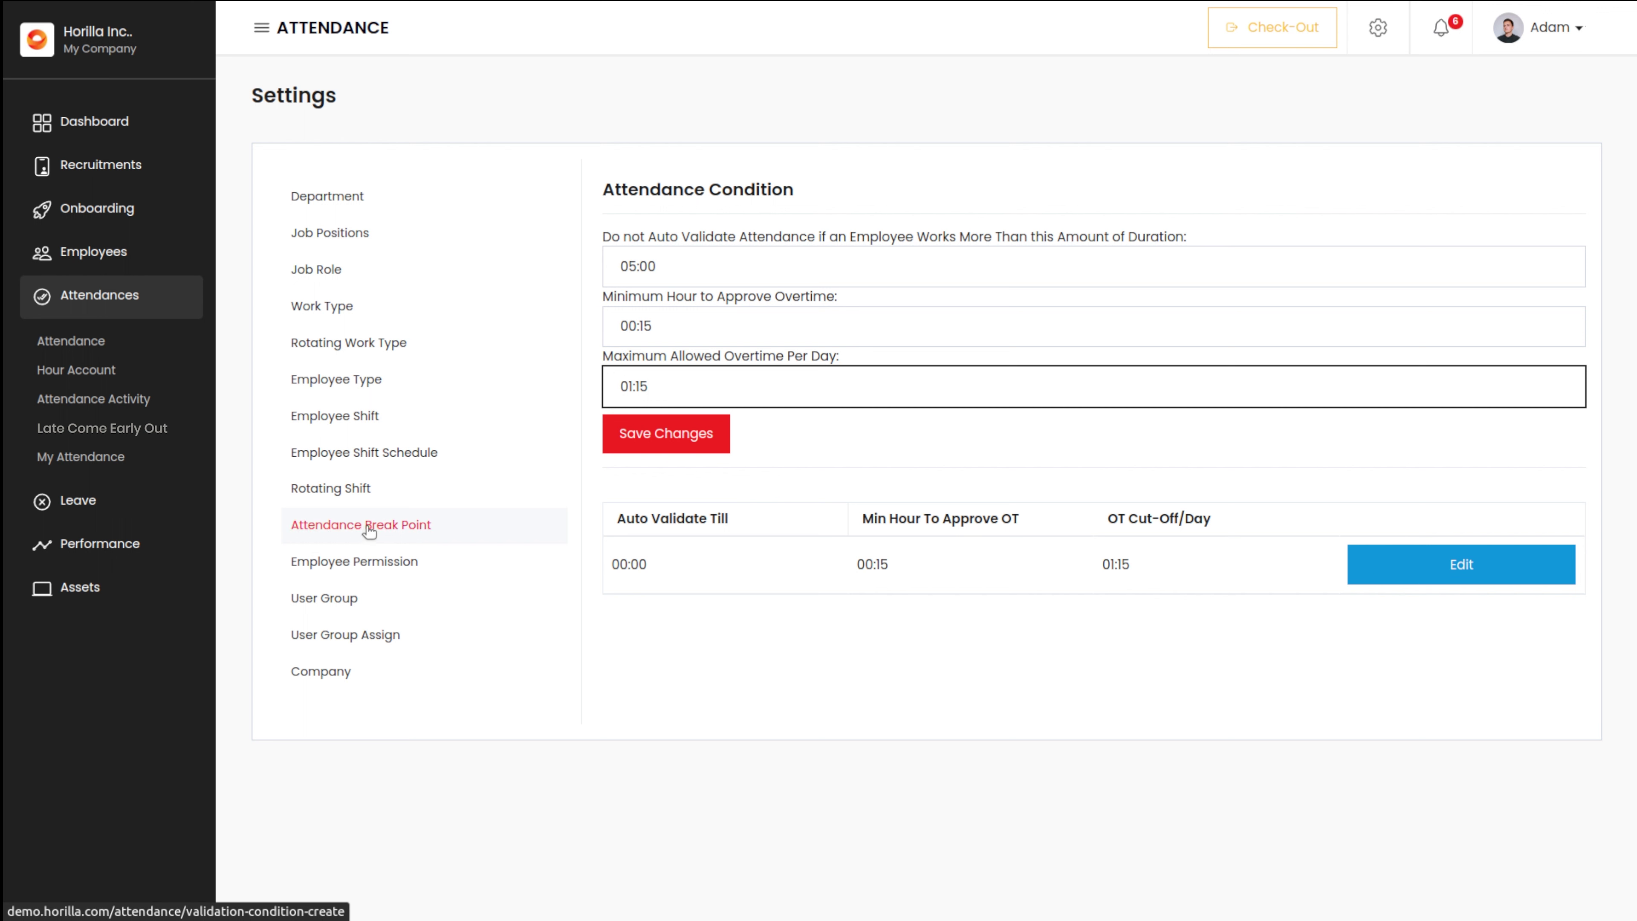
# Step: Examine the at-work and overtime hours of the June 16, 2023 attendance in the OT Attendances list
pyautogui.click(486, 516)
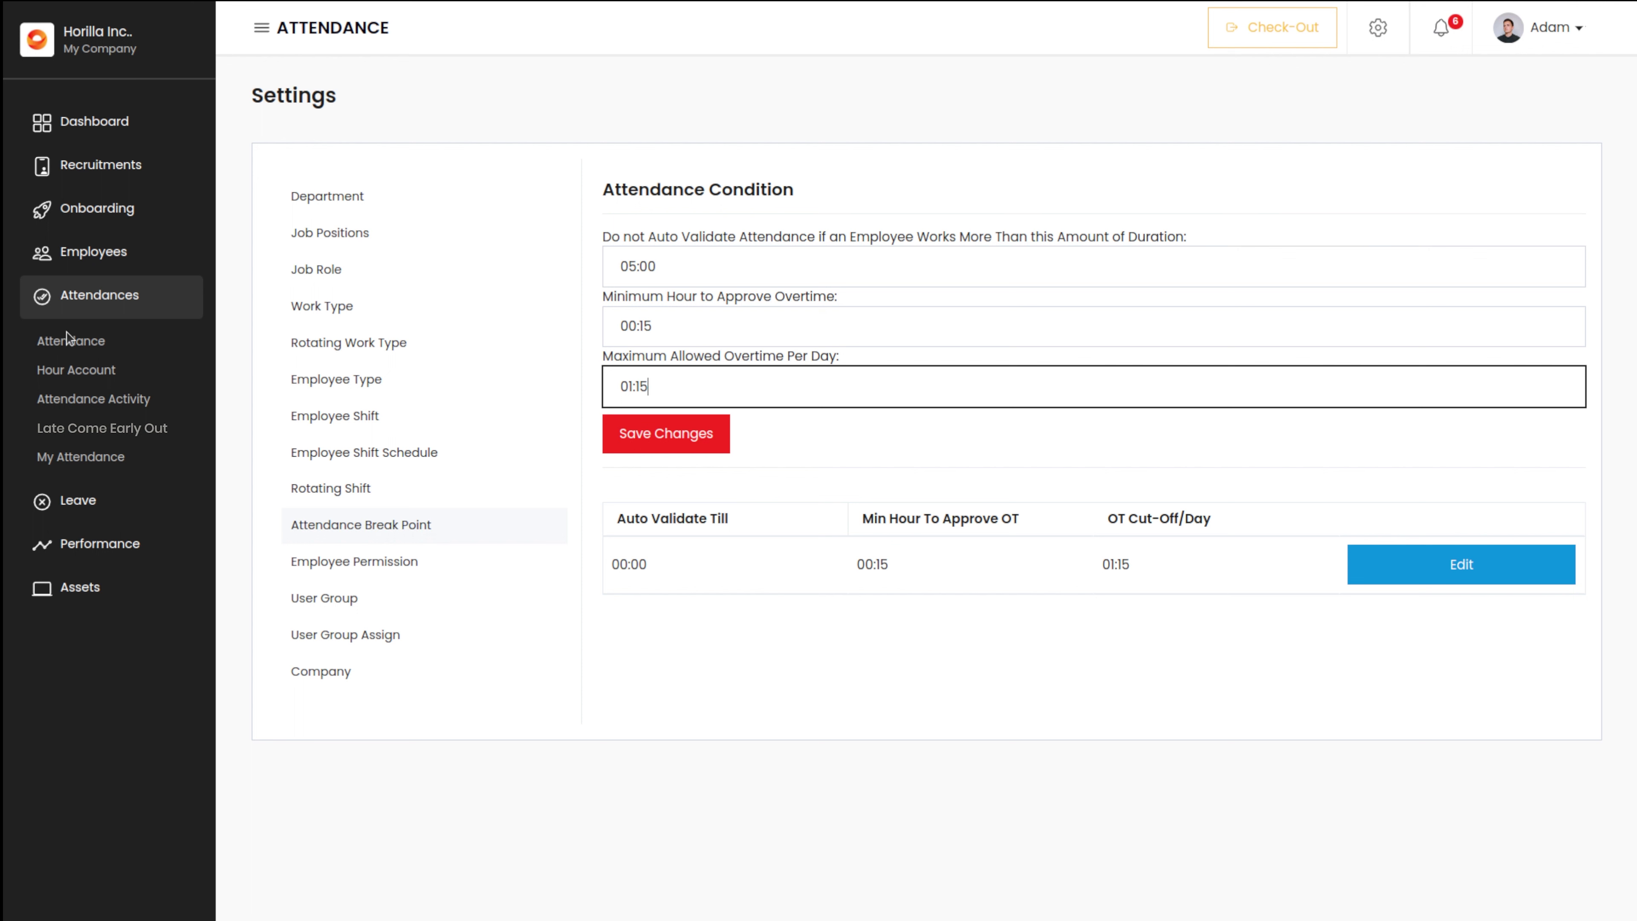
pyautogui.click(81, 348)
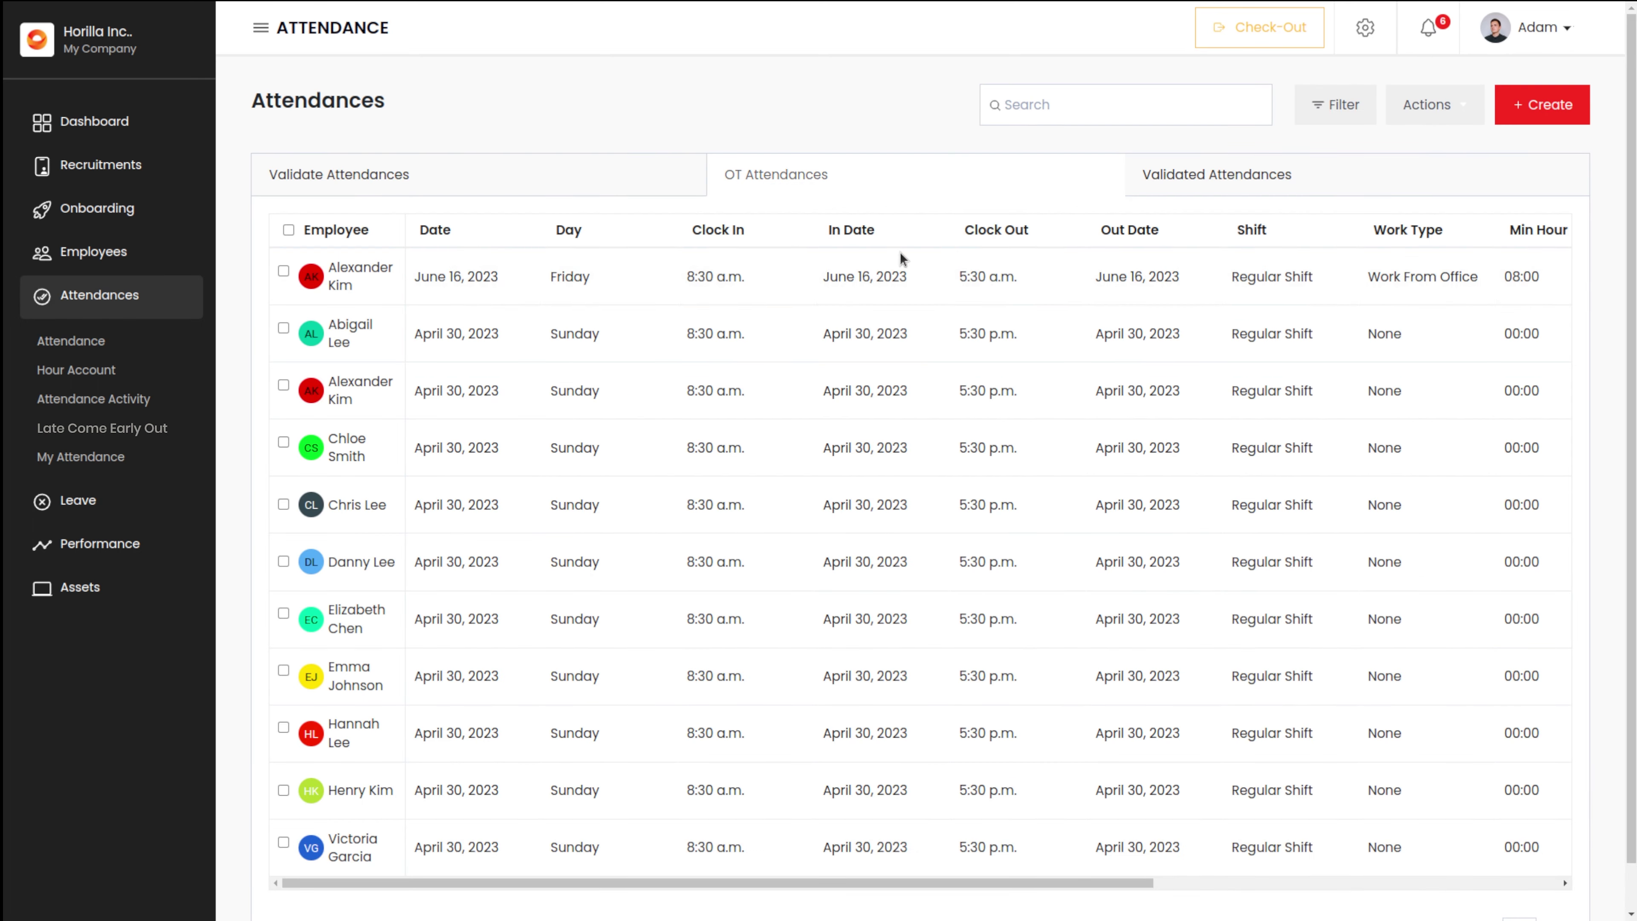
pyautogui.click(742, 175)
pyautogui.hscroll(10, 1131, 514)
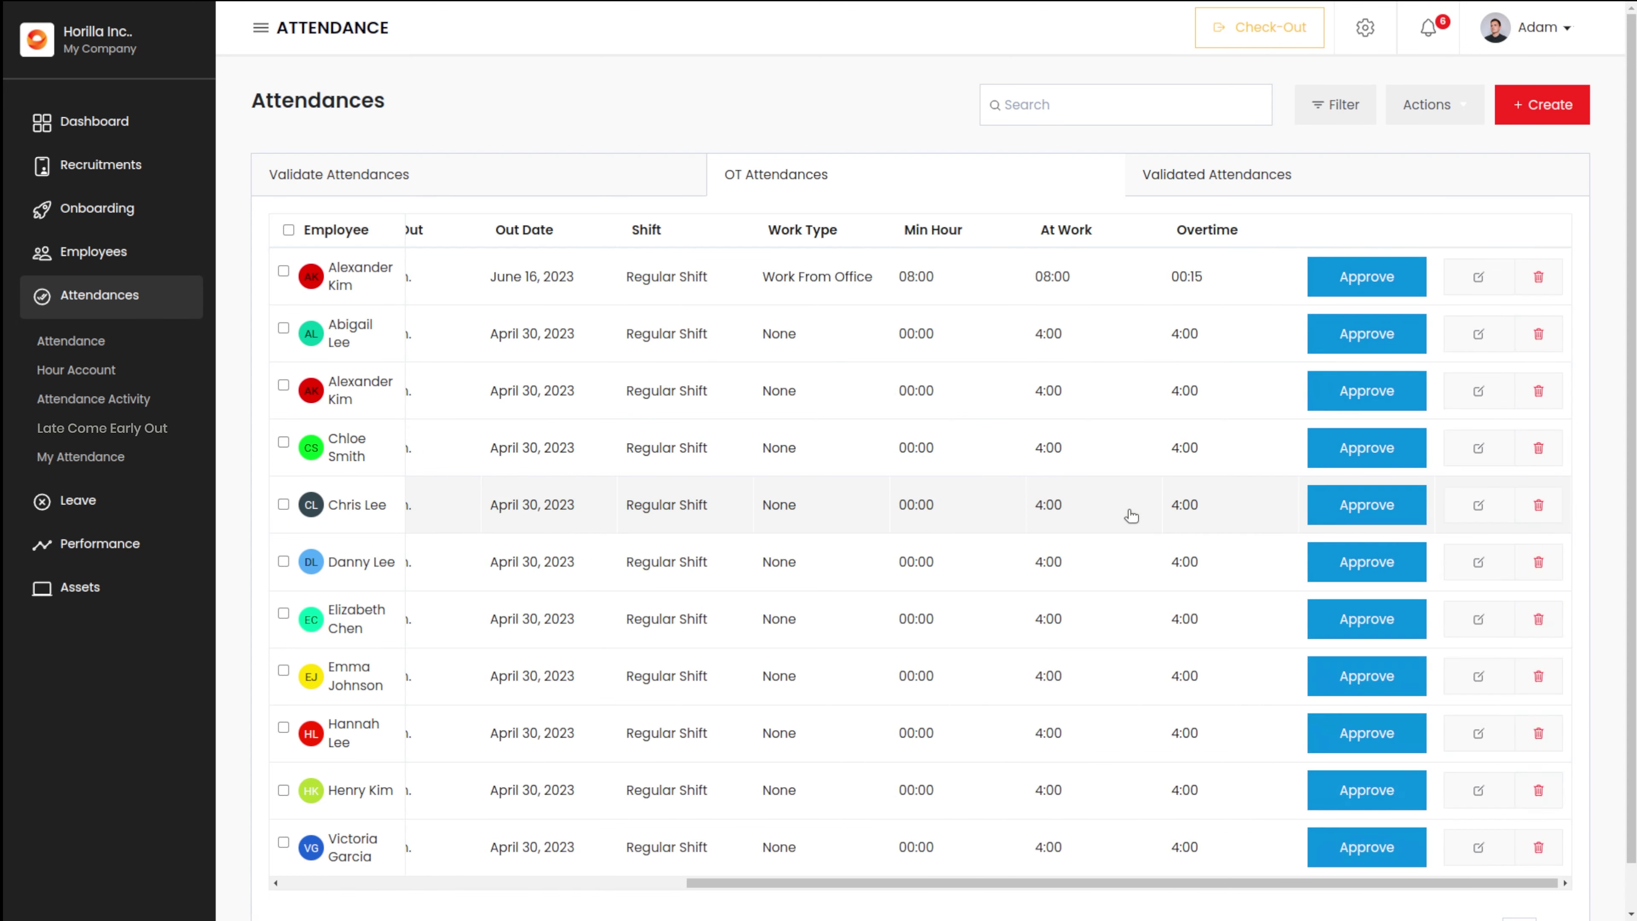
pyautogui.hscroll(-5, 1131, 514)
pyautogui.hscroll(2, 1131, 514)
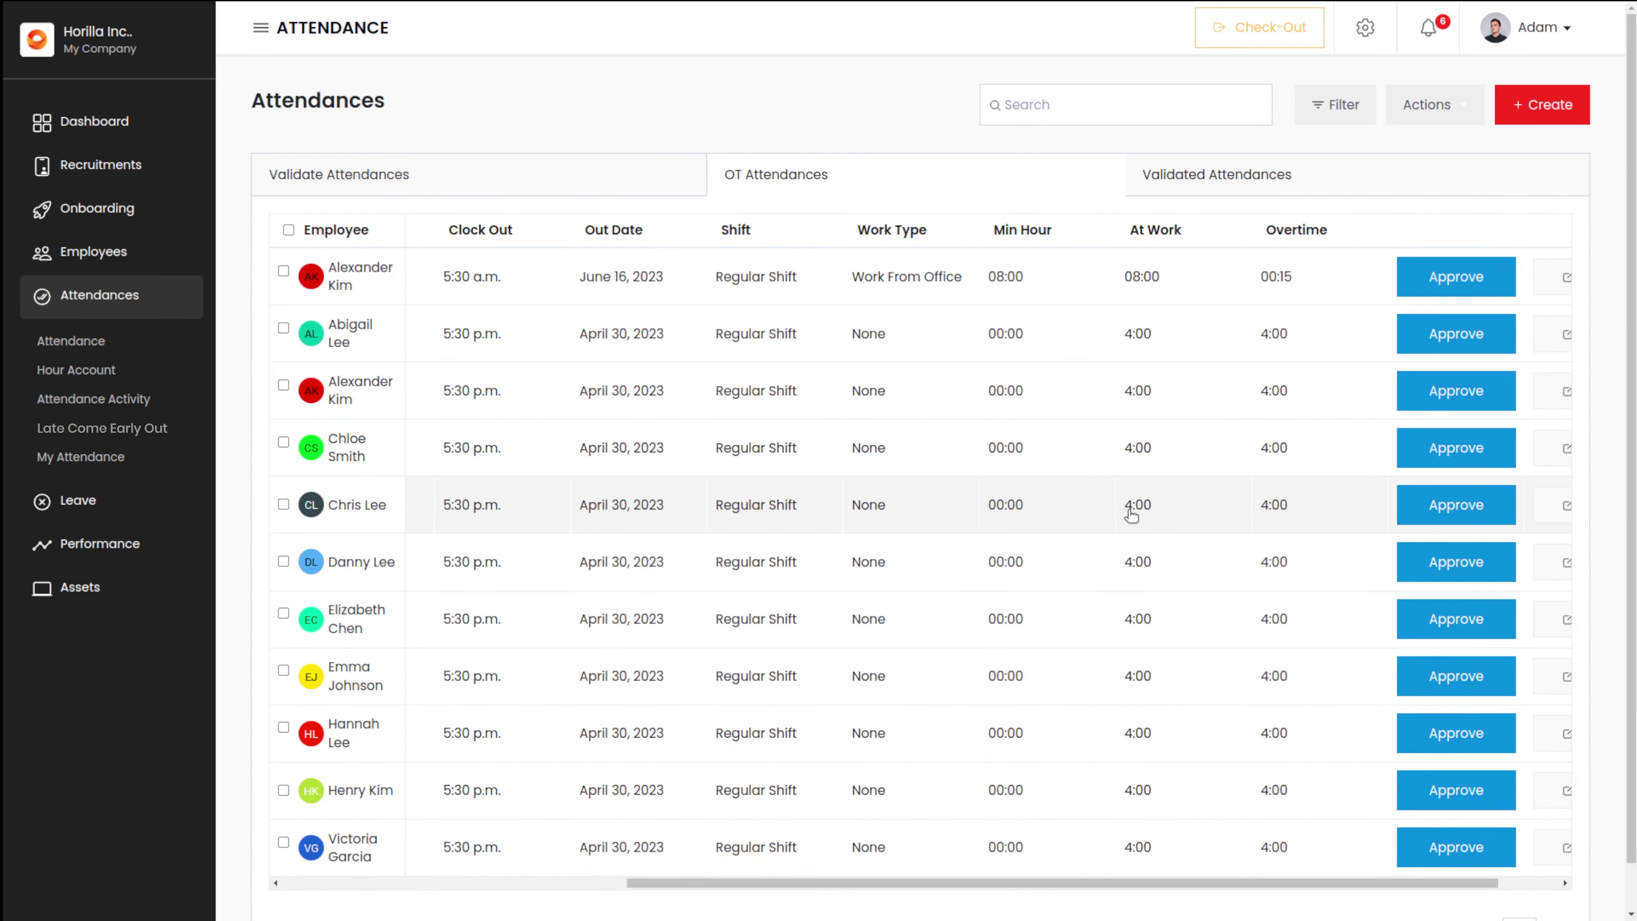
pyautogui.hscroll(-5, 1131, 514)
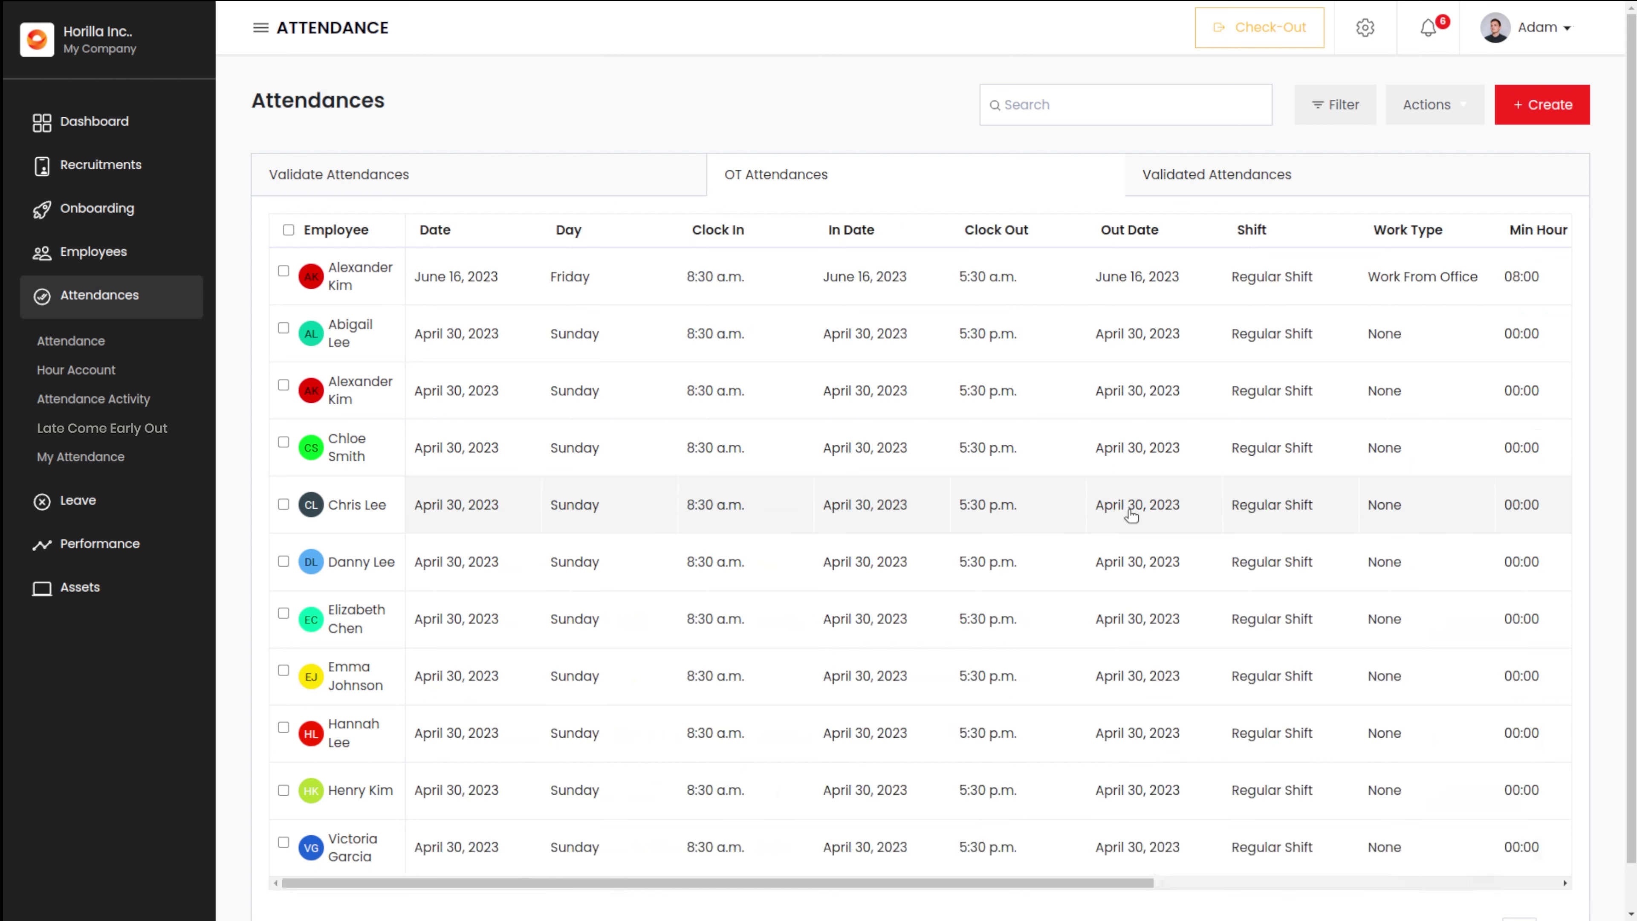
# Step: Edit the existing condition in the Attendance Break Point settings, setting the minimum hour to approve overtime to 00:10, and save it
pyautogui.click(1366, 29)
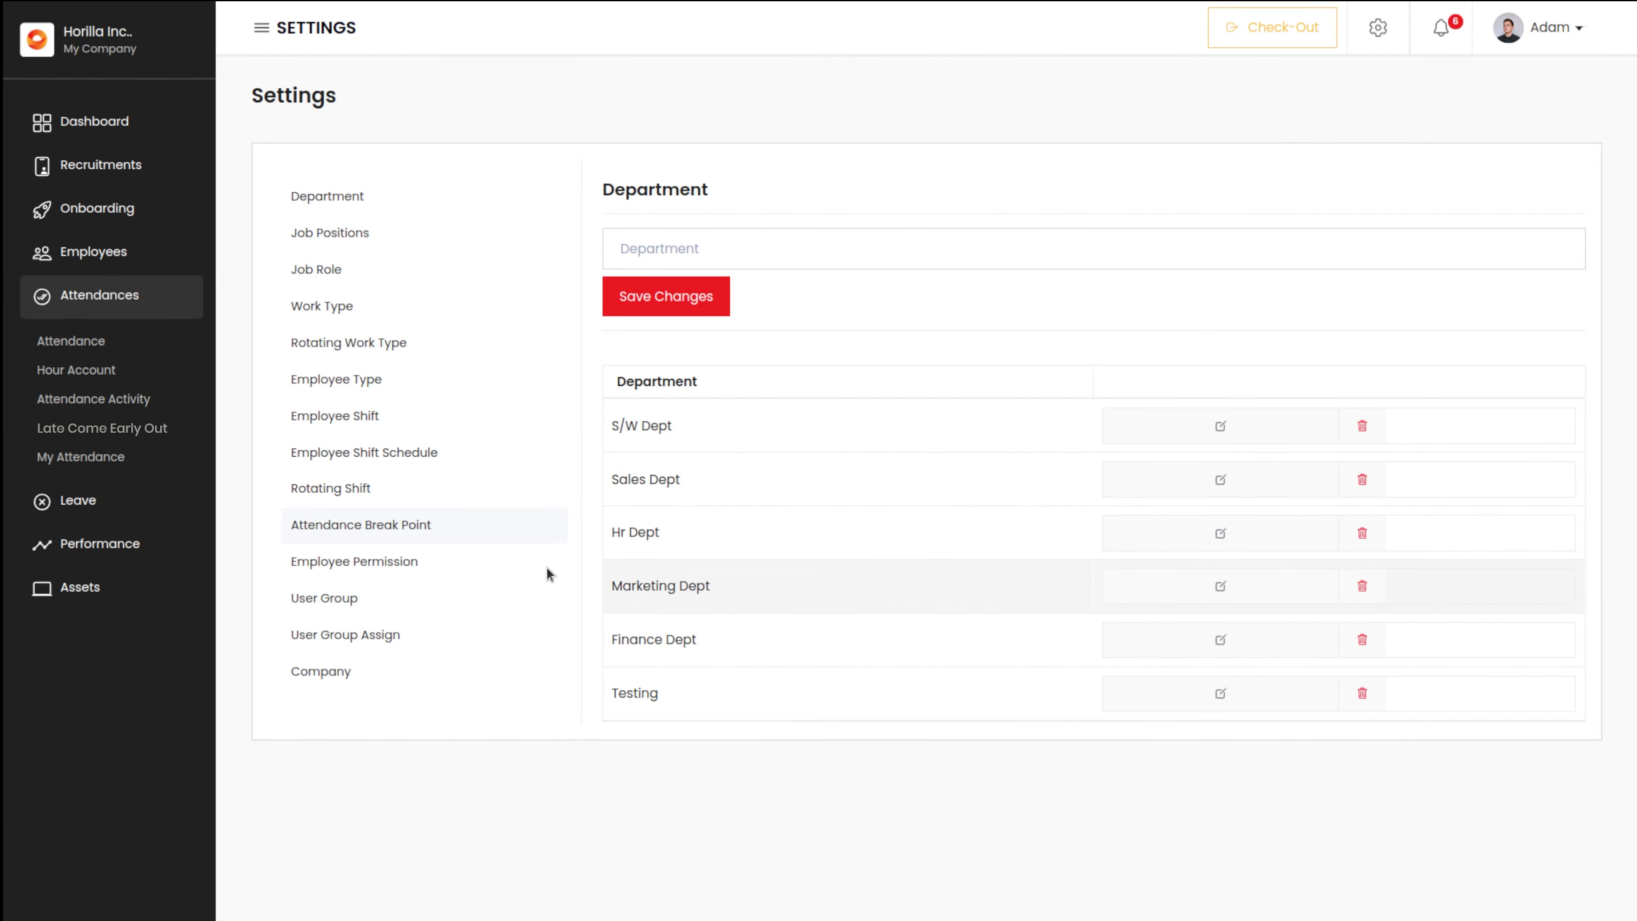
pyautogui.click(385, 524)
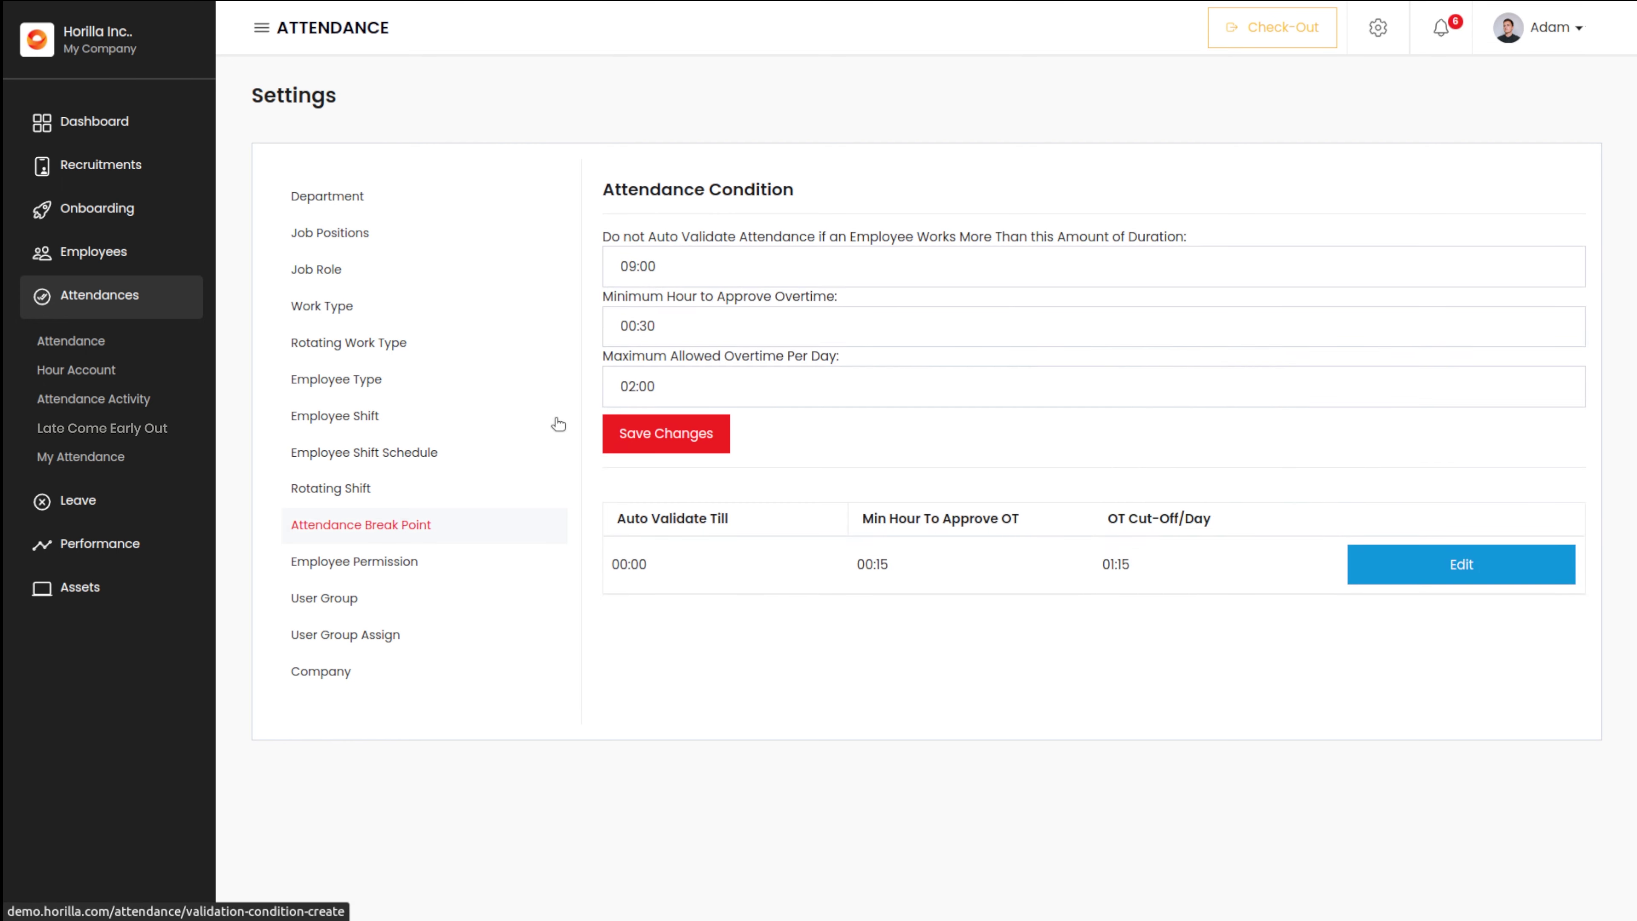
pyautogui.click(1415, 570)
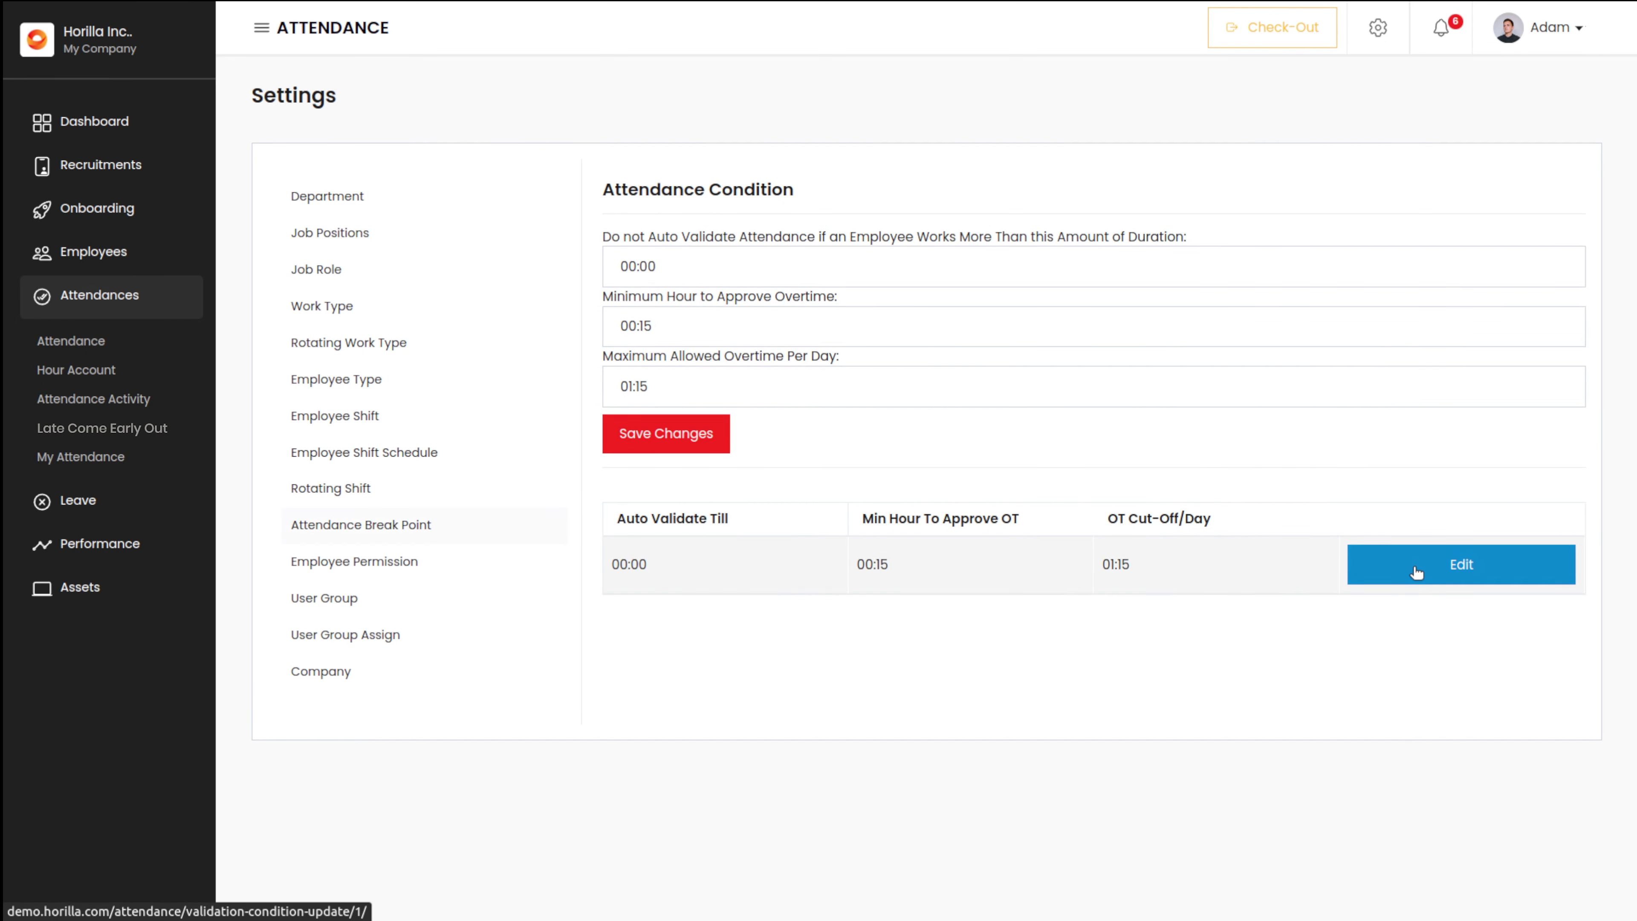
pyautogui.click(669, 326)
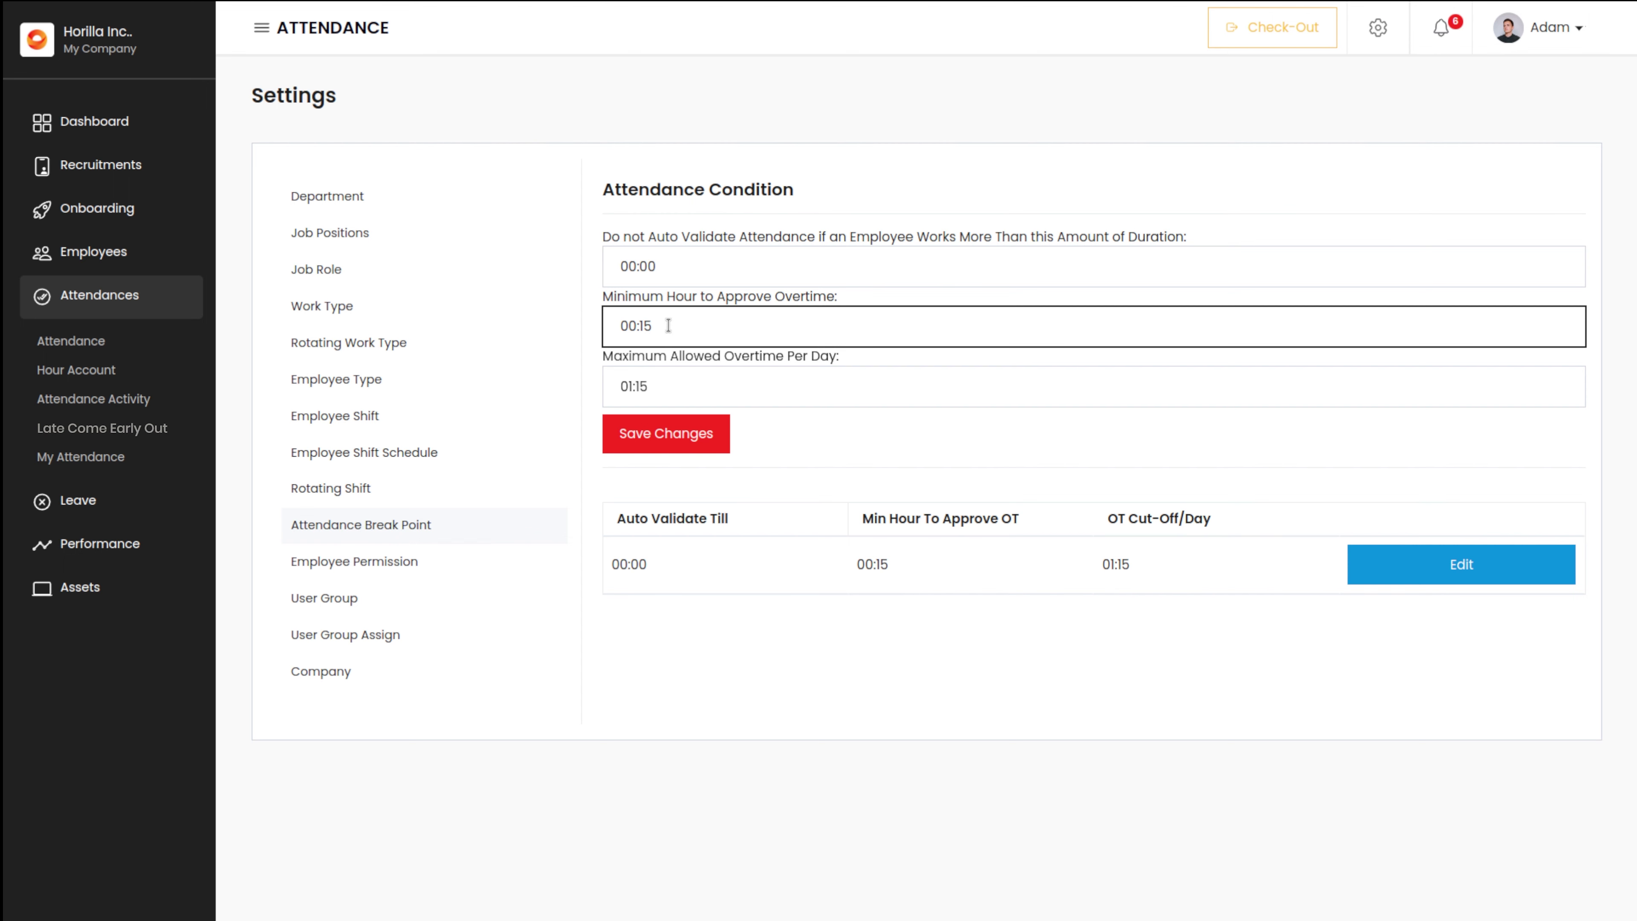
pyautogui.press('BackSpace')
pyautogui.write('10')
pyautogui.click(655, 440)
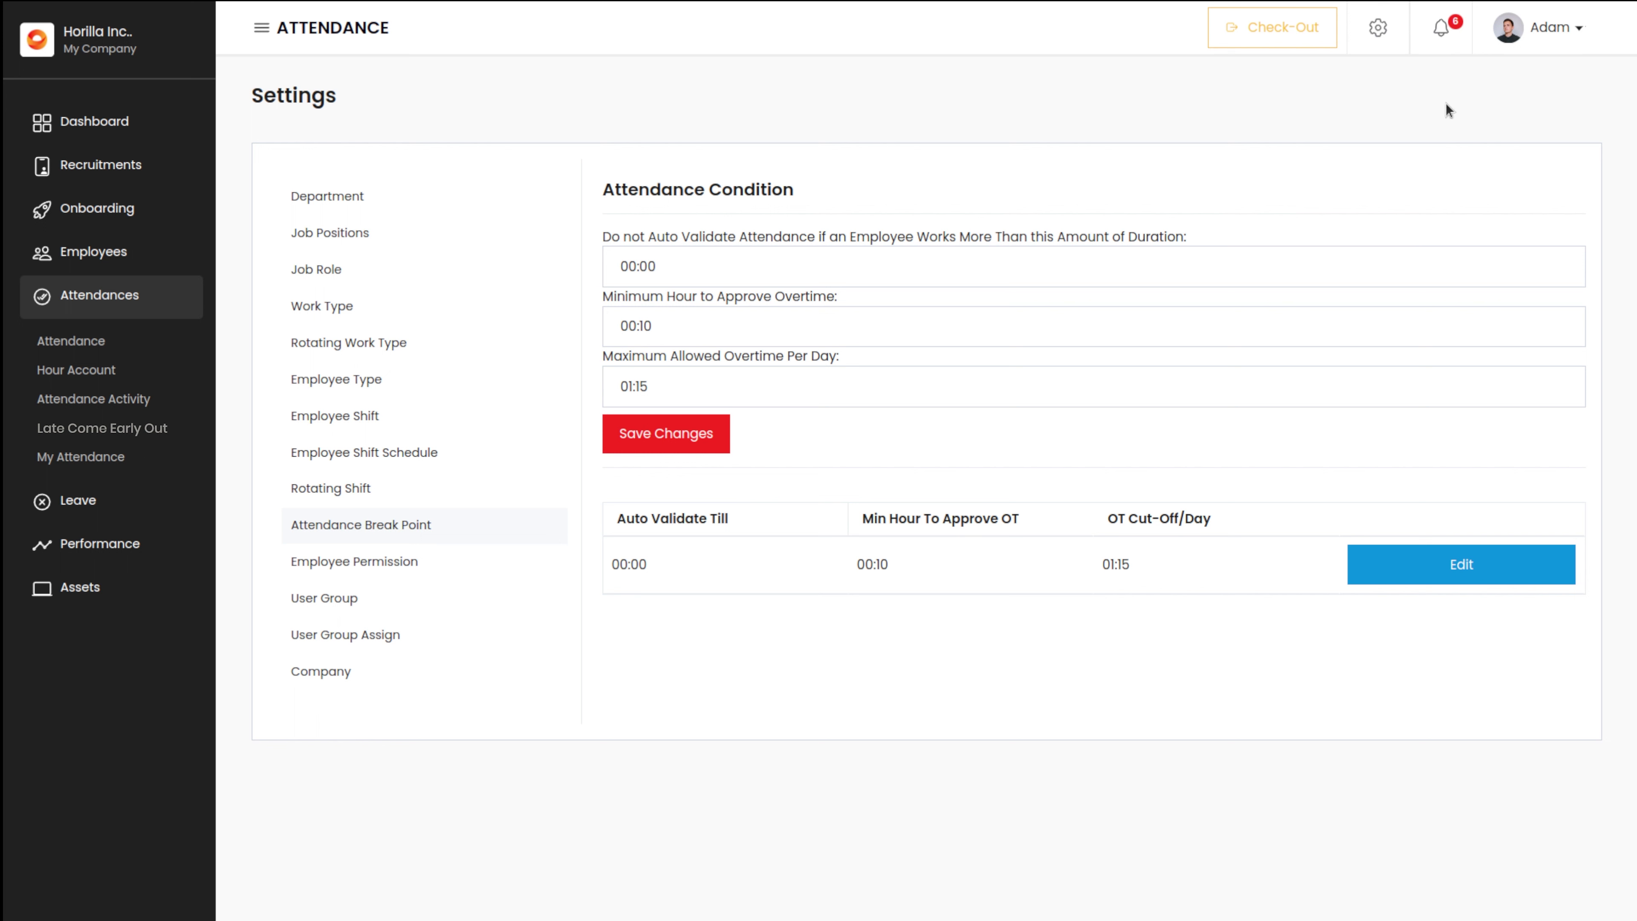
# Step: Edit the June 16, 2023 attendance in the first row of the OT Attendances list, setting its overtime to 00:10, and save it
pyautogui.click(40, 298)
pyautogui.click(71, 296)
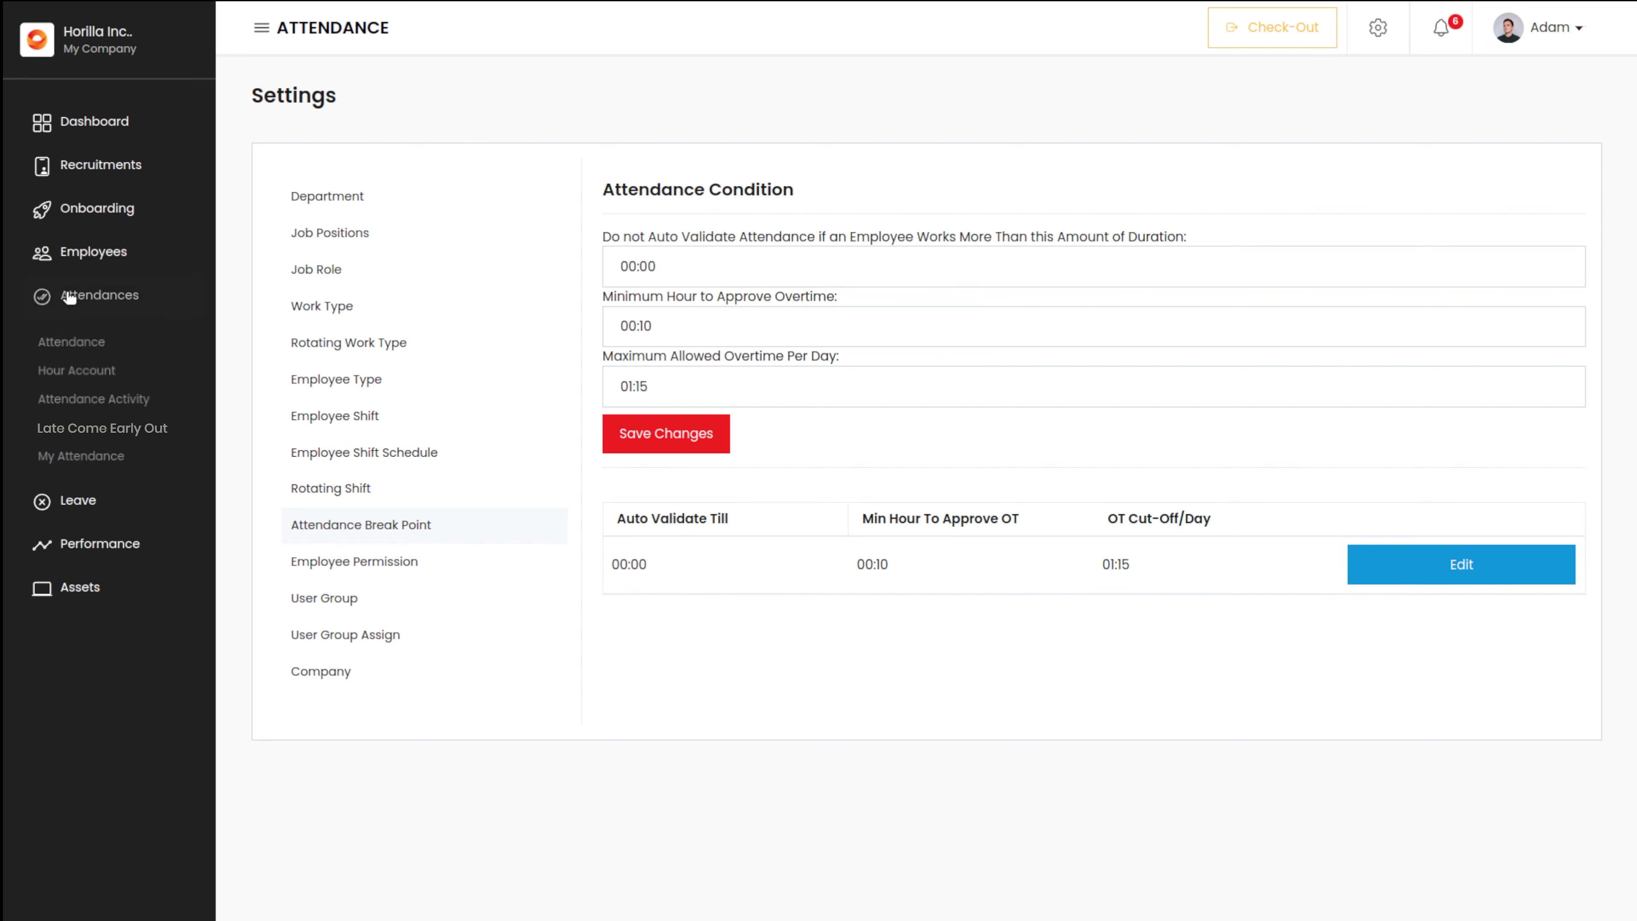
pyautogui.click(78, 343)
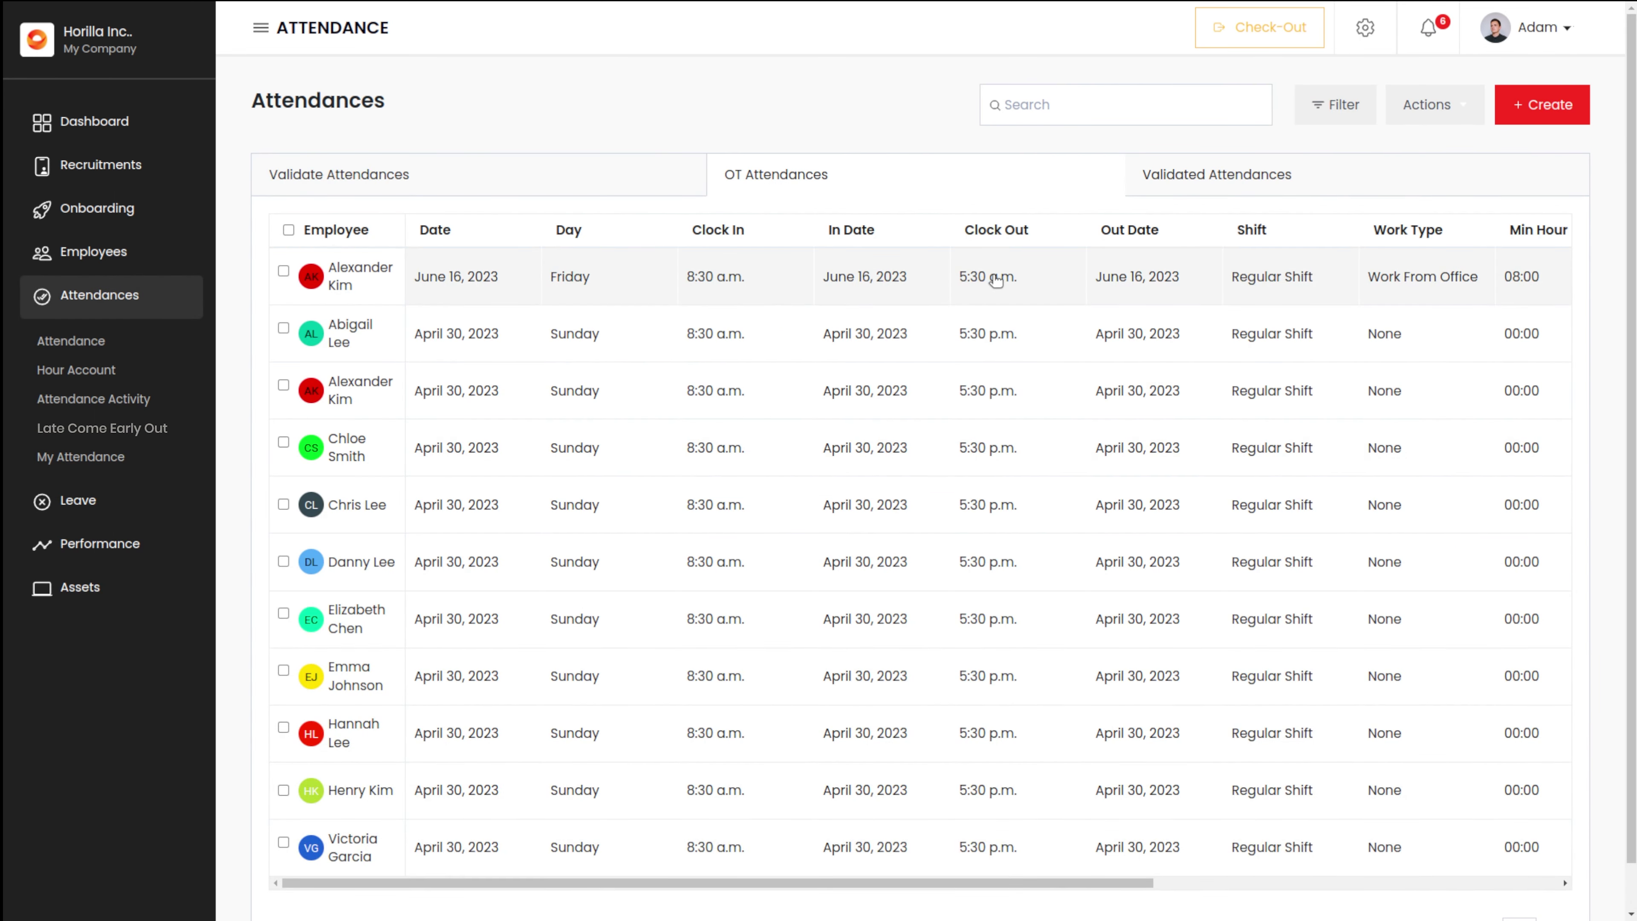
pyautogui.hscroll(10, 1410, 265)
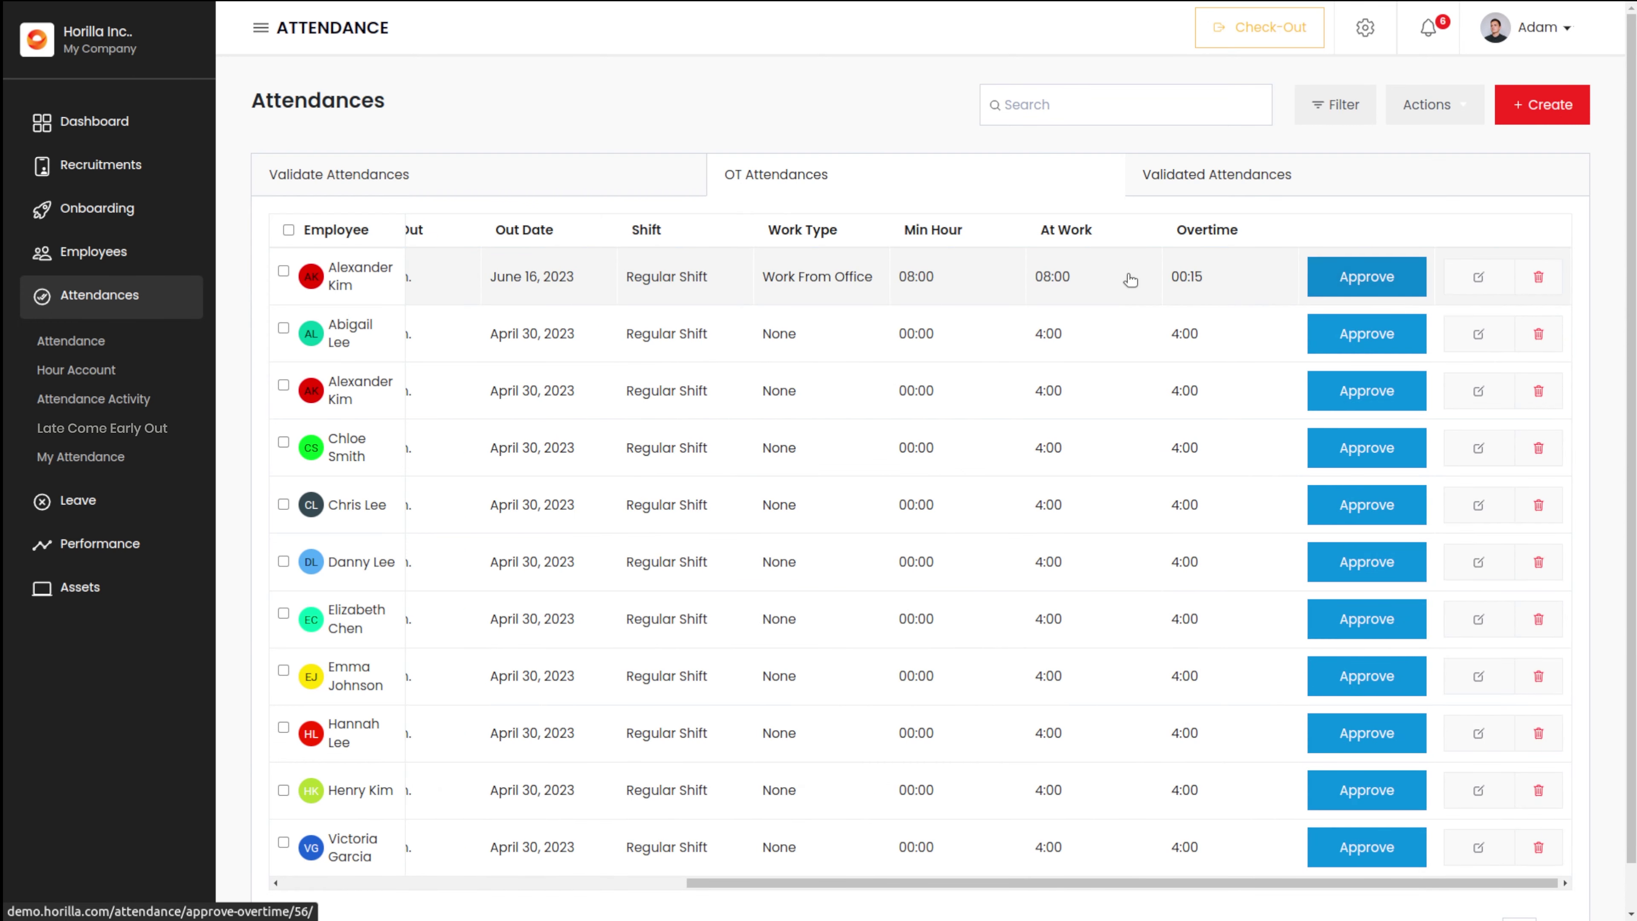
pyautogui.click(1479, 277)
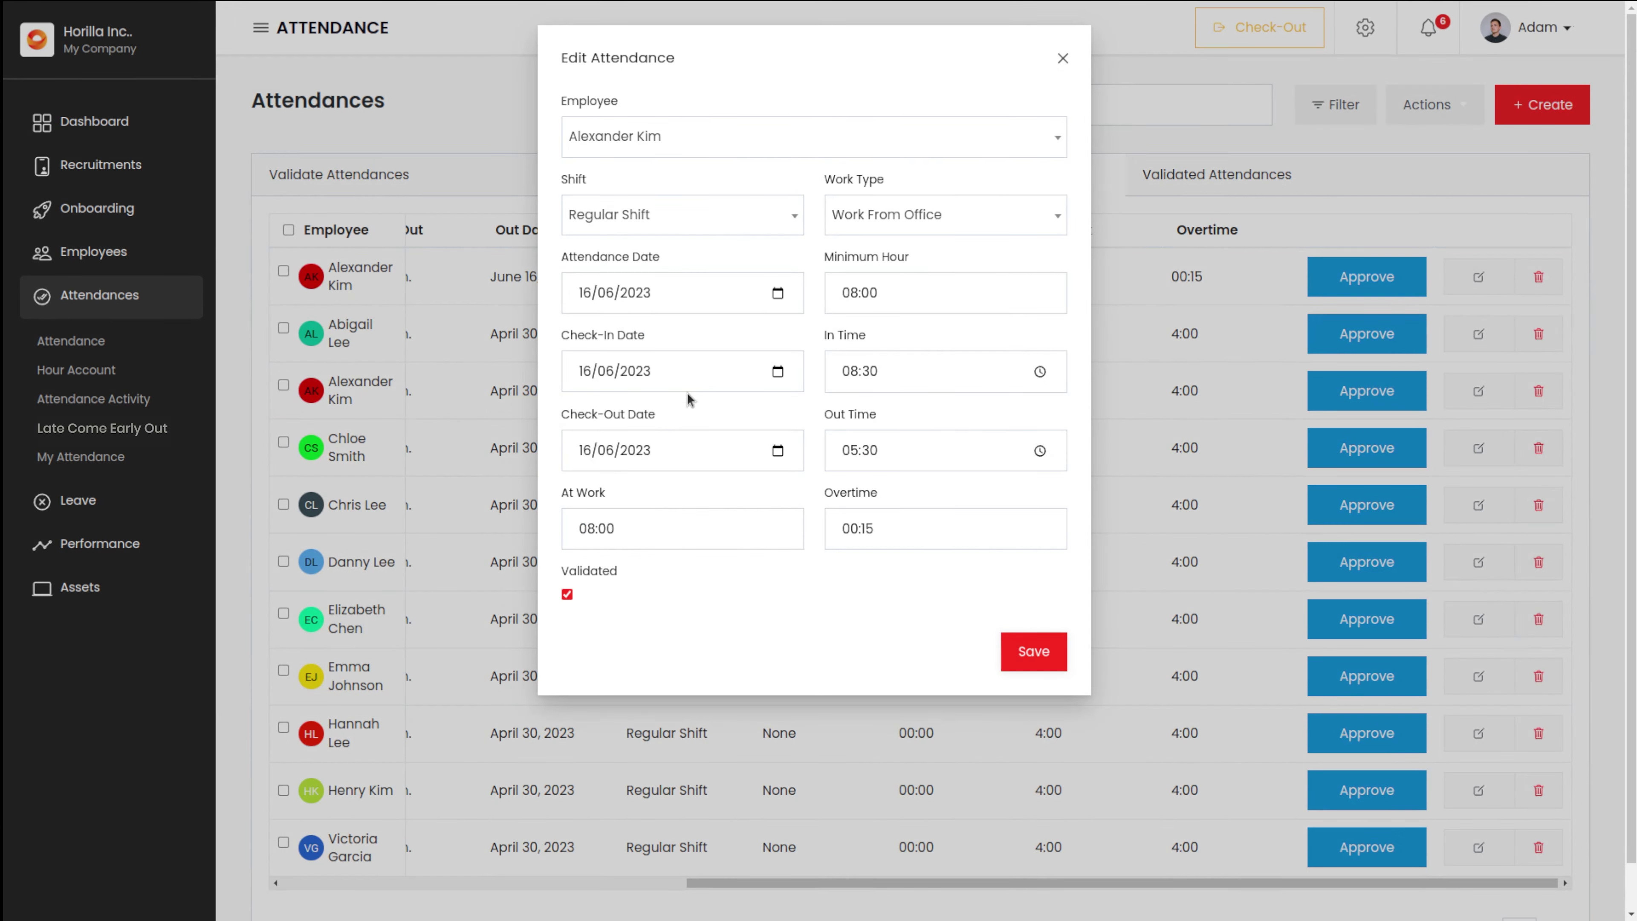
pyautogui.click(879, 530)
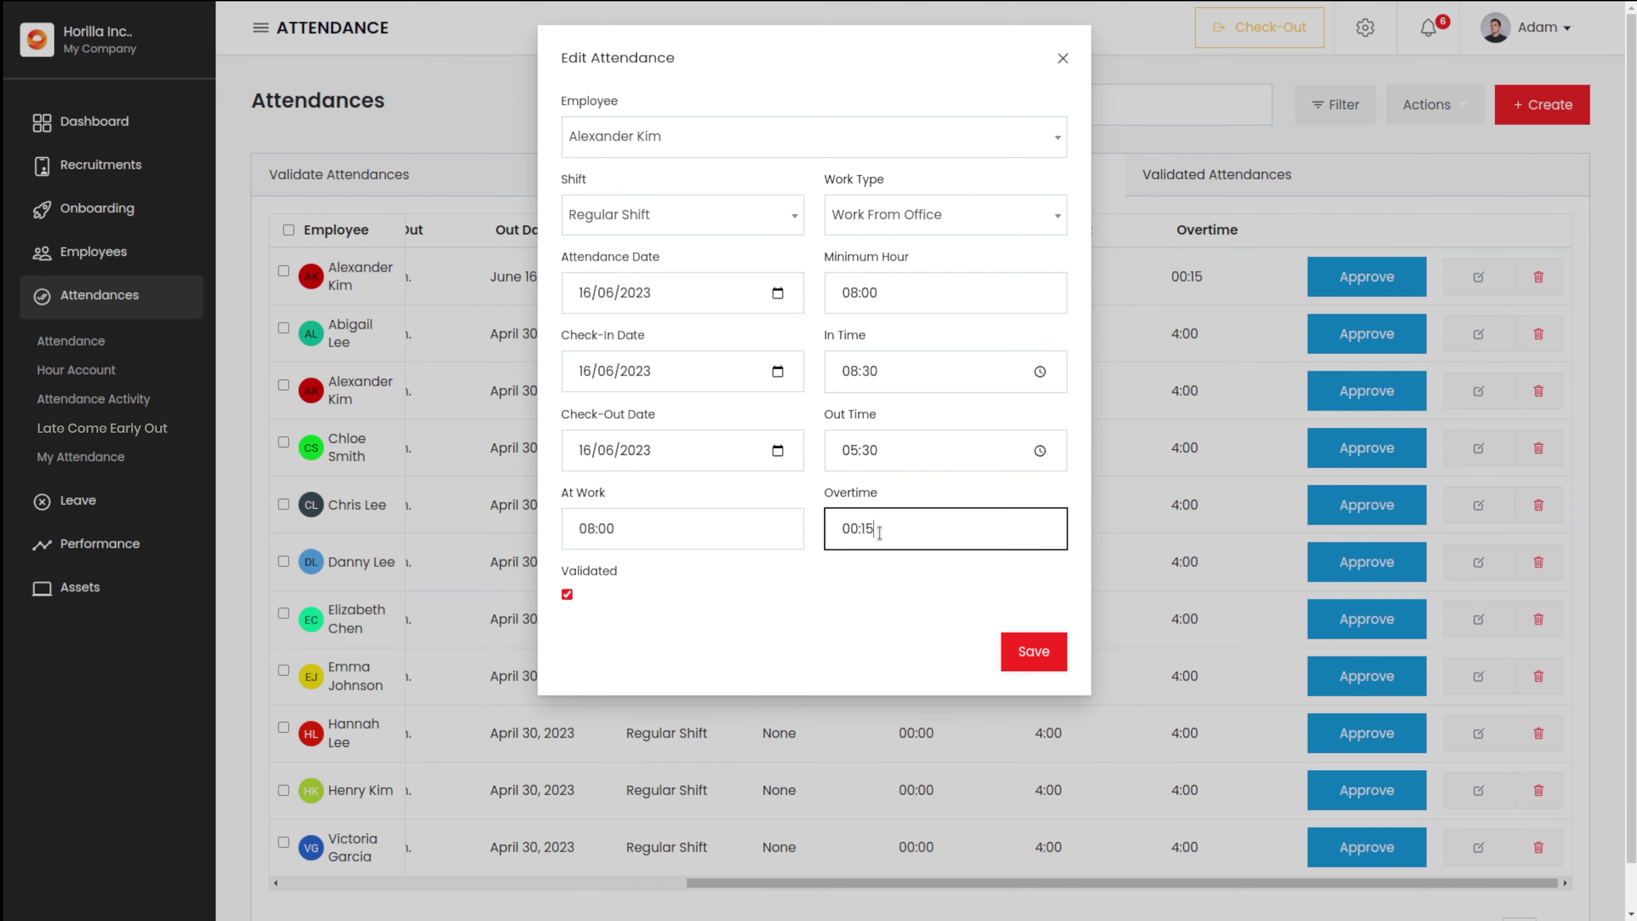
pyautogui.press('BackSpace')
pyautogui.write('0')
pyautogui.click(1031, 651)
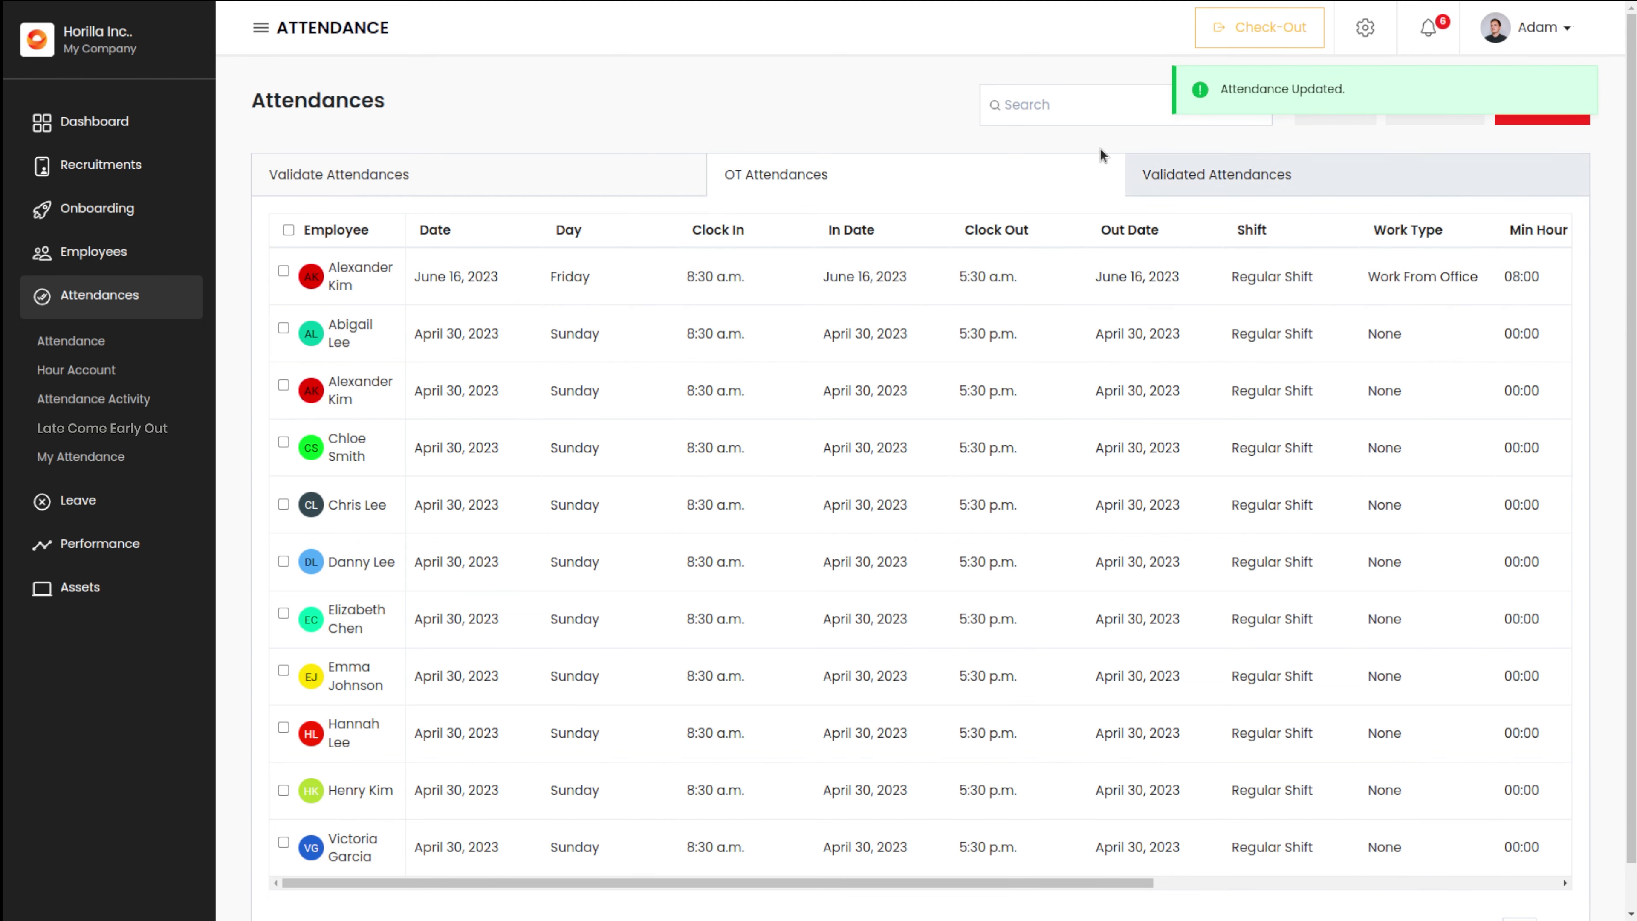
# Step: Approve the overtime of the June 16, 2023 attendance in the OT Attendances list and review the Validated Attendances list
pyautogui.hscroll(5, 1210, 295)
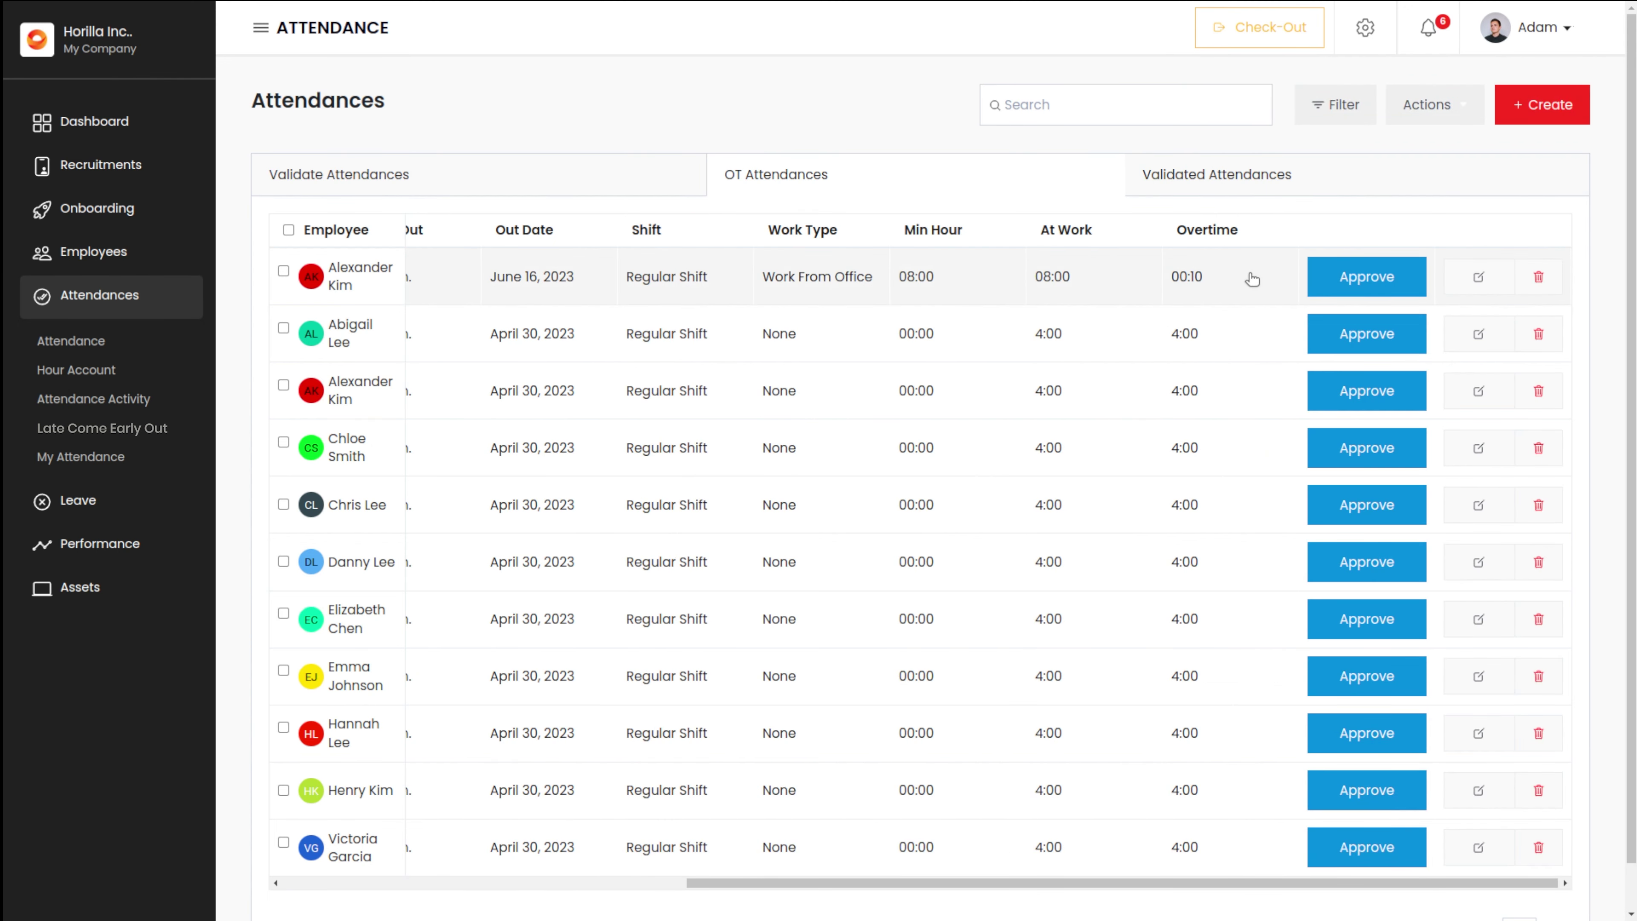
pyautogui.click(1349, 268)
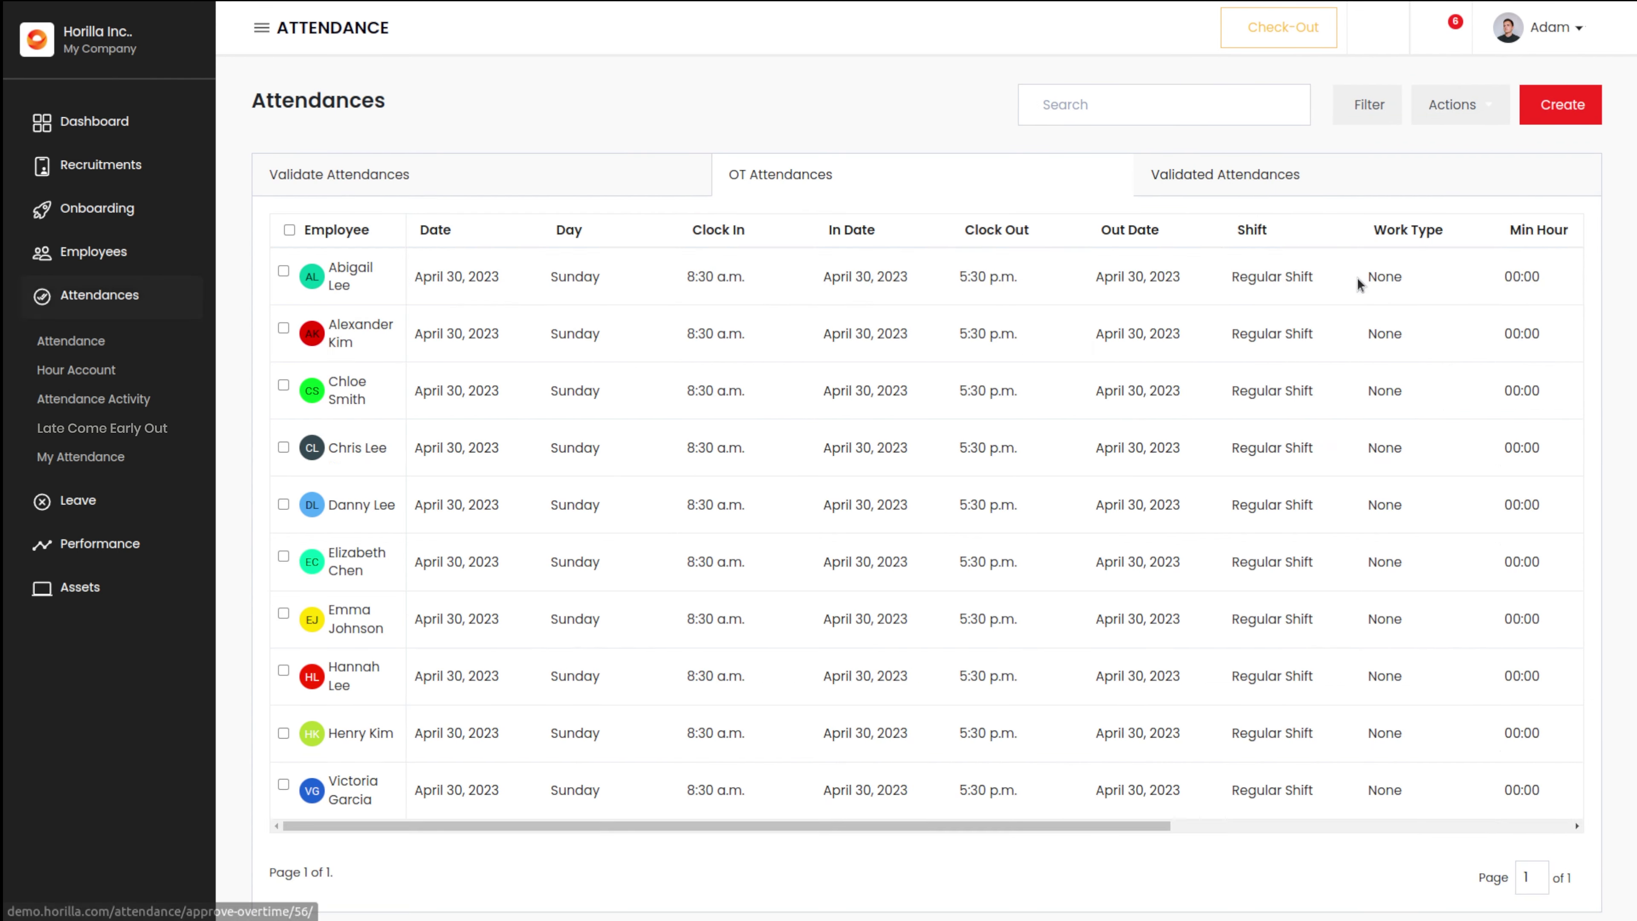
pyautogui.hscroll(5, 888, 358)
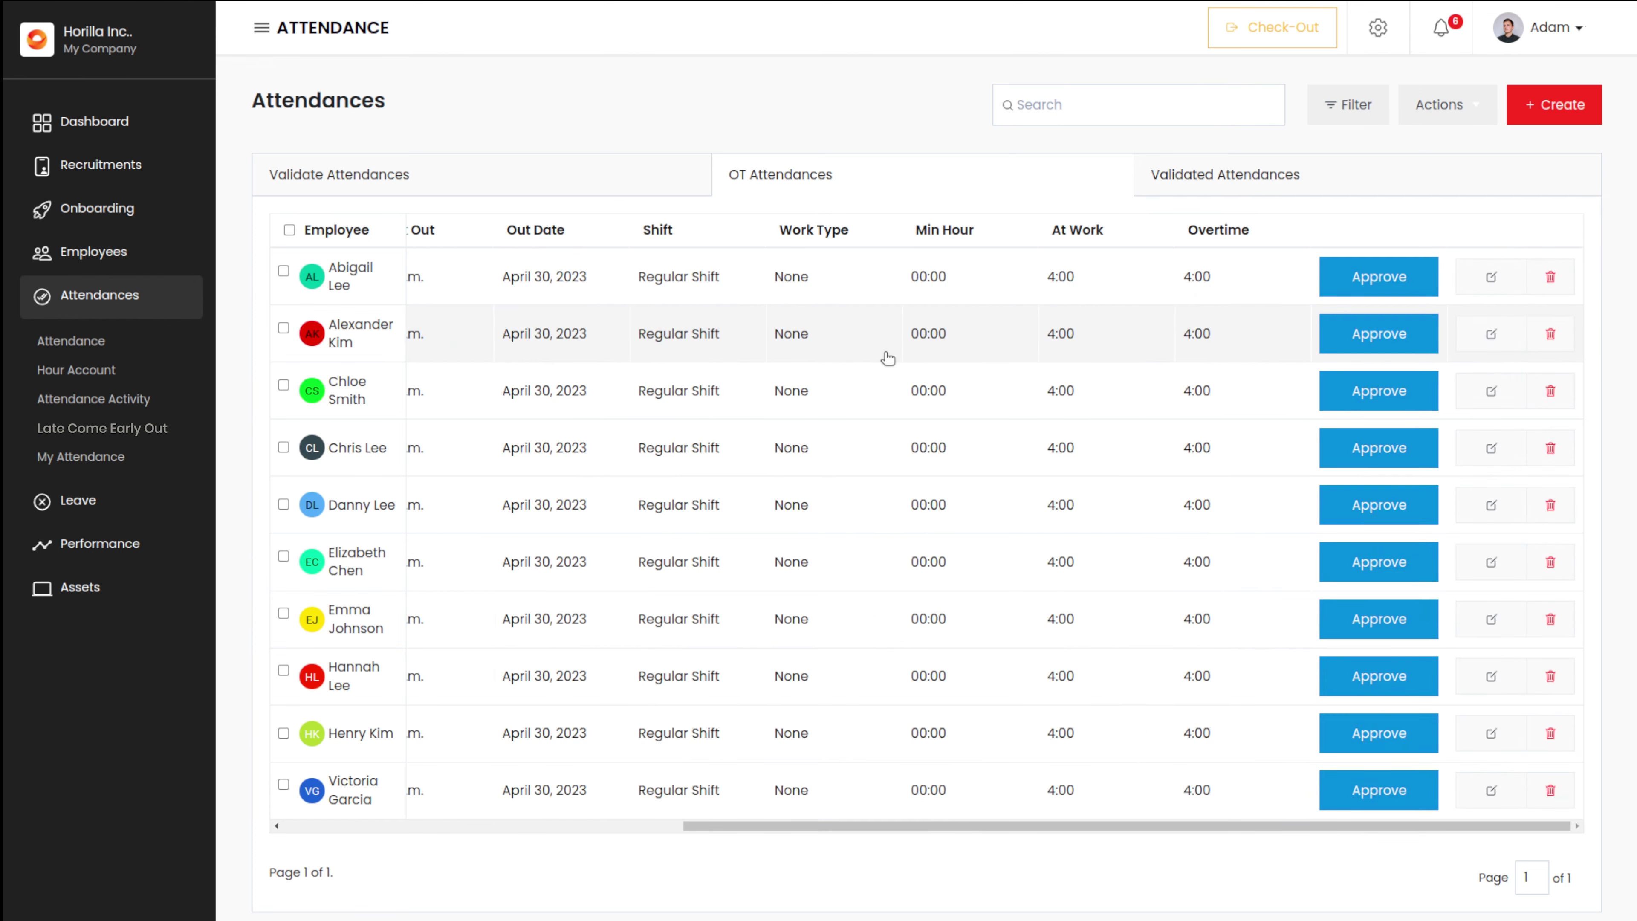
pyautogui.hscroll(-5, 888, 359)
pyautogui.click(1300, 174)
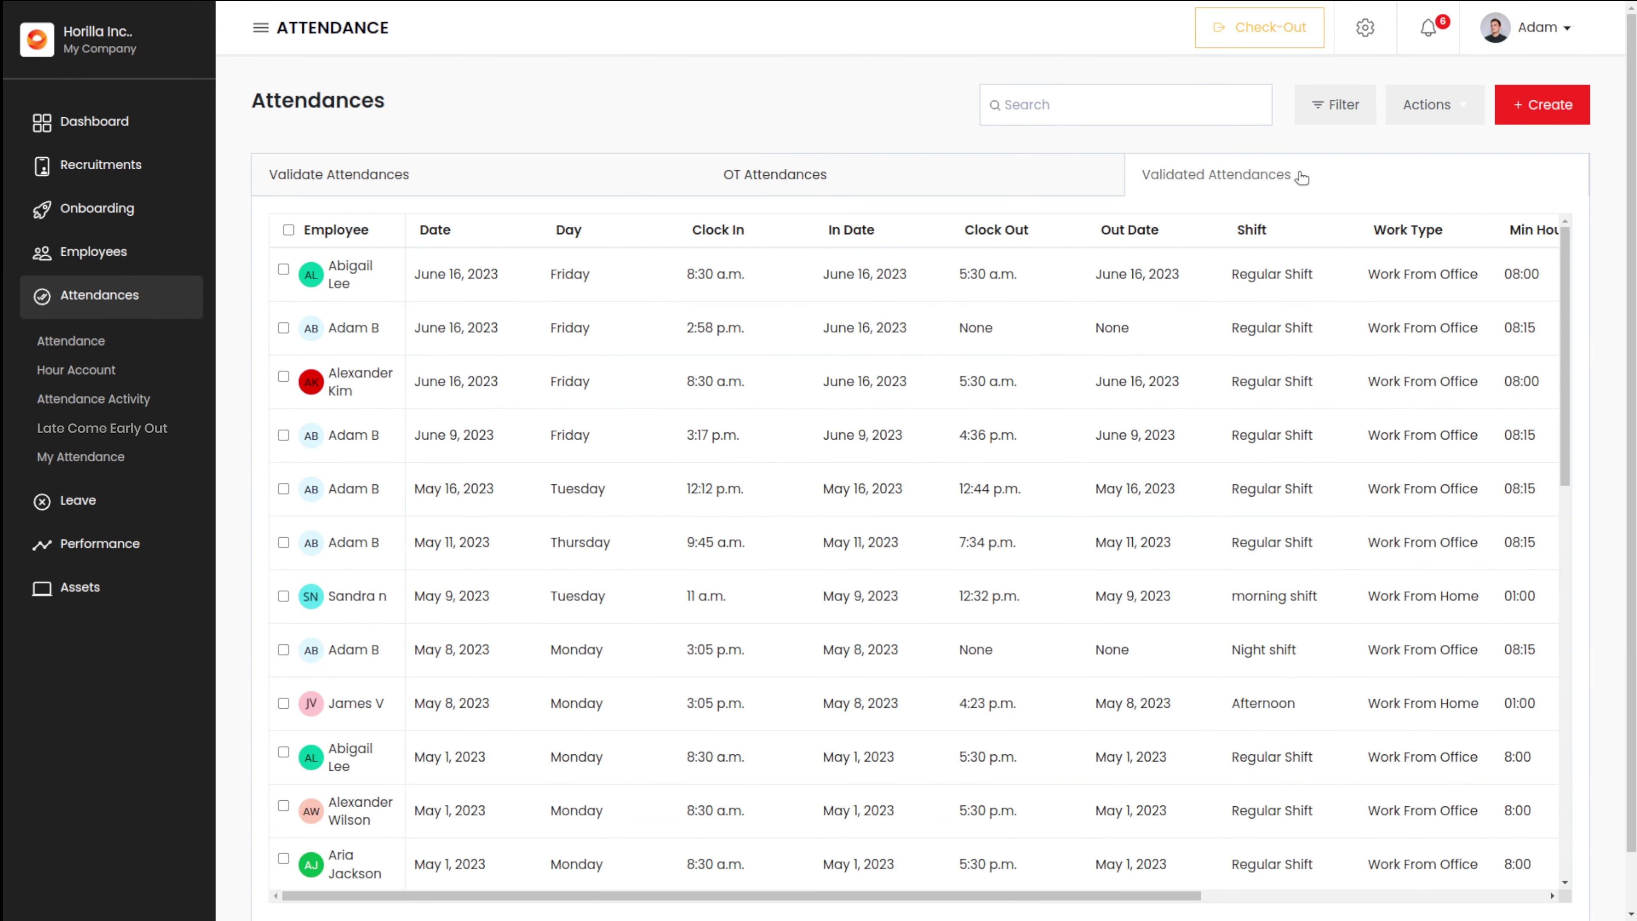
pyautogui.hscroll(5, 1384, 362)
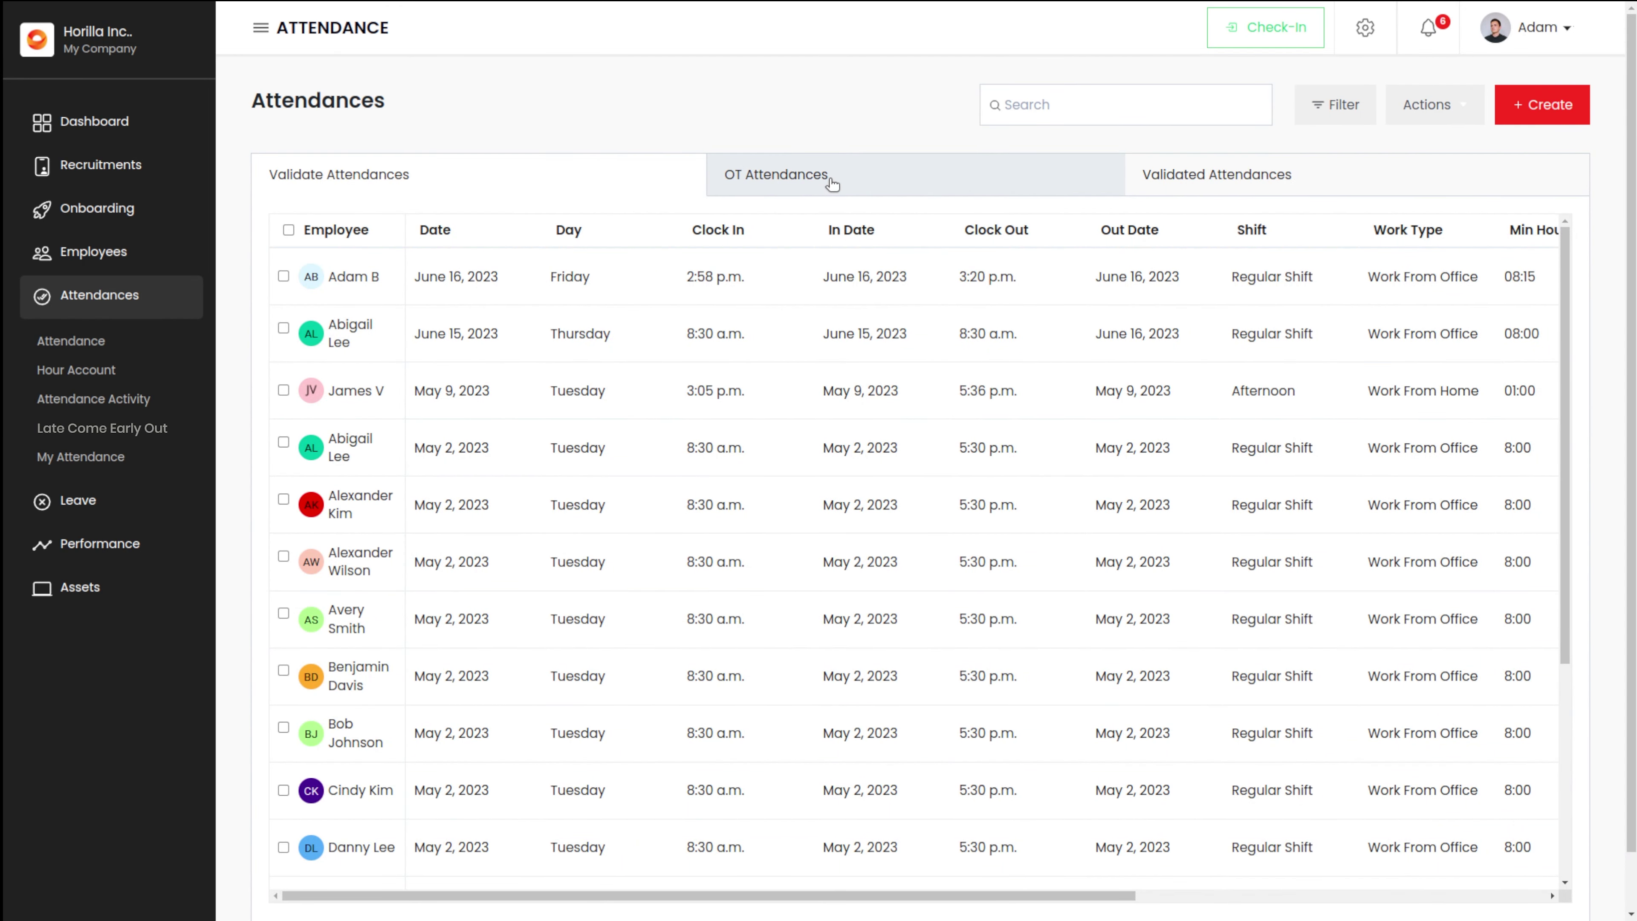
# Step: Check the overtime hours in the OT Attendances list, and set the maximum allowed overtime per day to 01:15 in the Attendance Break Point settings
pyautogui.click(831, 183)
pyautogui.hscroll(5, 1186, 440)
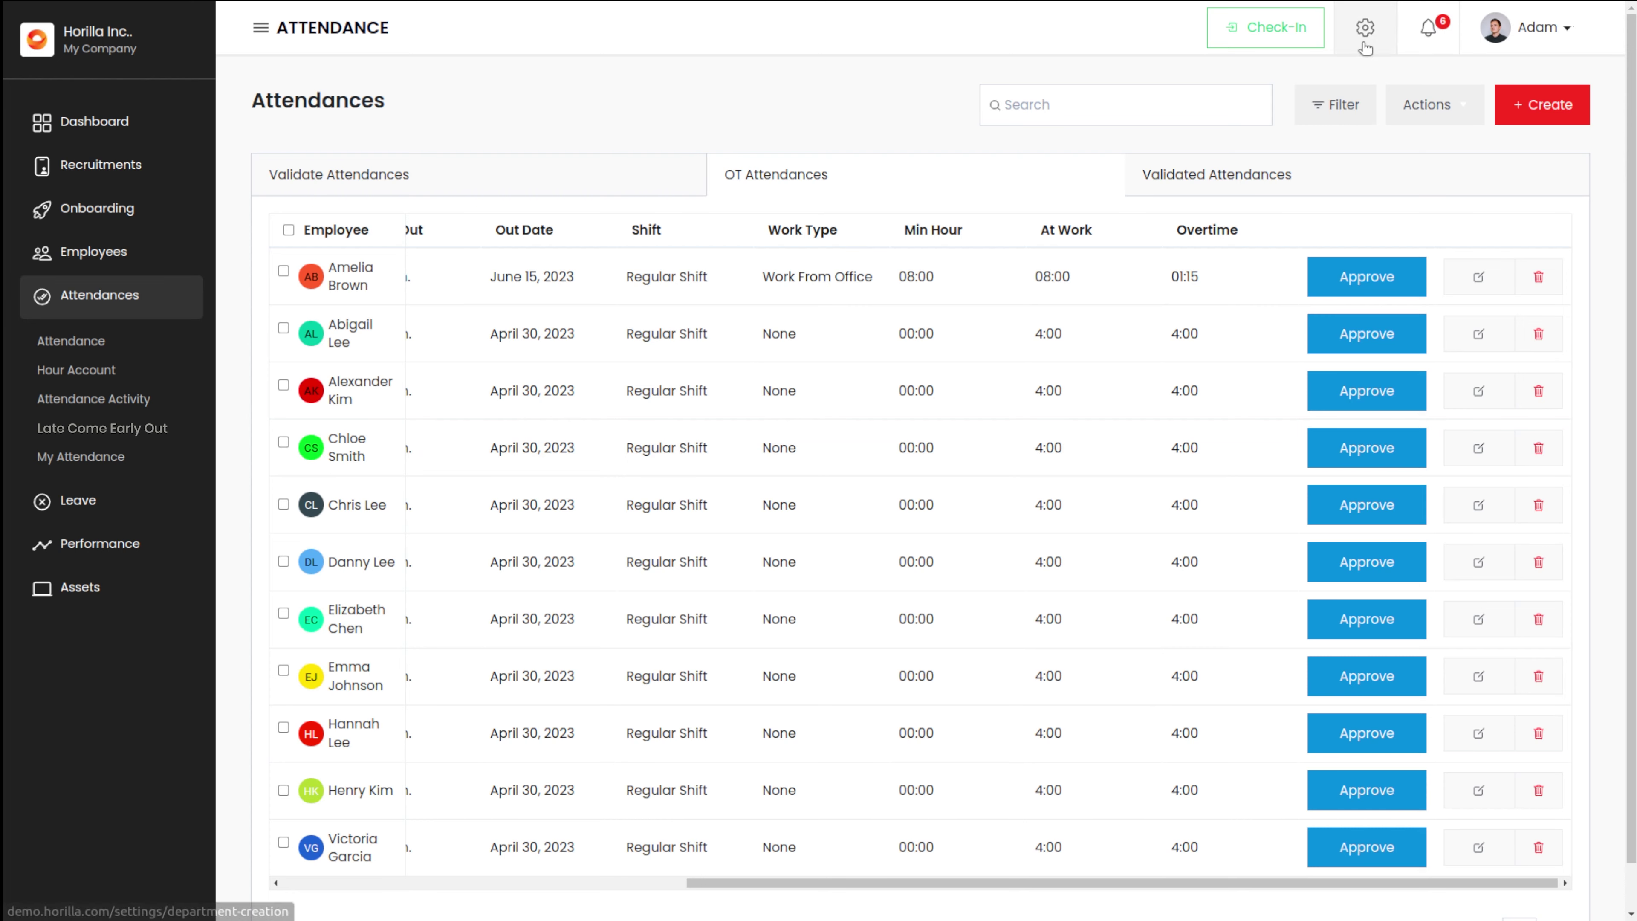
pyautogui.click(1365, 27)
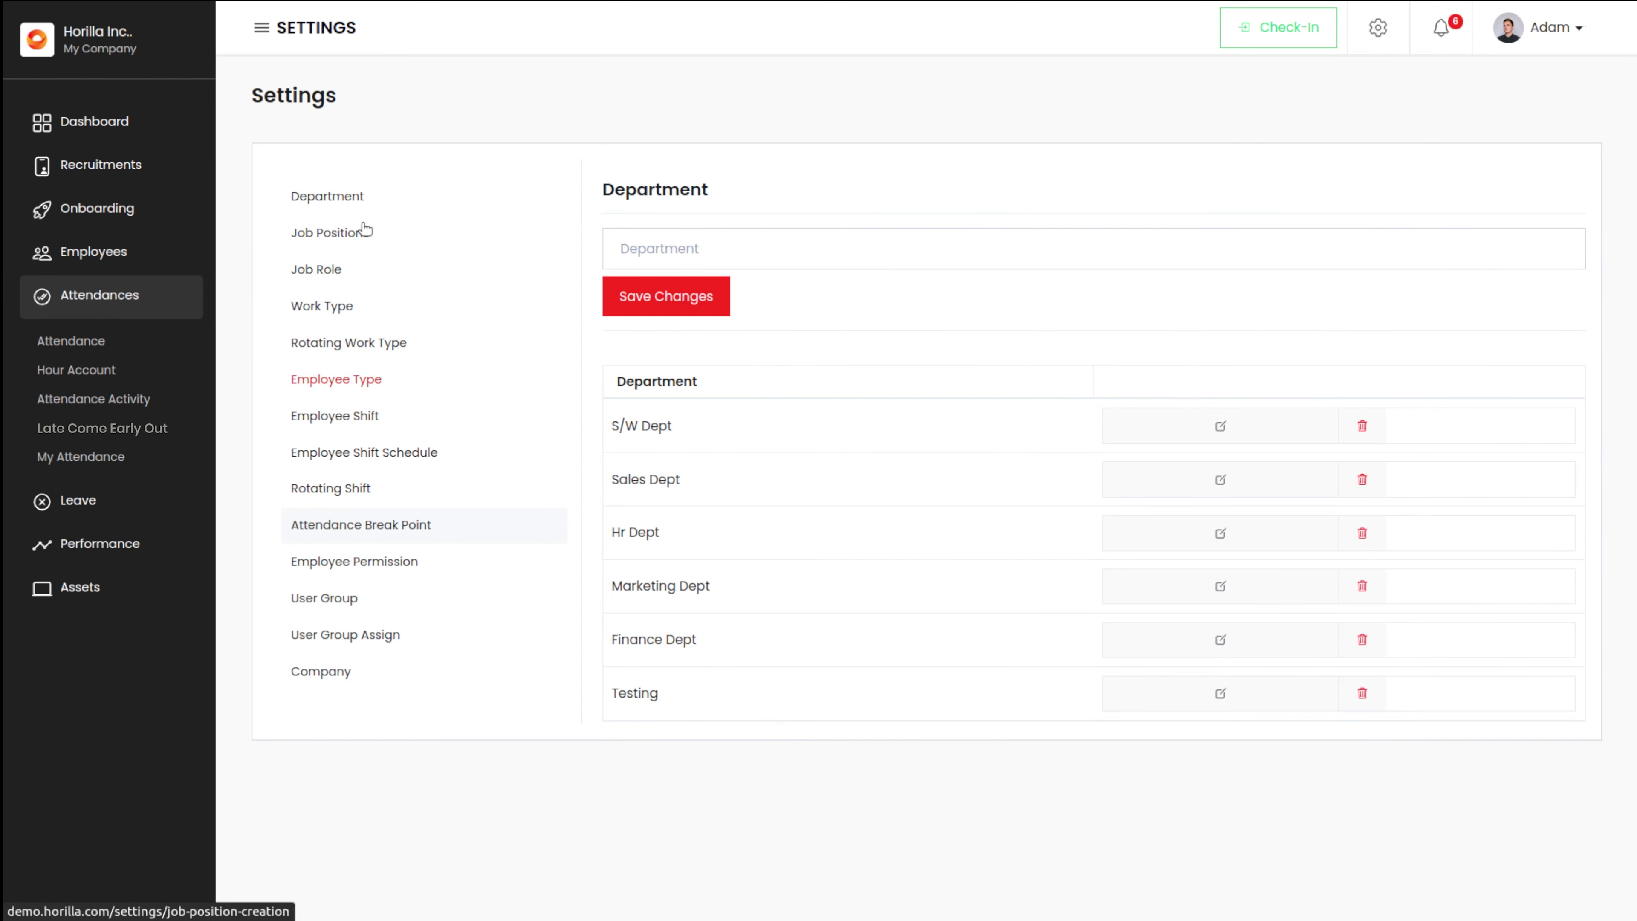
pyautogui.click(336, 535)
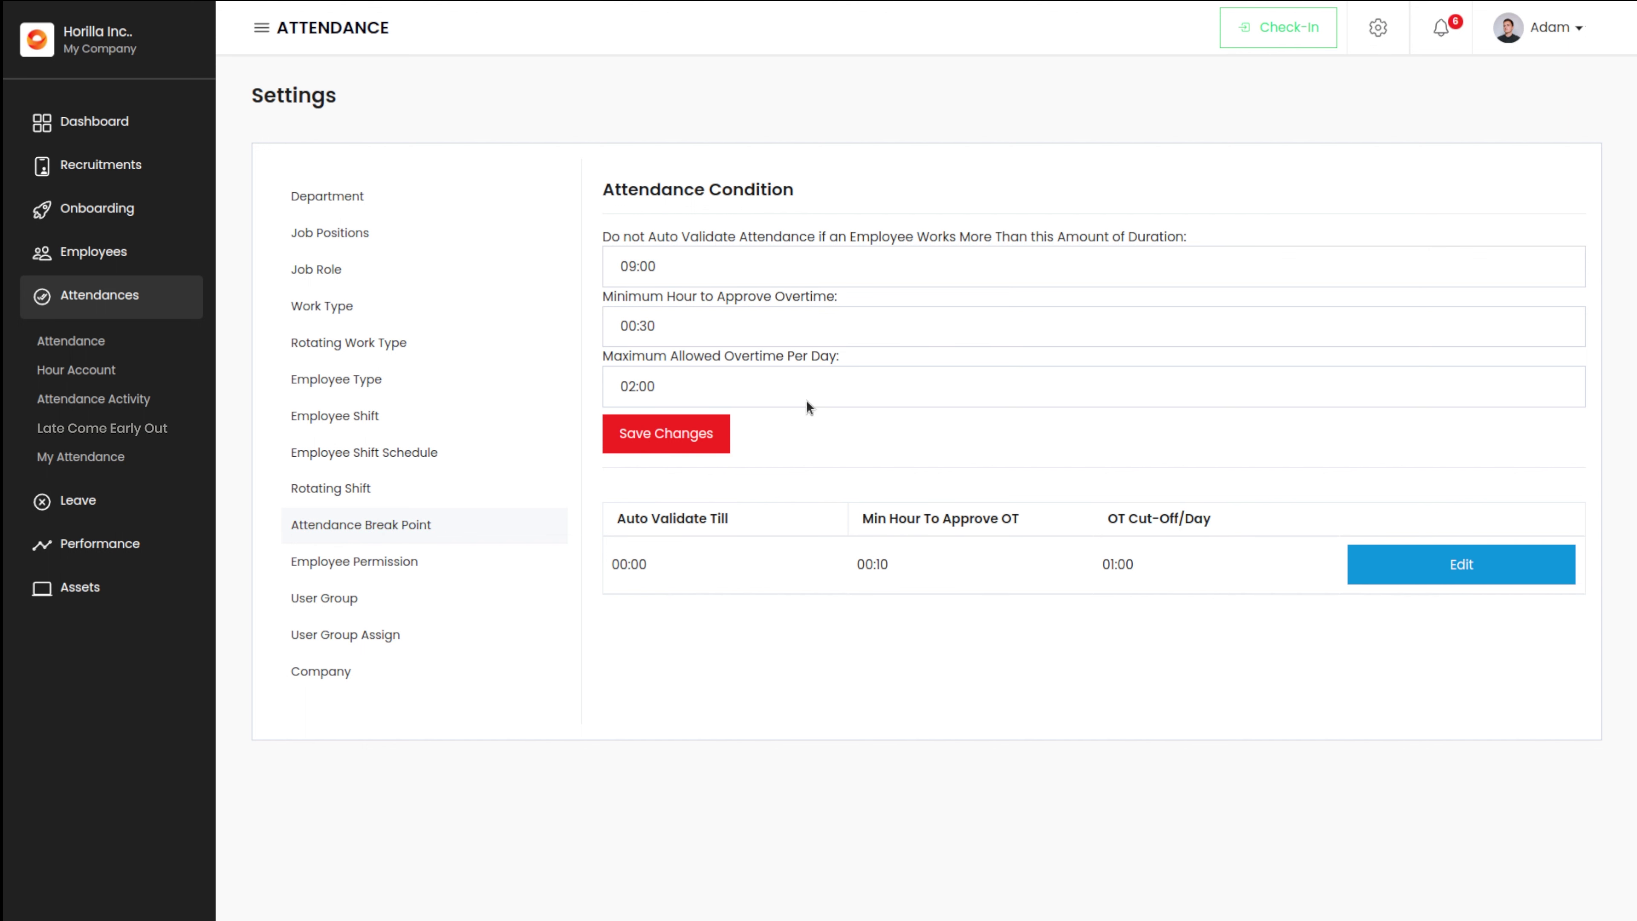
pyautogui.click(1476, 566)
pyautogui.click(631, 382)
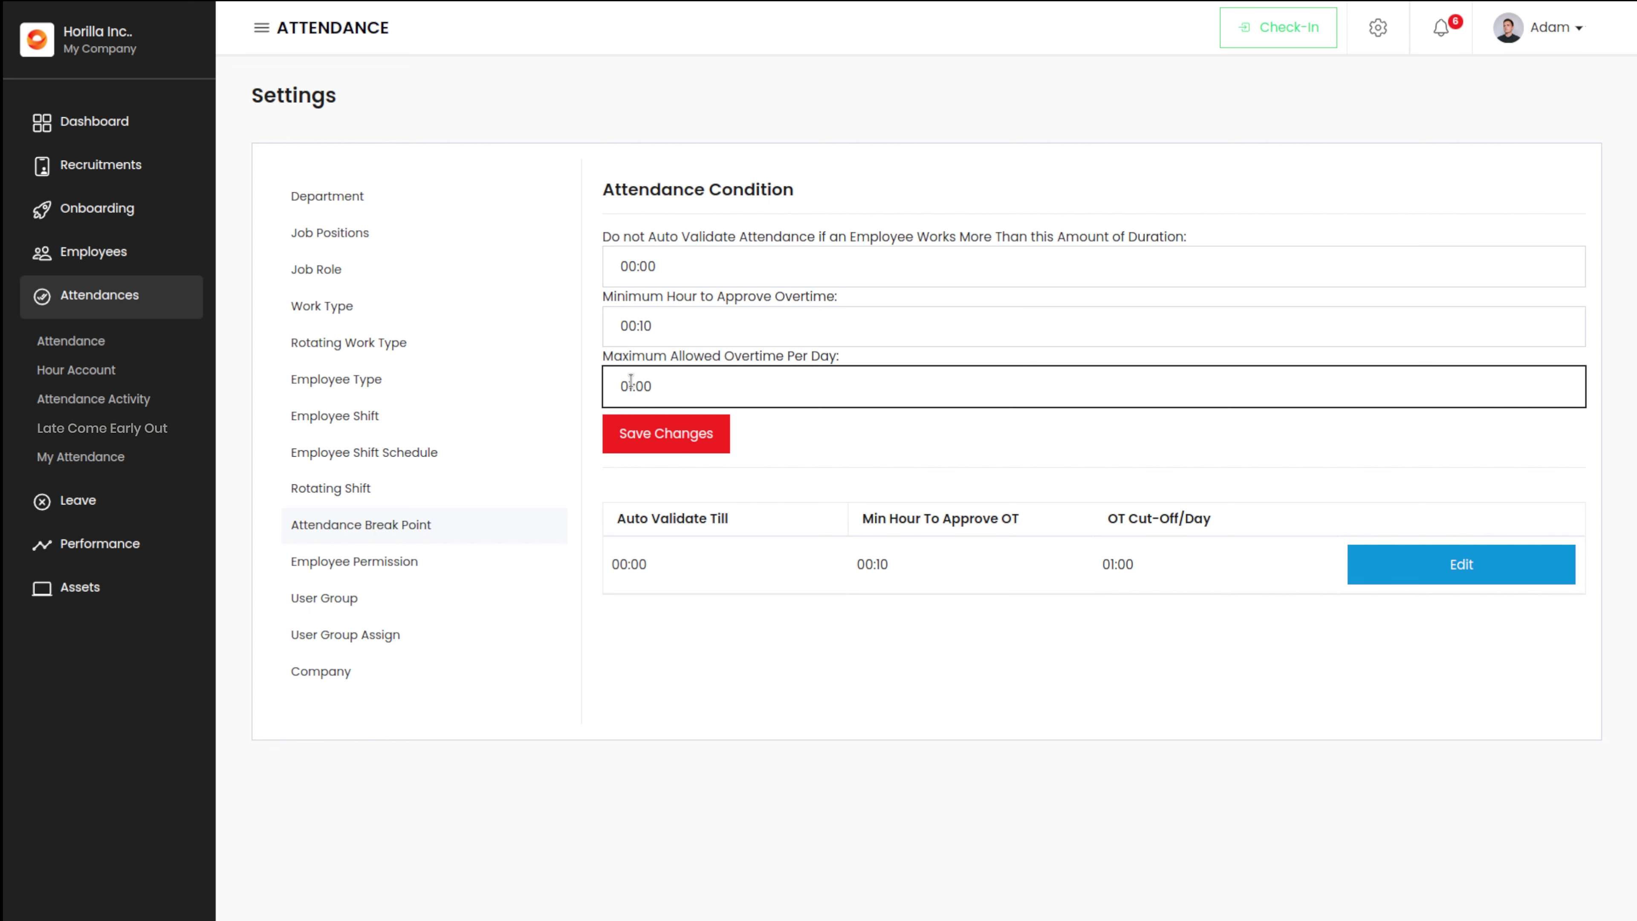
pyautogui.press('BackSpace')
pyautogui.write('1')
pyautogui.press('BackSpace')
pyautogui.press('BackSpace')
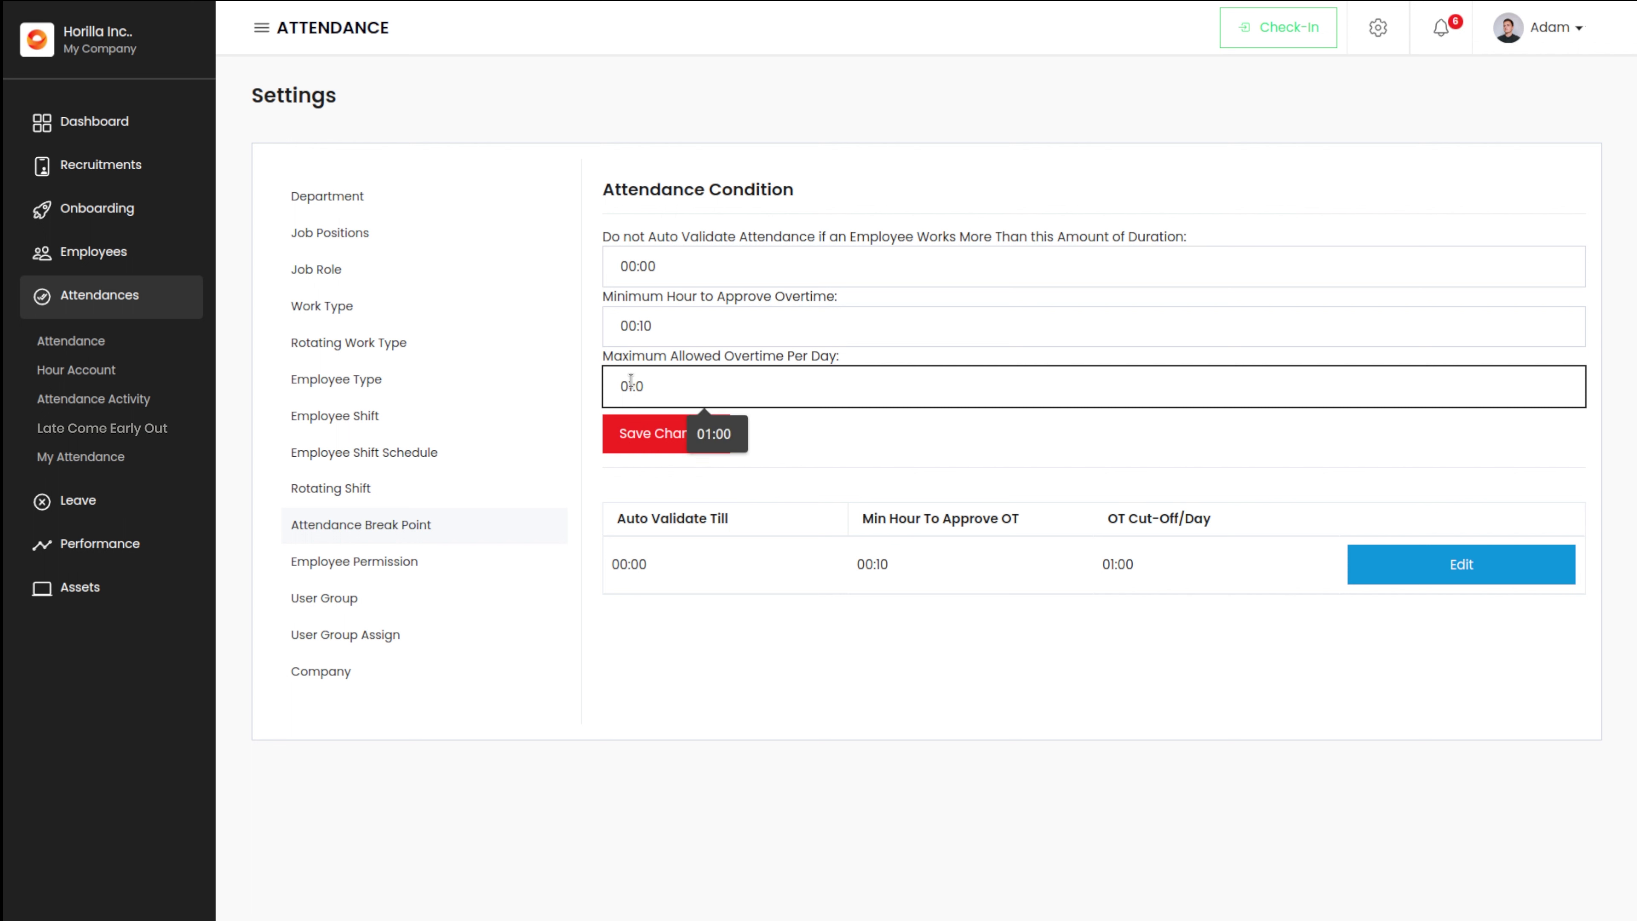
pyautogui.write('15')
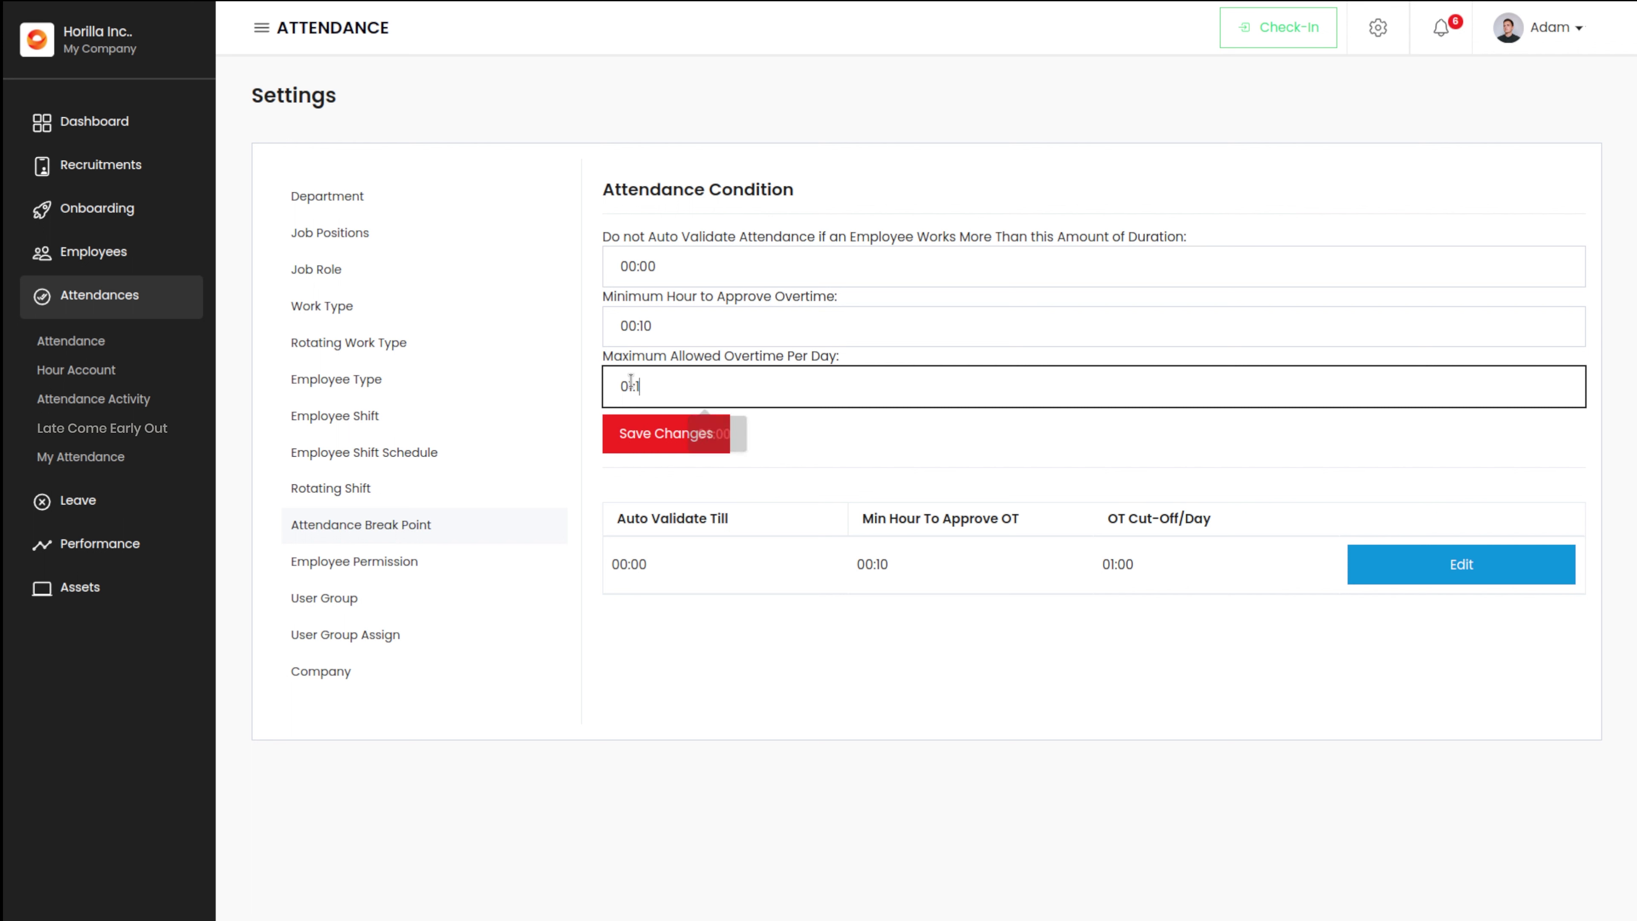
pyautogui.click(662, 445)
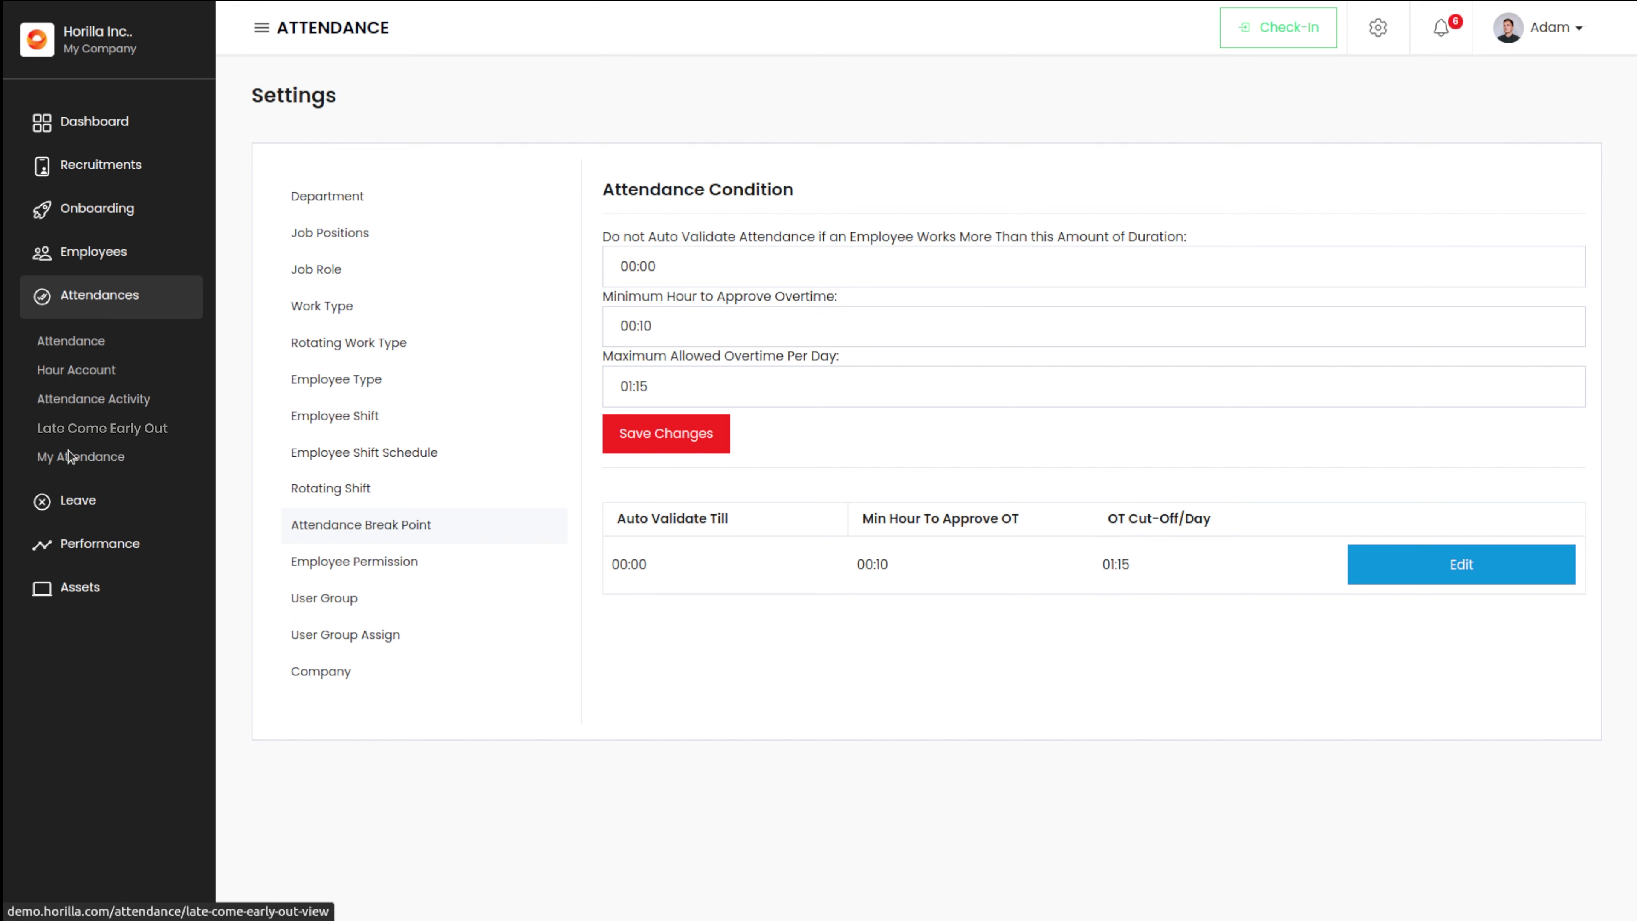
# Step: Examine the at-work and overtime hours of the entries in the Validate Attendances list
pyautogui.click(101, 347)
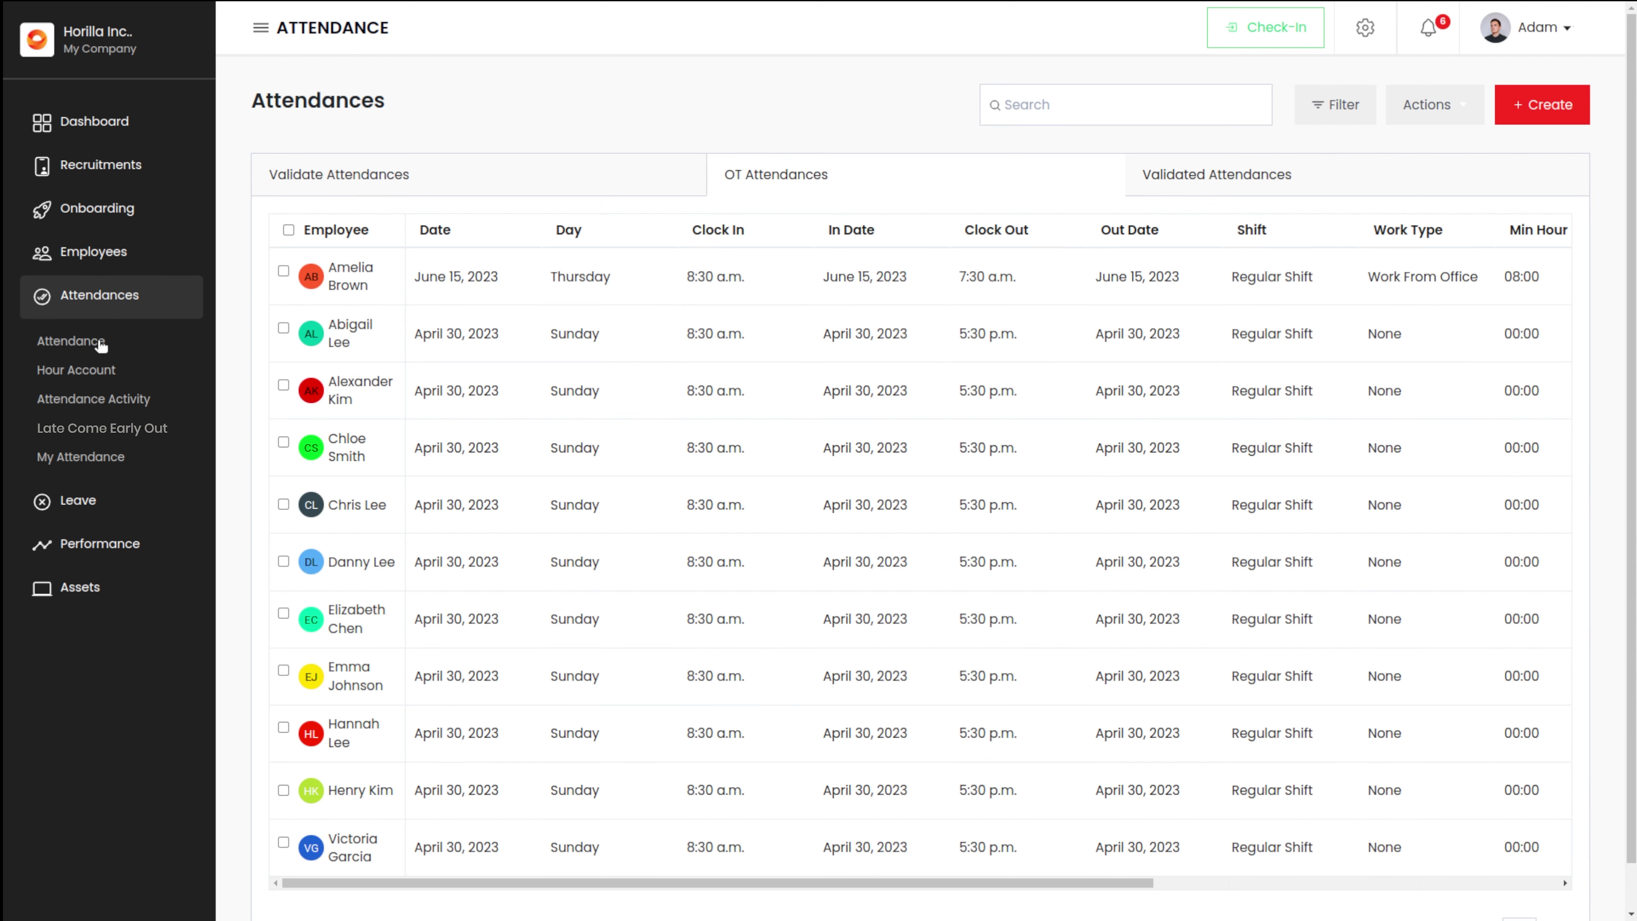
pyautogui.click(400, 174)
pyautogui.hscroll(5, 868, 288)
pyautogui.hscroll(-5, 867, 288)
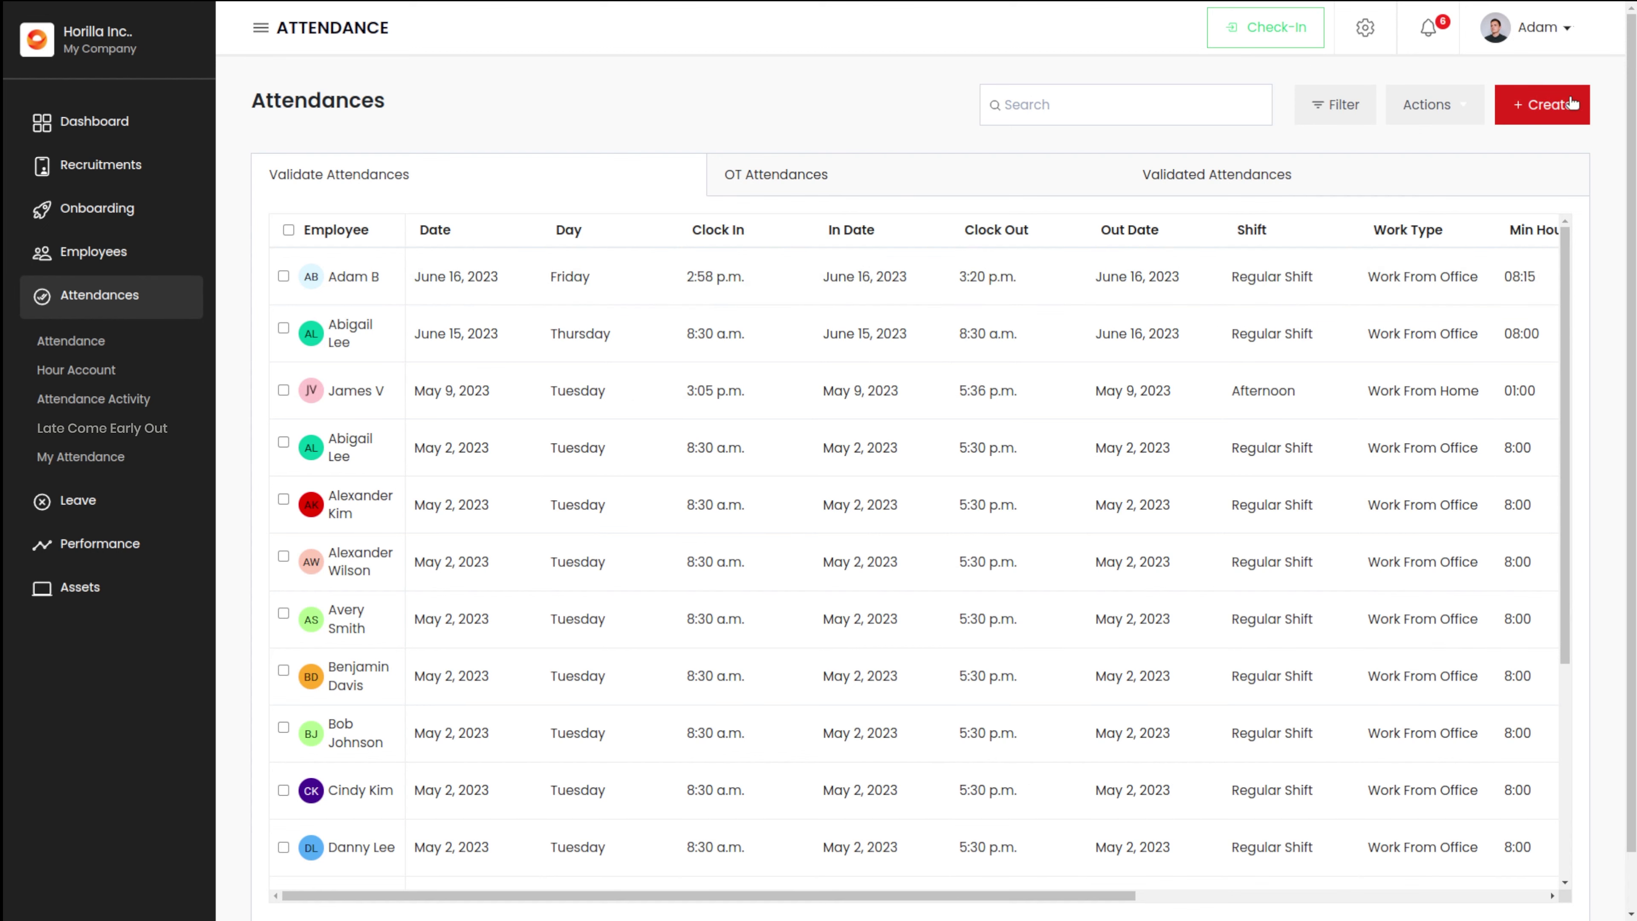
pyautogui.hscroll(5, 888, 398)
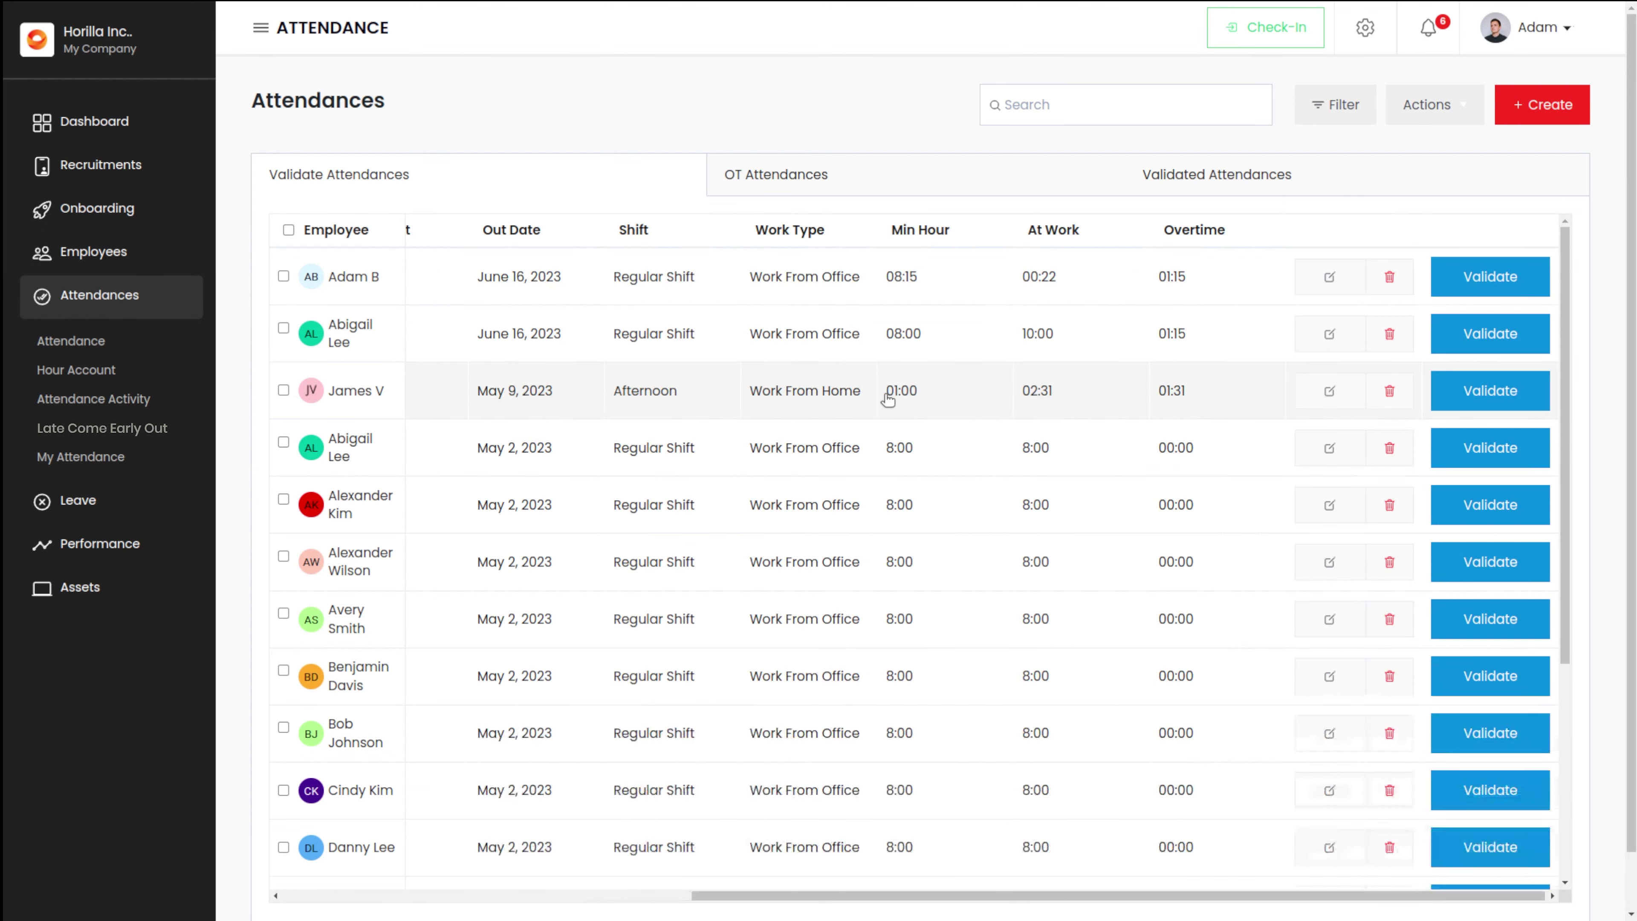
pyautogui.hscroll(-5, 887, 399)
pyautogui.scroll(-5, 888, 398)
# Step: Start a new attendance, choosing the employee, the Regular Shift and the Work From Office work type
pyautogui.click(1540, 109)
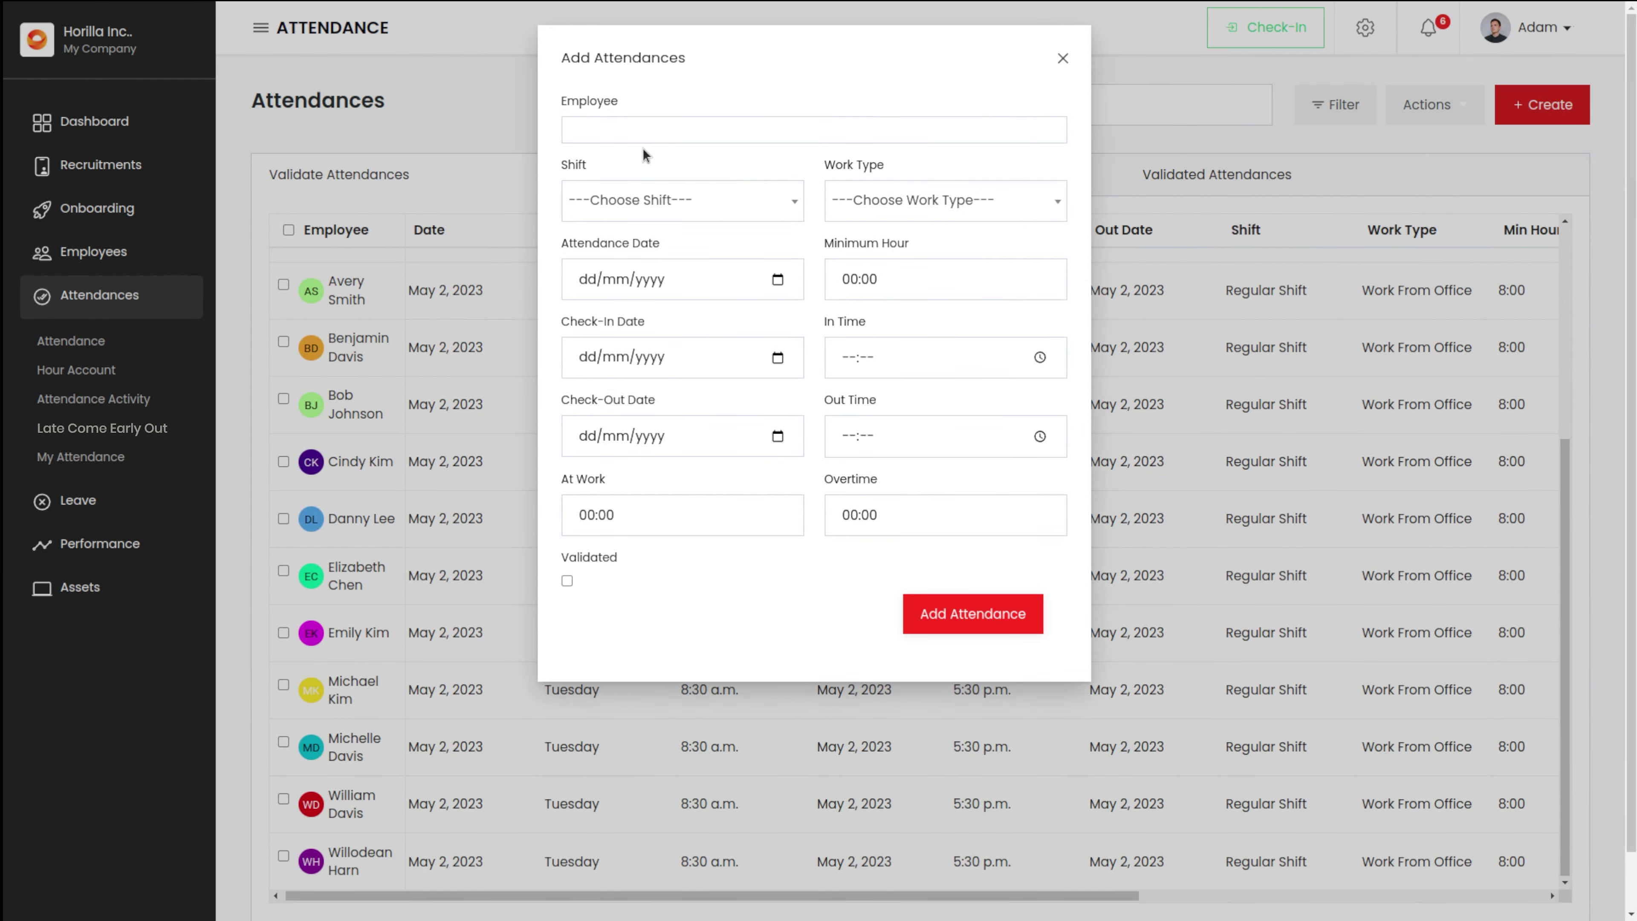
pyautogui.click(643, 132)
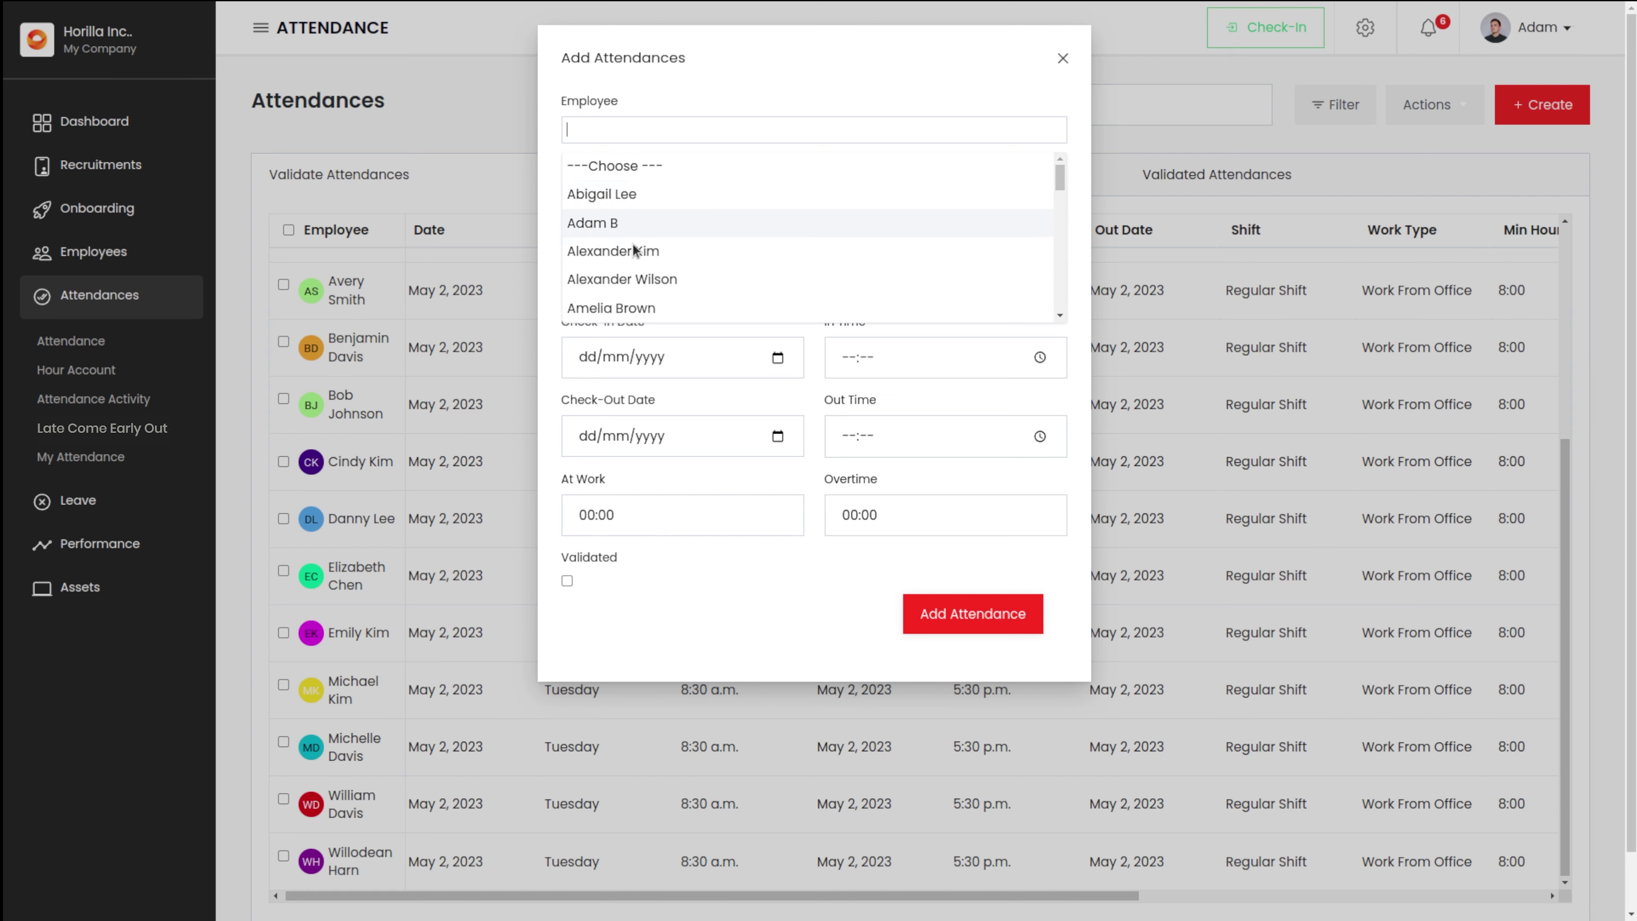
pyautogui.scroll(-3, 664, 264)
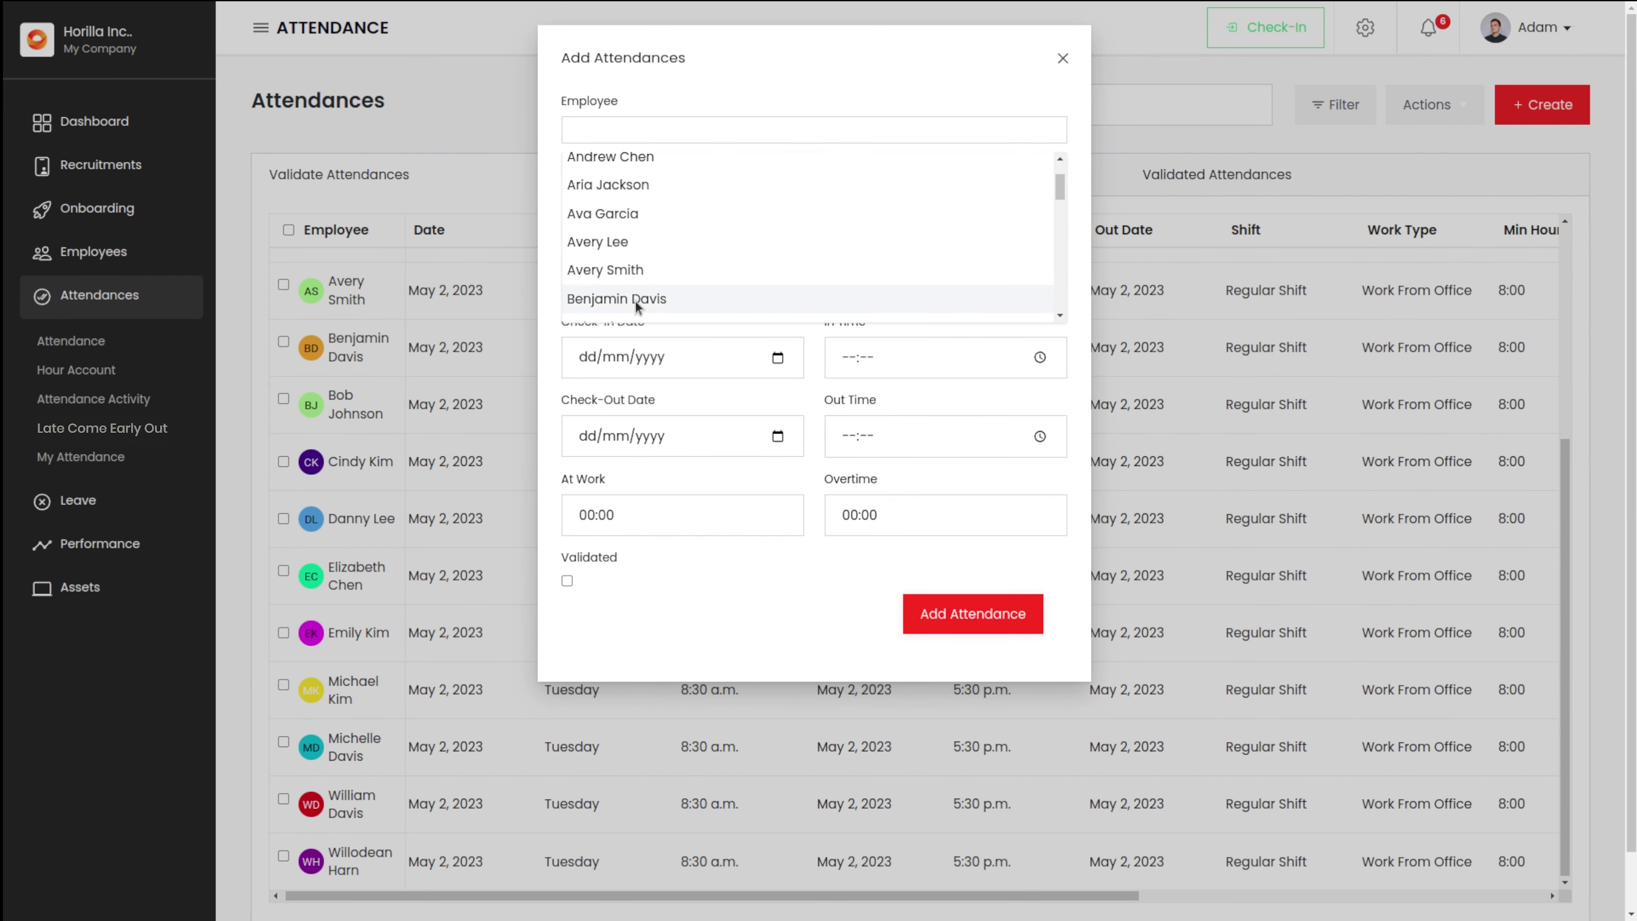
pyautogui.scroll(-5, 636, 269)
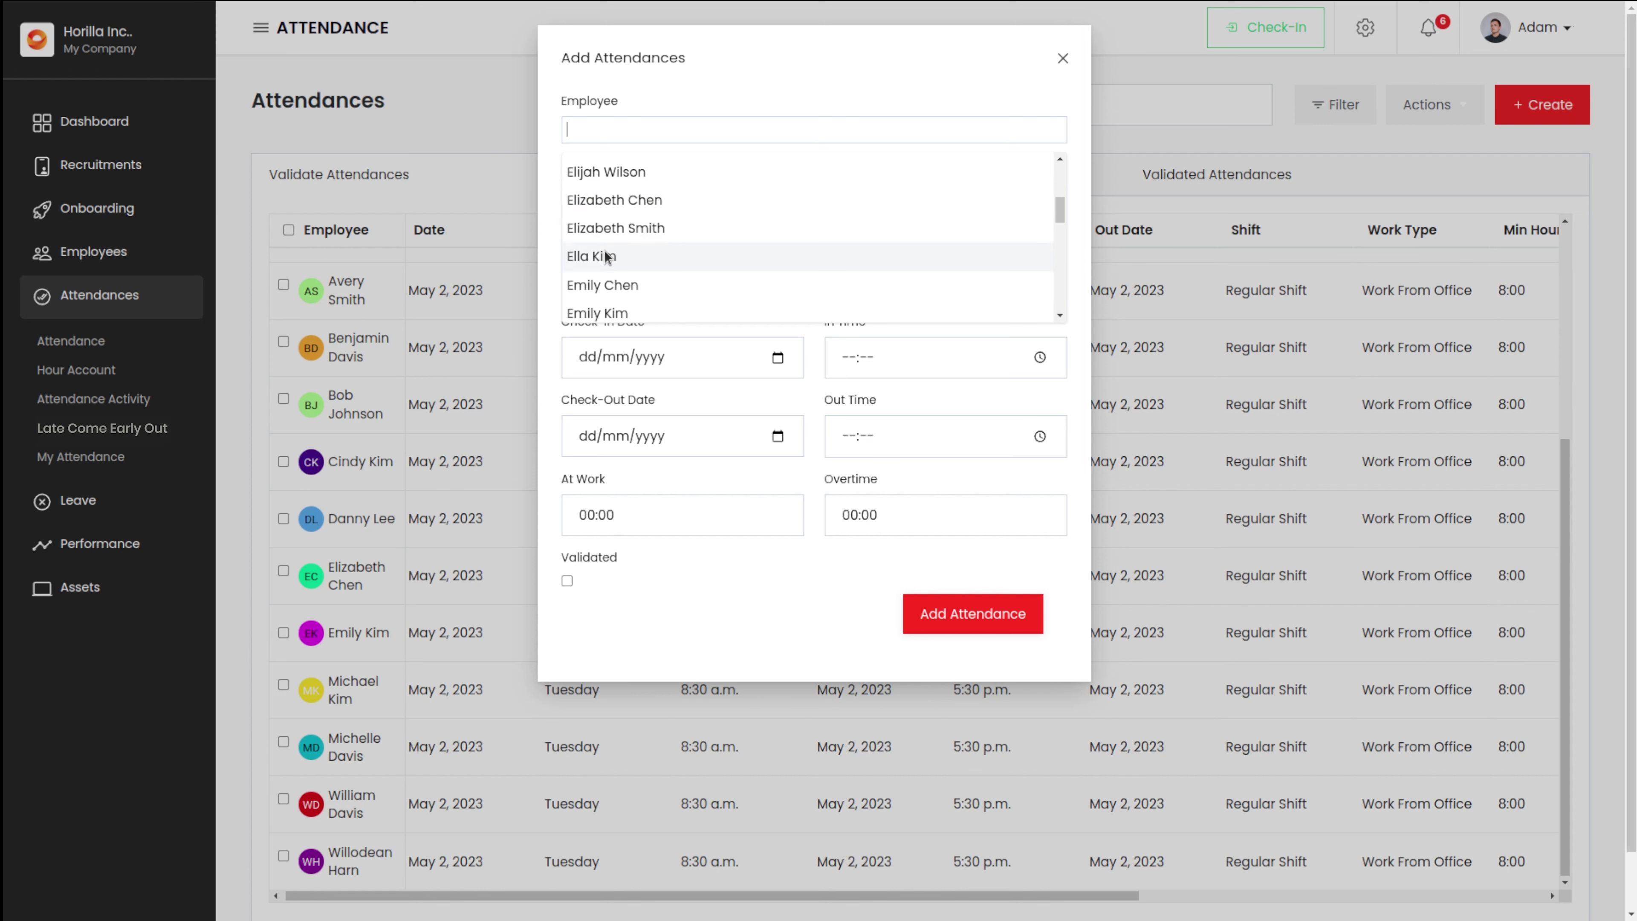
pyautogui.click(621, 229)
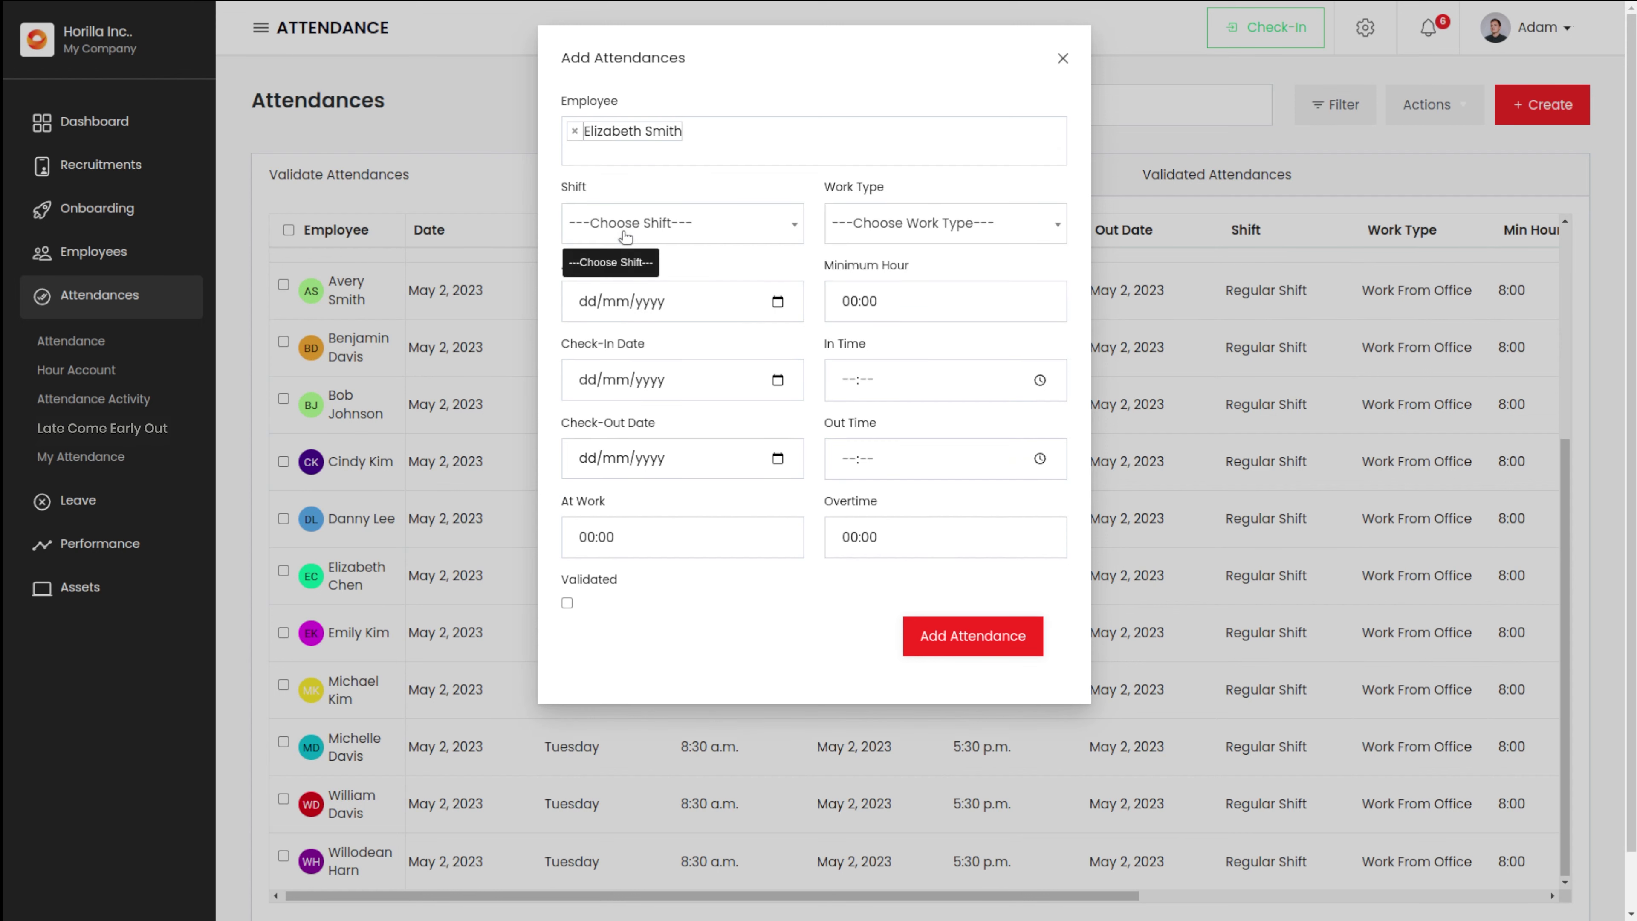
pyautogui.click(623, 236)
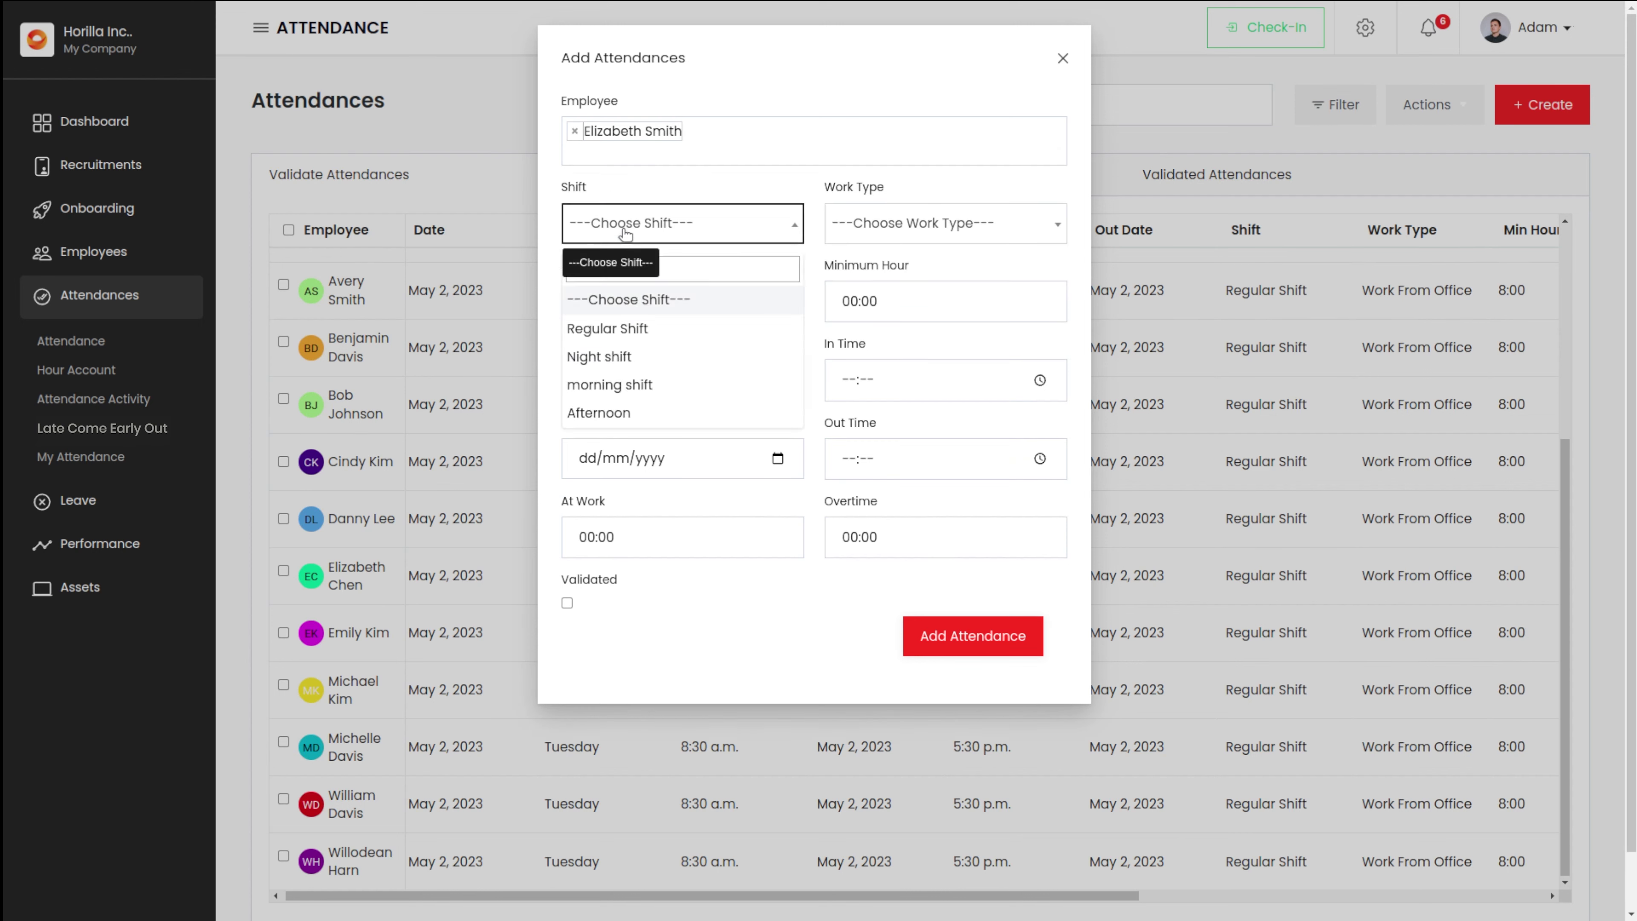
pyautogui.click(655, 327)
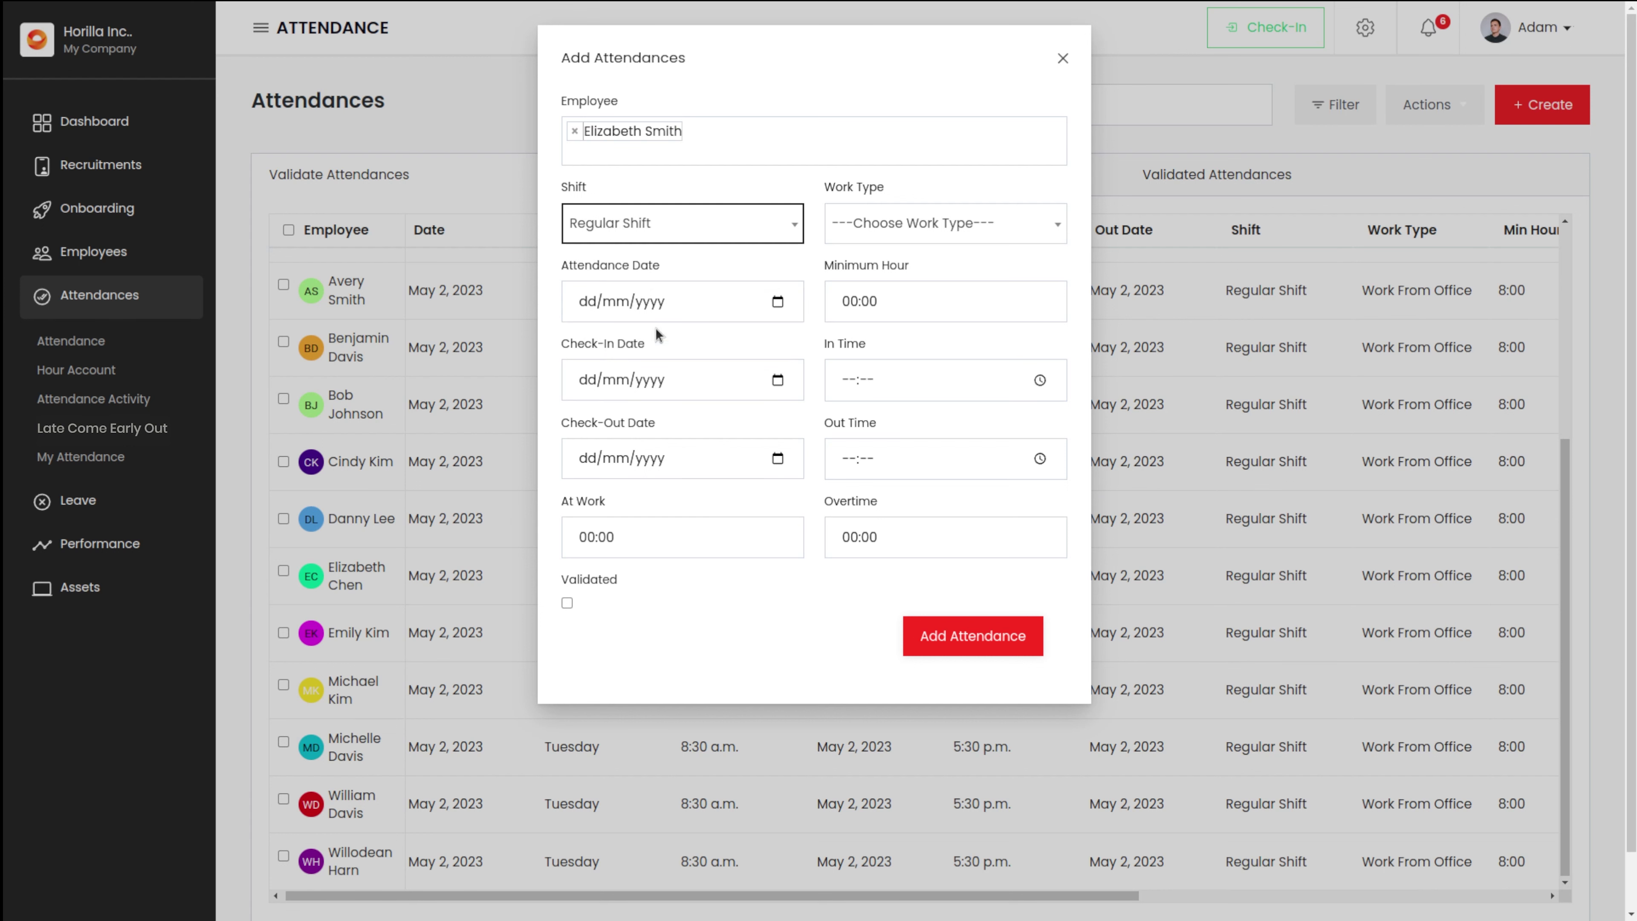
pyautogui.click(927, 234)
pyautogui.click(926, 329)
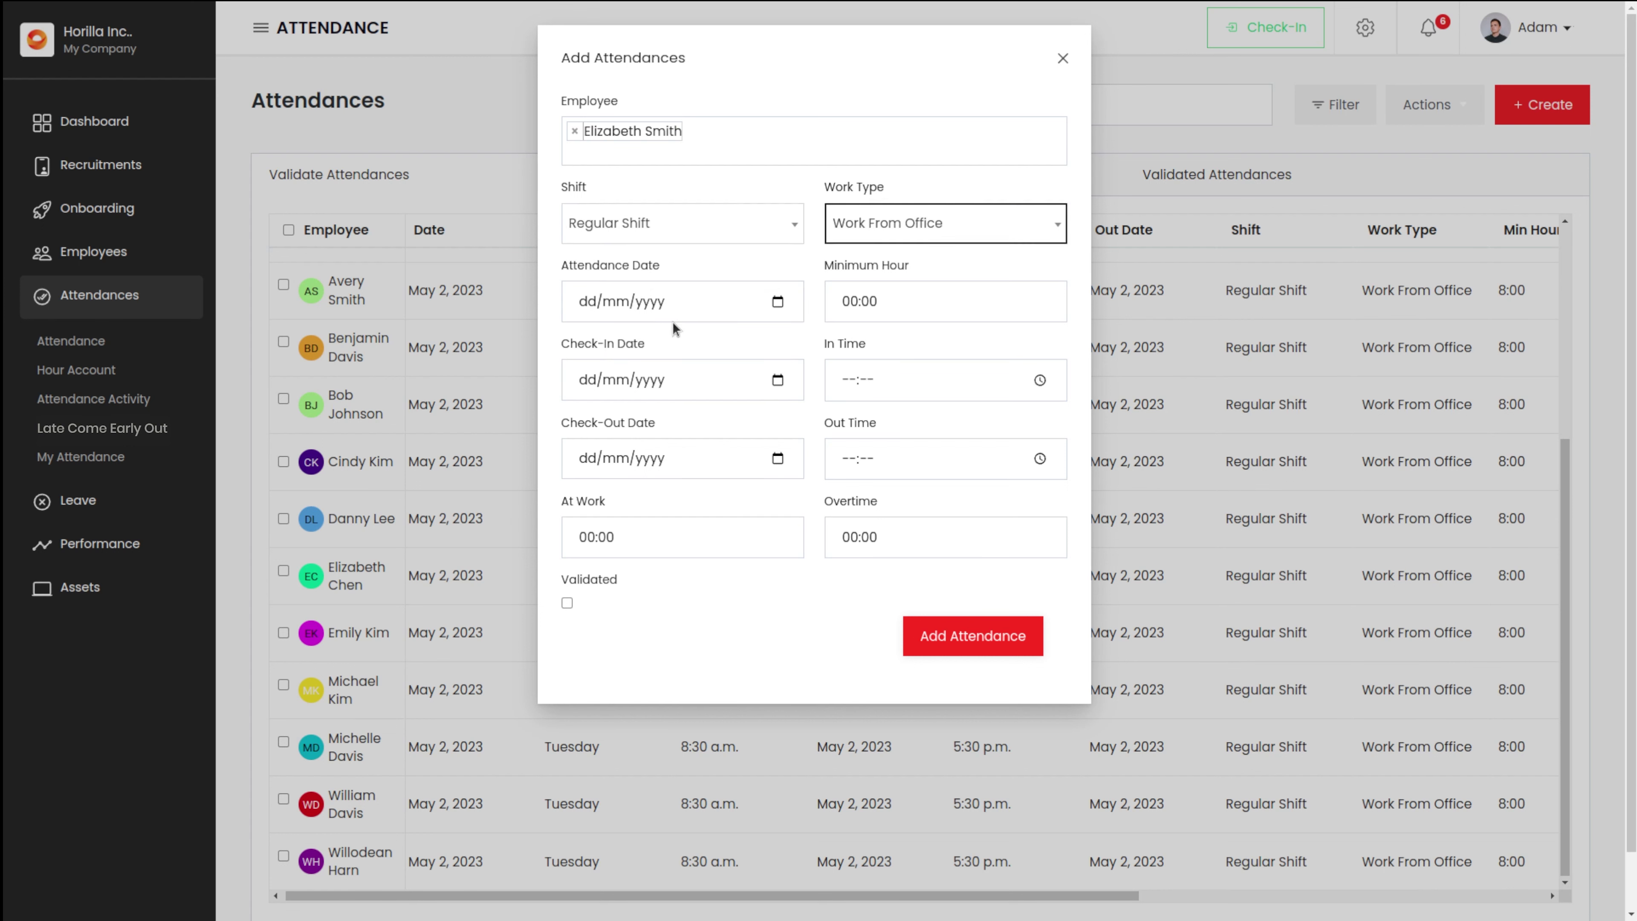
# Step: Set the new attendance's date to 16/06/2023 and its minimum hour to 08:00
pyautogui.click(778, 303)
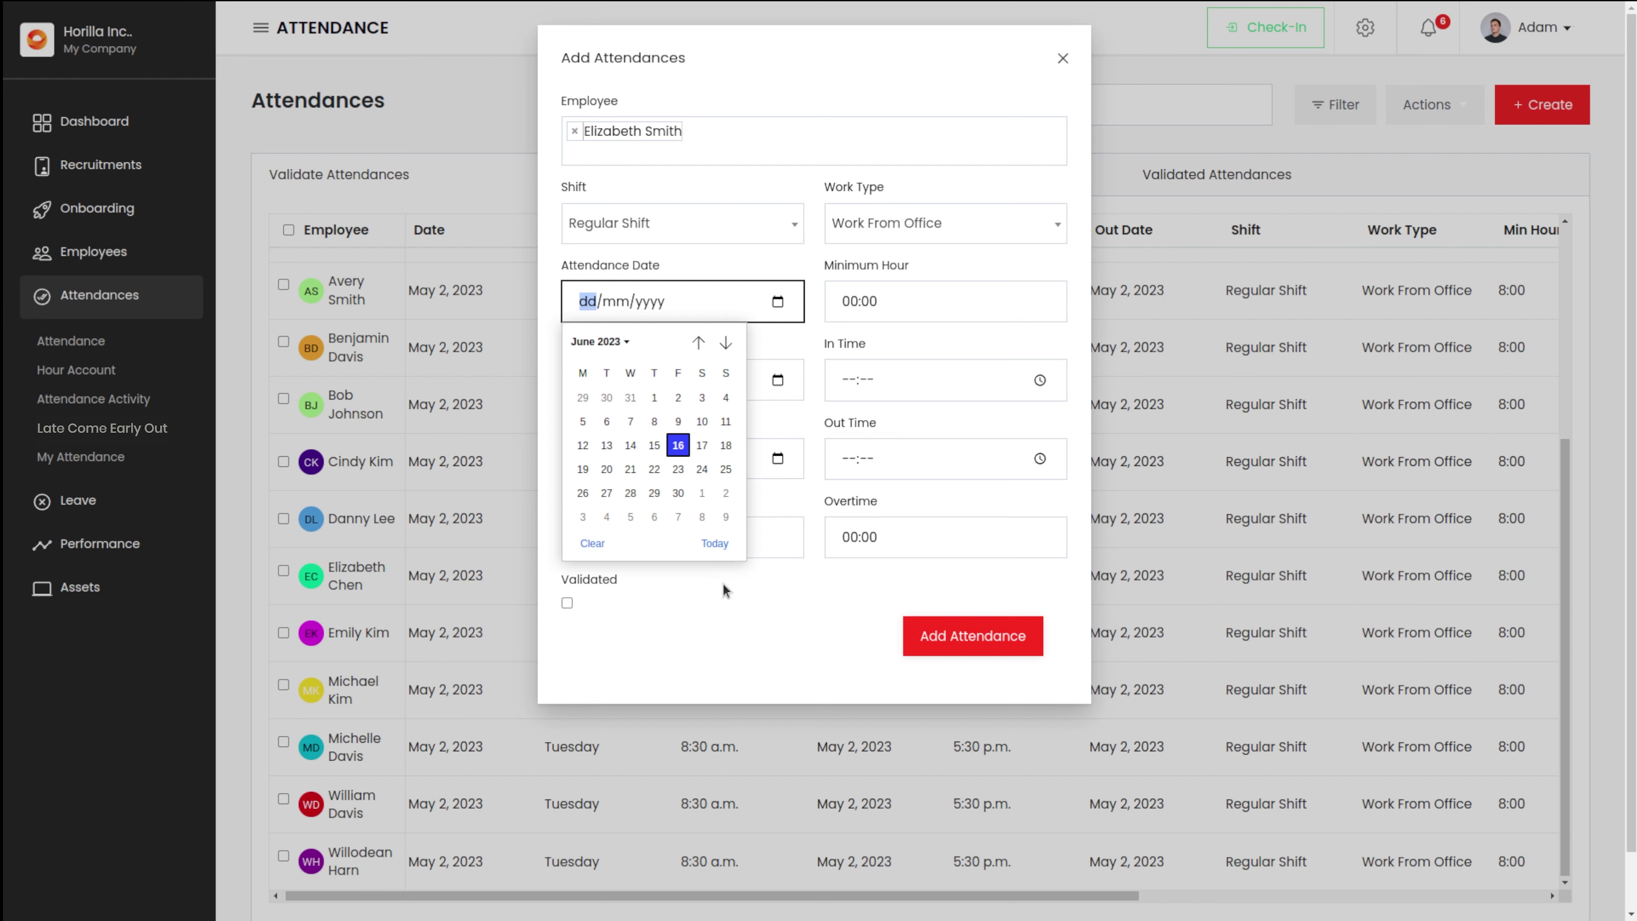
pyautogui.click(719, 544)
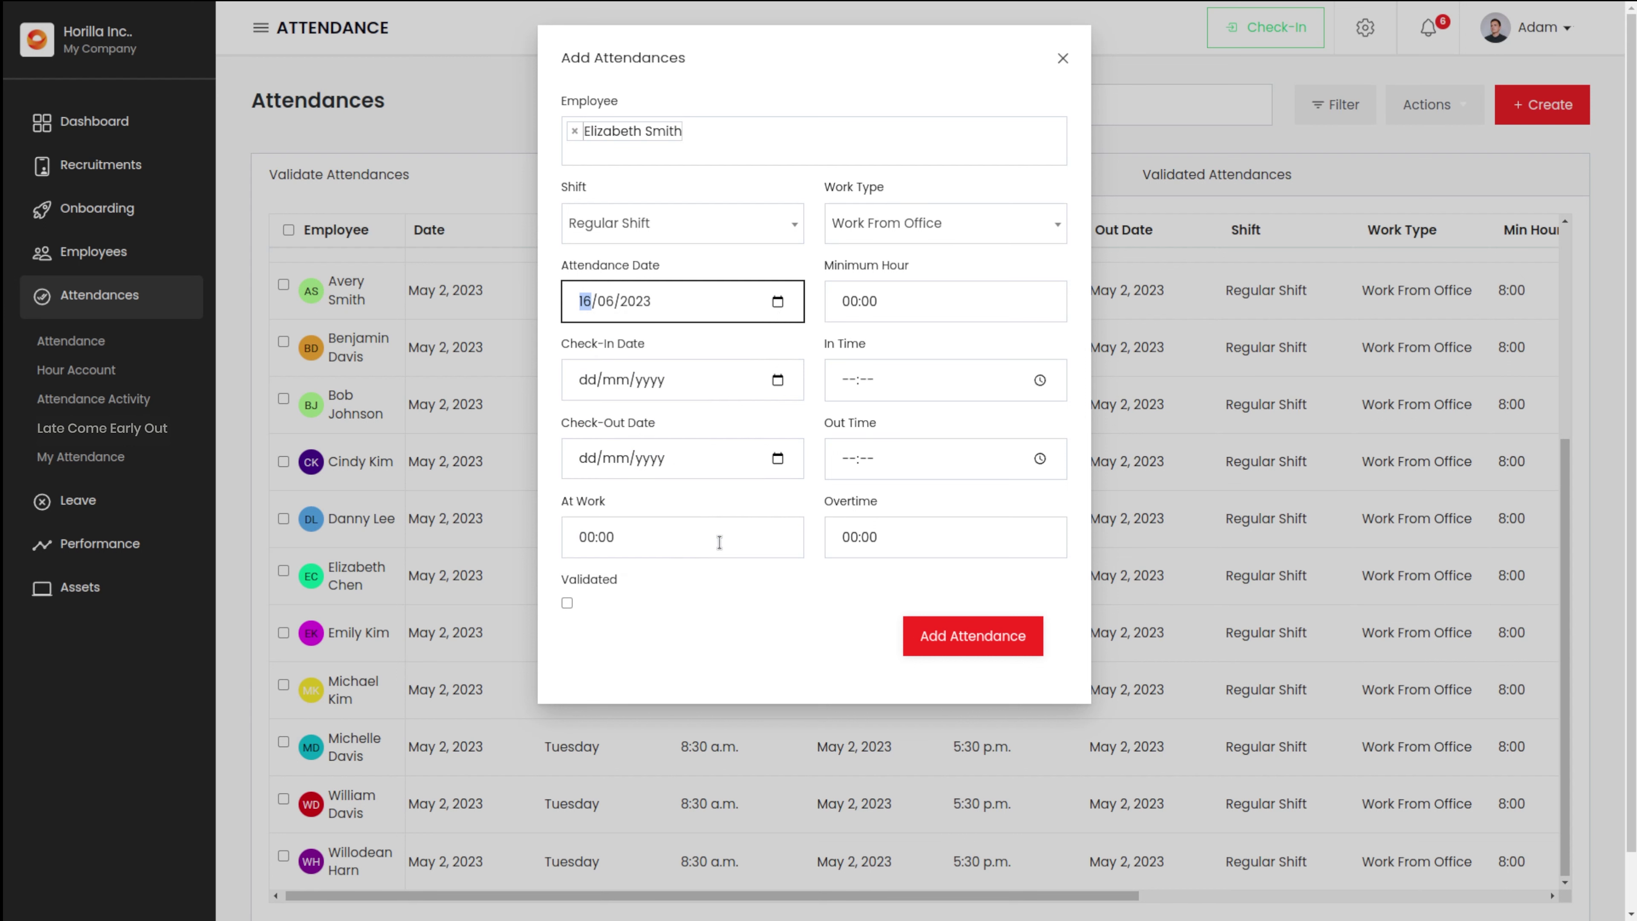
pyautogui.click(856, 301)
pyautogui.write('8')
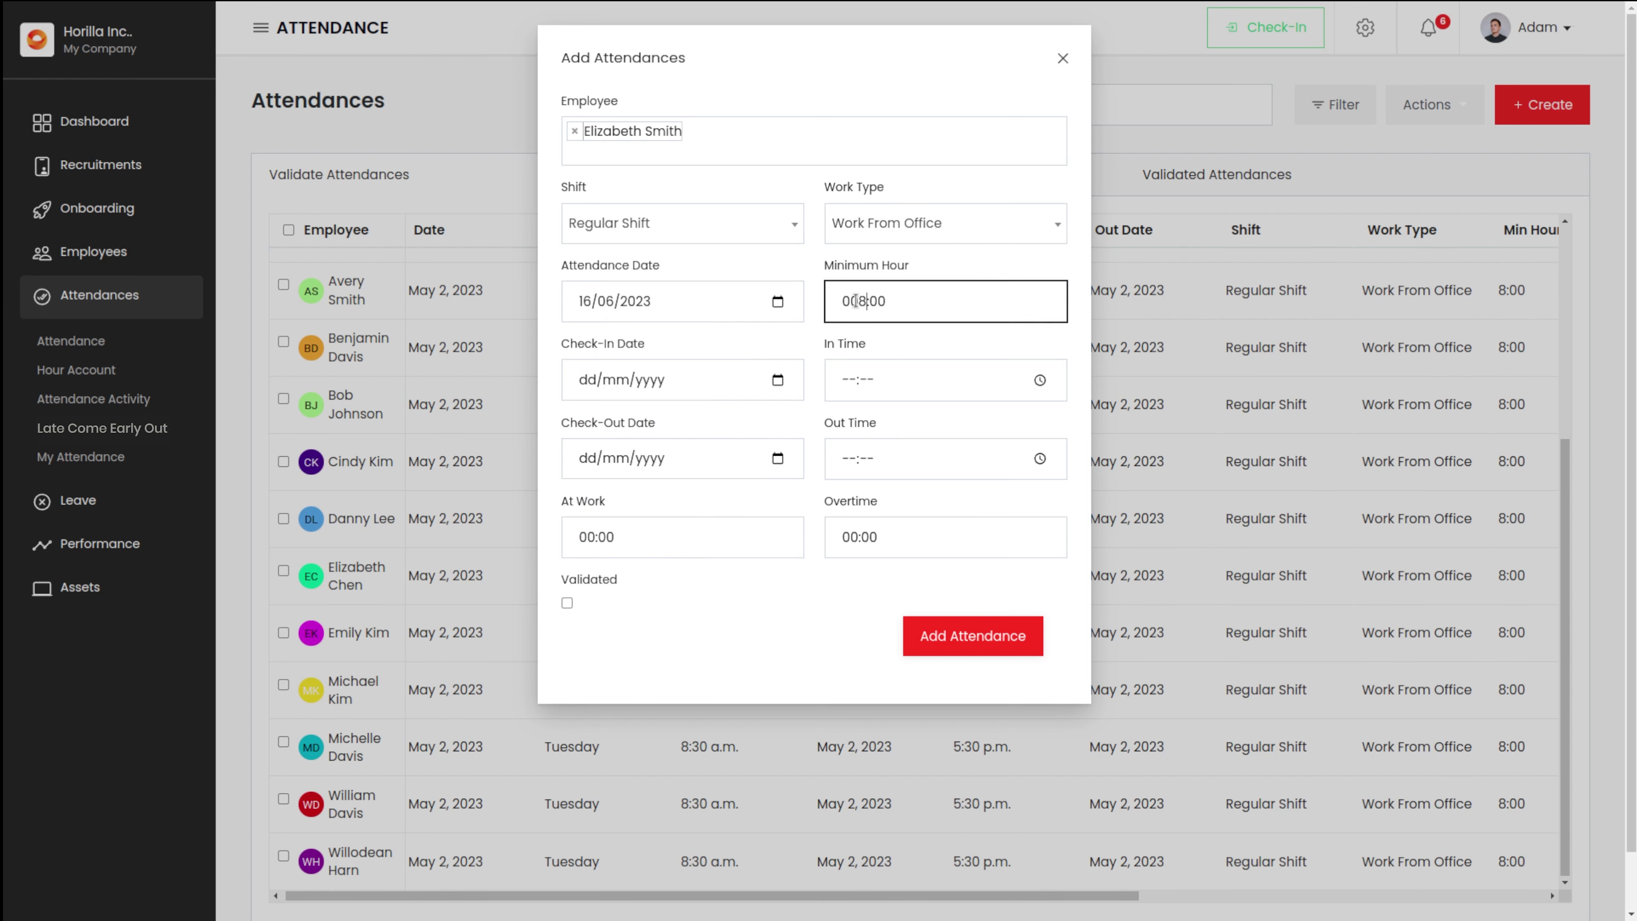
pyautogui.press('Left')
pyautogui.write('\\')
pyautogui.press('BackSpace')
pyautogui.press('BackSpace')
# Step: Set the check-in date to 16/06/2023 and the in time to 08:30
pyautogui.click(786, 380)
pyautogui.click(785, 380)
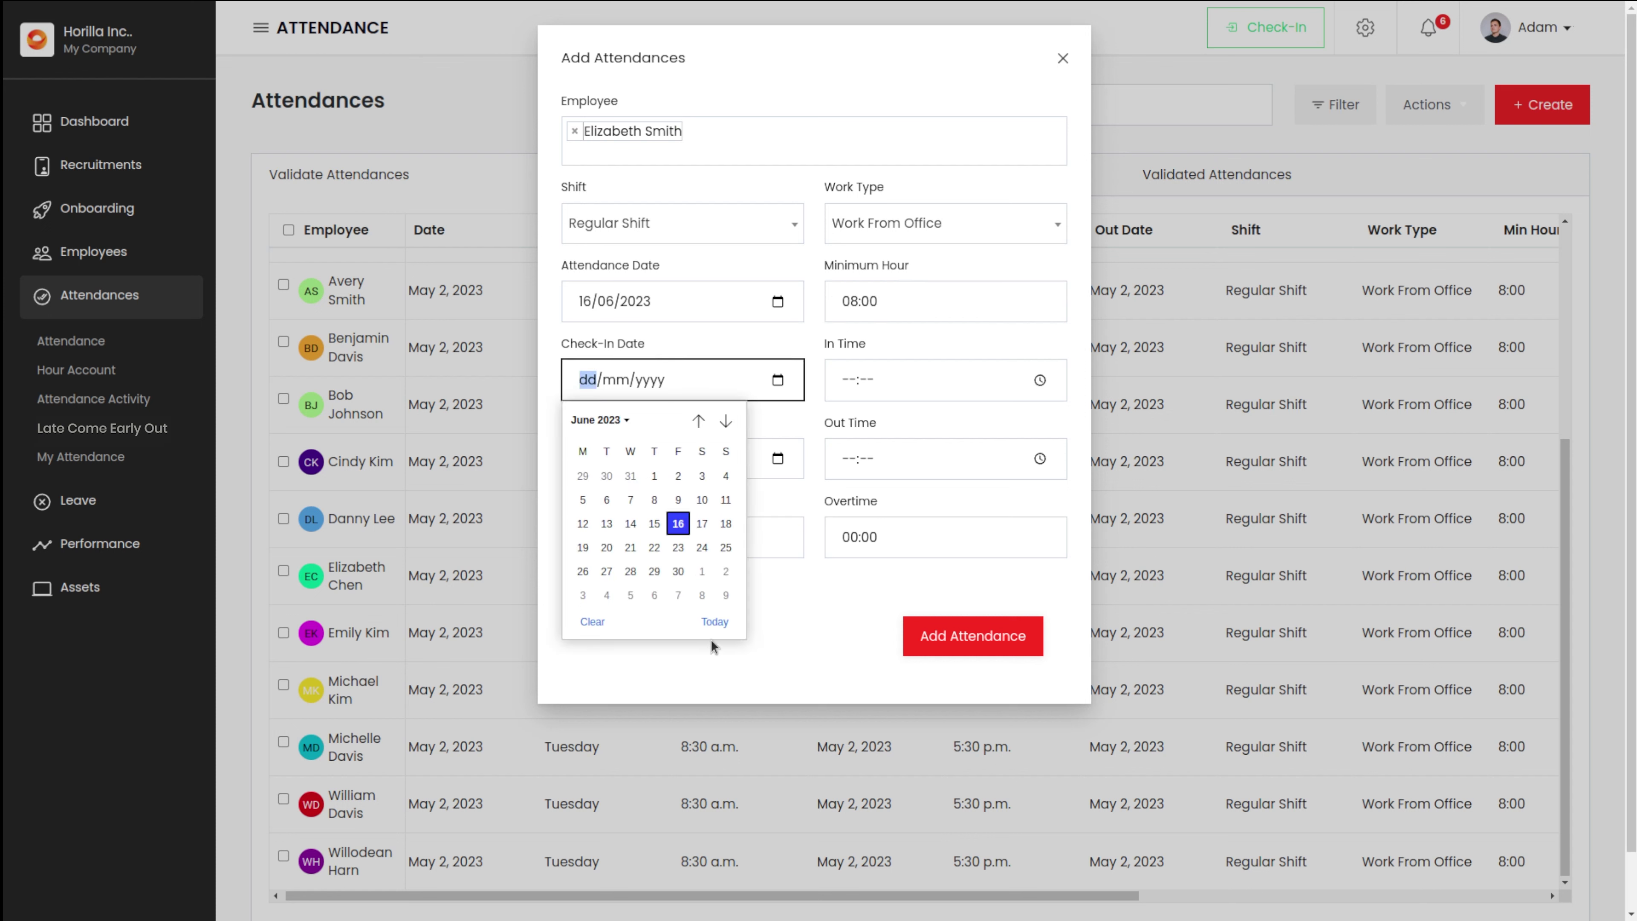
pyautogui.click(715, 620)
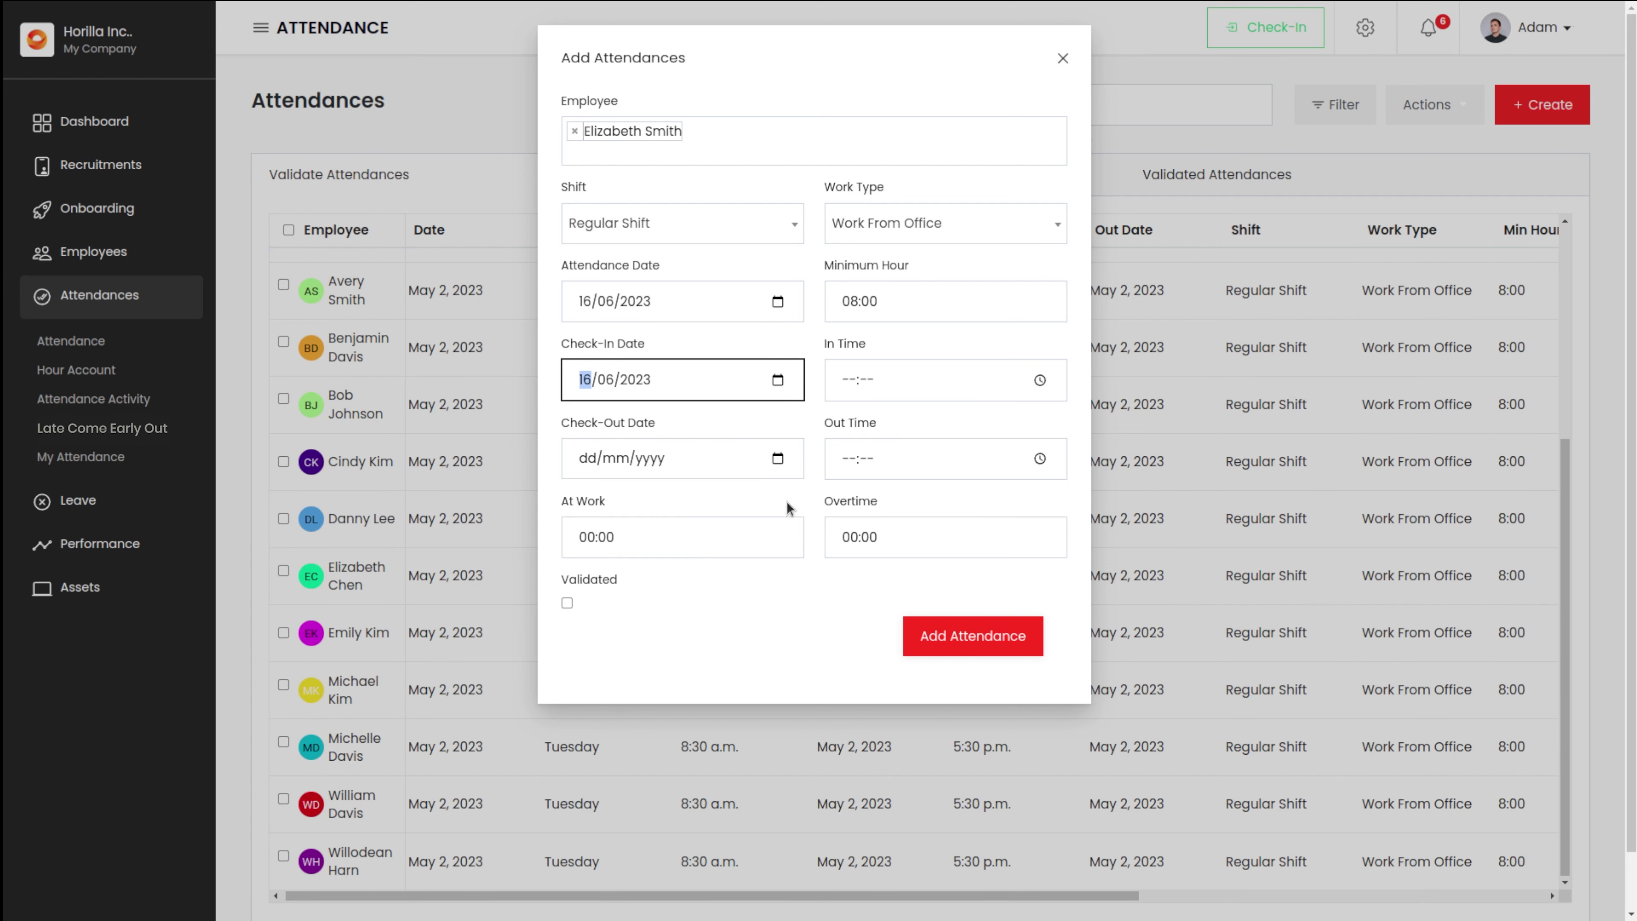
pyautogui.click(843, 378)
pyautogui.write('08:')
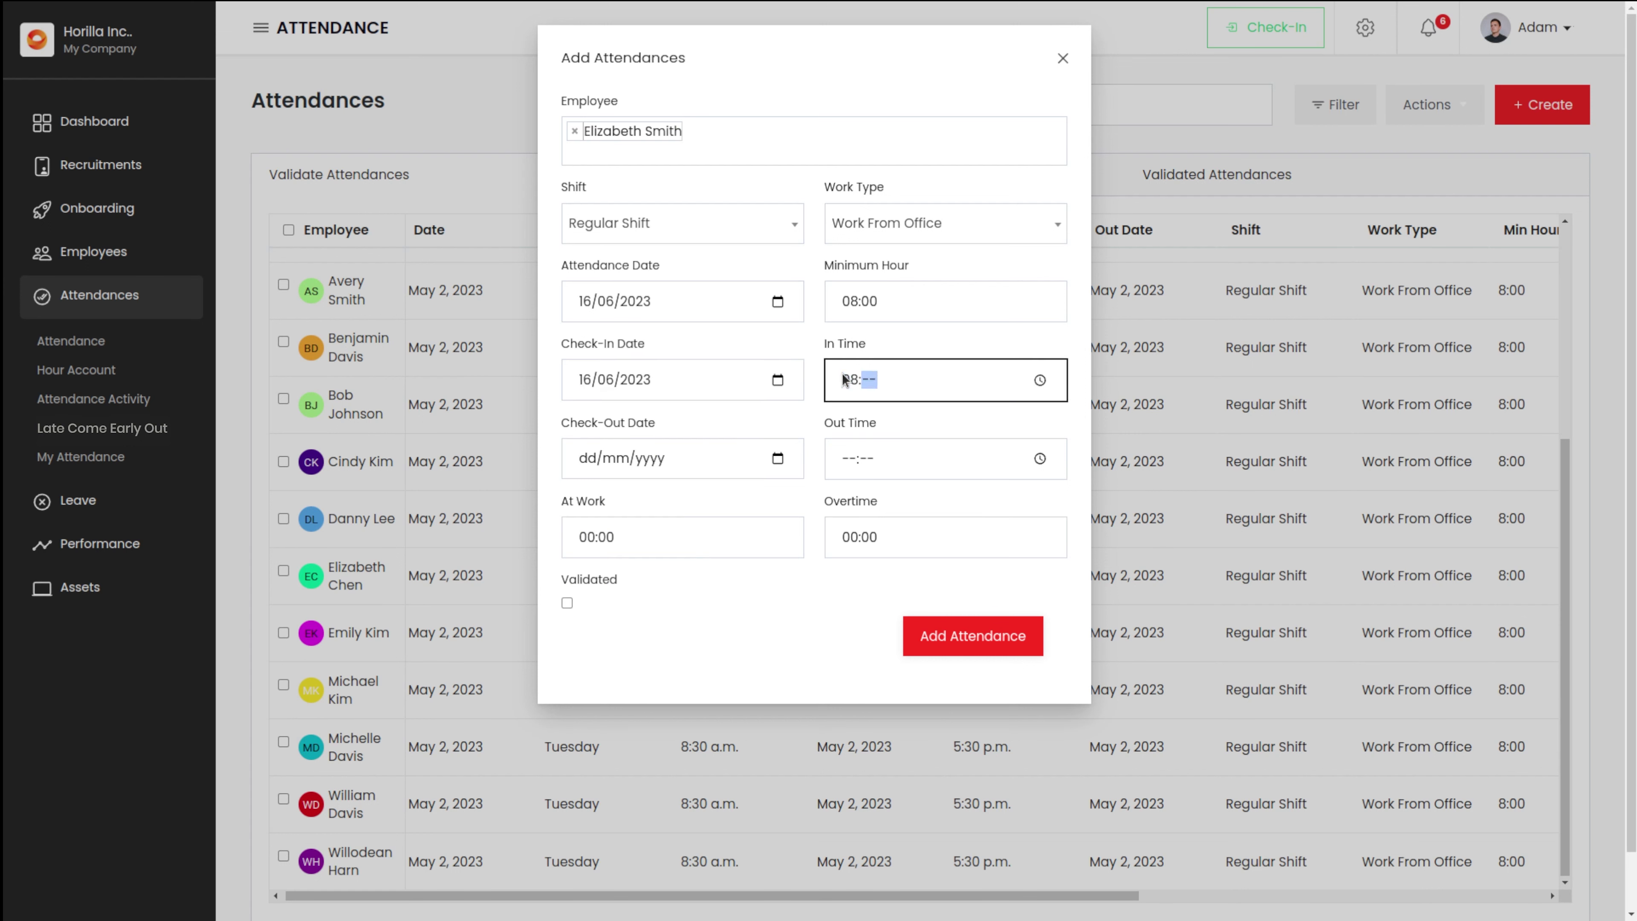
pyautogui.write('30')
# Step: Set the check-out date to 16/06/2023 and the out time to 07:30
pyautogui.click(780, 460)
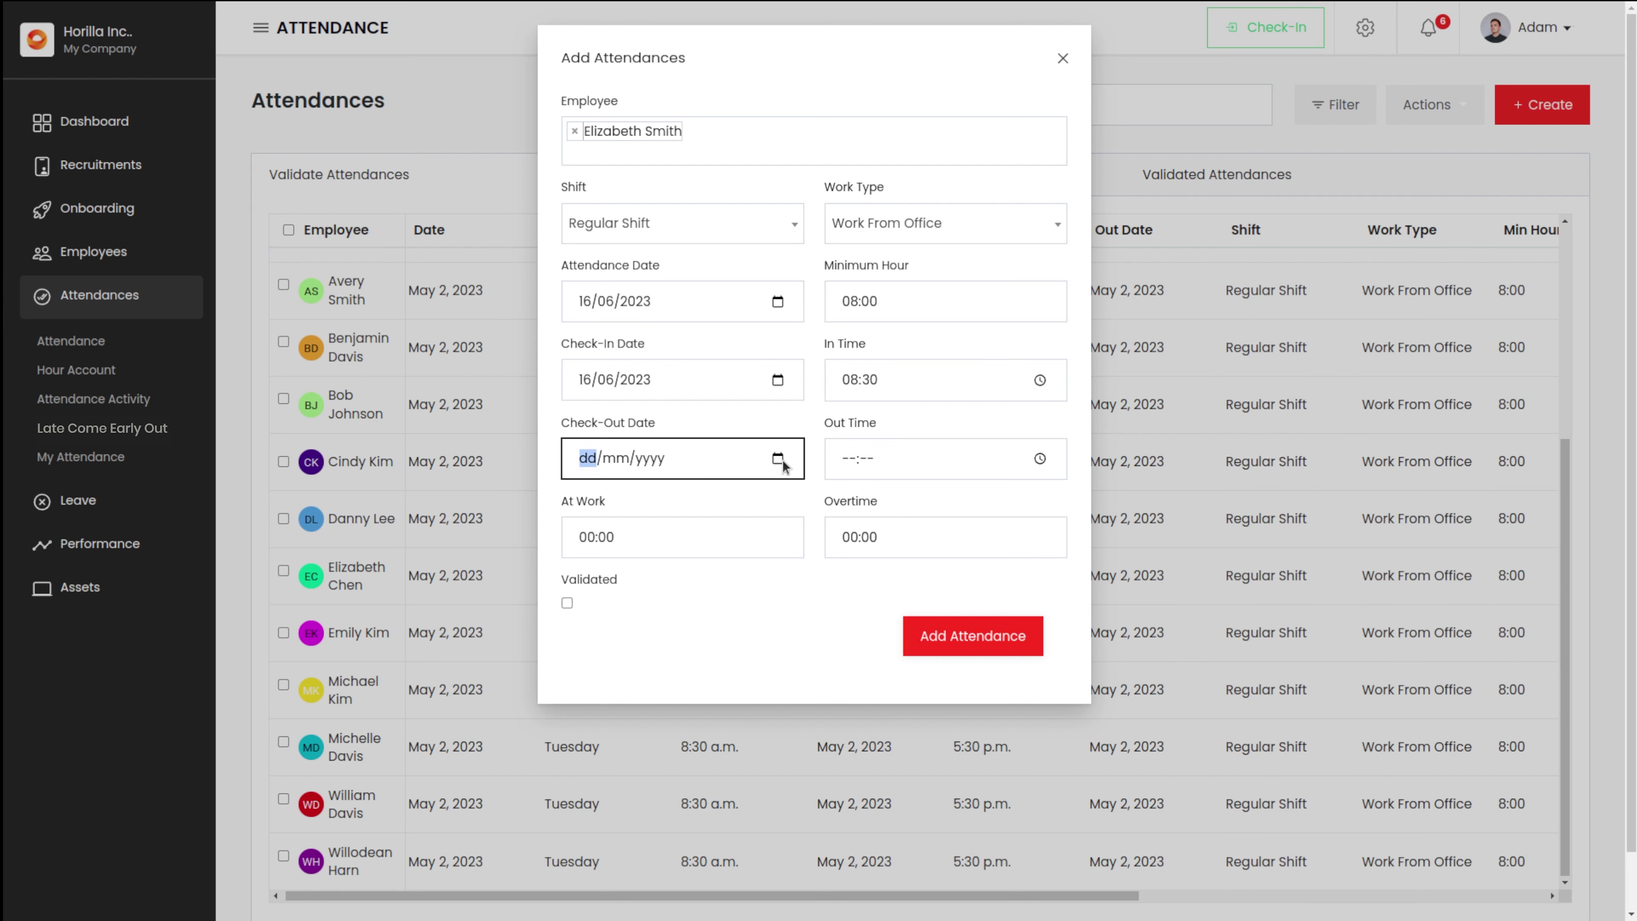
pyautogui.click(779, 459)
pyautogui.click(719, 699)
pyautogui.click(847, 461)
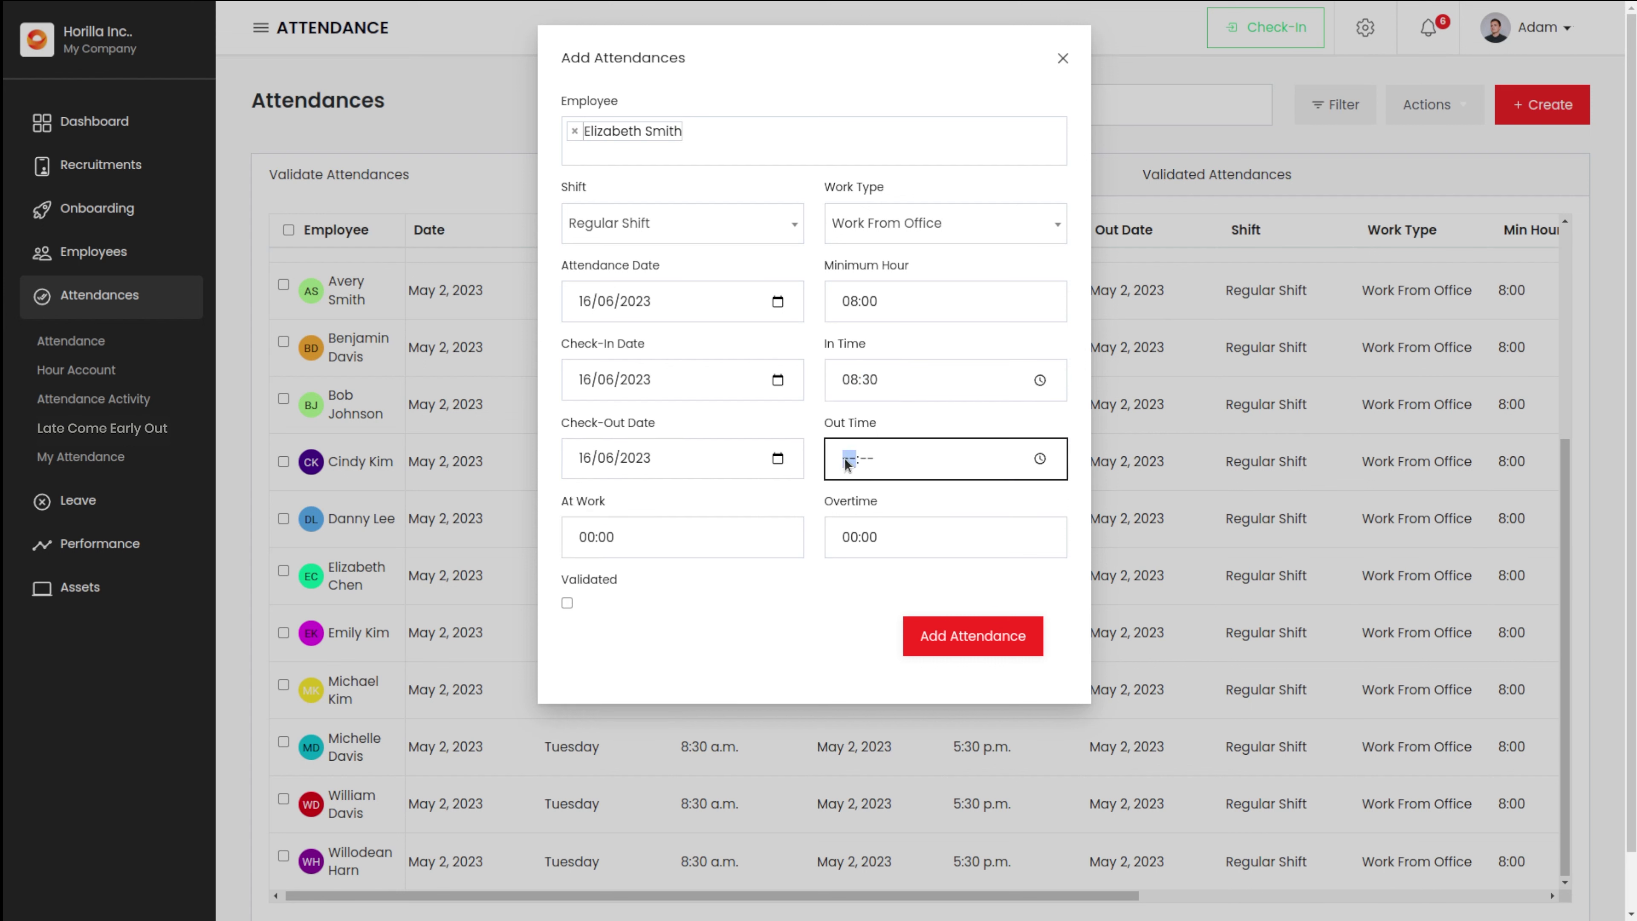
pyautogui.write('07:30')
# Step: Set the at-work time to 08:00 and the overtime to 02:00, and add the attendance
pyautogui.click(593, 535)
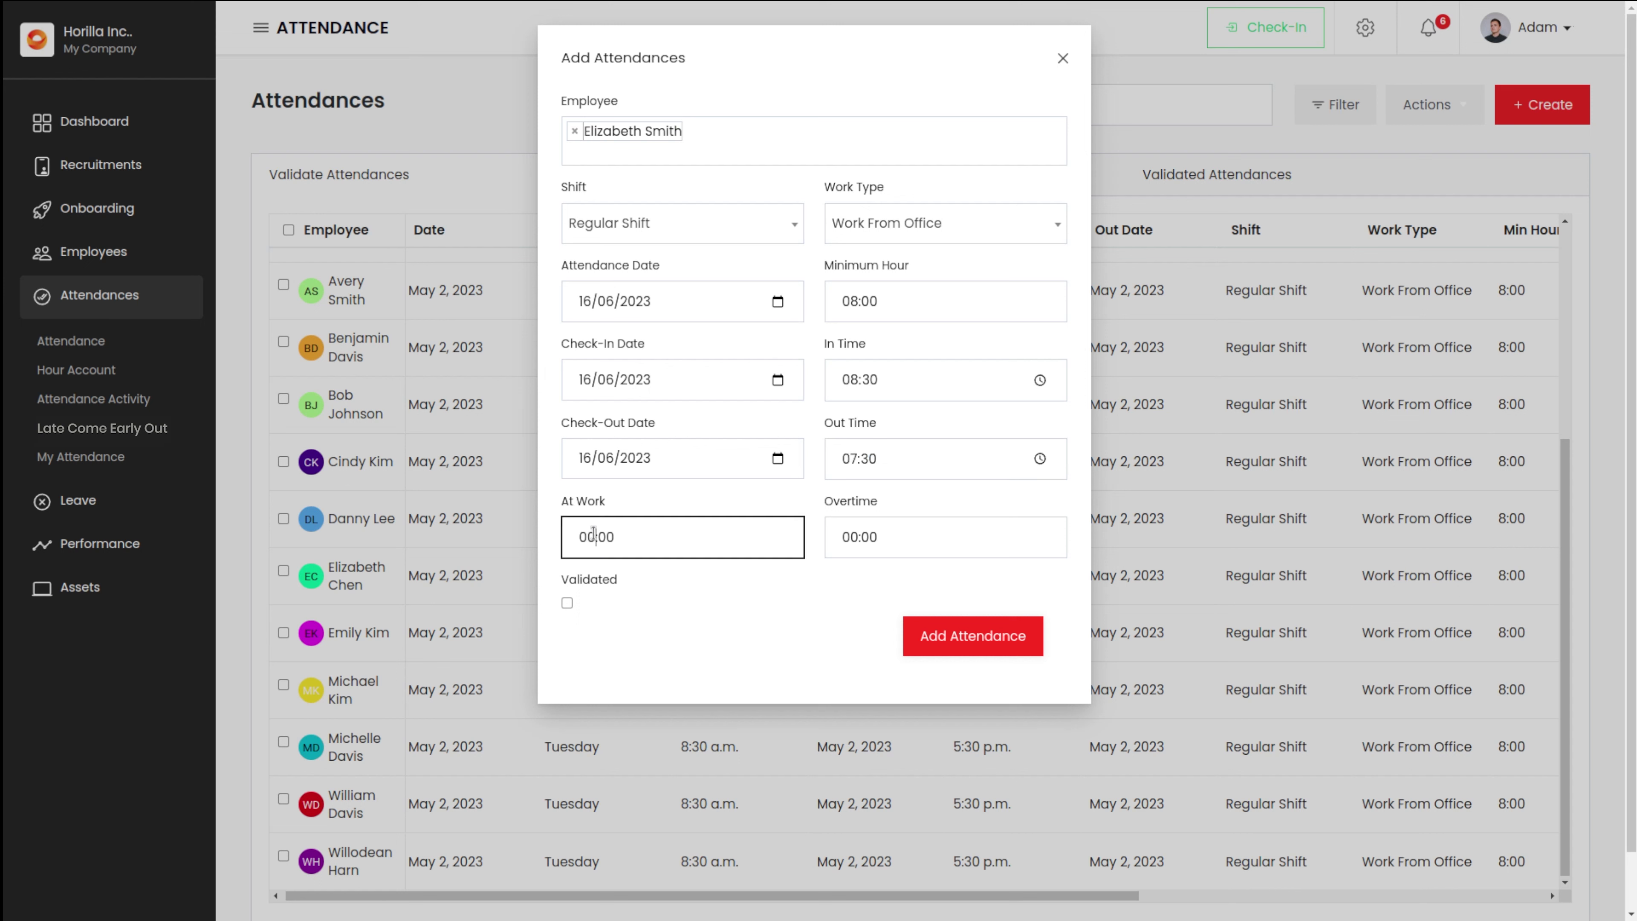
pyautogui.write('8')
pyautogui.click(858, 535)
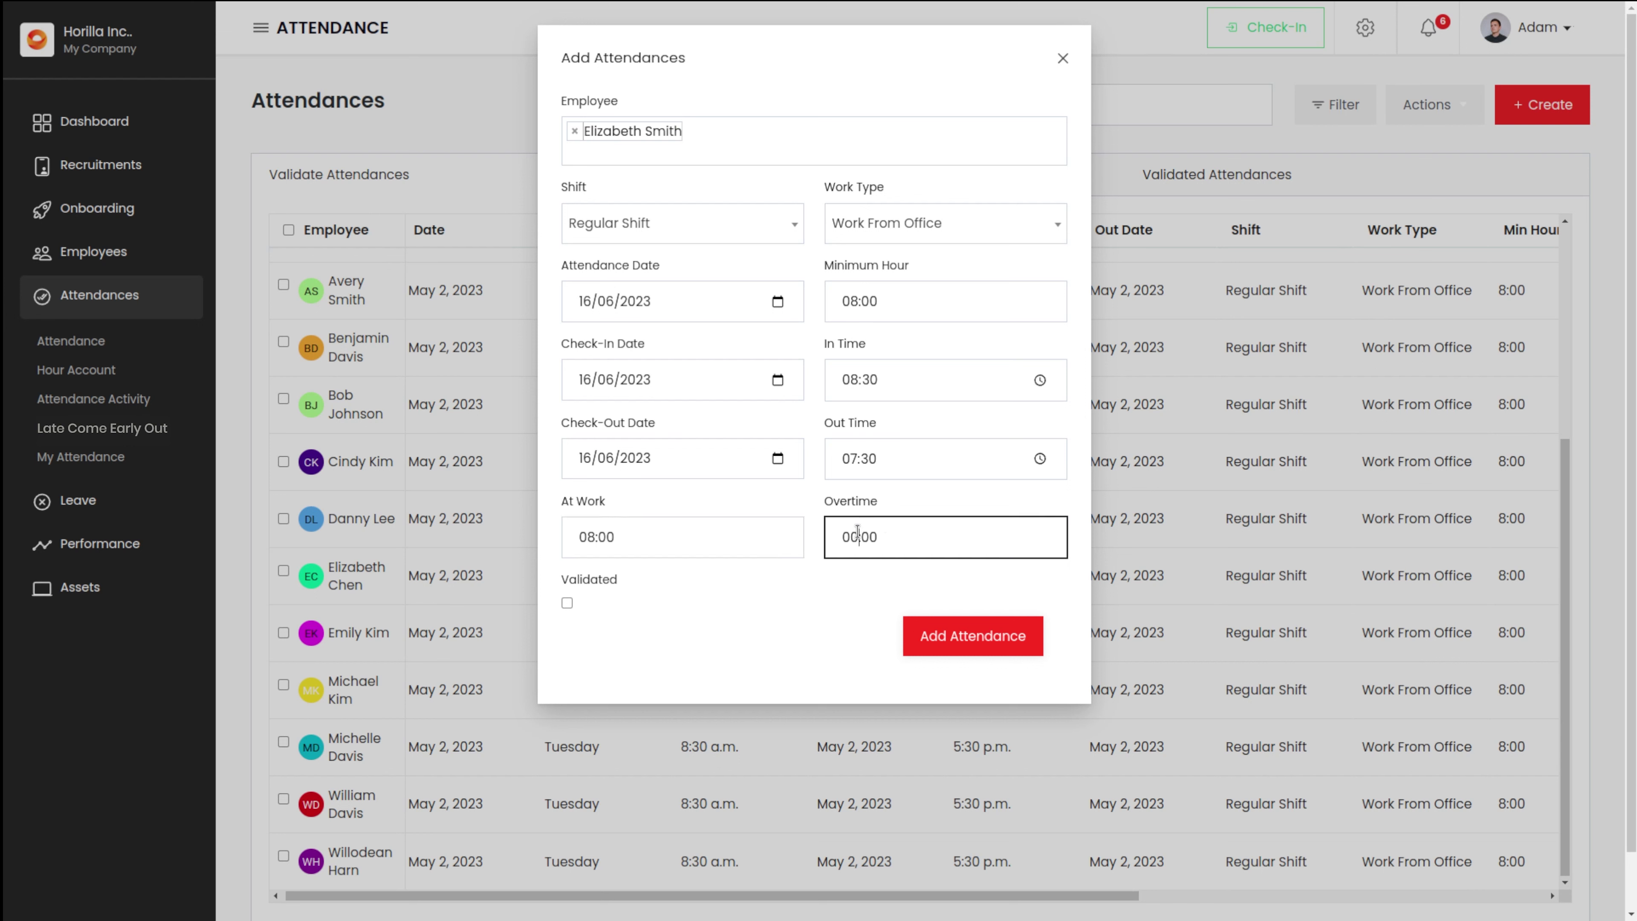
pyautogui.write('2')
pyautogui.press('BackSpace')
pyautogui.click(989, 637)
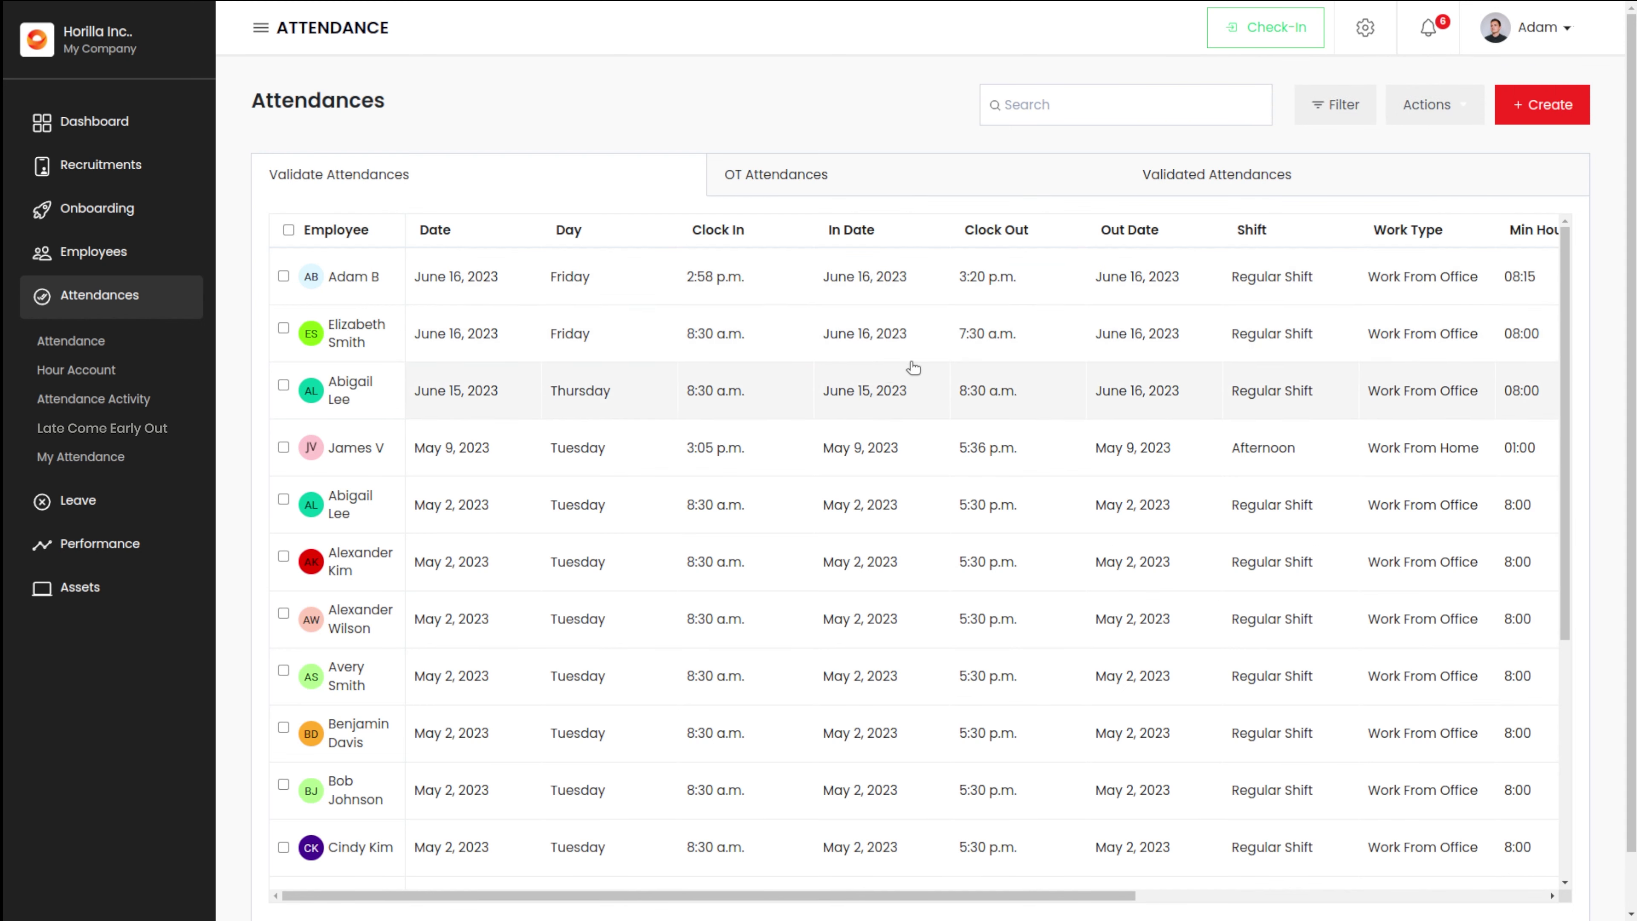
# Step: Check the new attendance's overtime in the Validate Attendances list, and open the Attendance Break Point settings
pyautogui.hscroll(5, 917, 365)
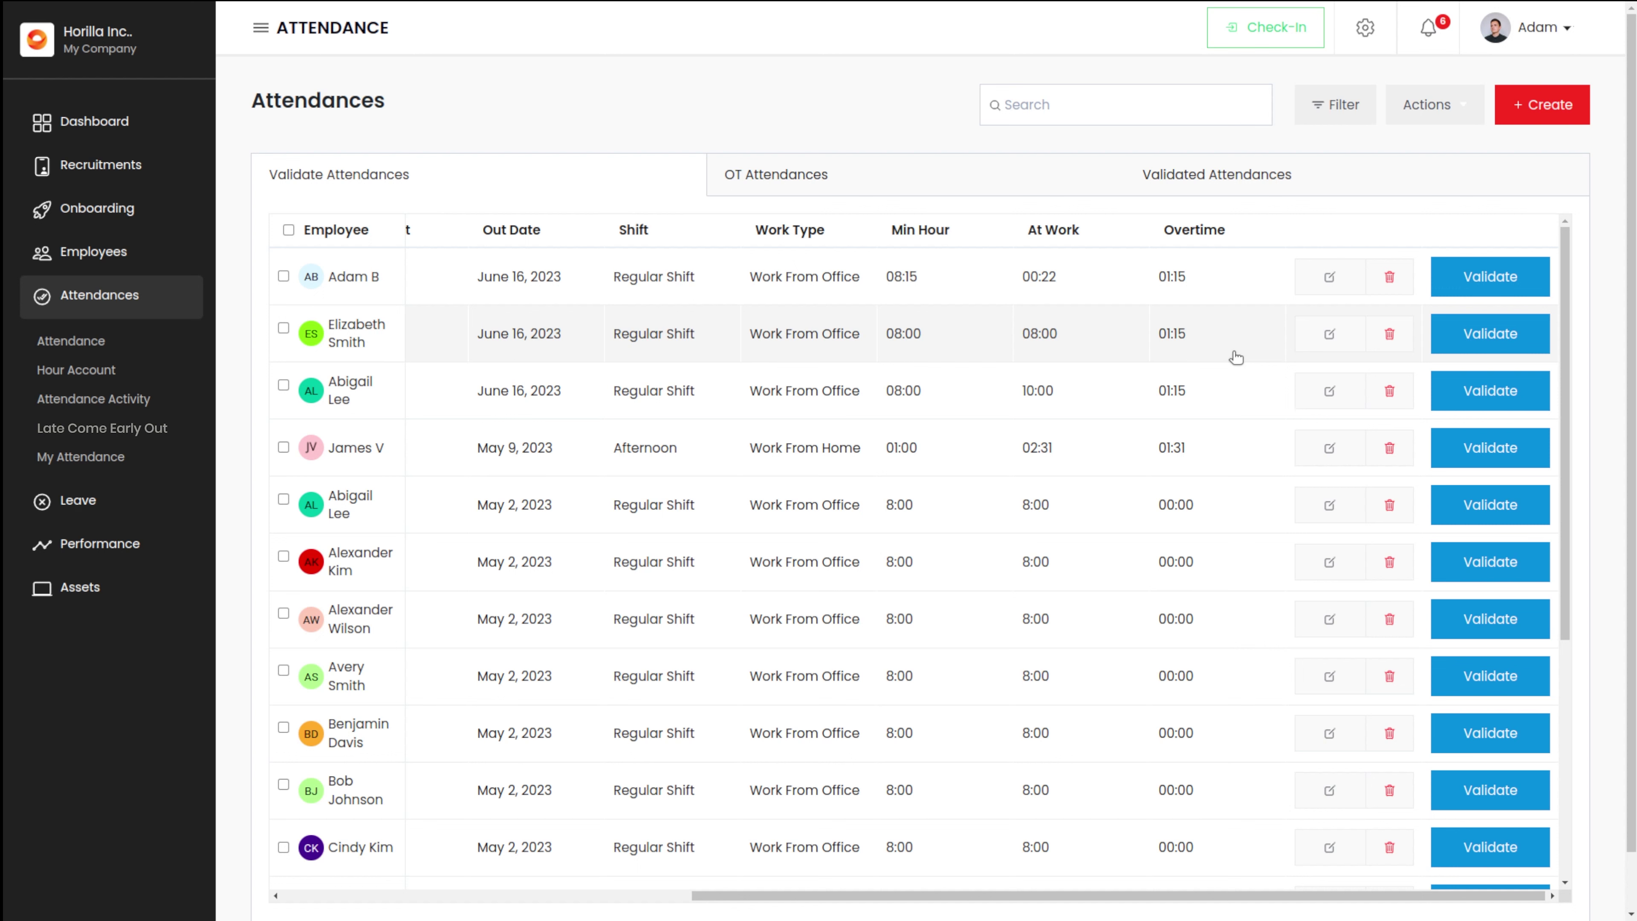
pyautogui.click(1360, 32)
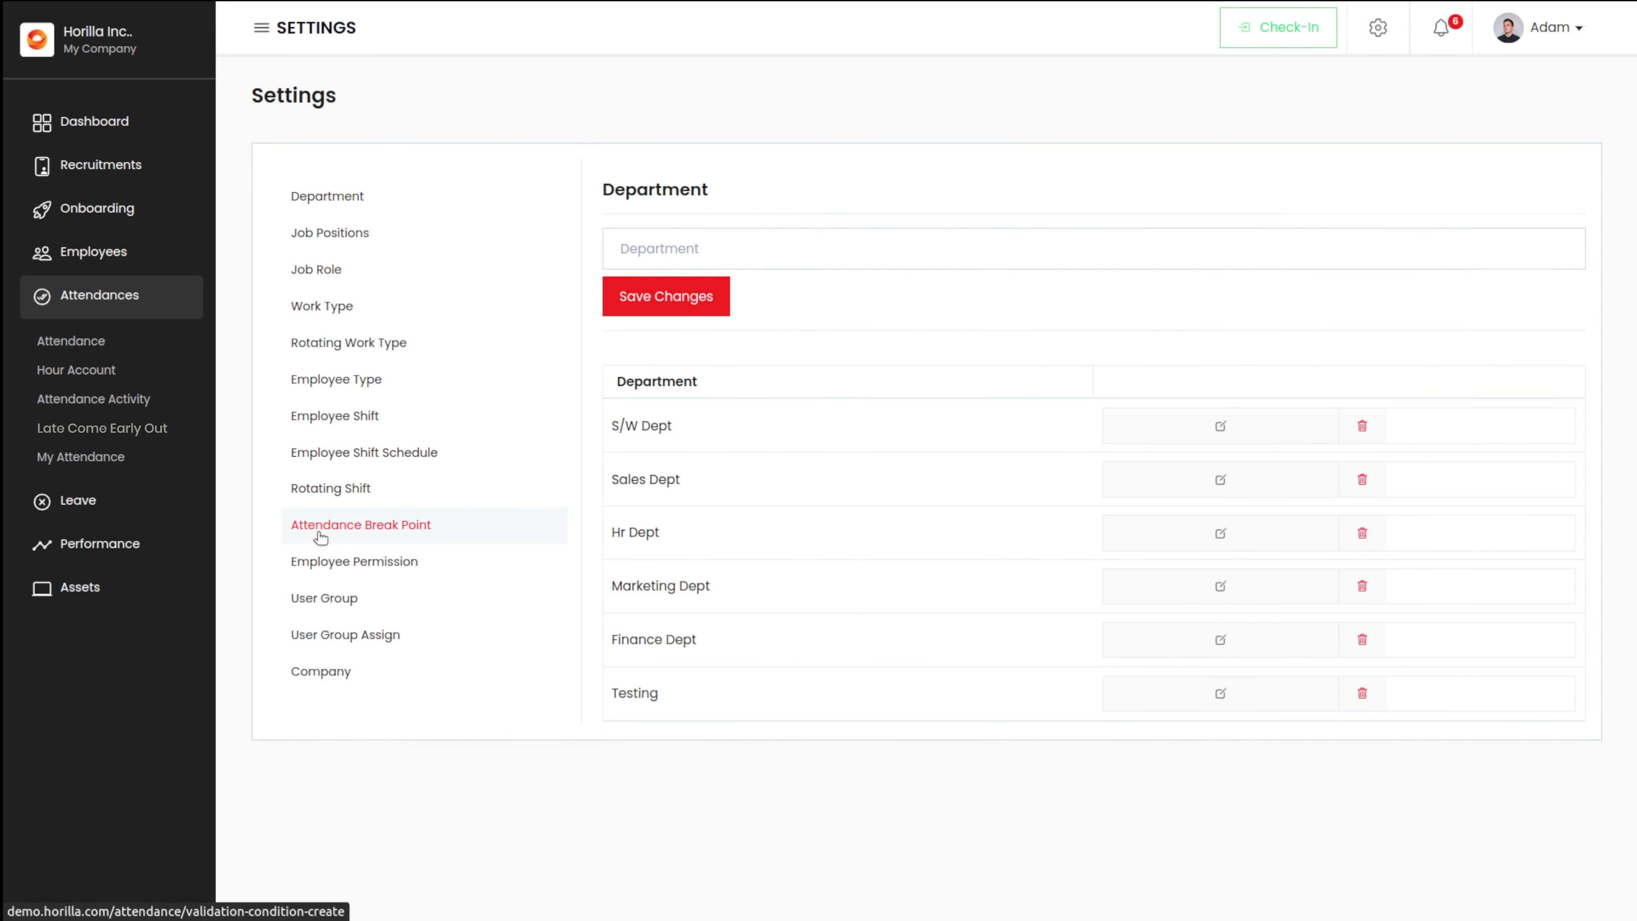
pyautogui.click(317, 532)
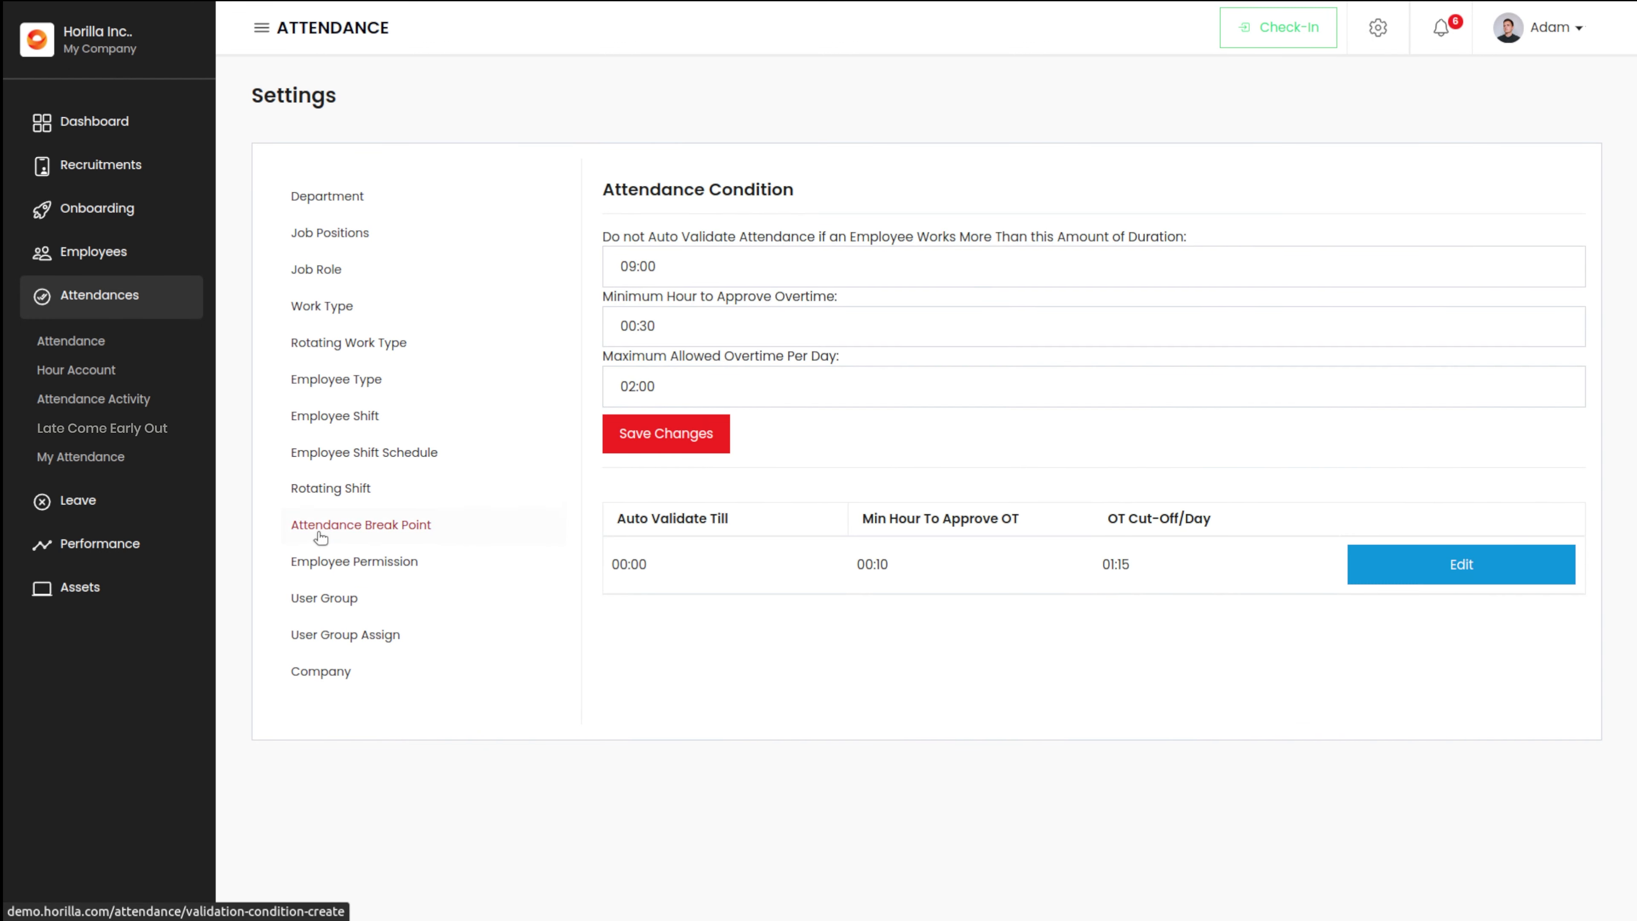
# Step: Try to save the Attendance Condition form with 01 as the minimum hour to approve overtime
pyautogui.click(668, 328)
pyautogui.press('BackSpace')
pyautogui.press('BackSpace')
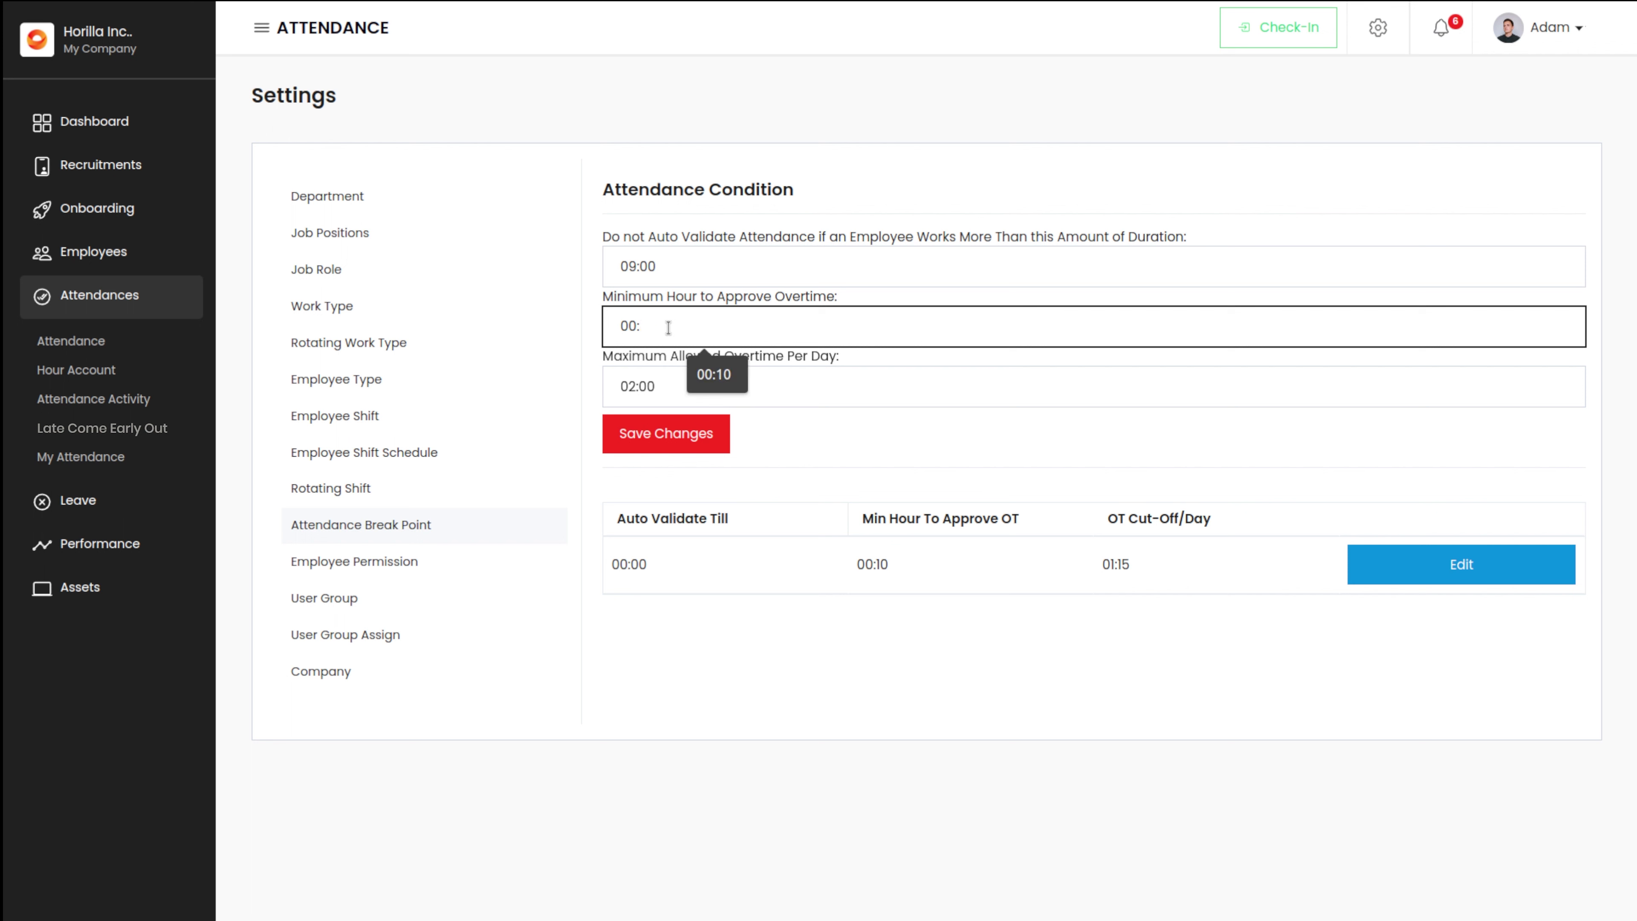
pyautogui.press('BackSpace')
pyautogui.press('BackSpace')
pyautogui.write('1')
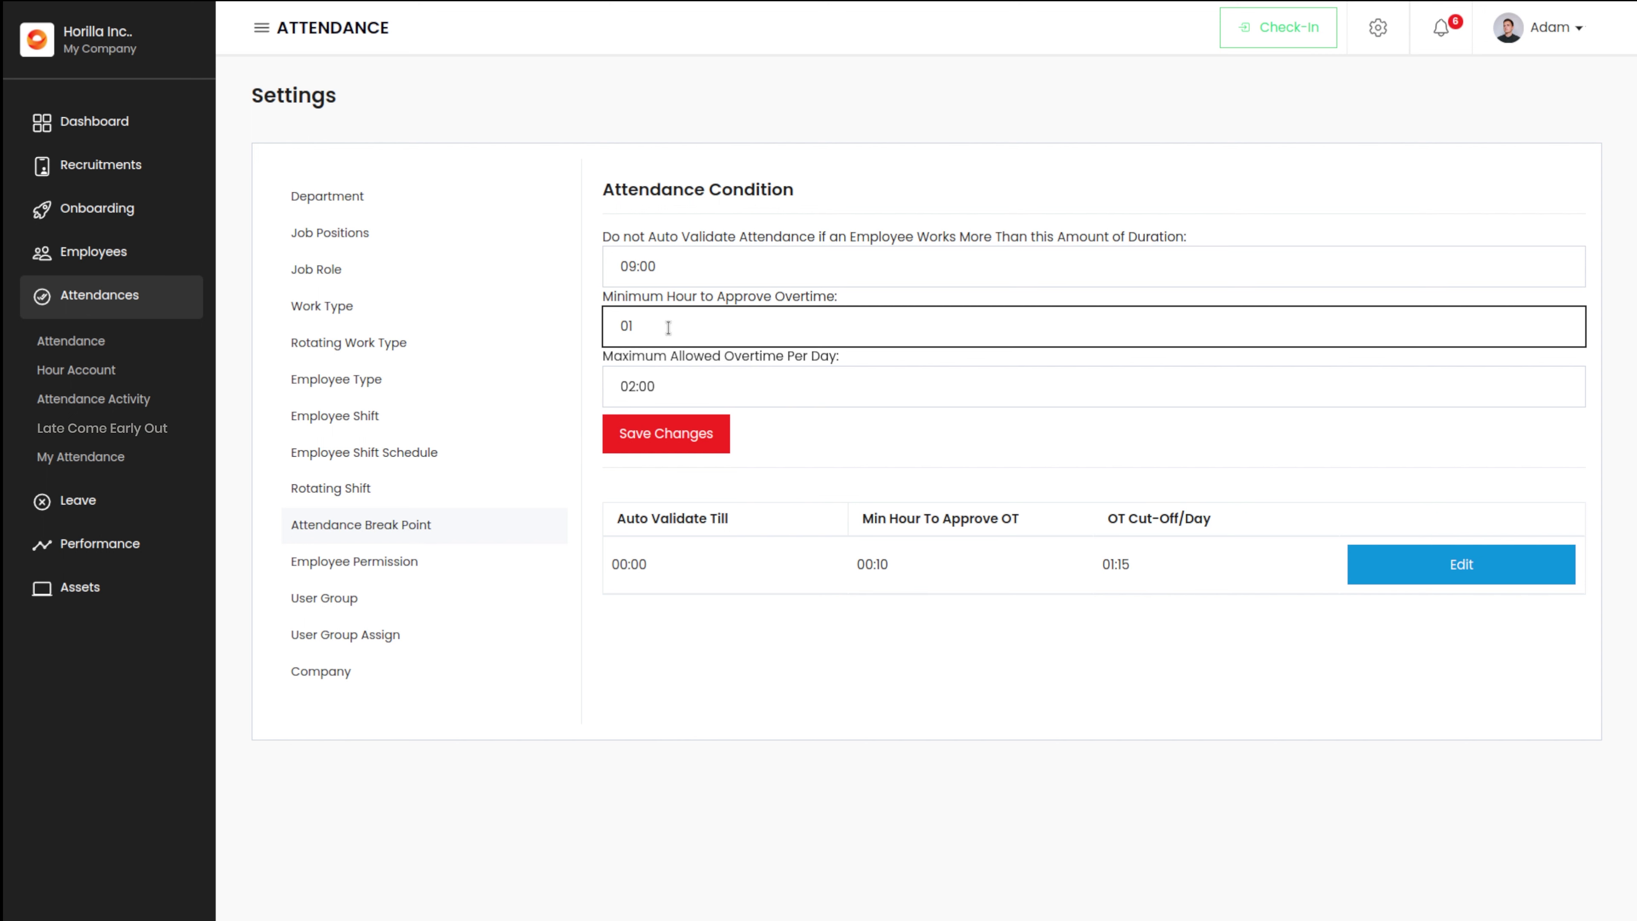
pyautogui.press('Return')
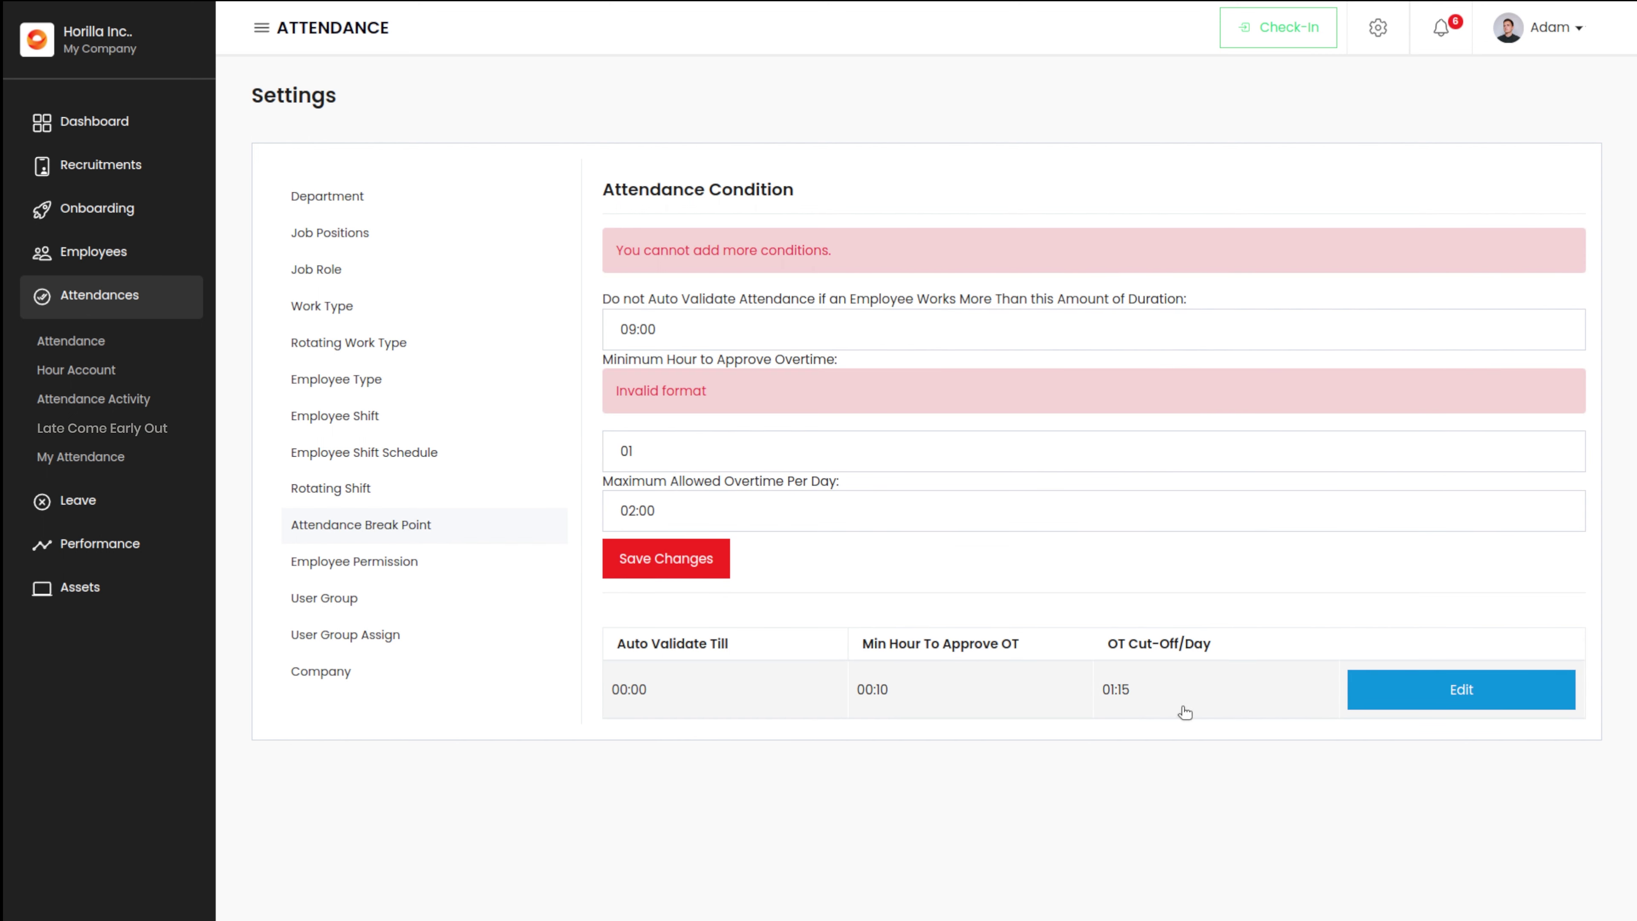
# Step: Edit the existing attendance condition, setting the minimum hour to approve overtime to 01:10, and save it
pyautogui.click(1491, 694)
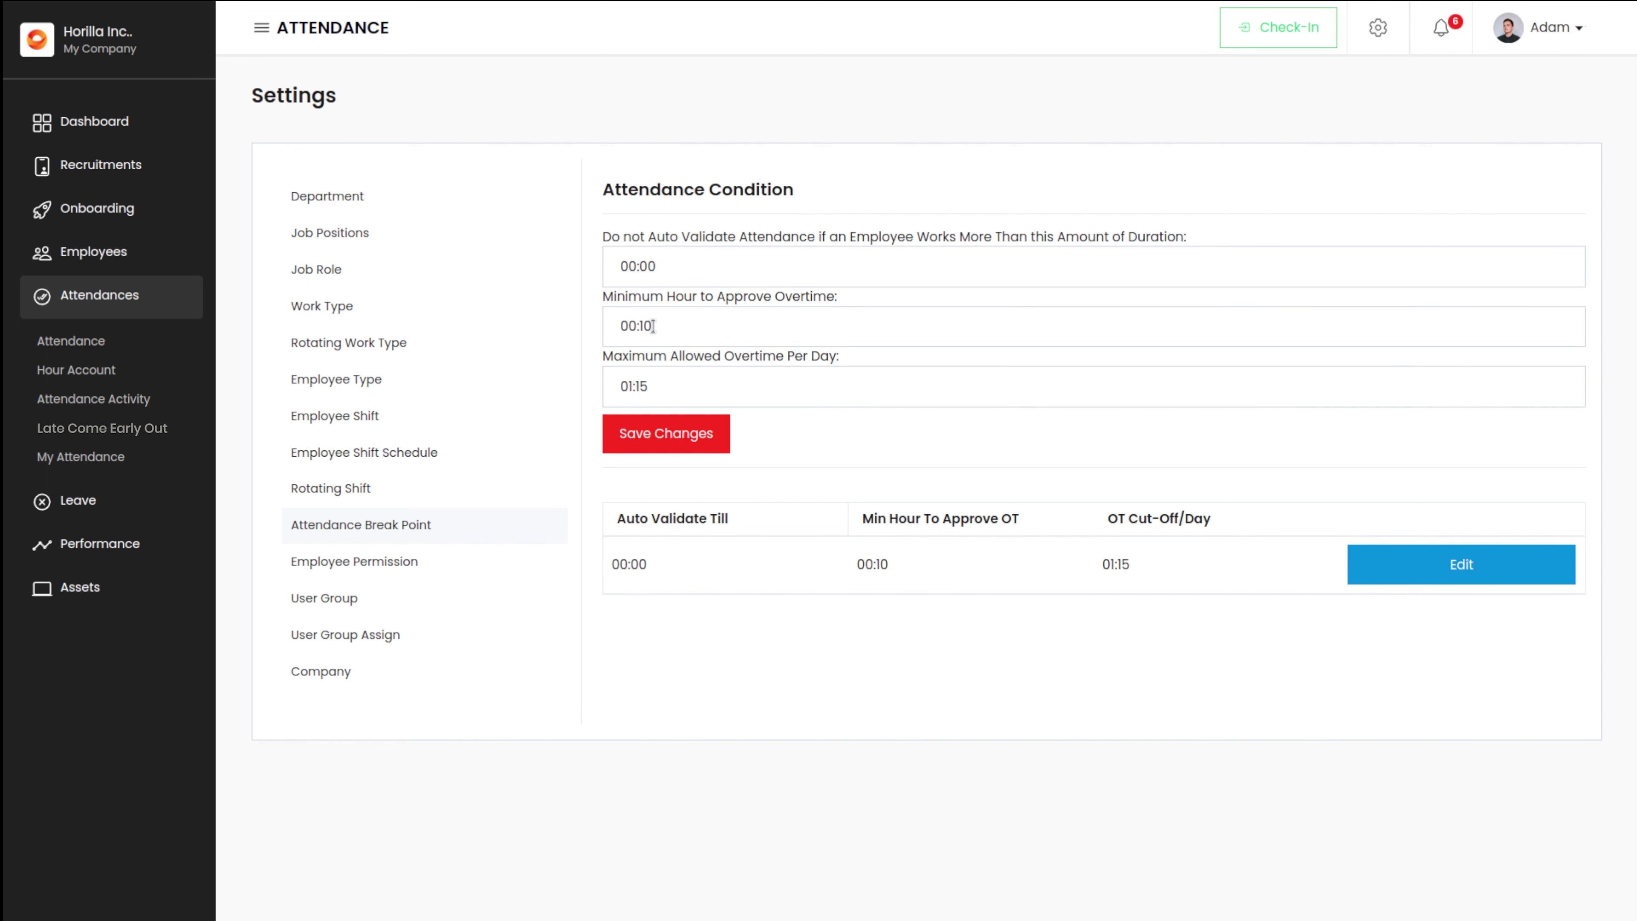
pyautogui.click(653, 326)
pyautogui.press('Left')
pyautogui.press('Left')
pyautogui.press('Left')
pyautogui.press('Left')
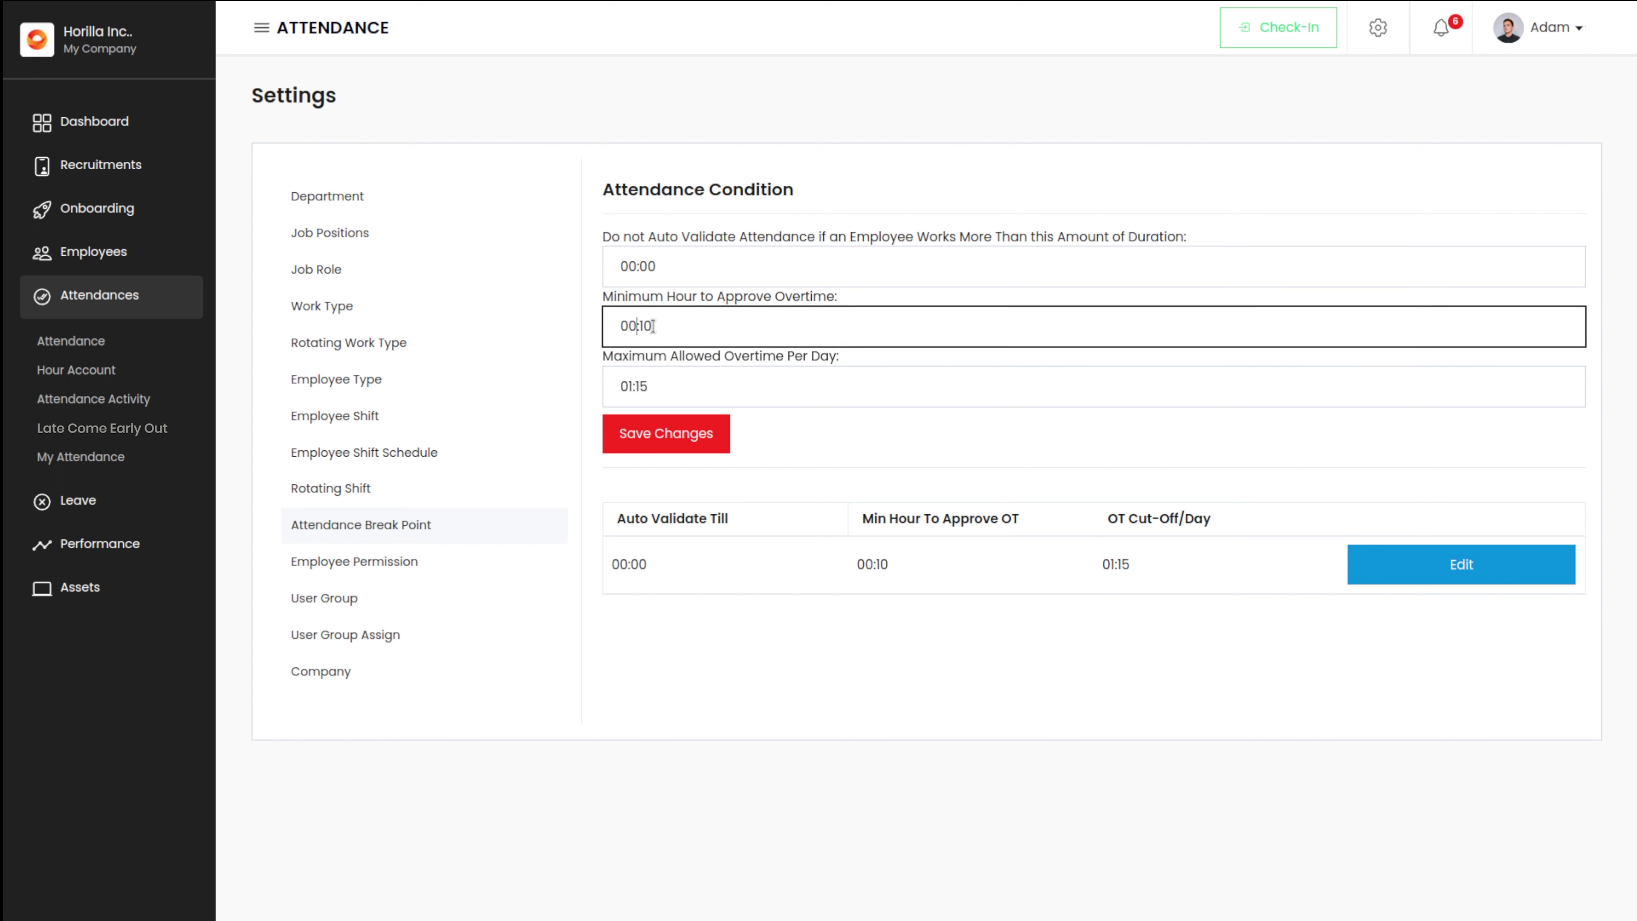
pyautogui.write('\\')
pyautogui.press('BackSpace')
pyautogui.press('BackSpace')
pyautogui.write('1')
pyautogui.click(717, 450)
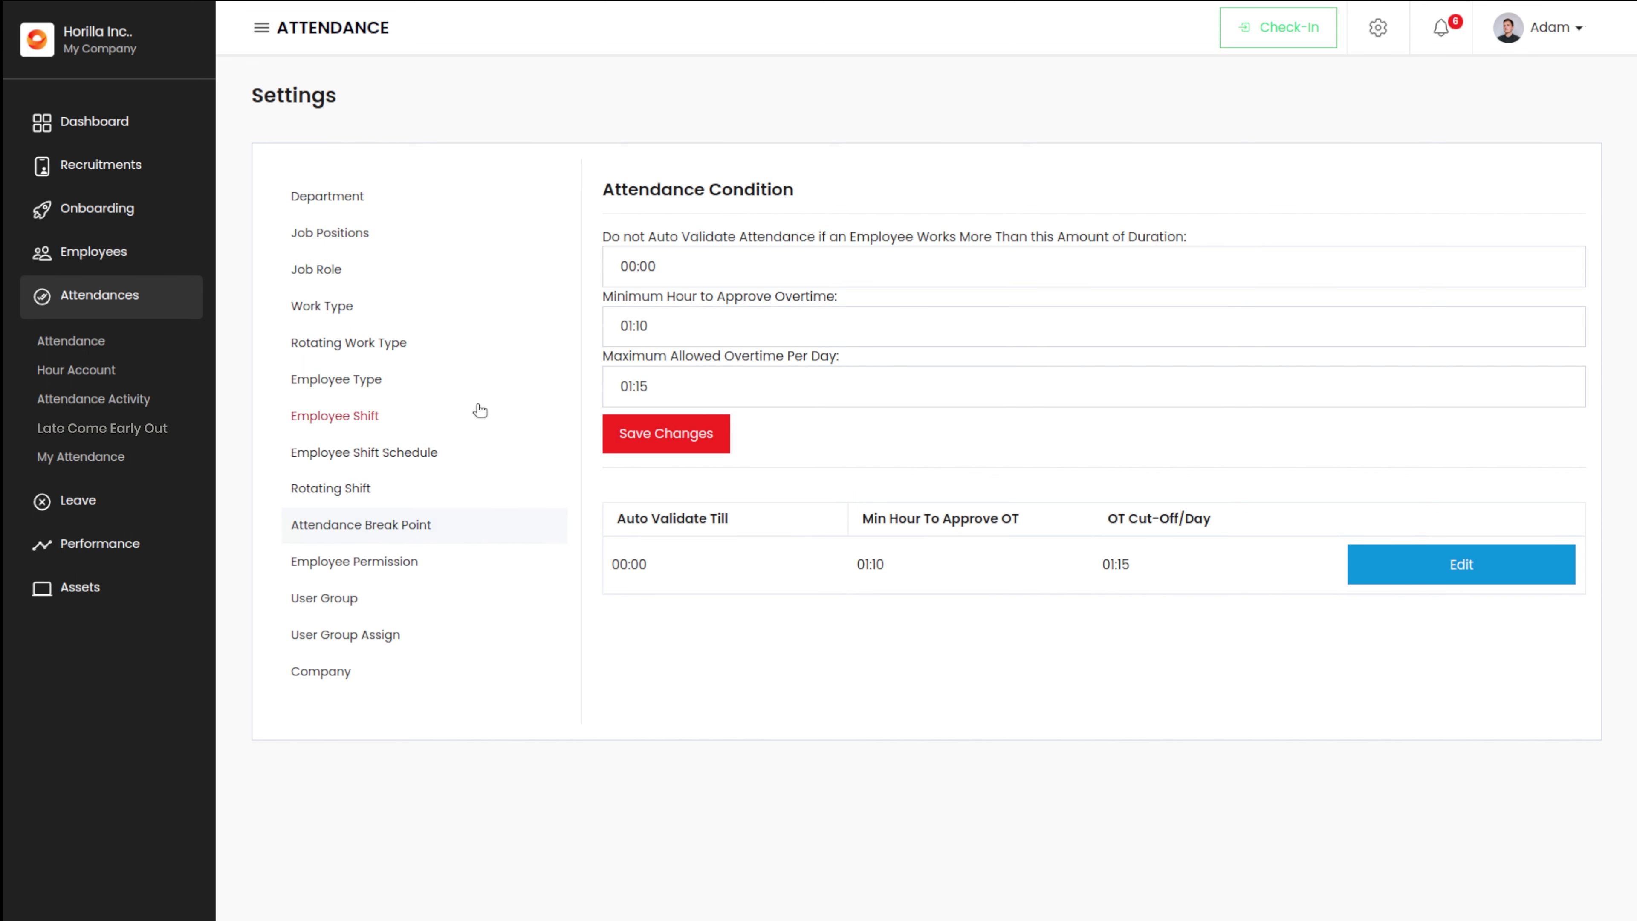
# Step: Examine the overtime hours of the entries in the Validate Attendances and OT Attendances lists
pyautogui.click(87, 346)
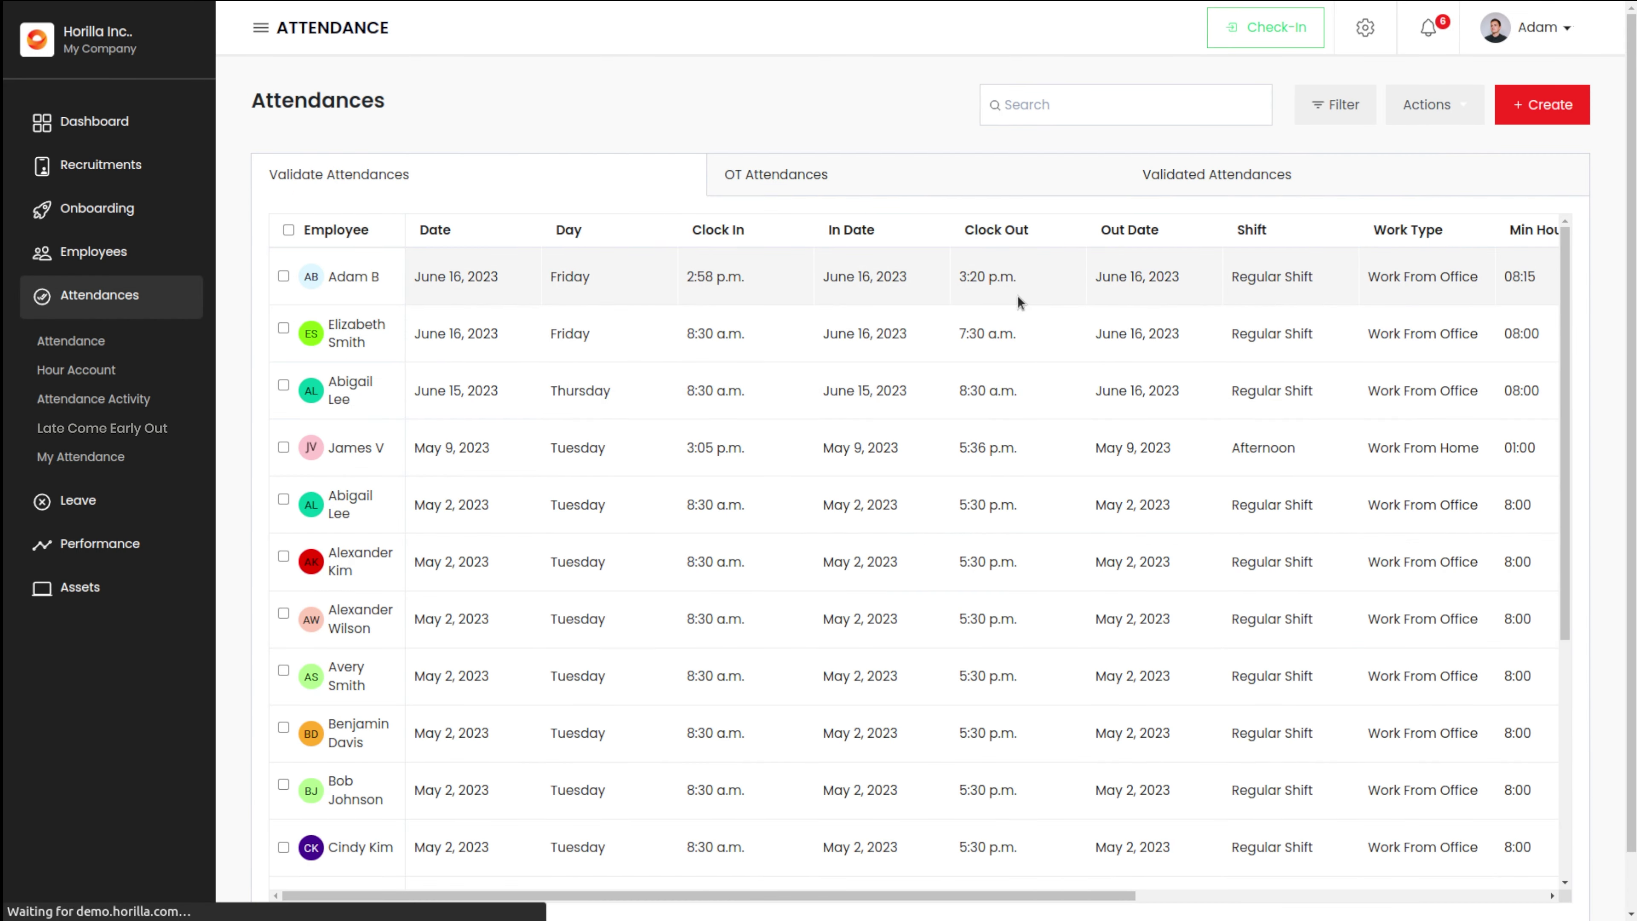
pyautogui.hscroll(5, 943, 318)
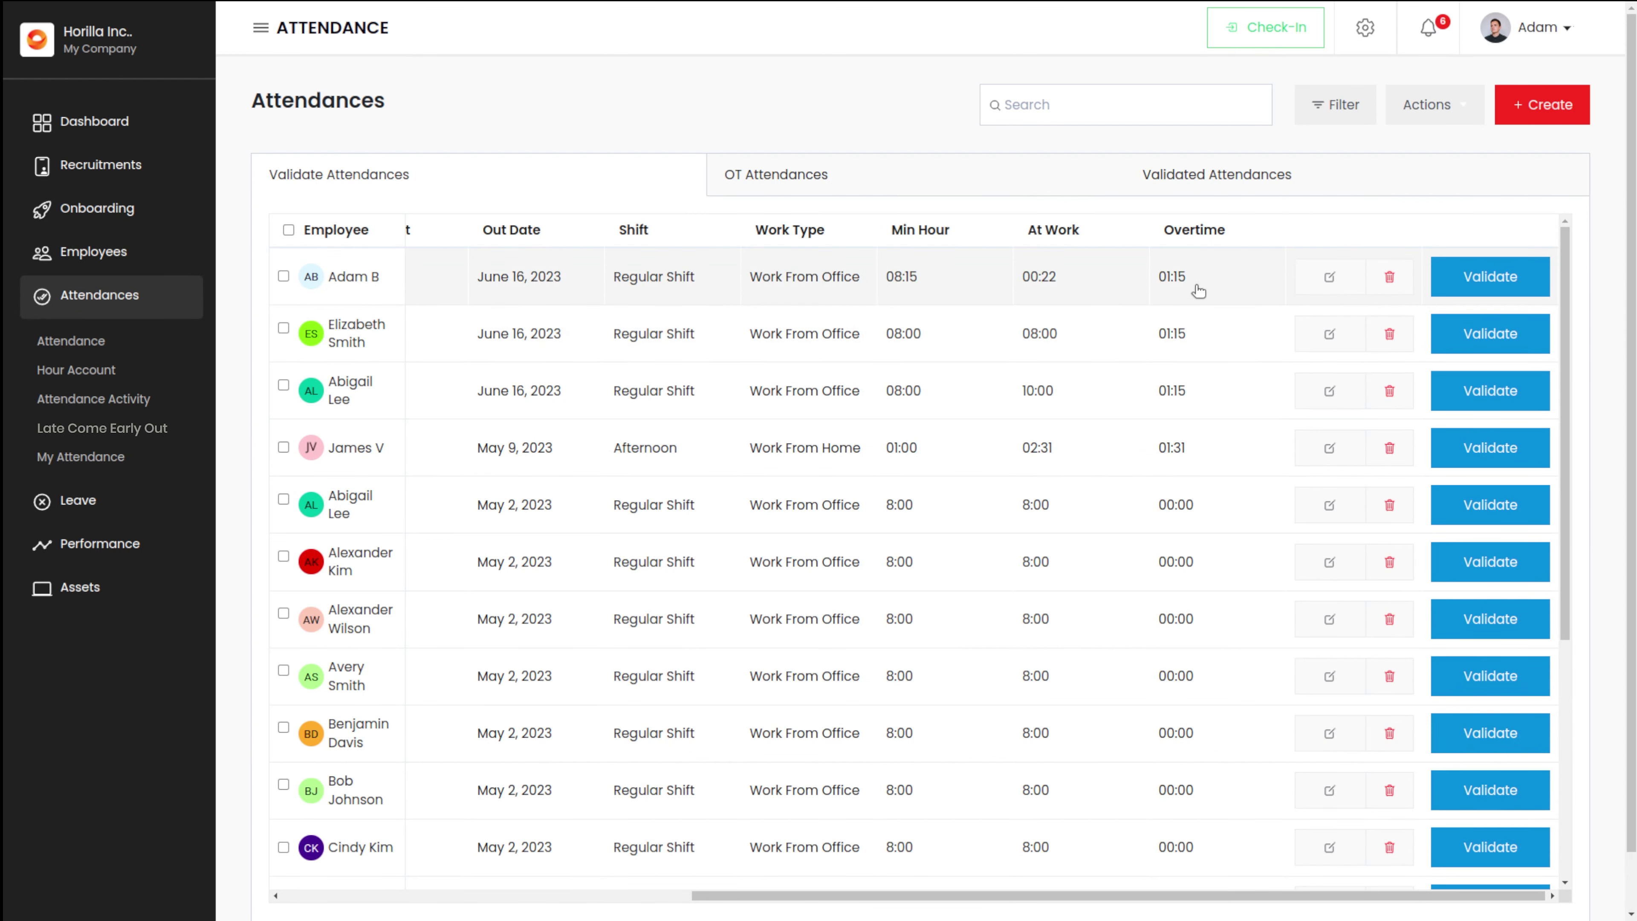
pyautogui.click(771, 178)
pyautogui.hscroll(5, 1014, 260)
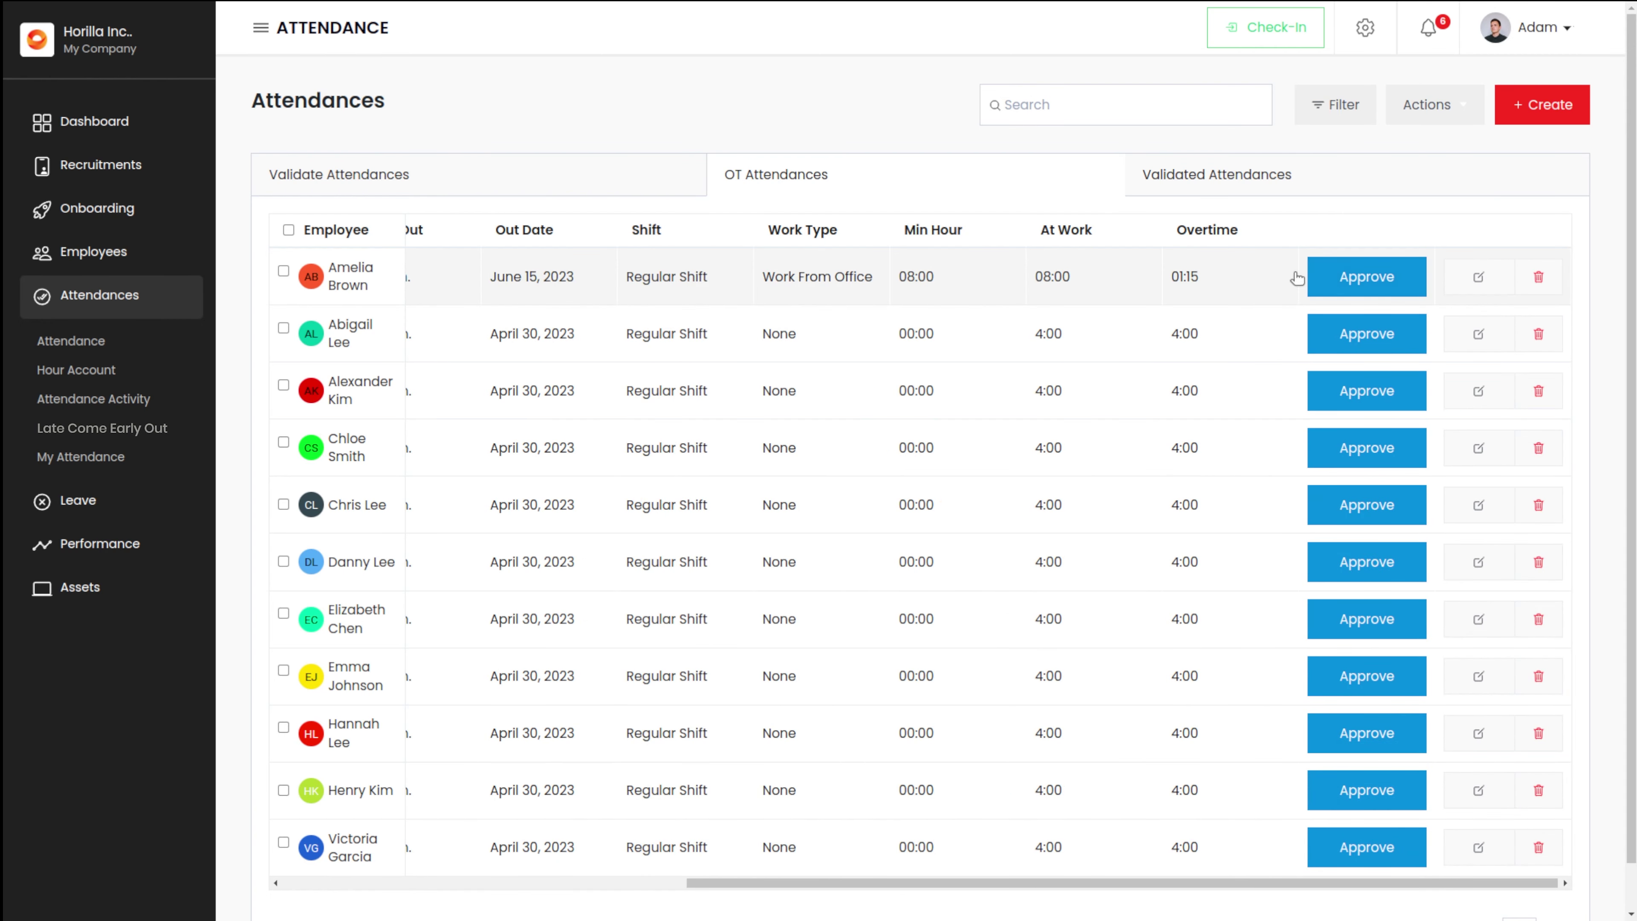
pyautogui.scroll(-1, 1221, 654)
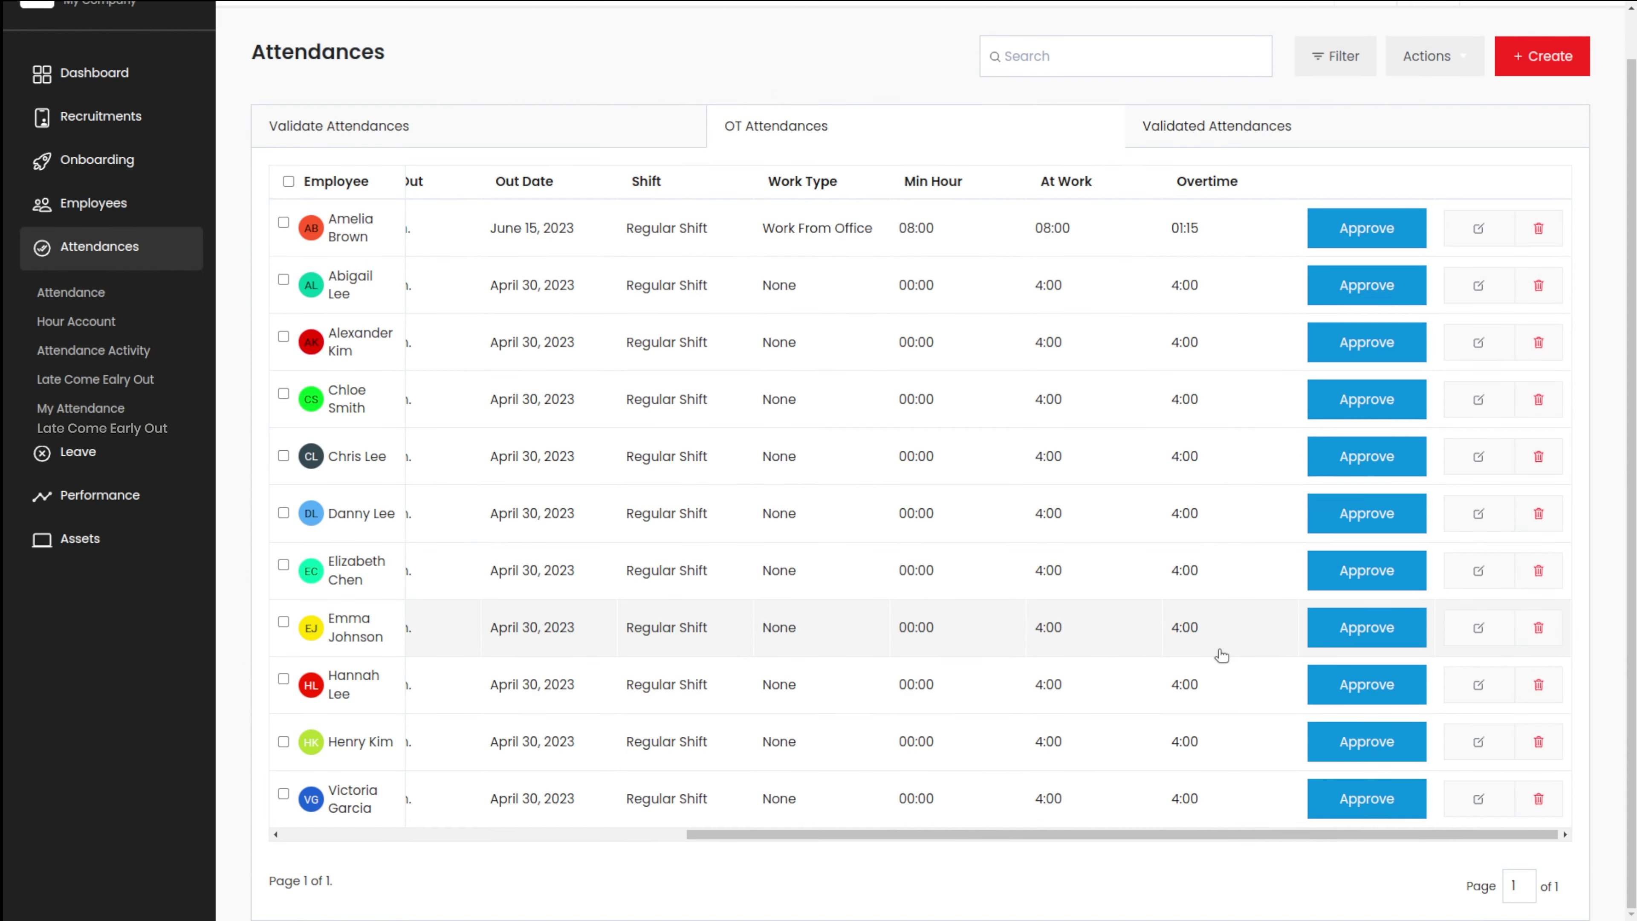
pyautogui.scroll(1, 1221, 654)
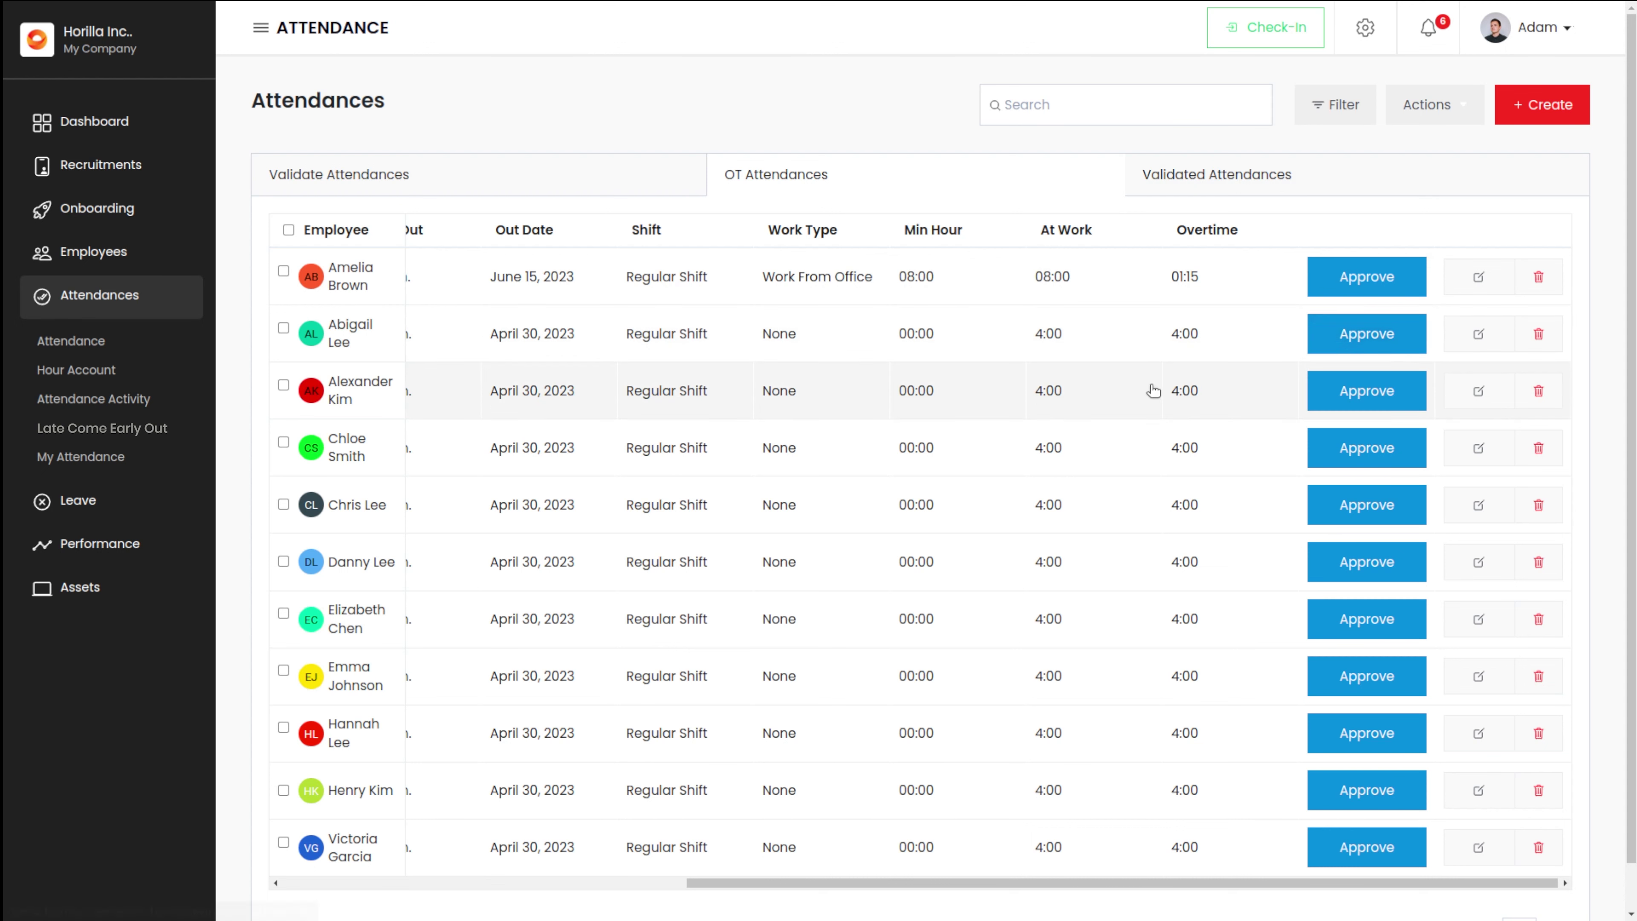
# Step: Approve the overtime of the June 15, 2023 attendance in the OT Attendances list, and reopen the Attendance Break Point settings
pyautogui.click(1345, 291)
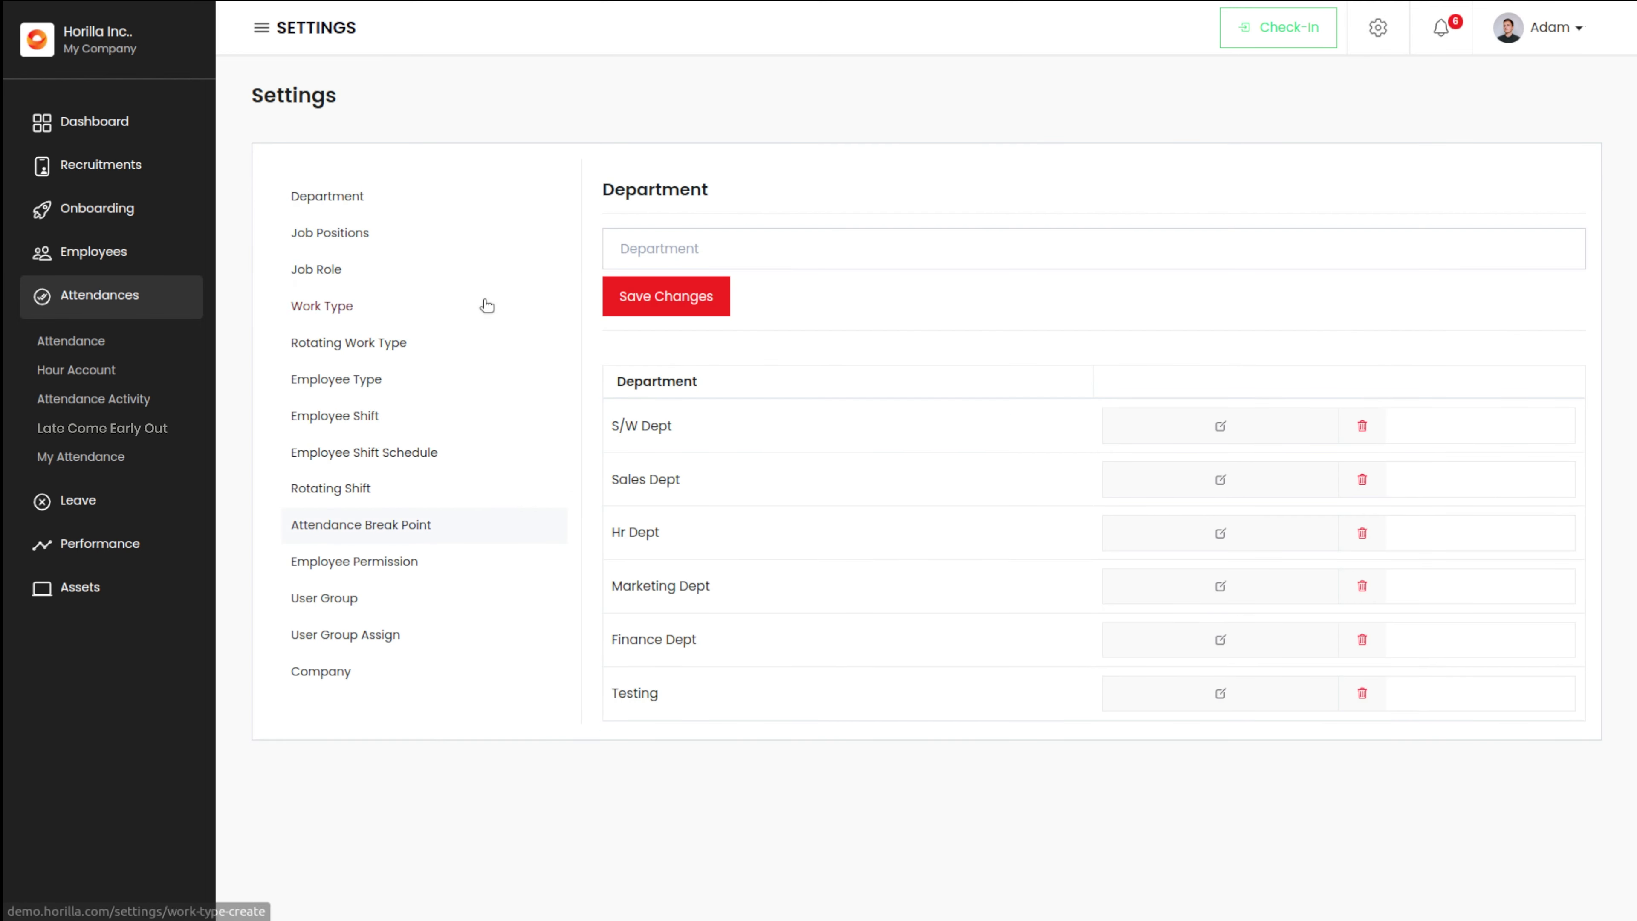
pyautogui.click(348, 528)
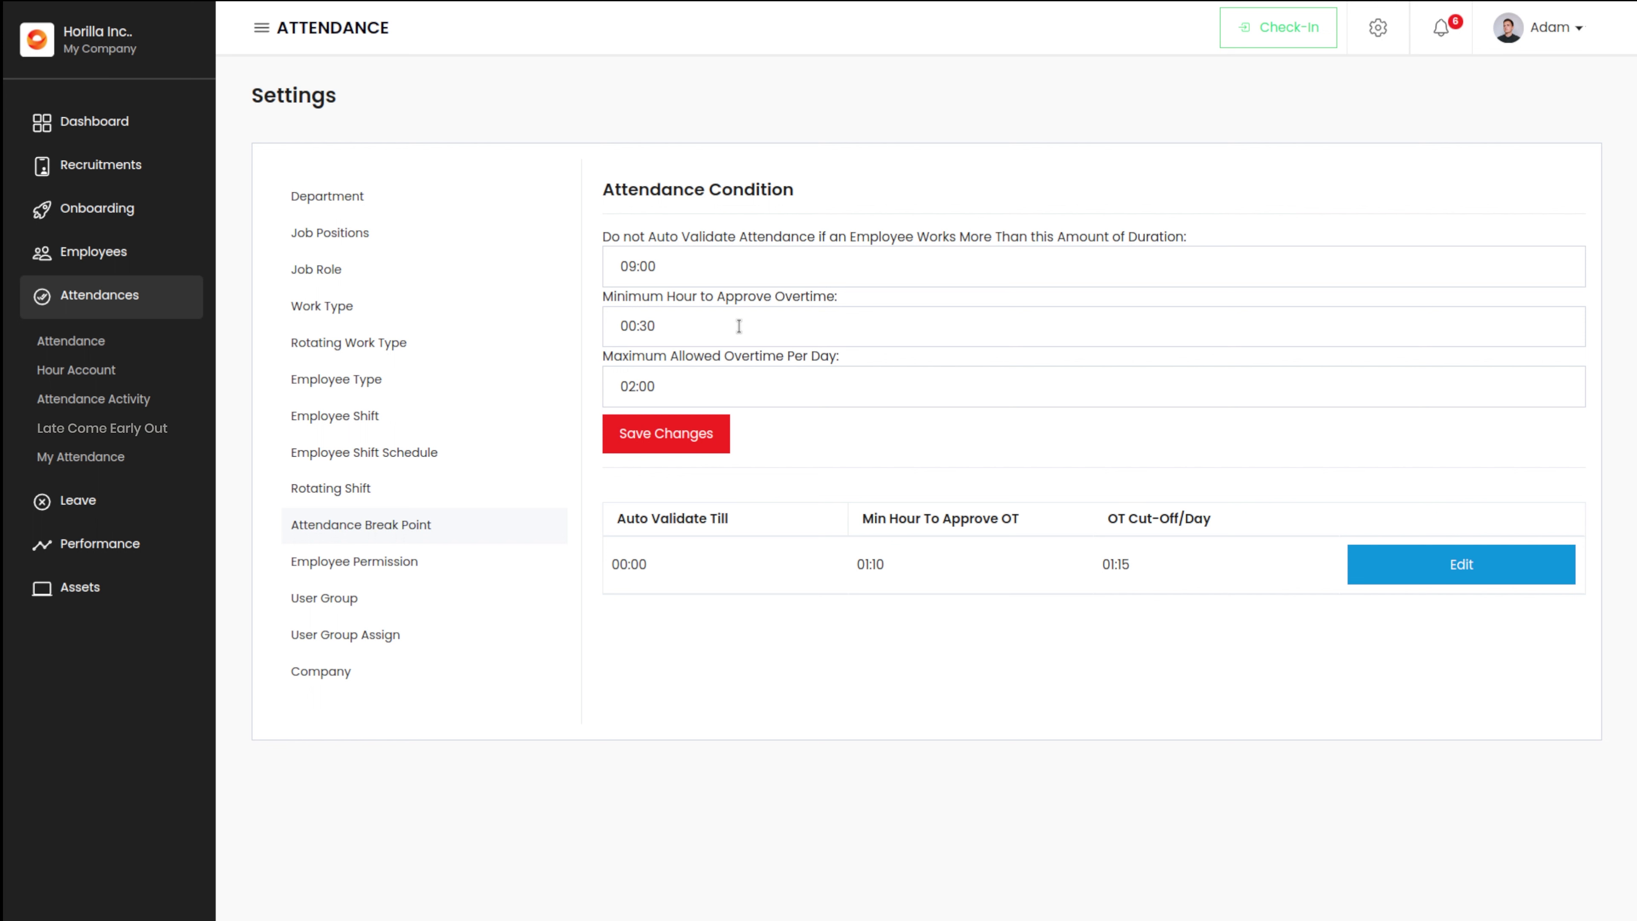
# Step: Examine the employees' monthly hour accounts and overtime in the Hour Account list
pyautogui.click(91, 373)
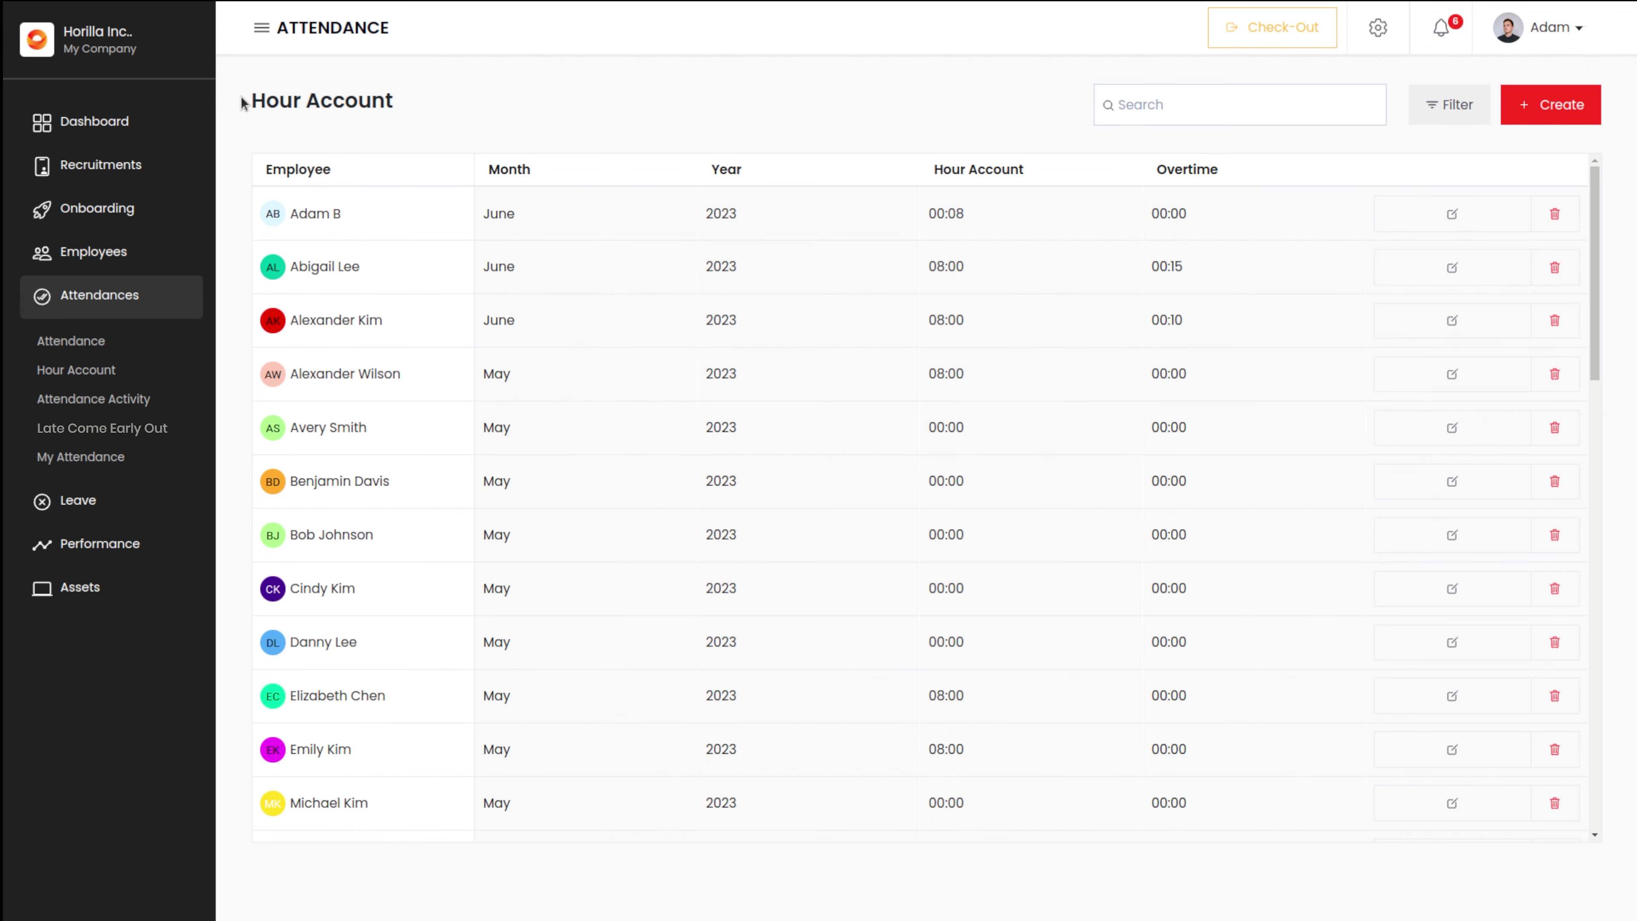
pyautogui.click(355, 99)
pyautogui.scroll(-15, 697, 248)
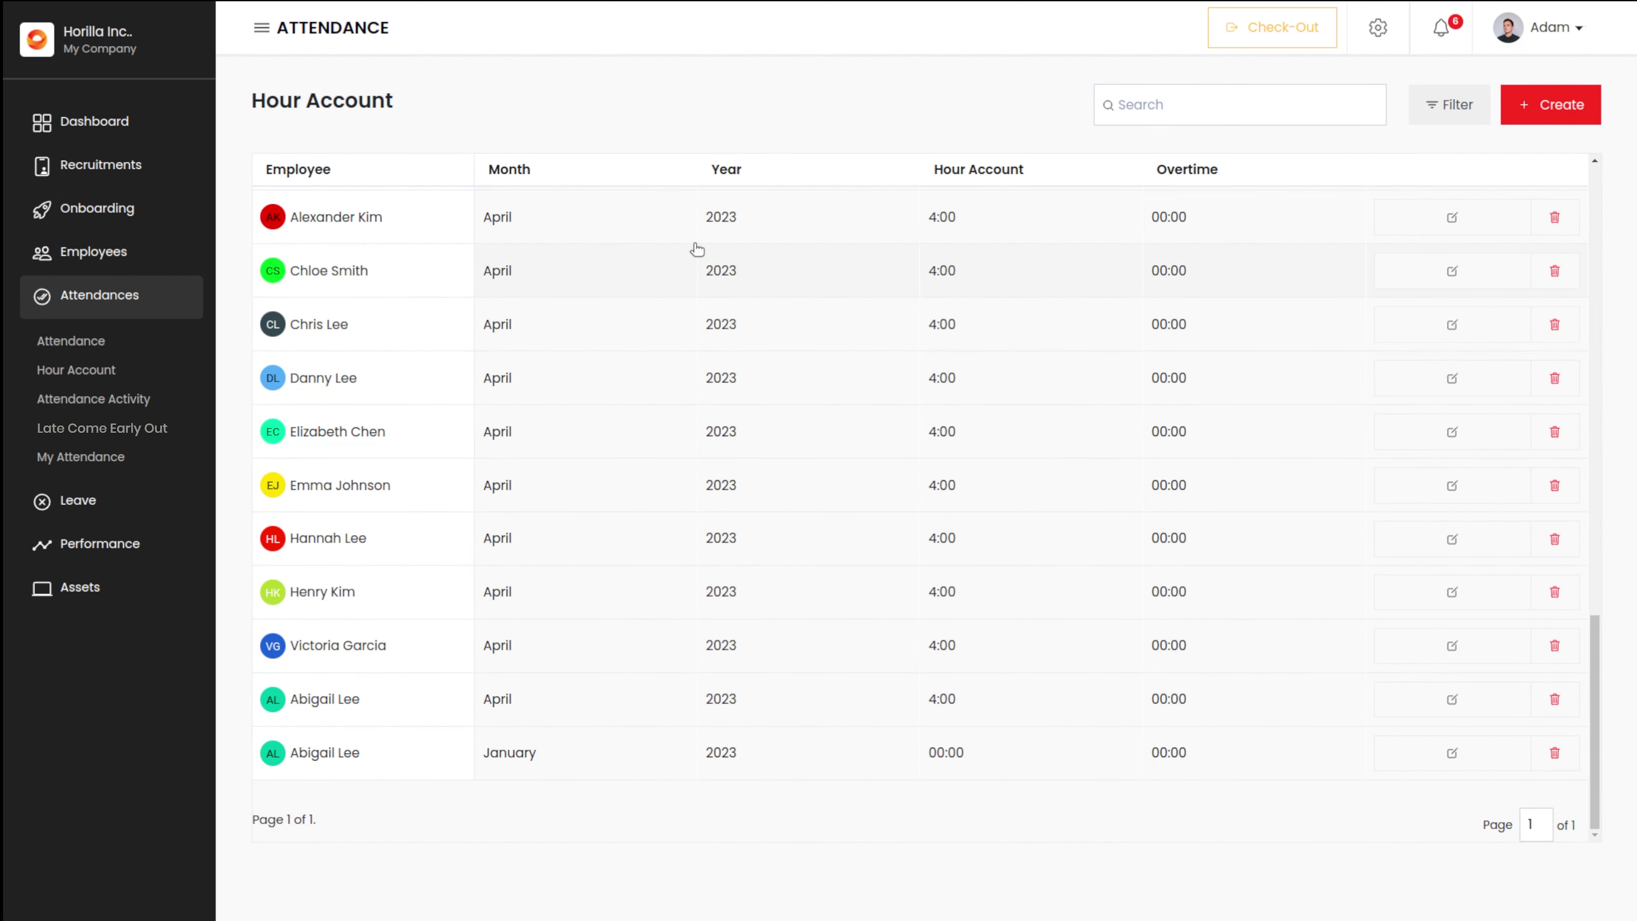
pyautogui.scroll(15, 617, 314)
pyautogui.scroll(-15, 617, 315)
pyautogui.scroll(6, 513, 474)
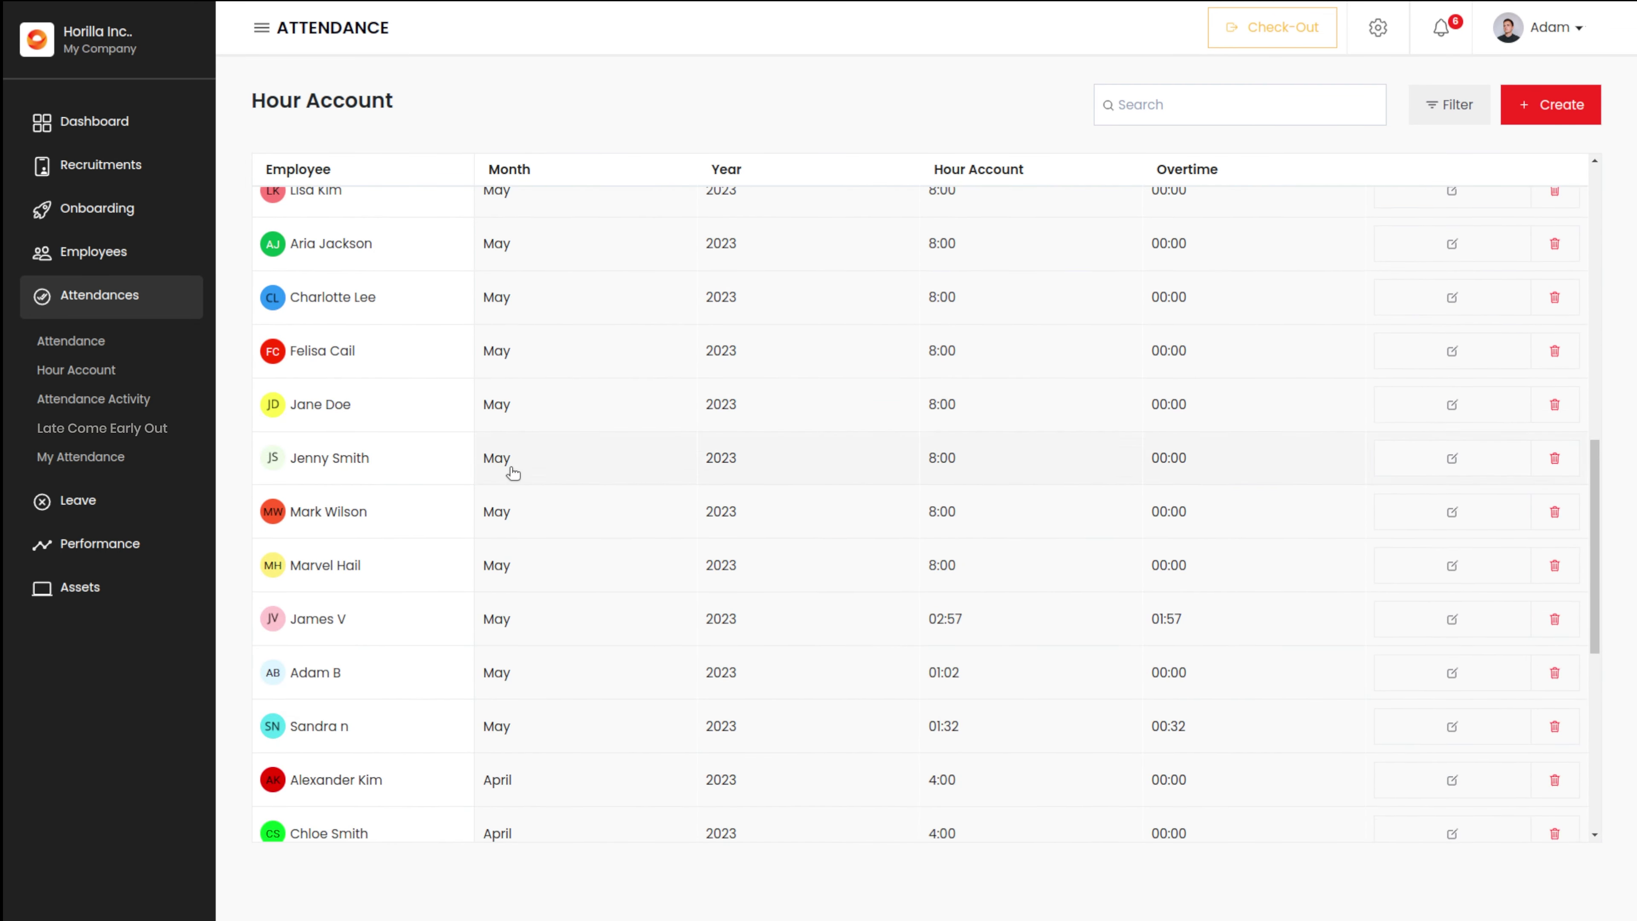
pyautogui.scroll(9, 530, 358)
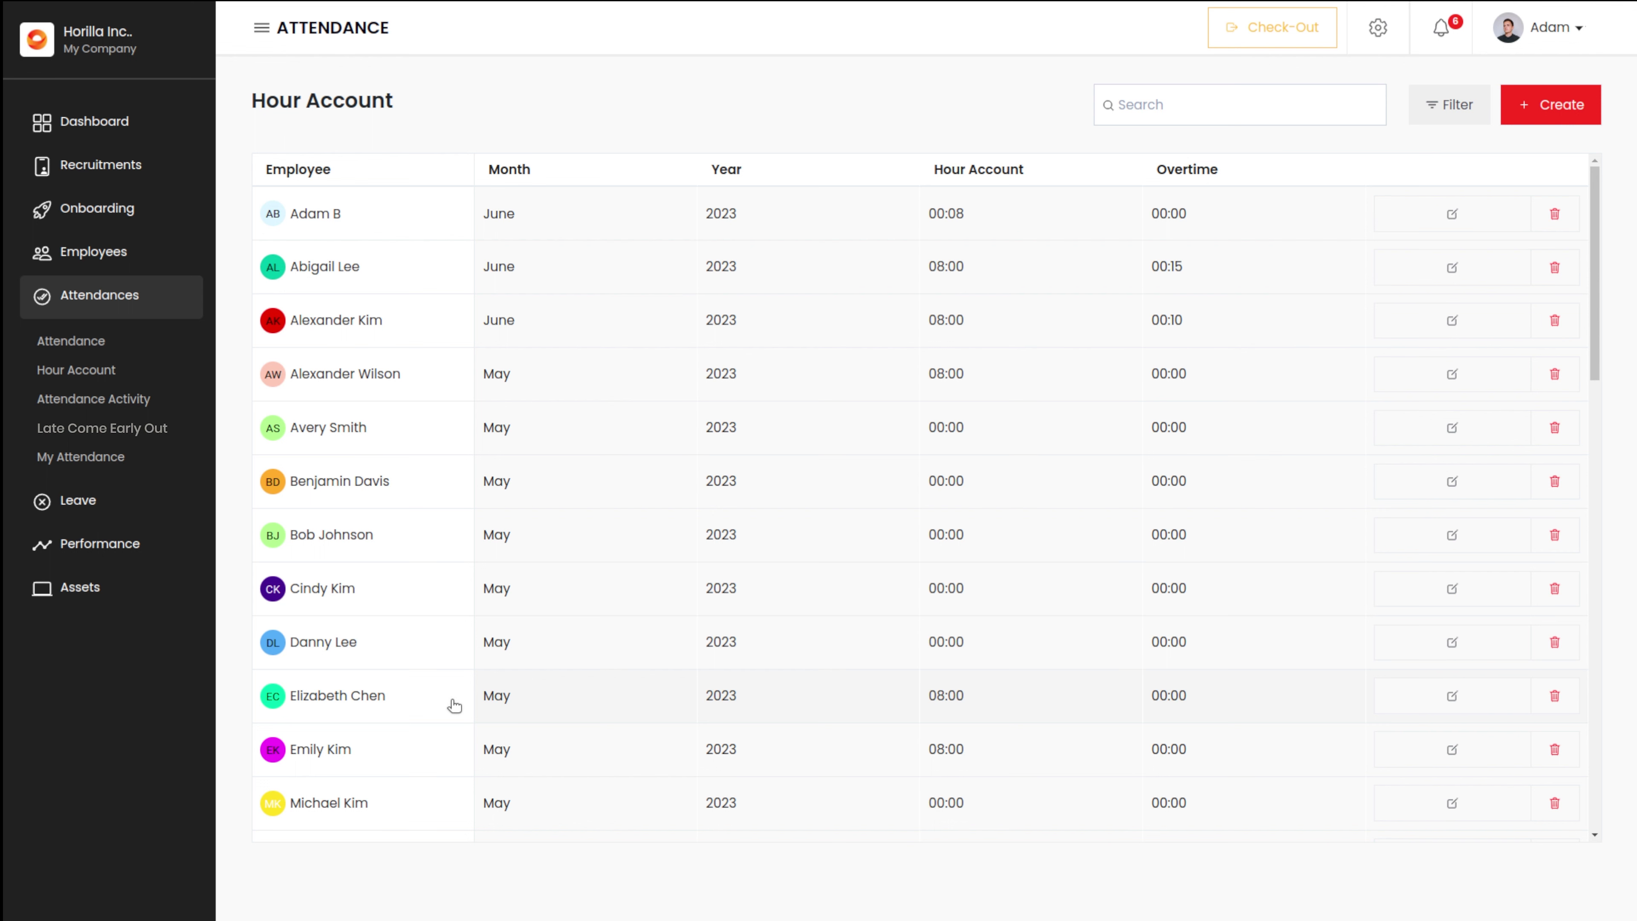
# Step: Examine the clock-in and clock-out records in Attendance Activity and the entries in the Late Come/Early Out list
pyautogui.click(104, 400)
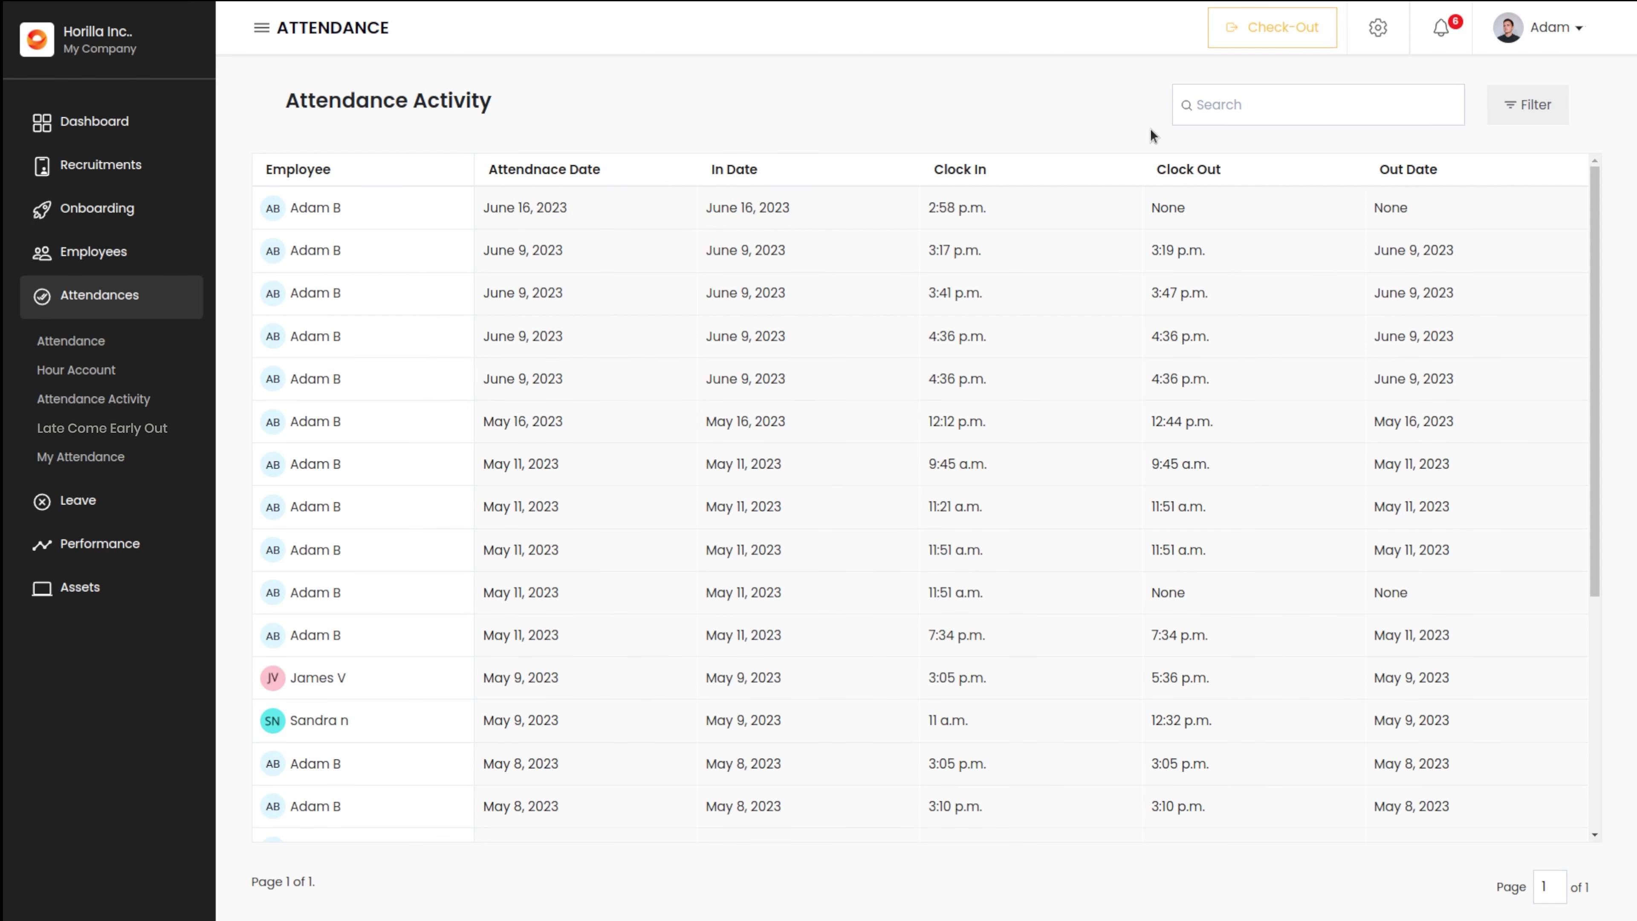
pyautogui.scroll(-5, 875, 532)
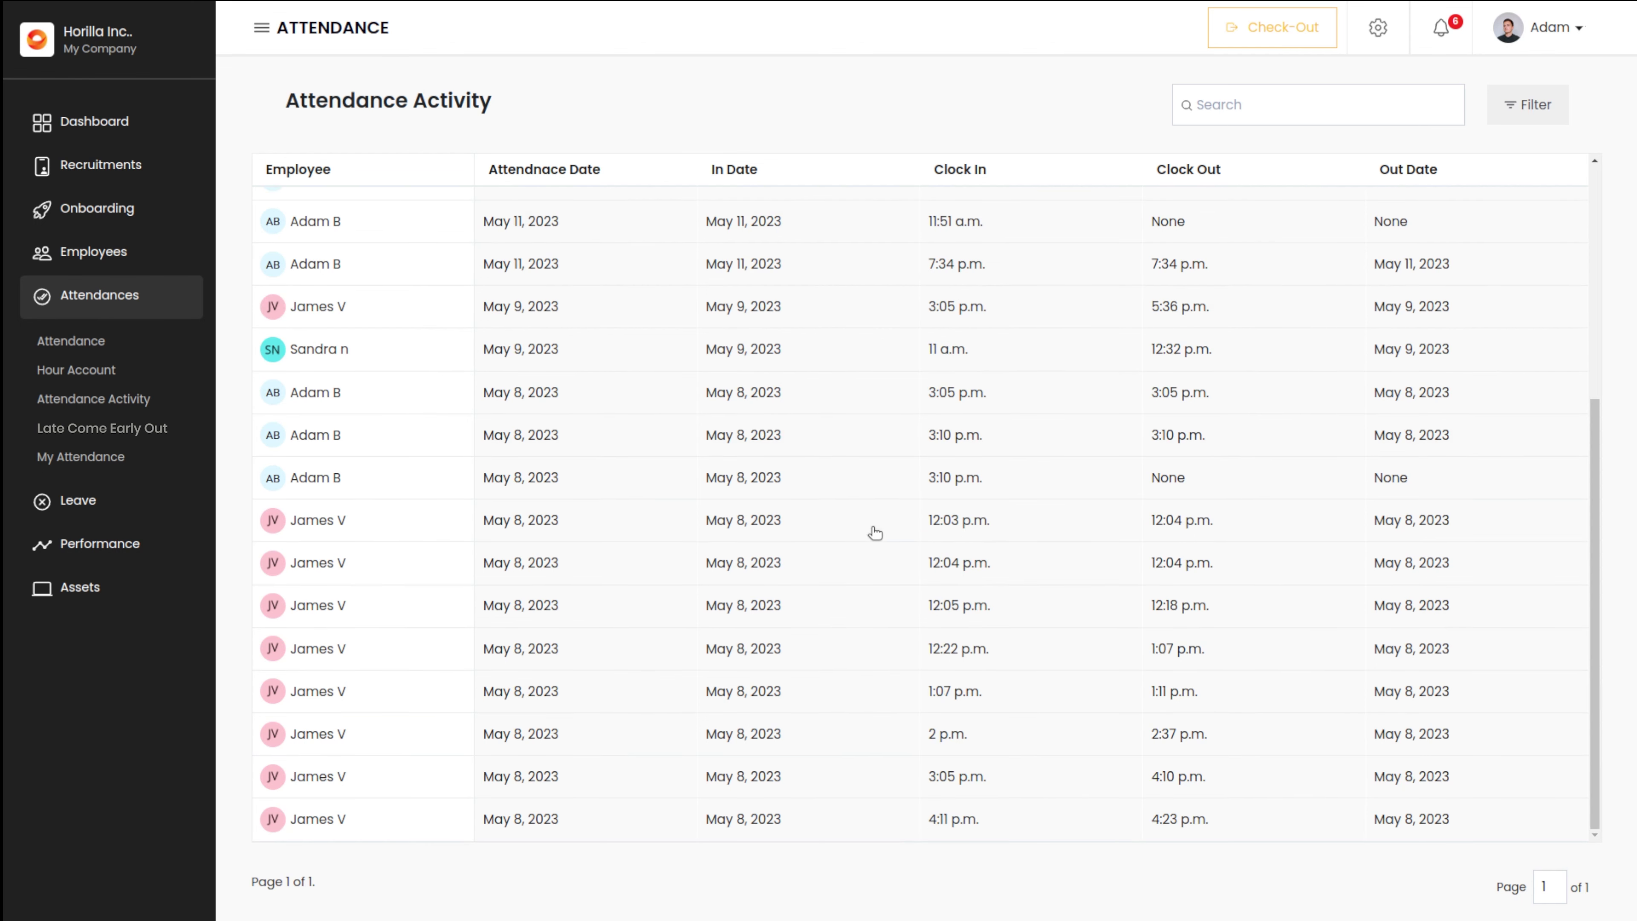
pyautogui.scroll(5, 874, 532)
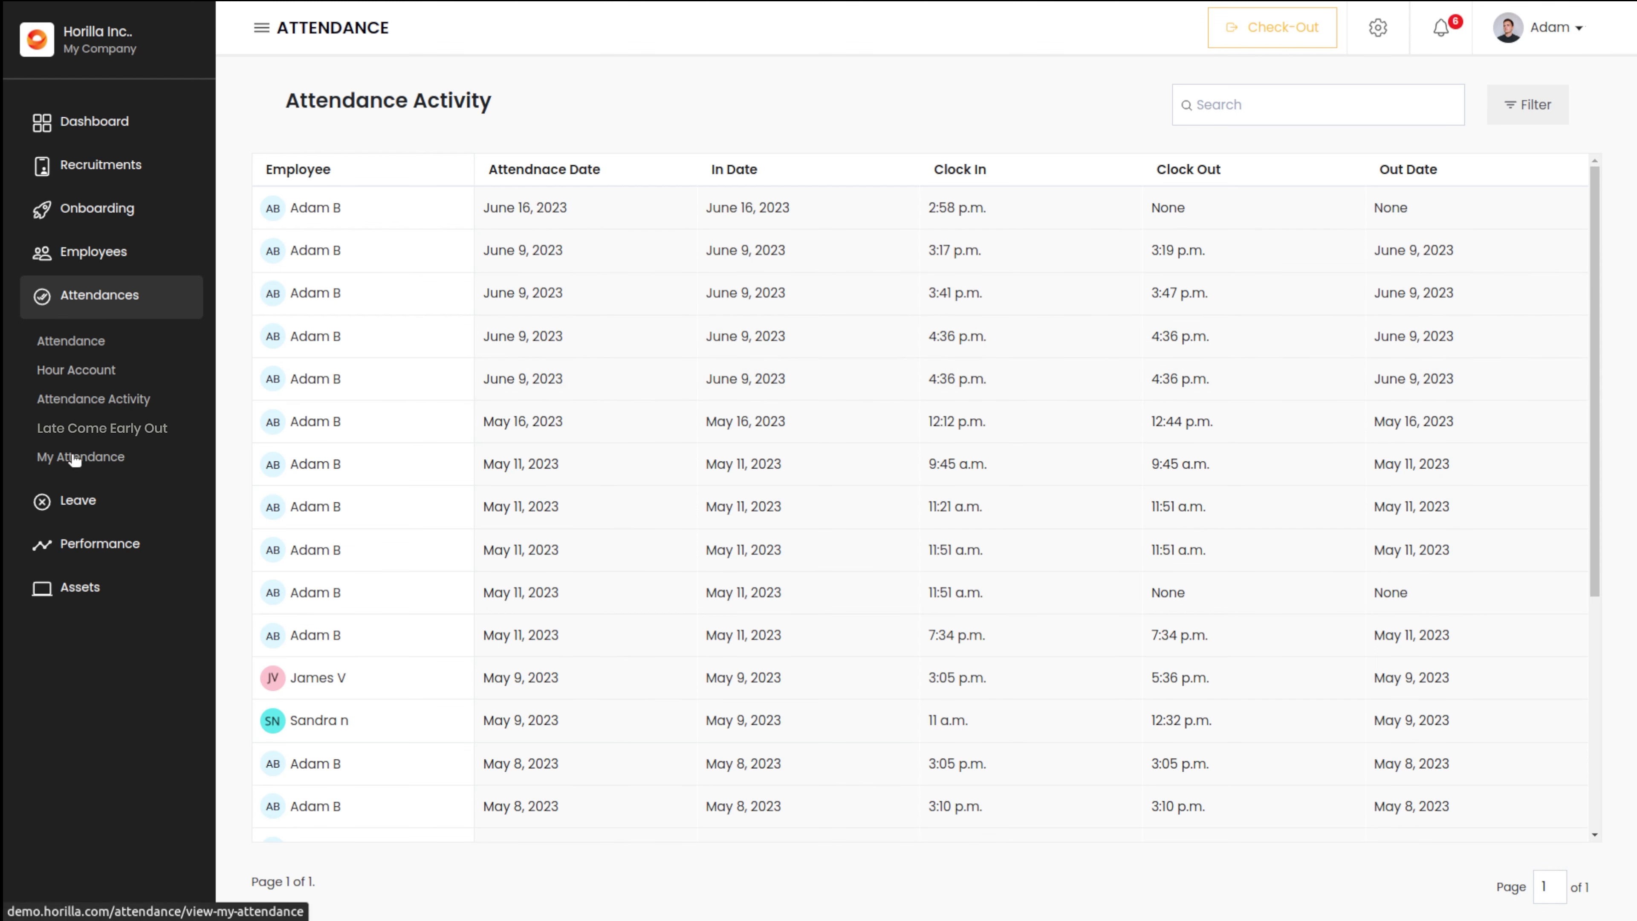
pyautogui.click(96, 428)
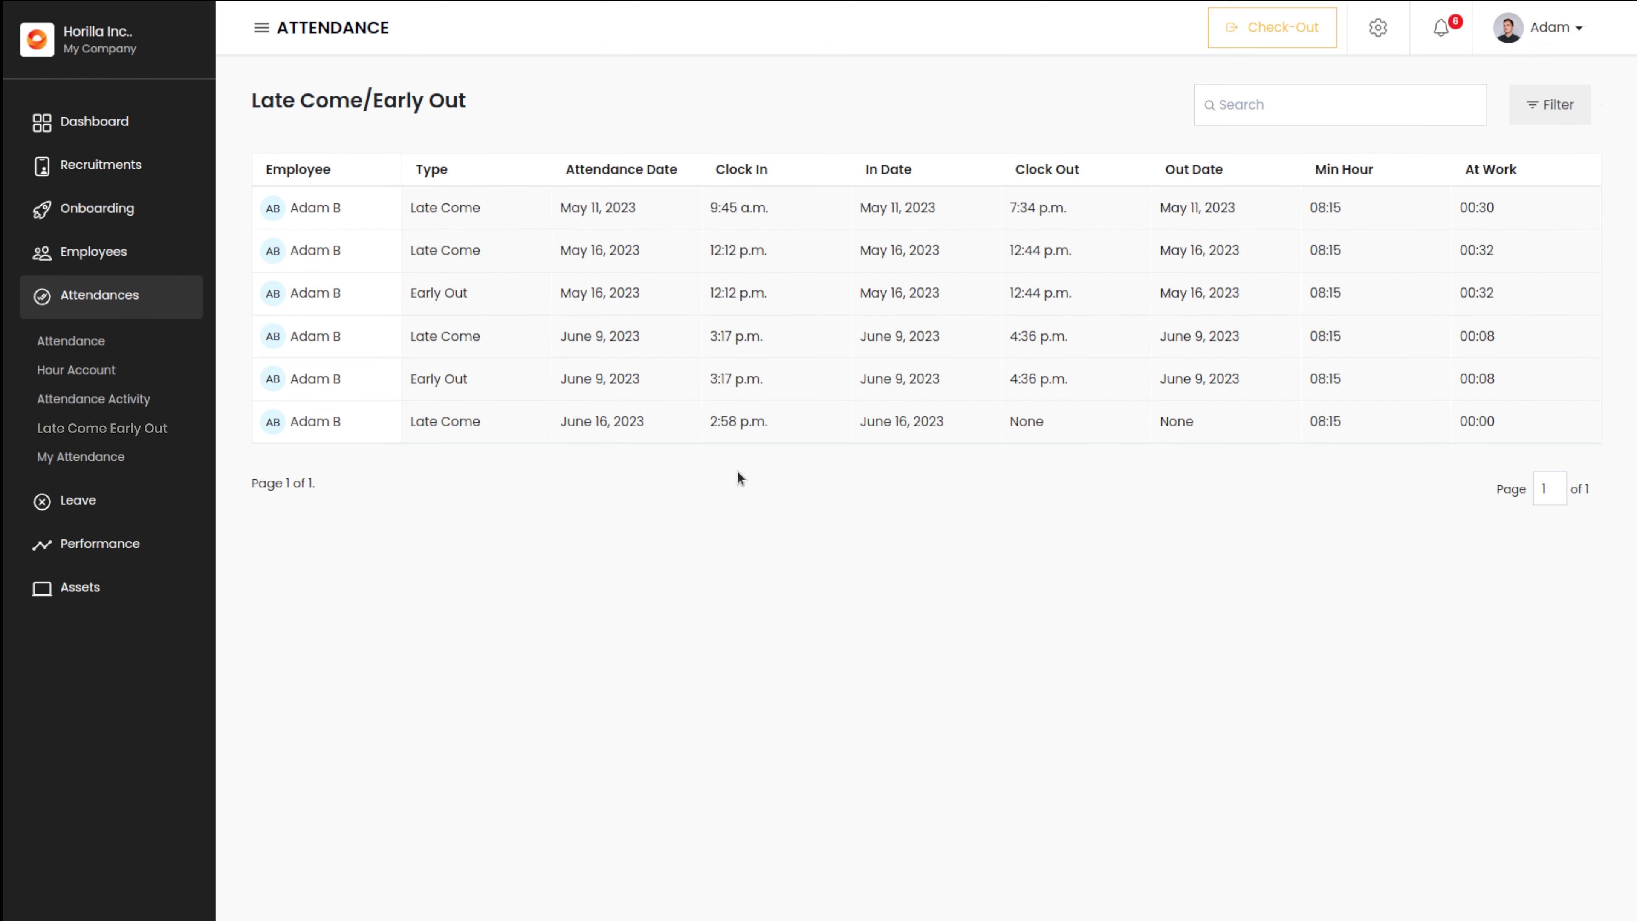
# Step: Revalidate the June 16, 2023 attendance in the My Attendances list and review the list's columns
pyautogui.click(75, 458)
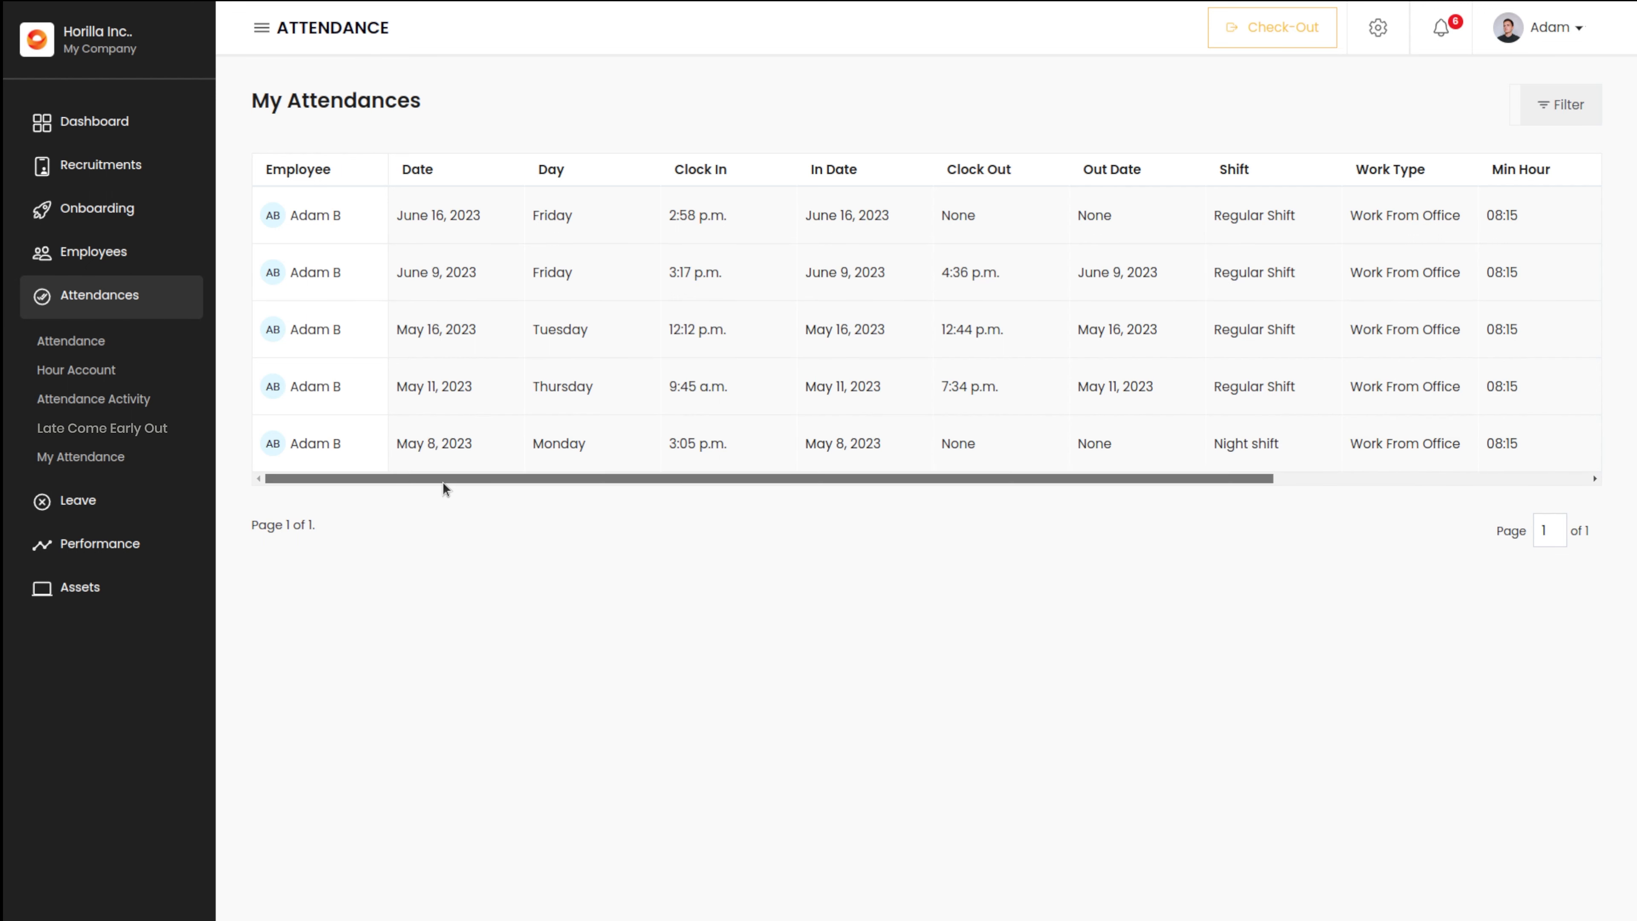
pyautogui.moveTo(443, 480); pyautogui.dragTo(909, 499)
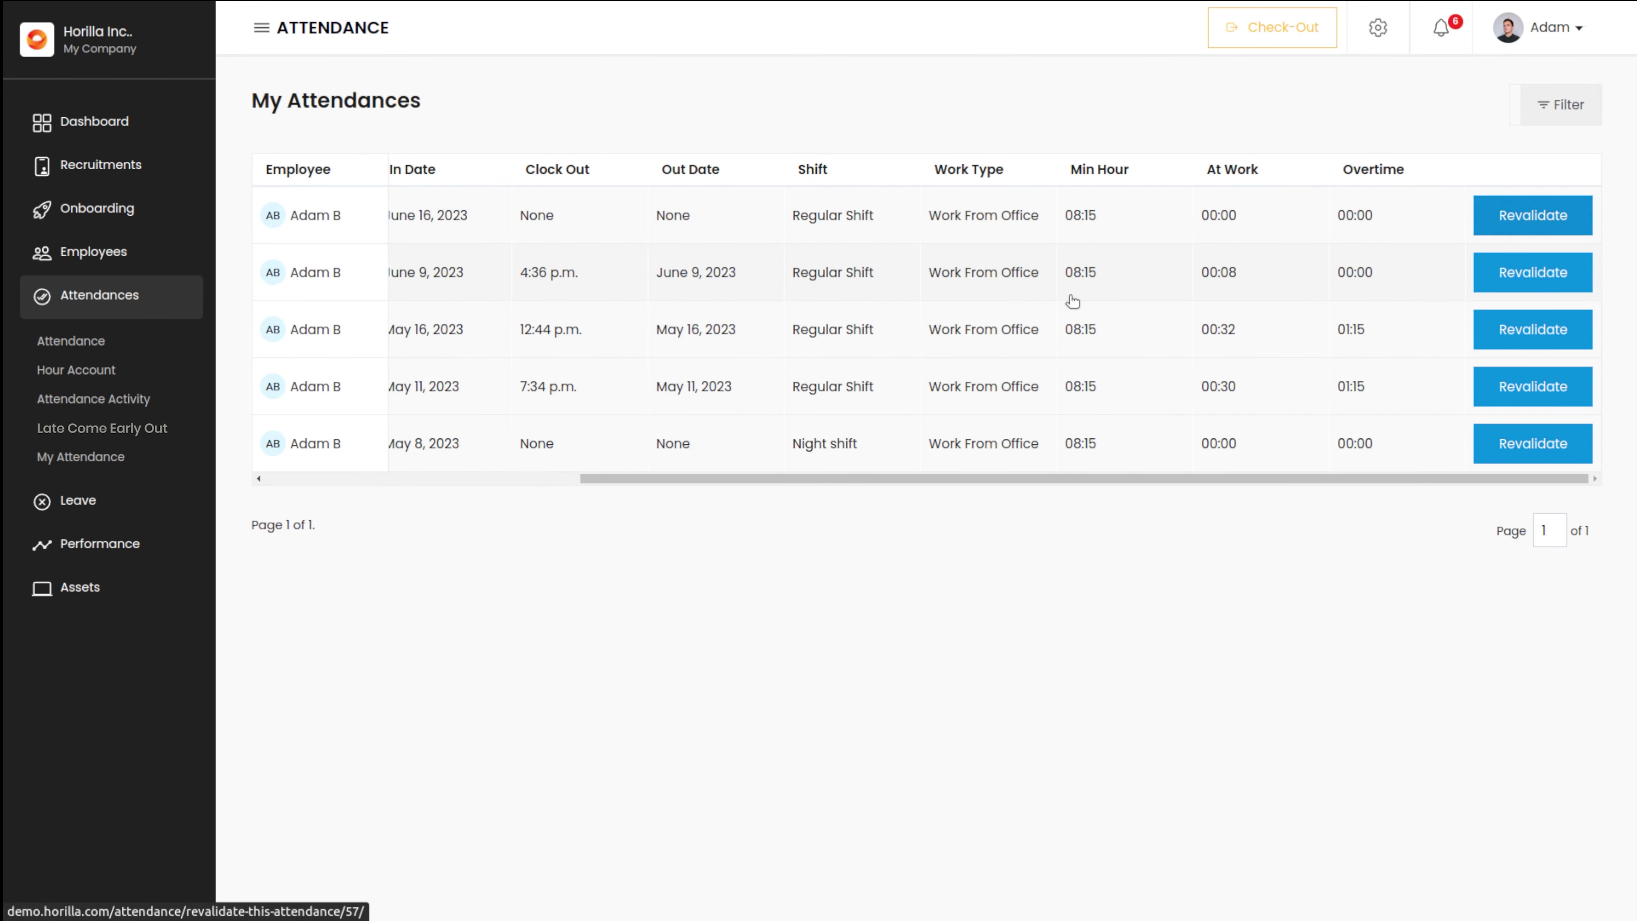
pyautogui.hscroll(-10, 684, 274)
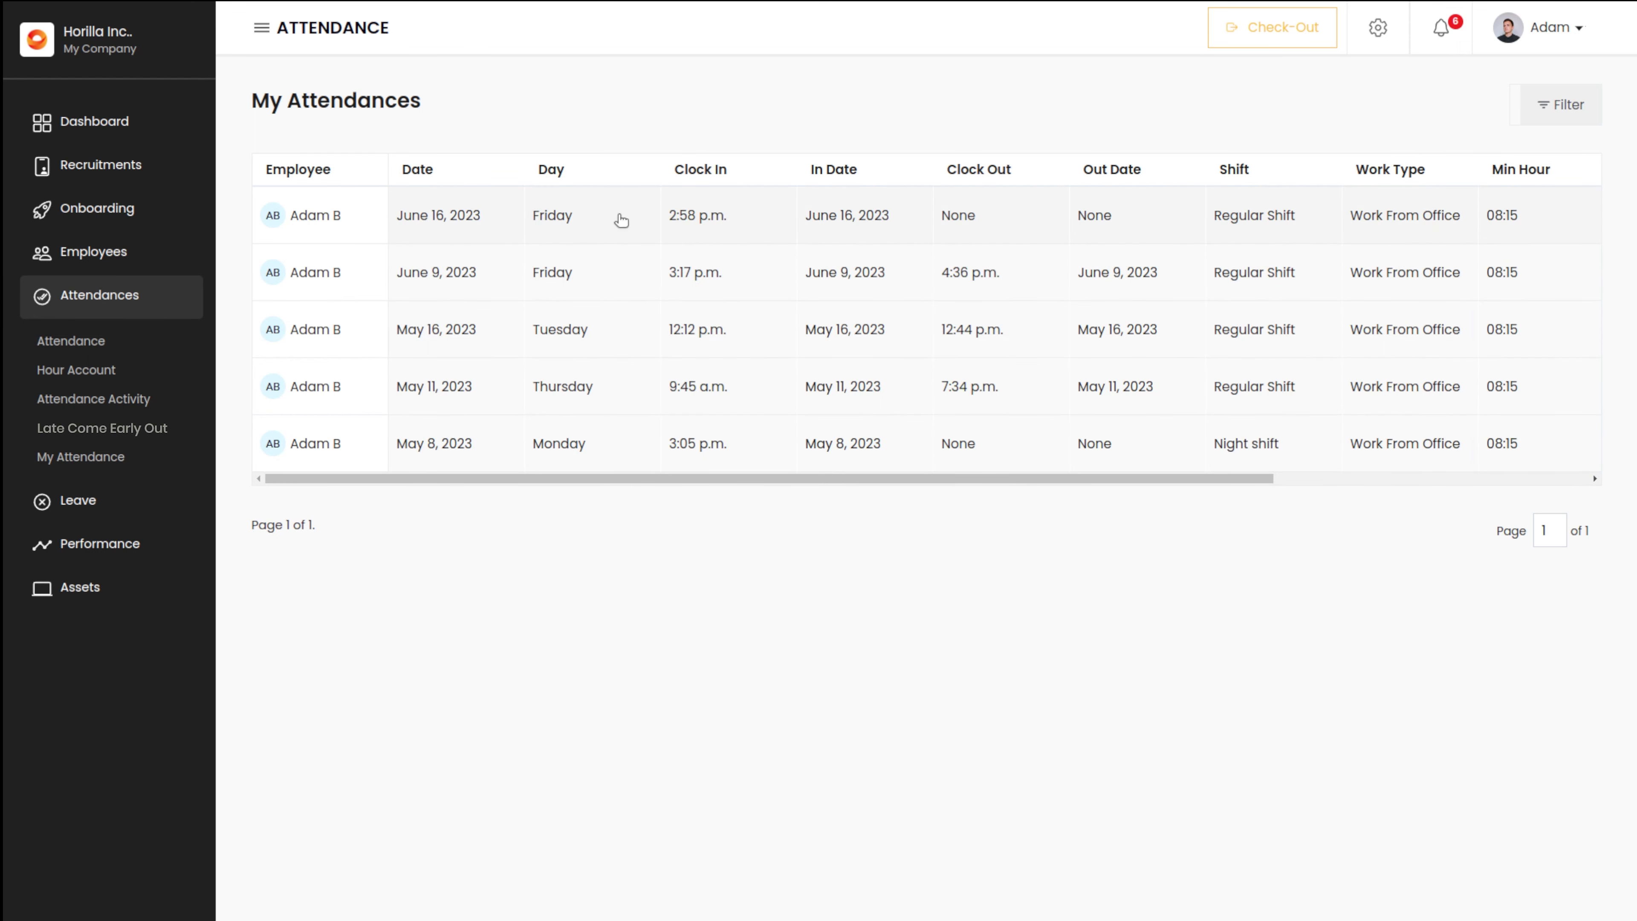
pyautogui.hscroll(5, 712, 223)
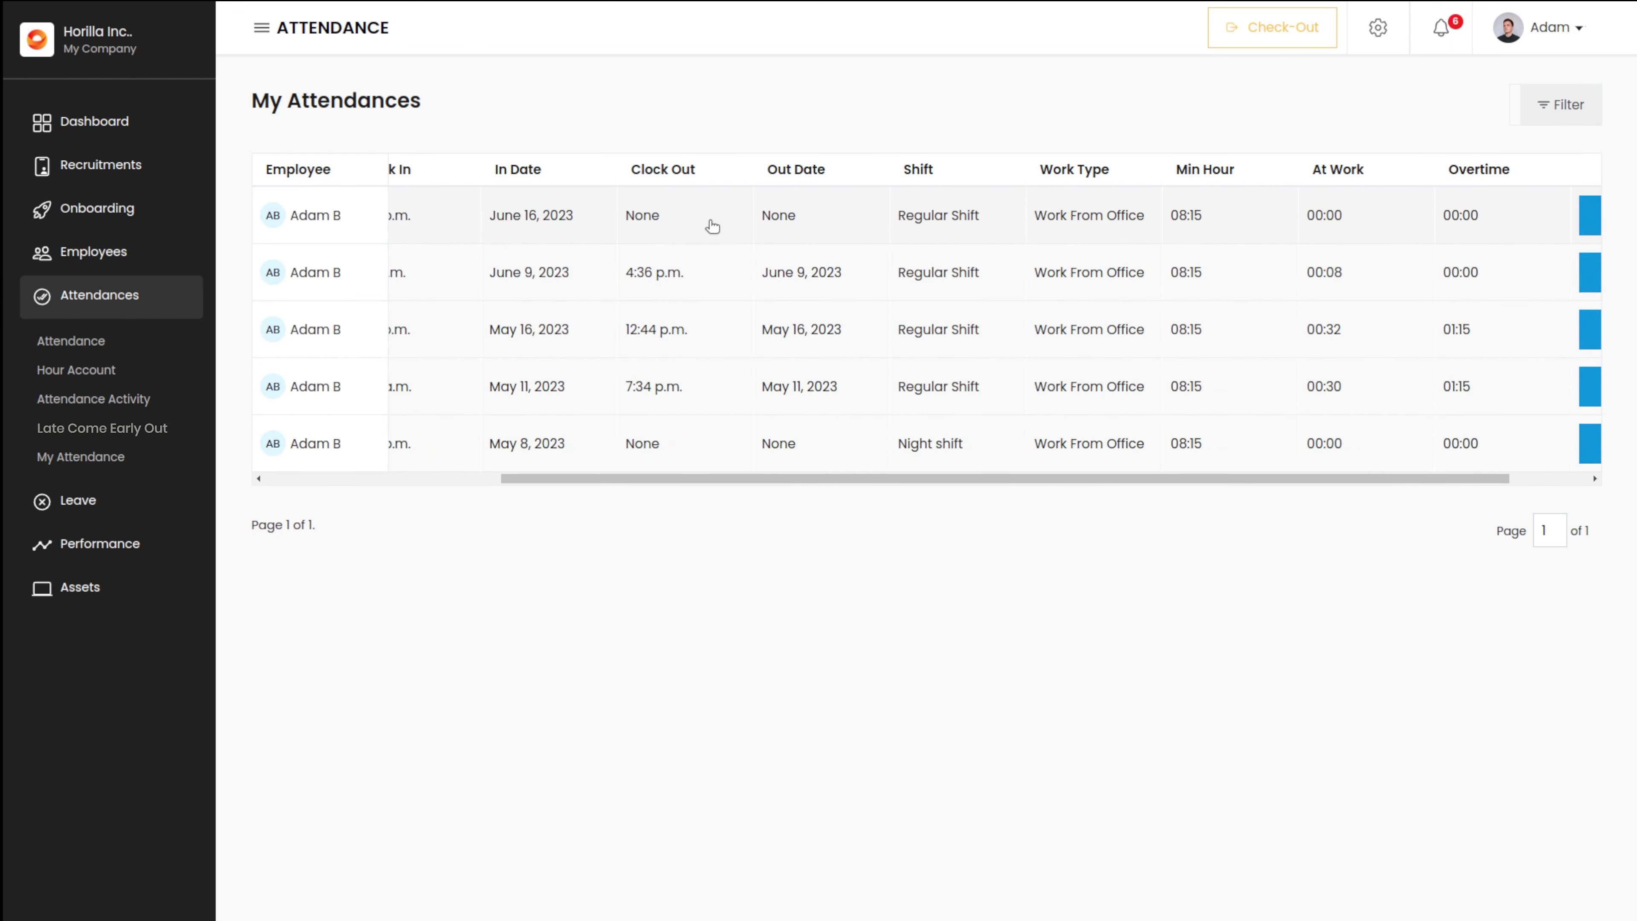
pyautogui.hscroll(1, 713, 224)
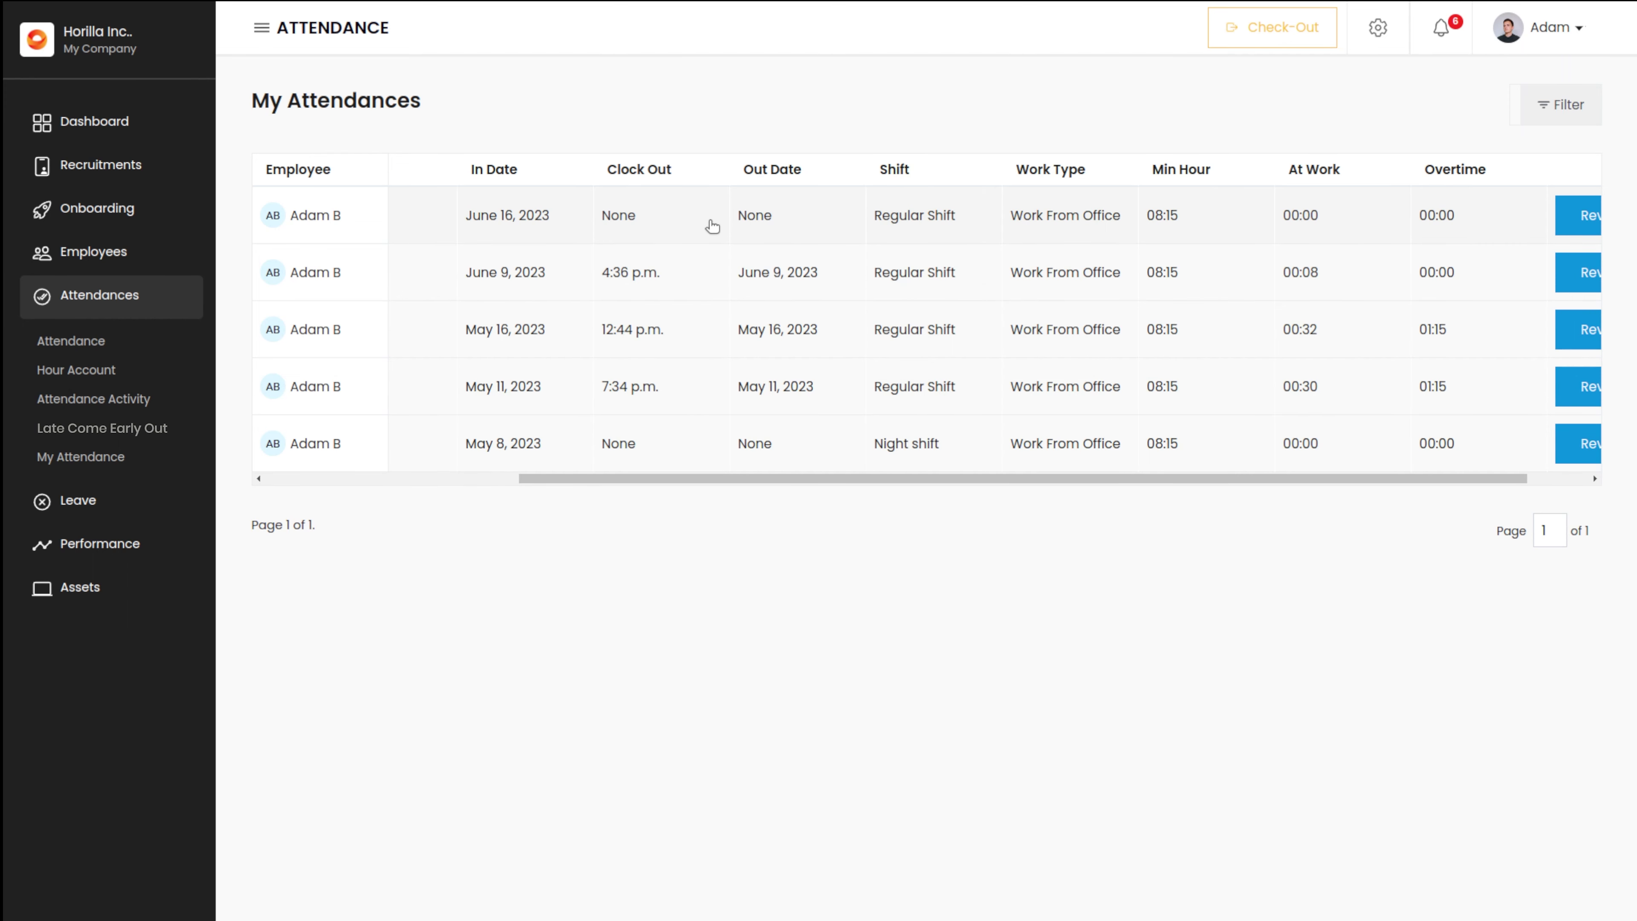
pyautogui.hscroll(3, 713, 225)
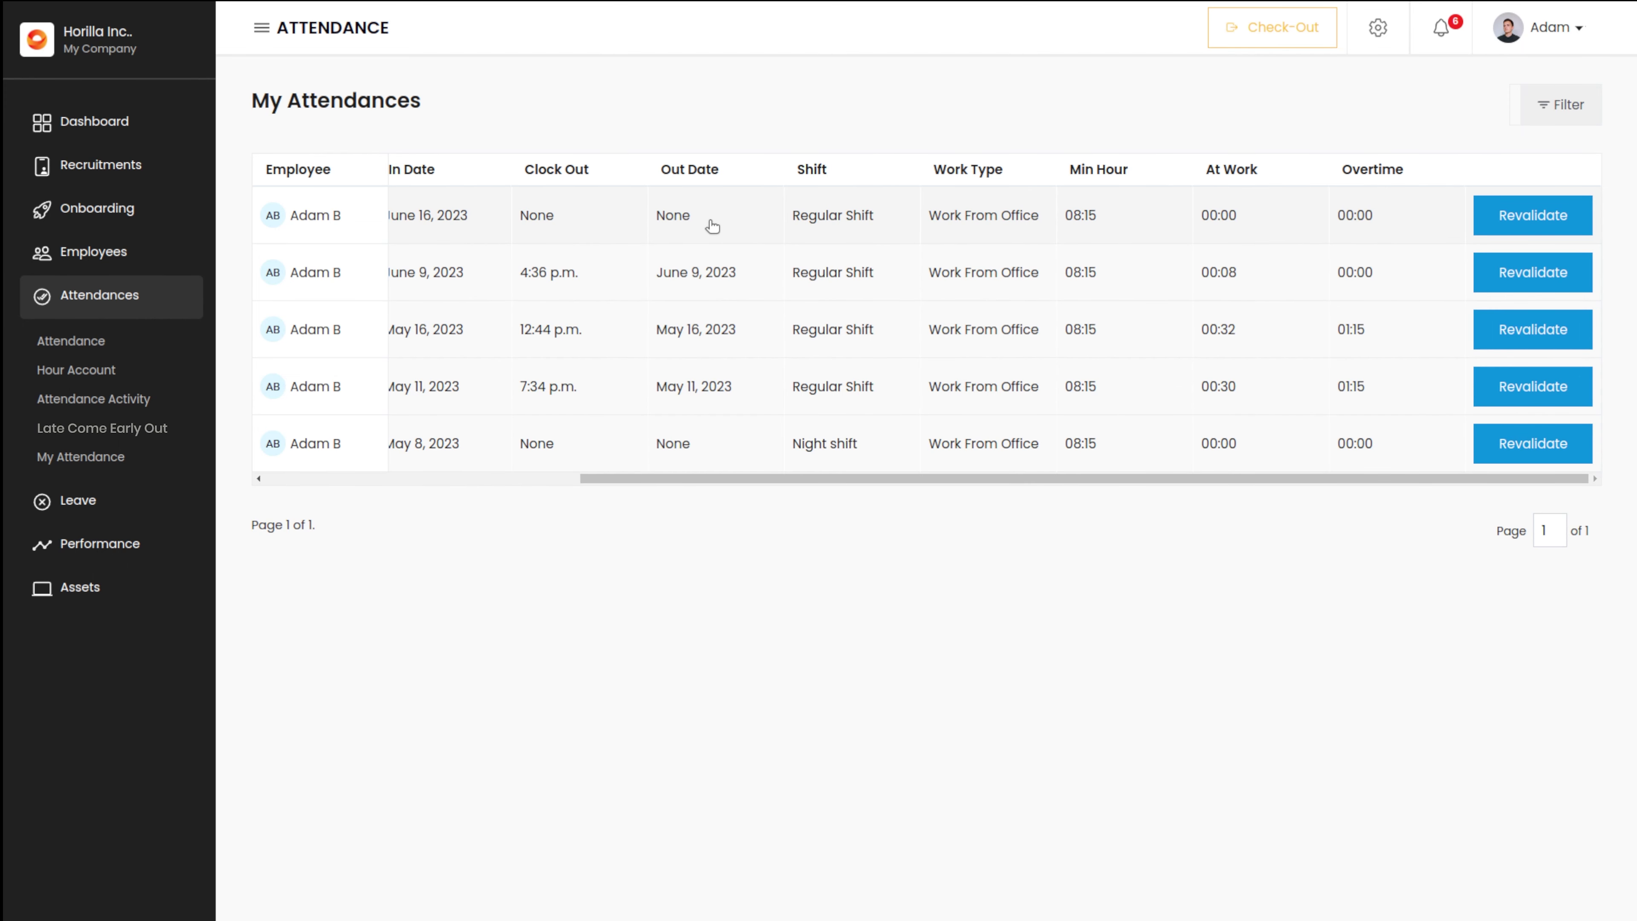
pyautogui.click(1524, 212)
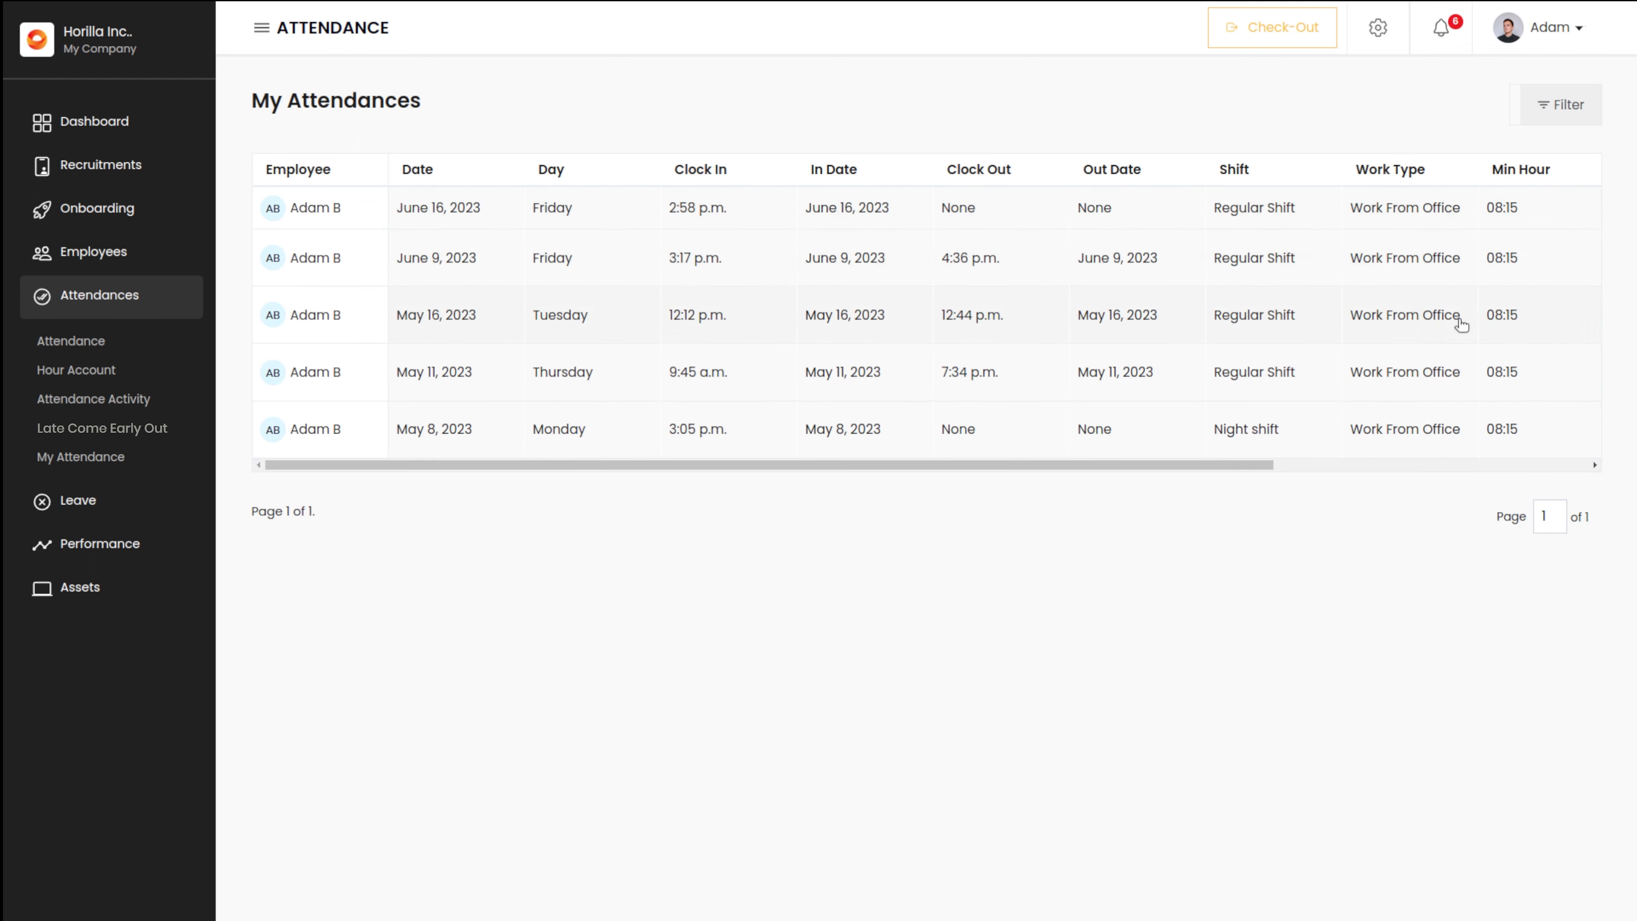
pyautogui.hscroll(5, 1136, 314)
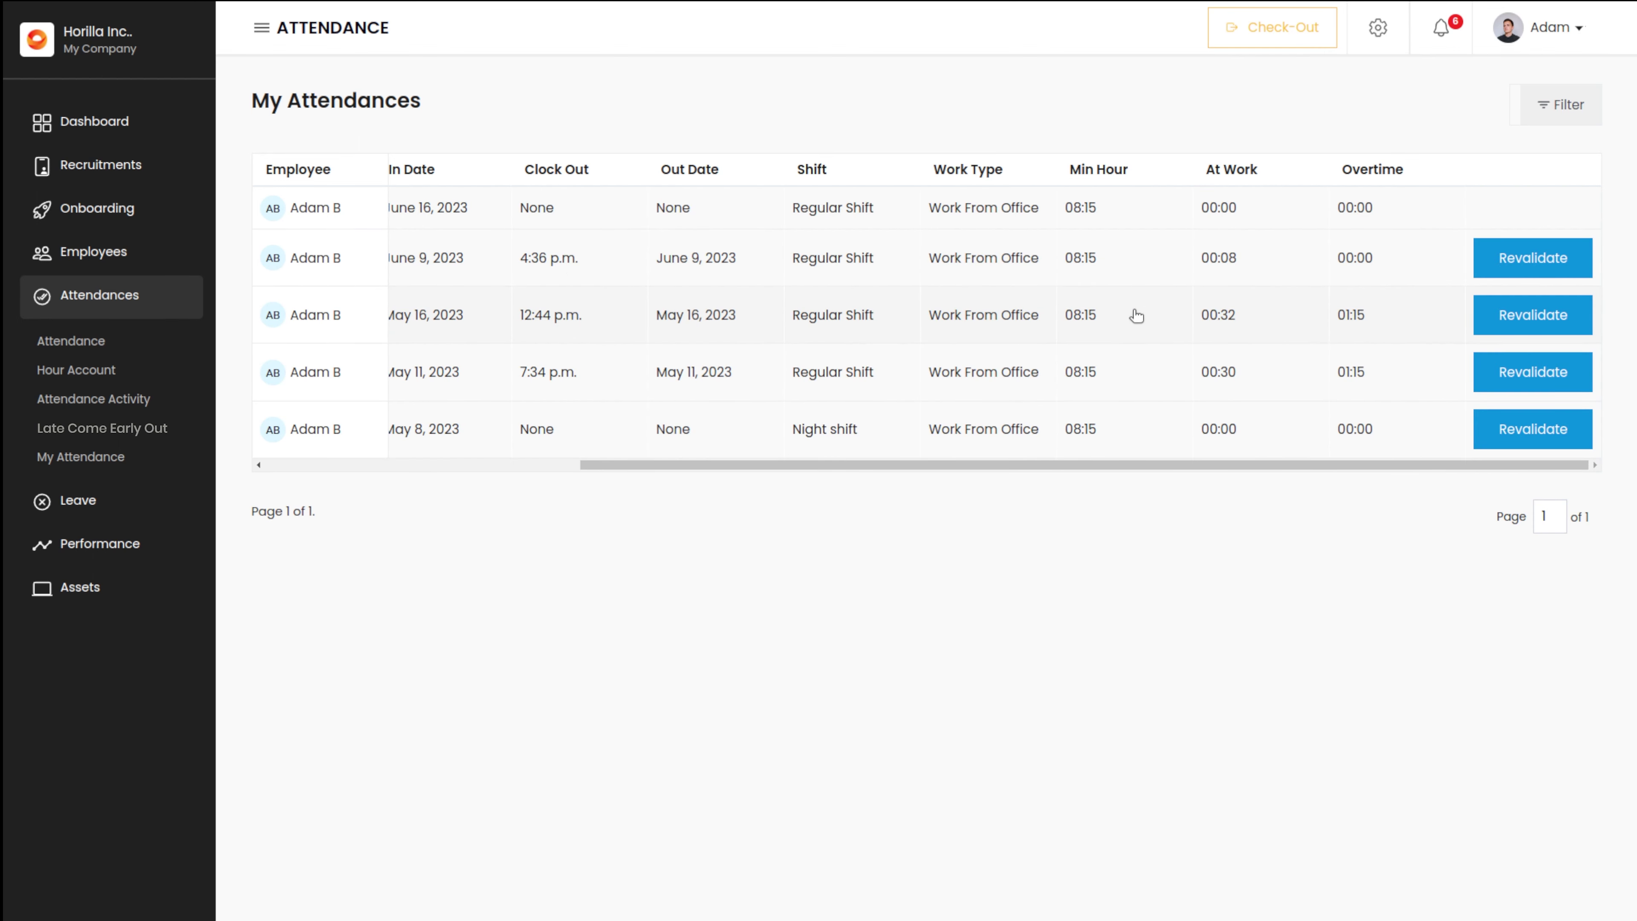
pyautogui.hscroll(-3, 1136, 315)
pyautogui.hscroll(3, 1136, 315)
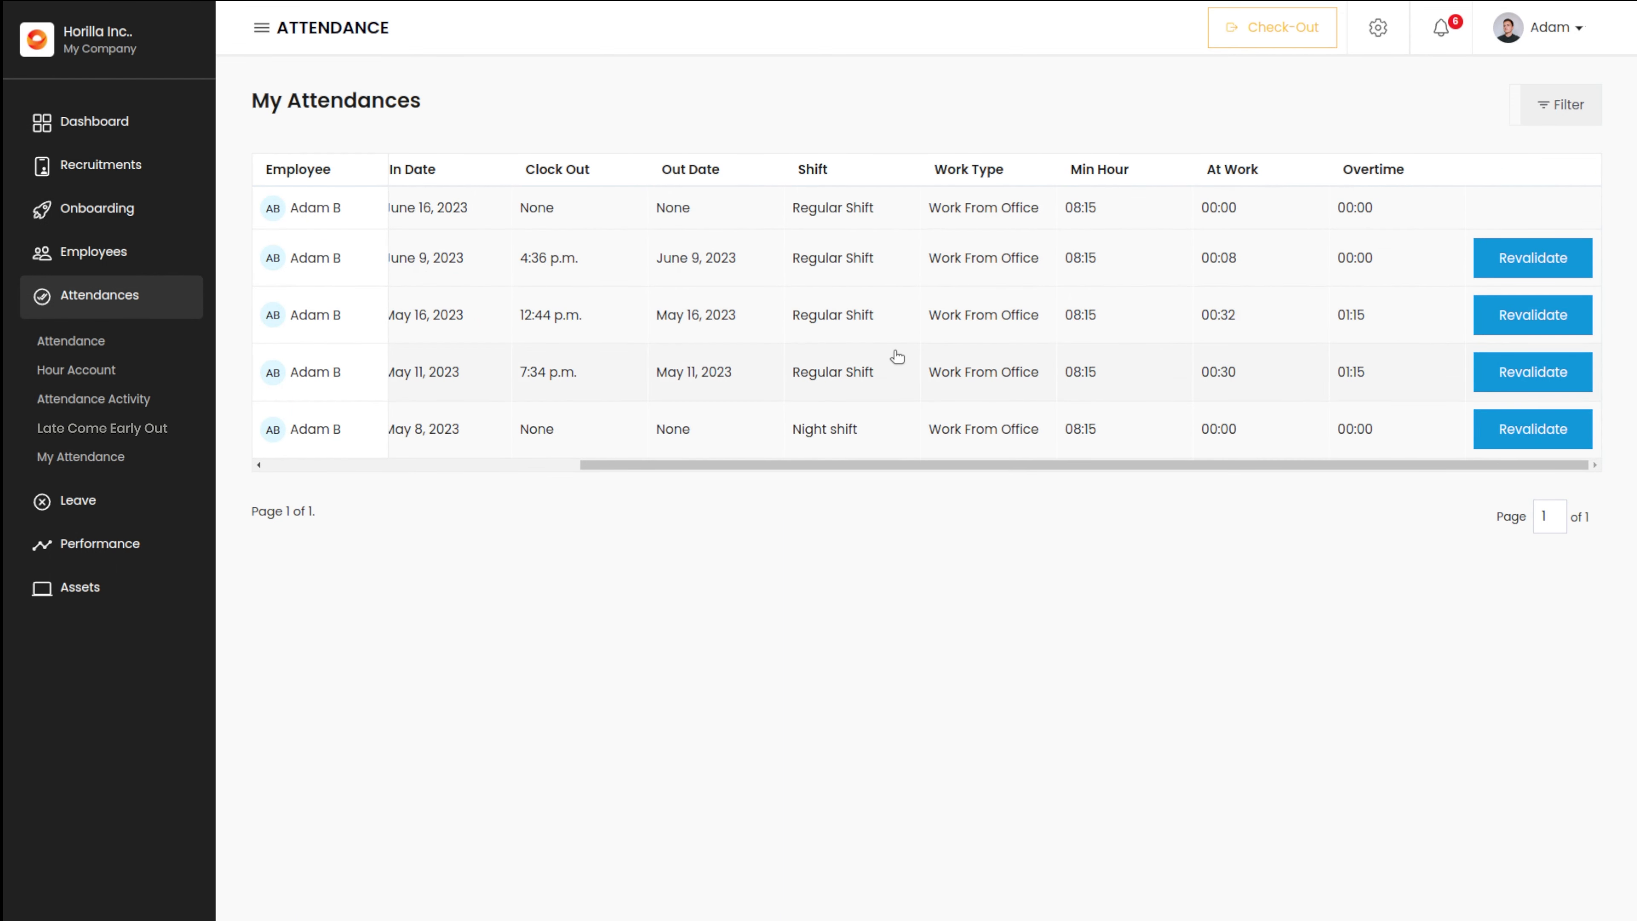
pyautogui.hscroll(-5, 897, 356)
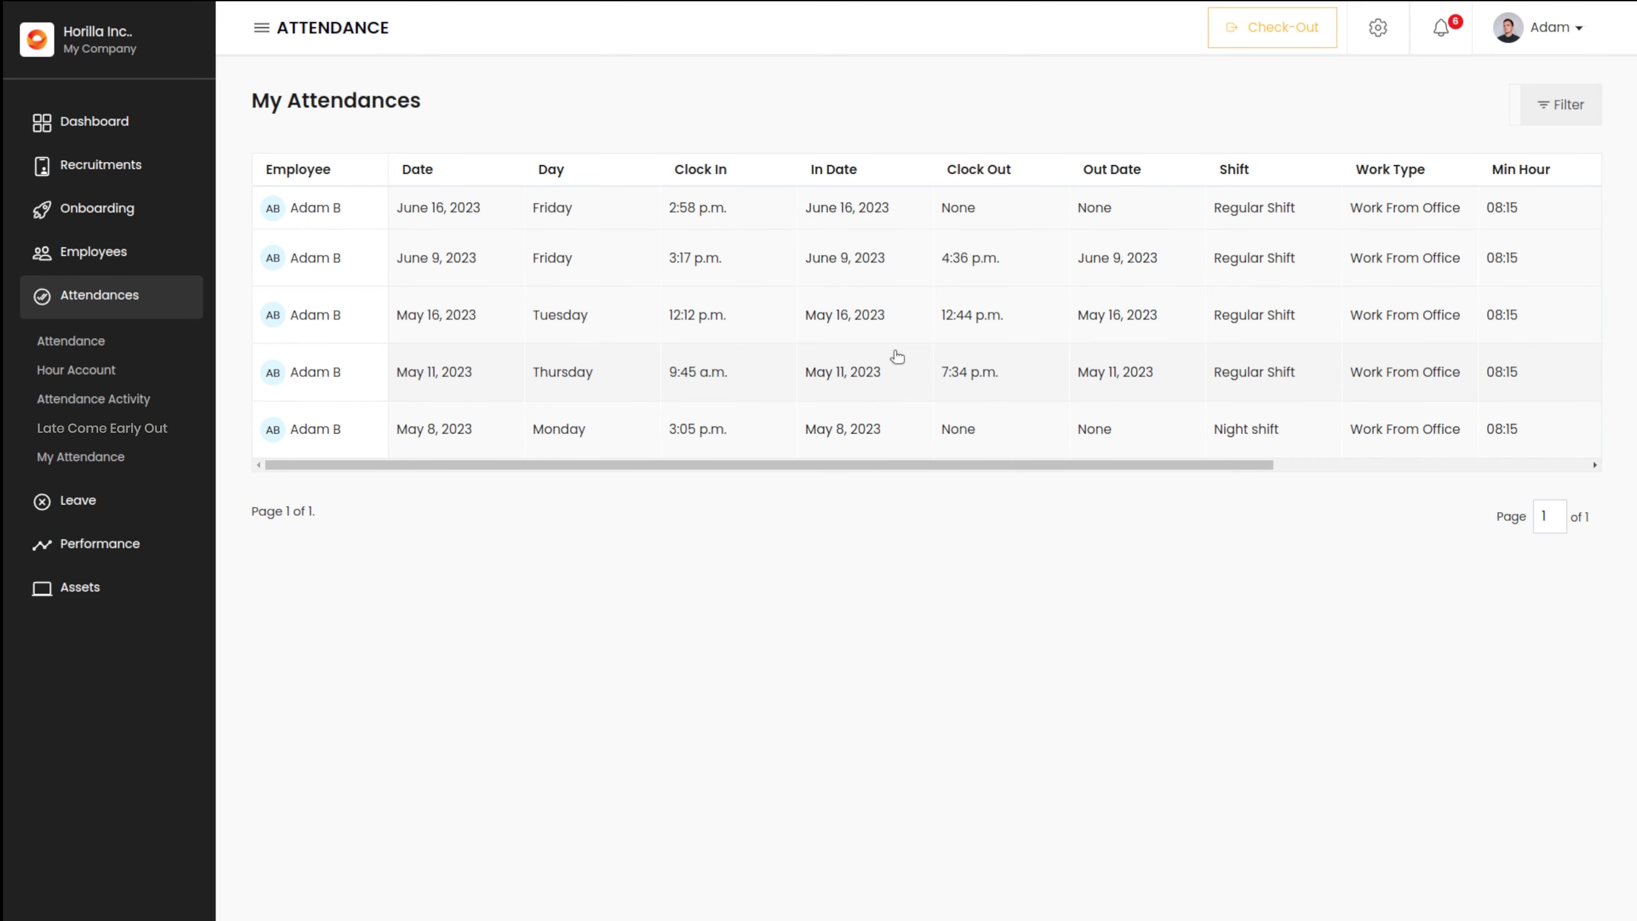